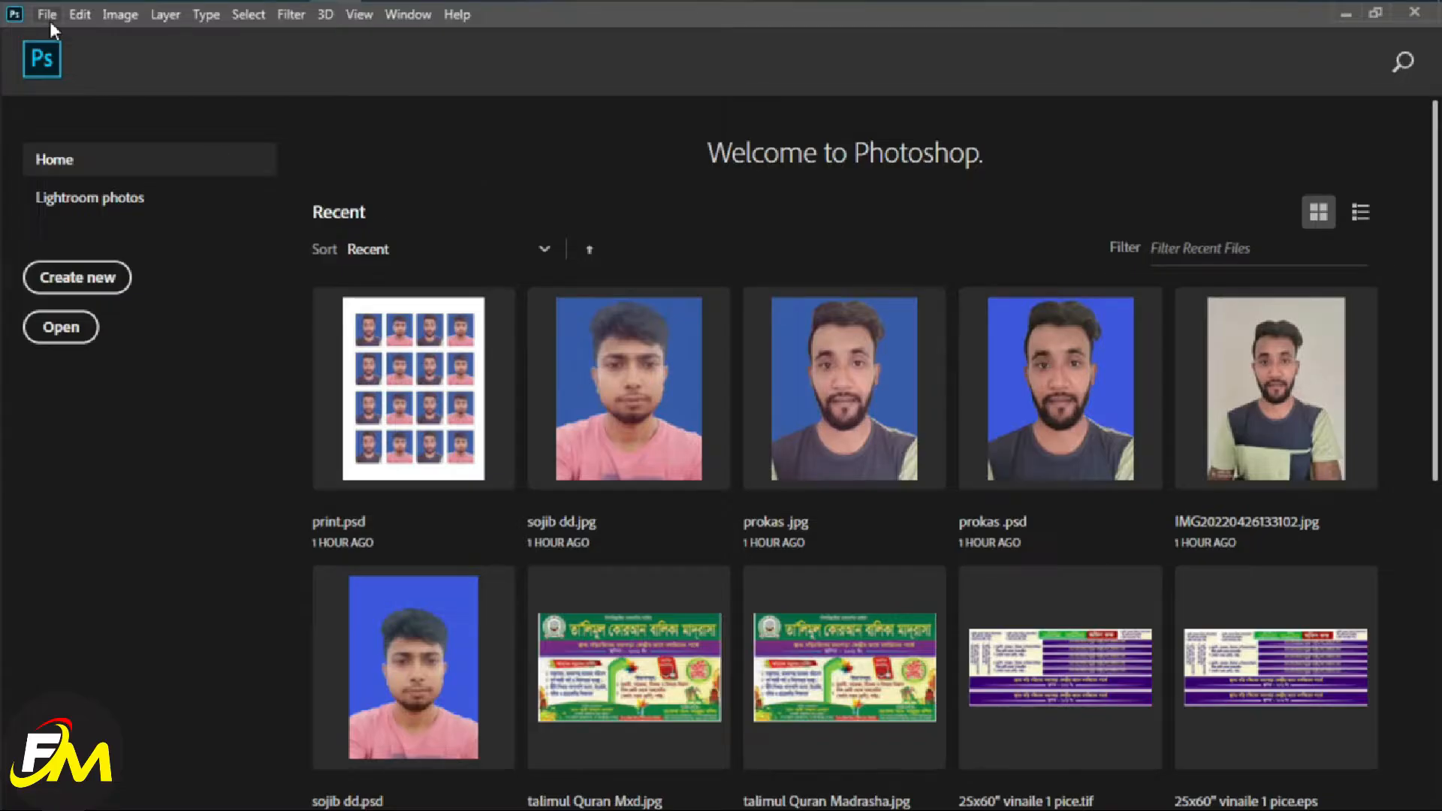
Start a new document and set its width to 72 inches.
click(48, 14)
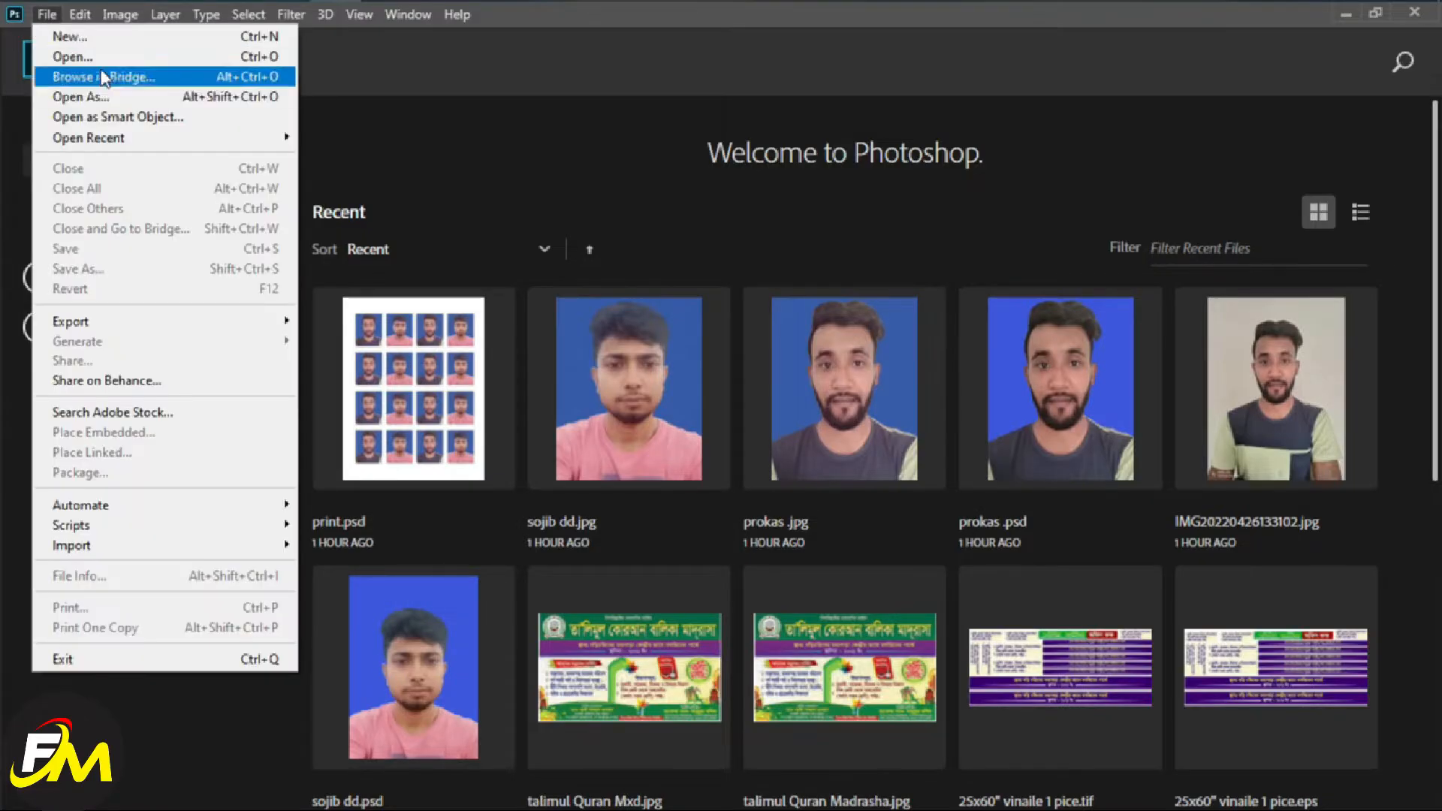
click(99, 42)
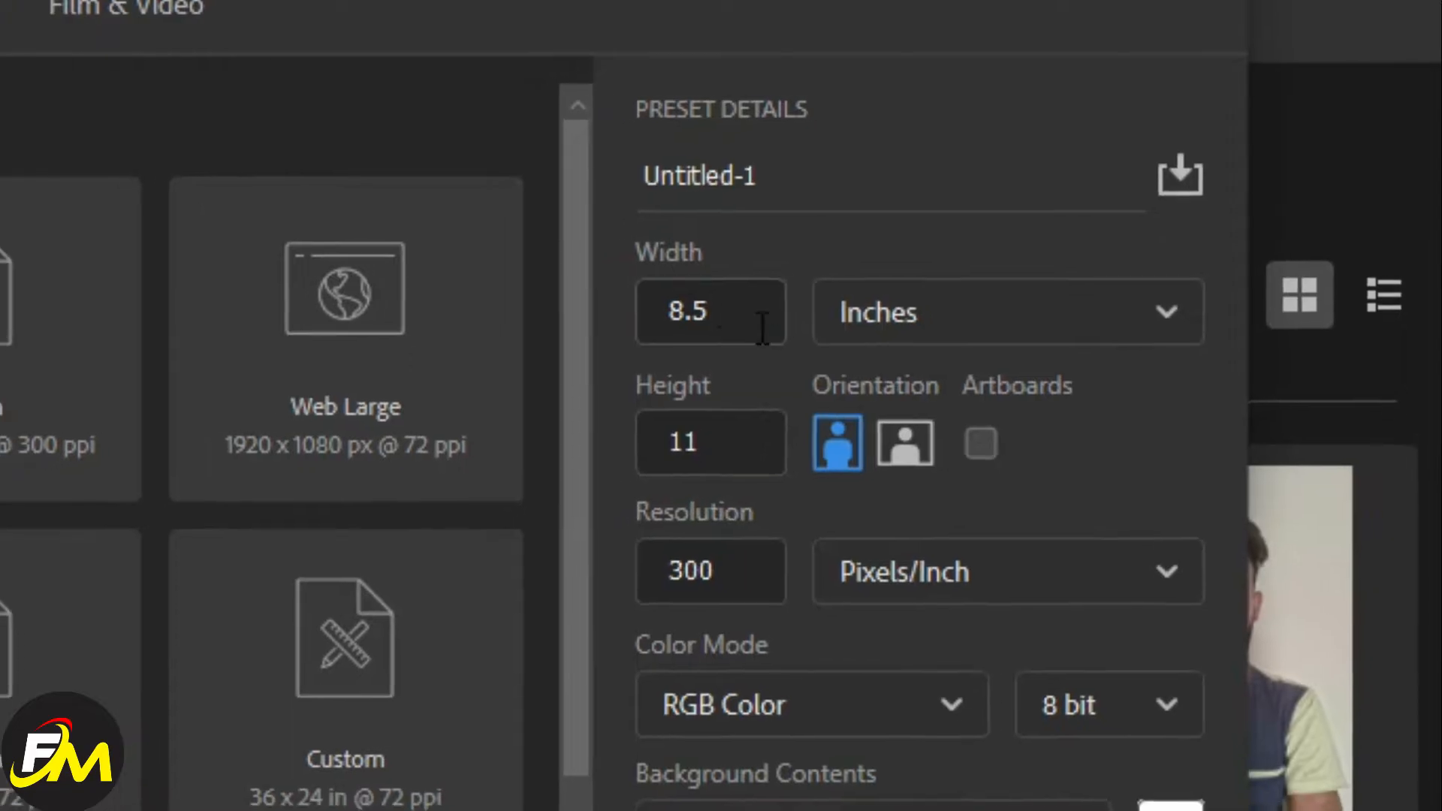
click(1048, 227)
click(1120, 225)
click(1127, 307)
click(754, 293)
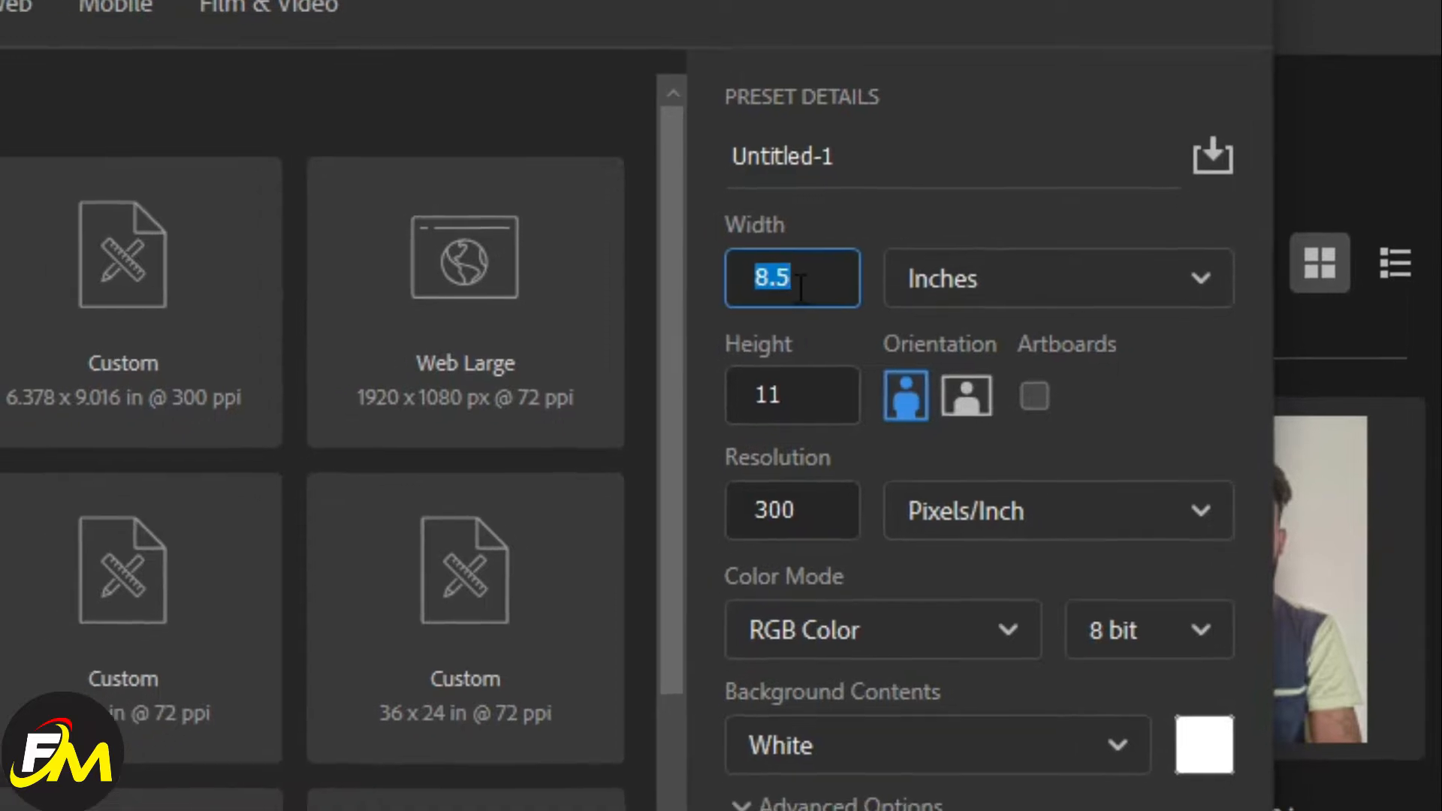
key(BackSpace)
key(BackSpace)
key(BackSpace)
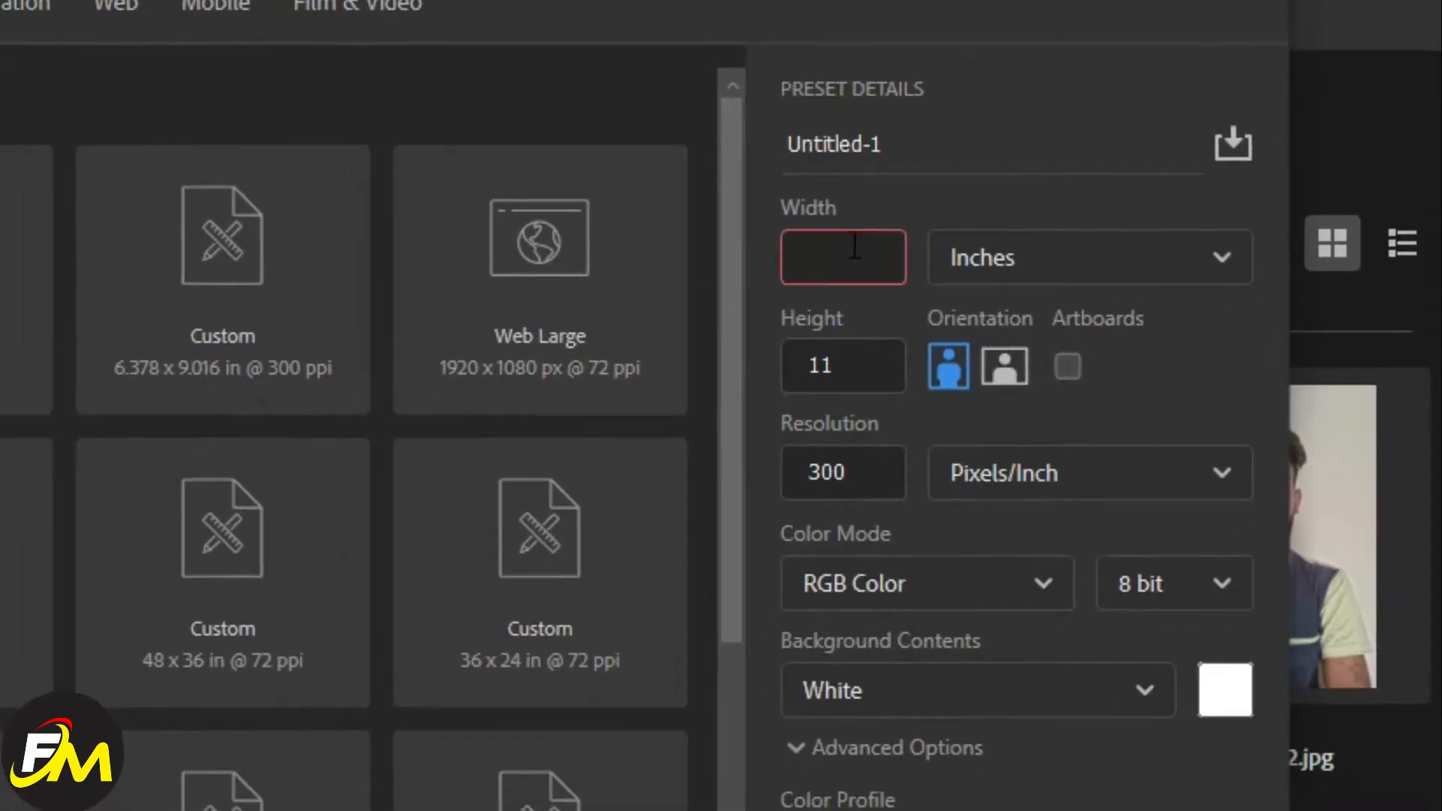
text(72)
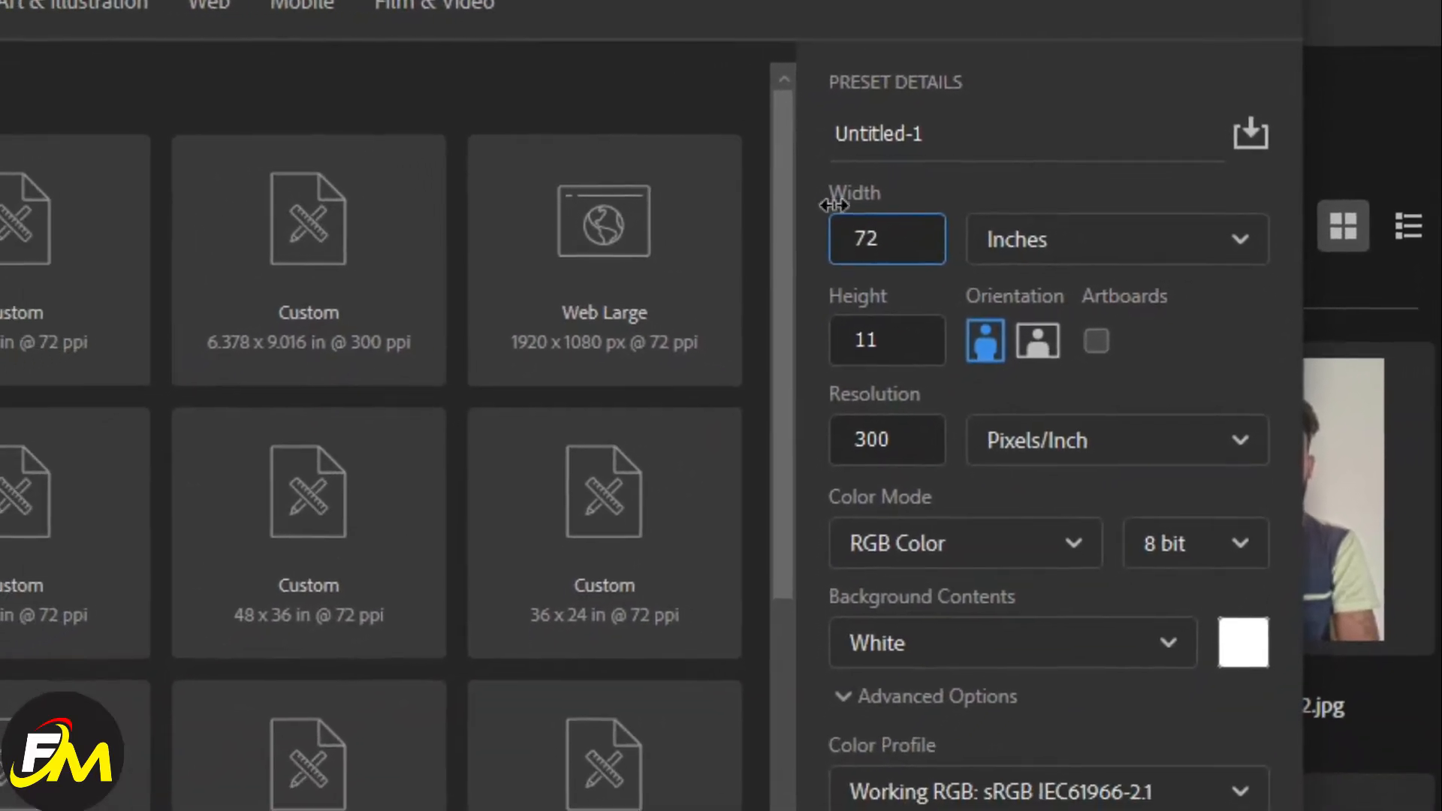
Set the new document's height to 36 inches and its resolution to 72 pixels/inch.
click(851, 365)
double_click(908, 332)
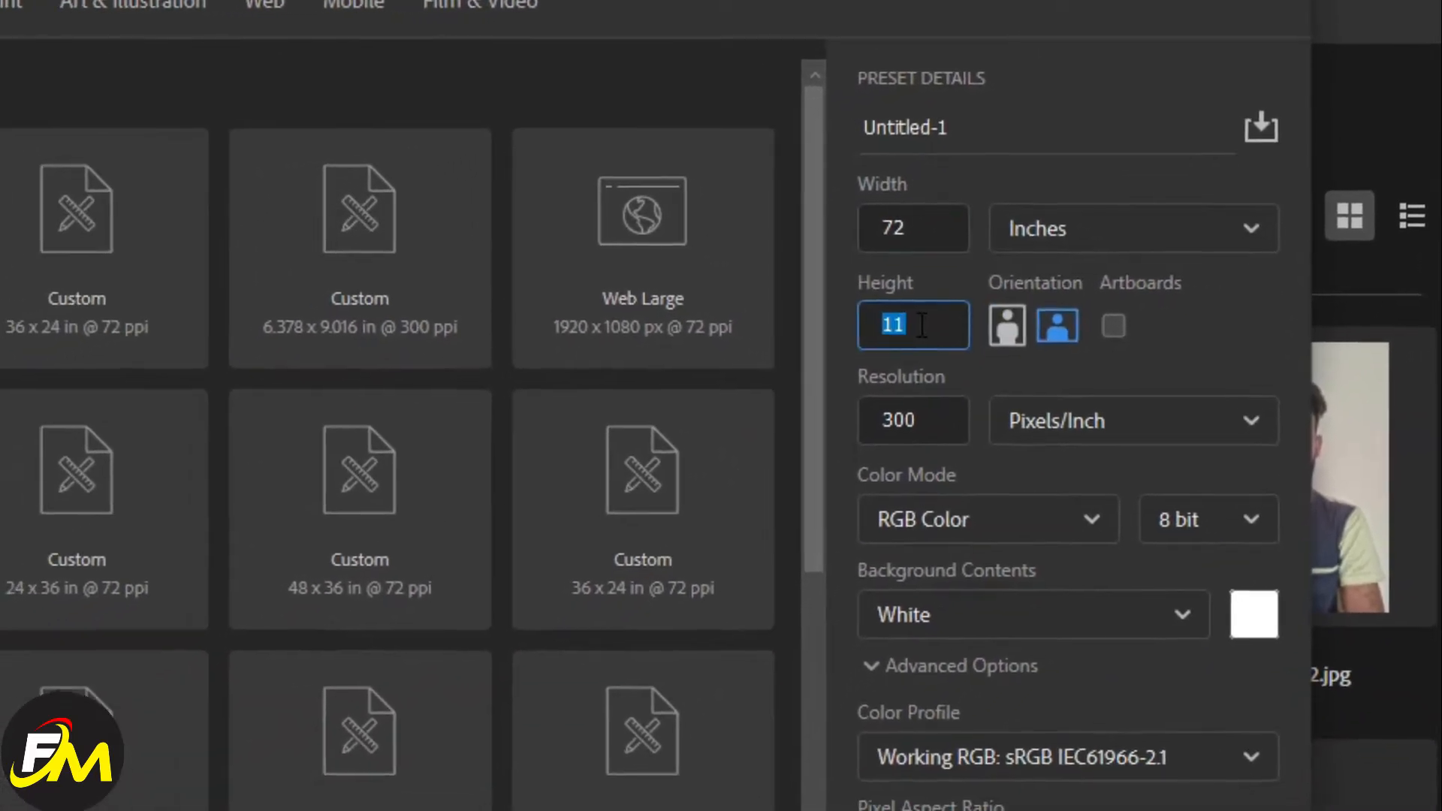
key(BackSpace)
text(36)
double_click(948, 395)
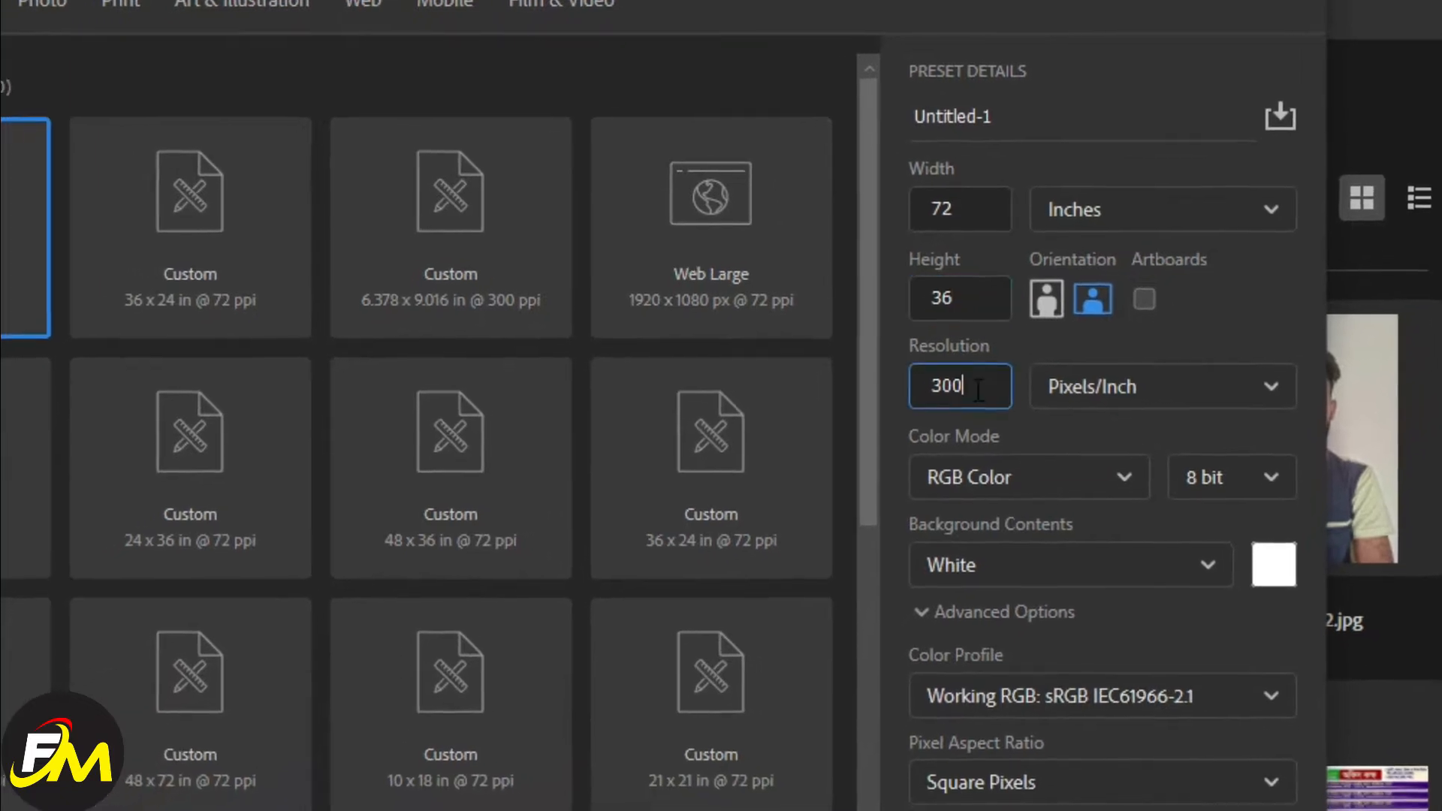
text(72)
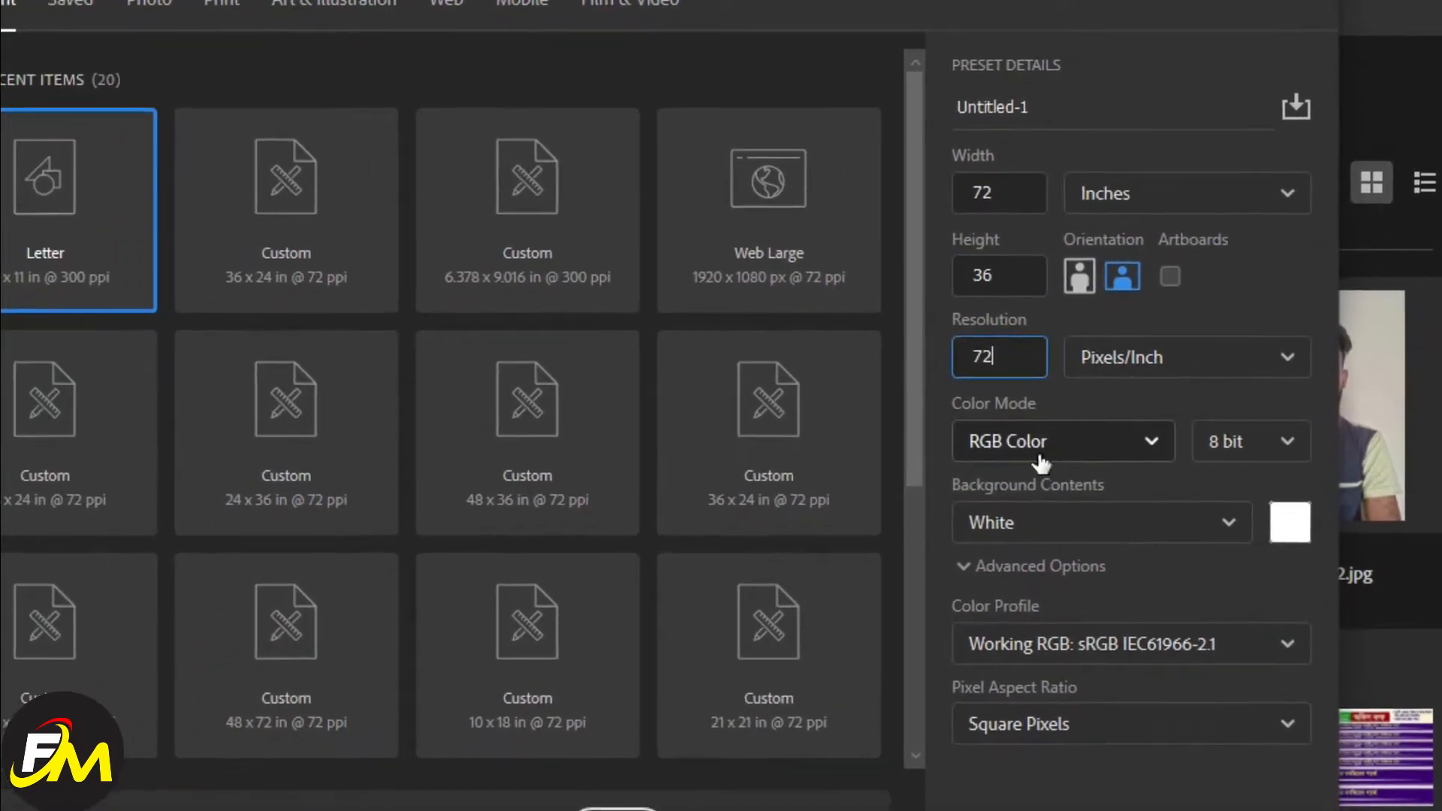
Switch the color mode to CMYK Color and create the document.
click(1037, 451)
click(1006, 665)
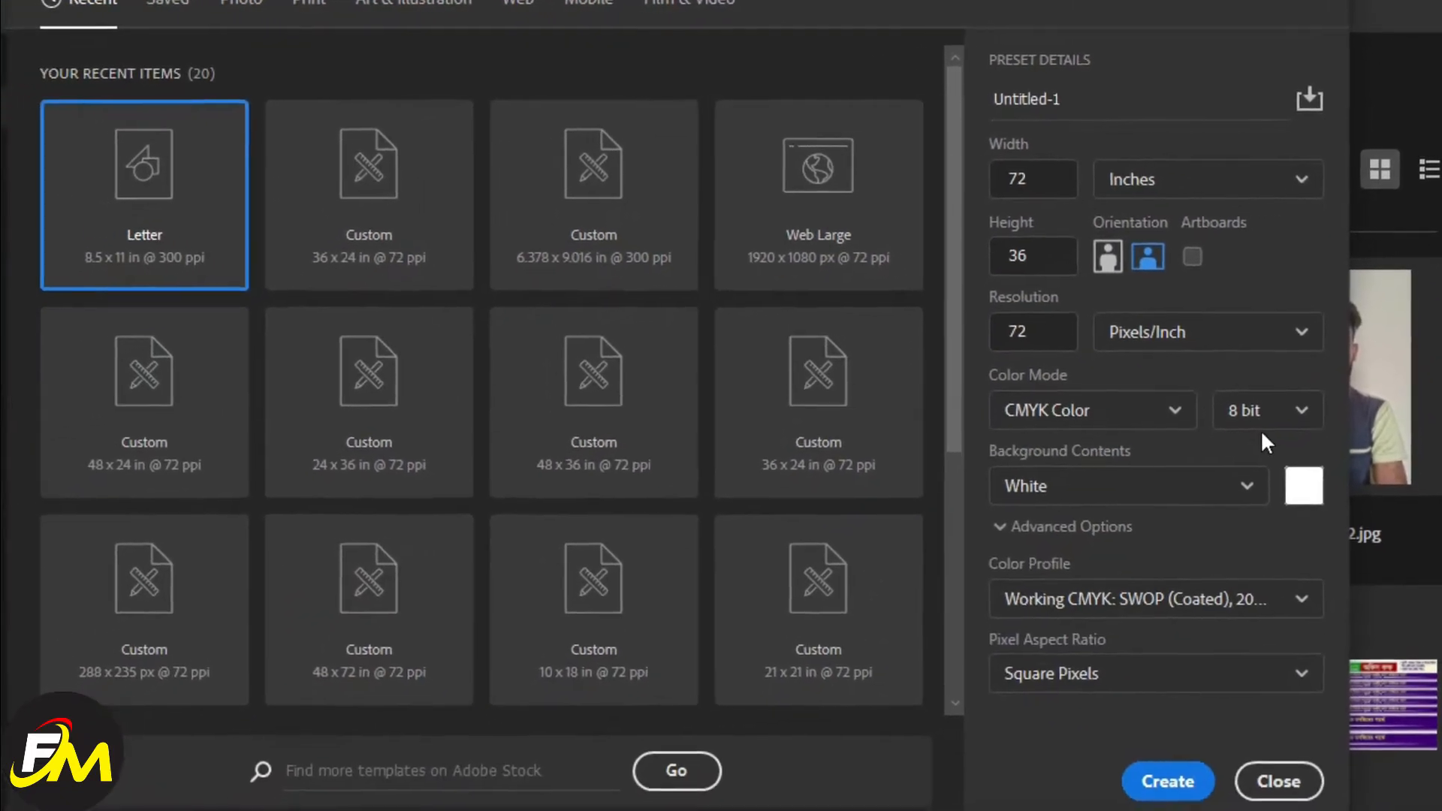
key(Return)
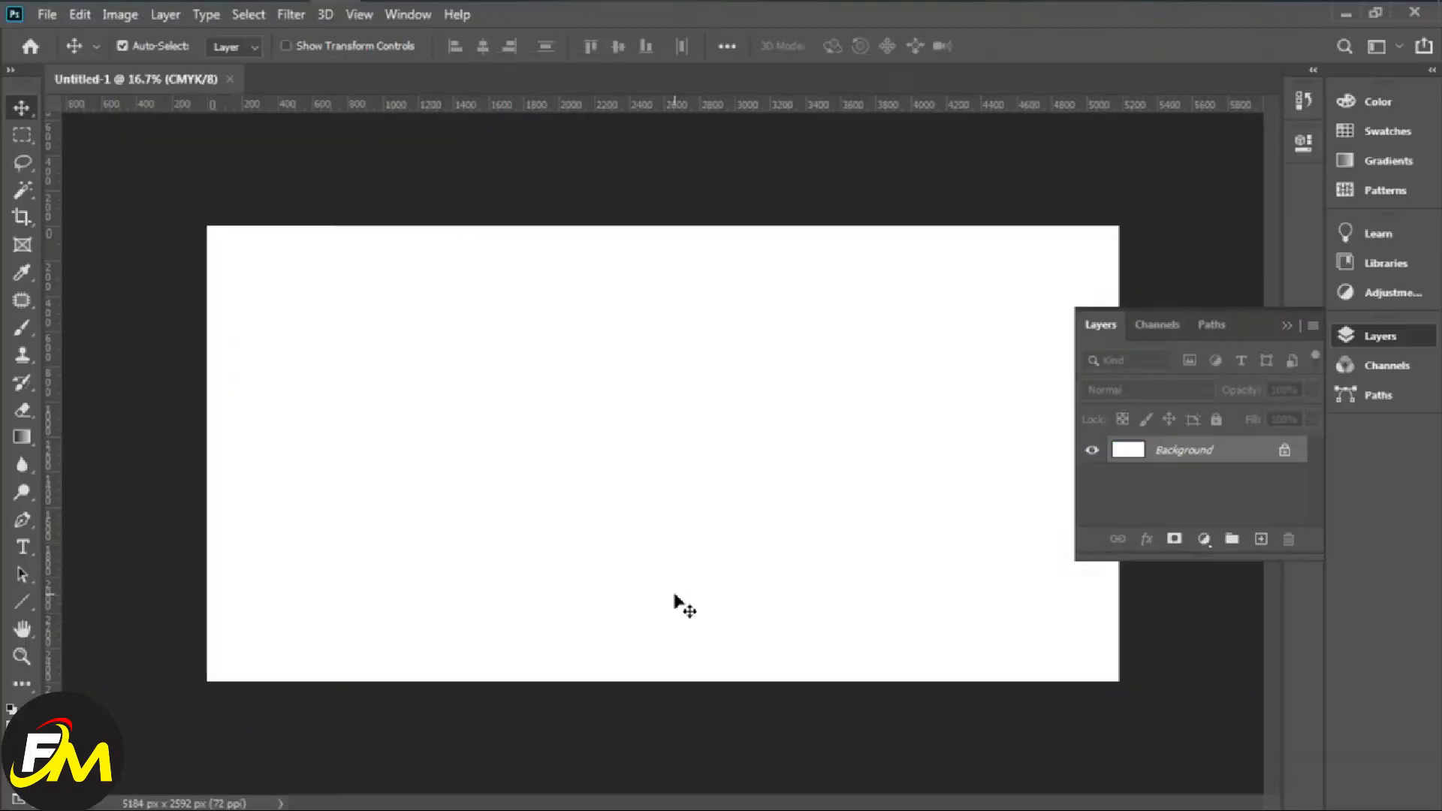
key(ctrl+minus)
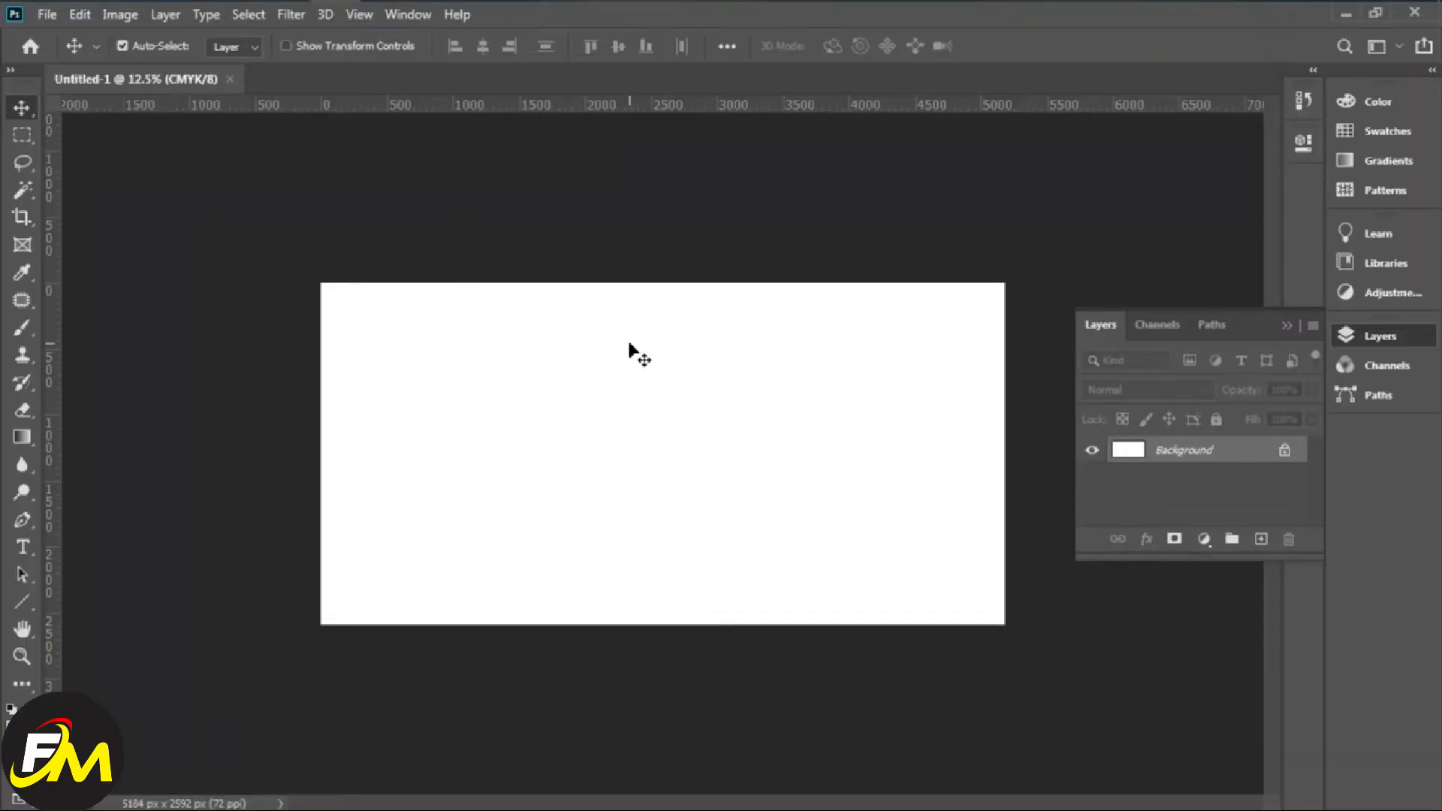
click(46, 14)
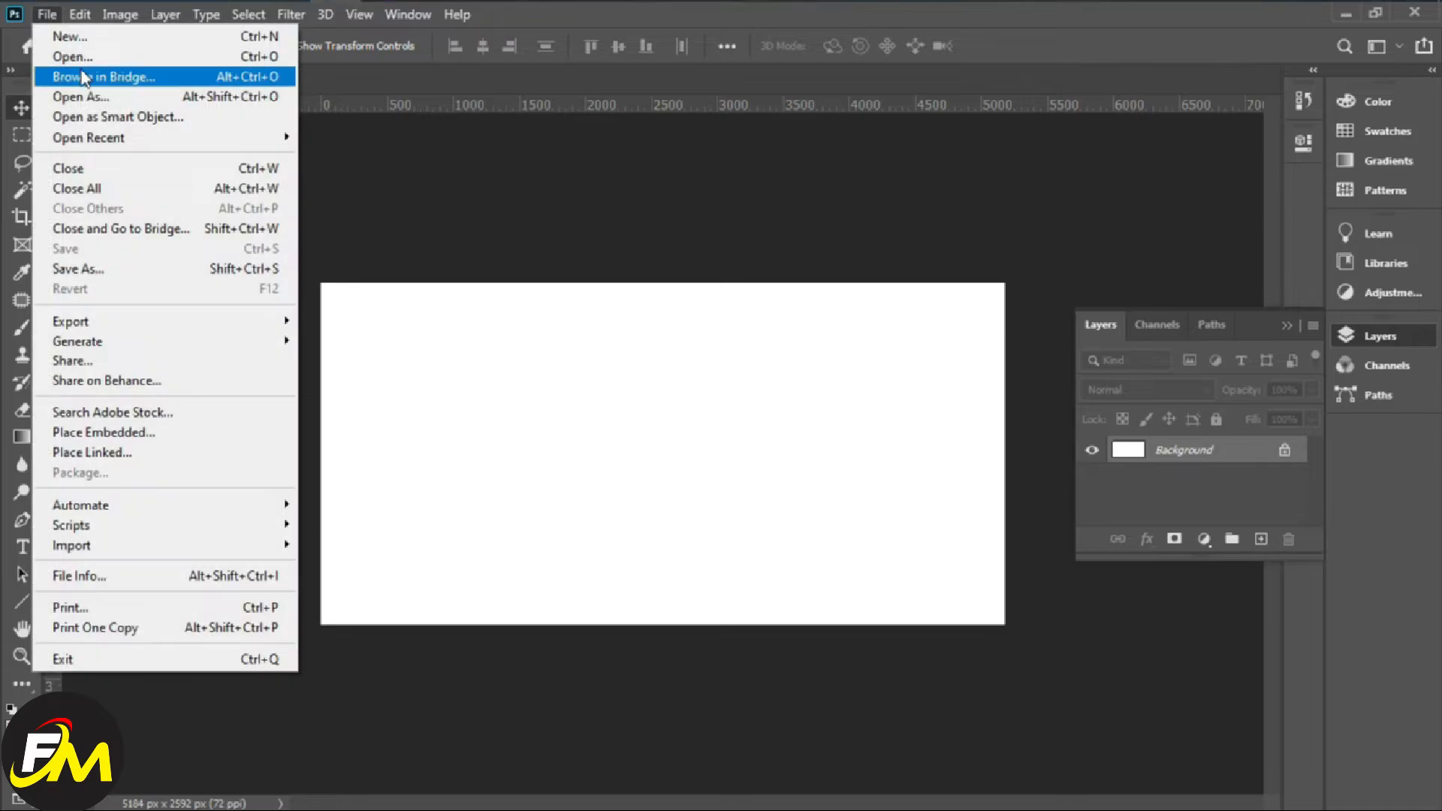
click(76, 54)
click(81, 275)
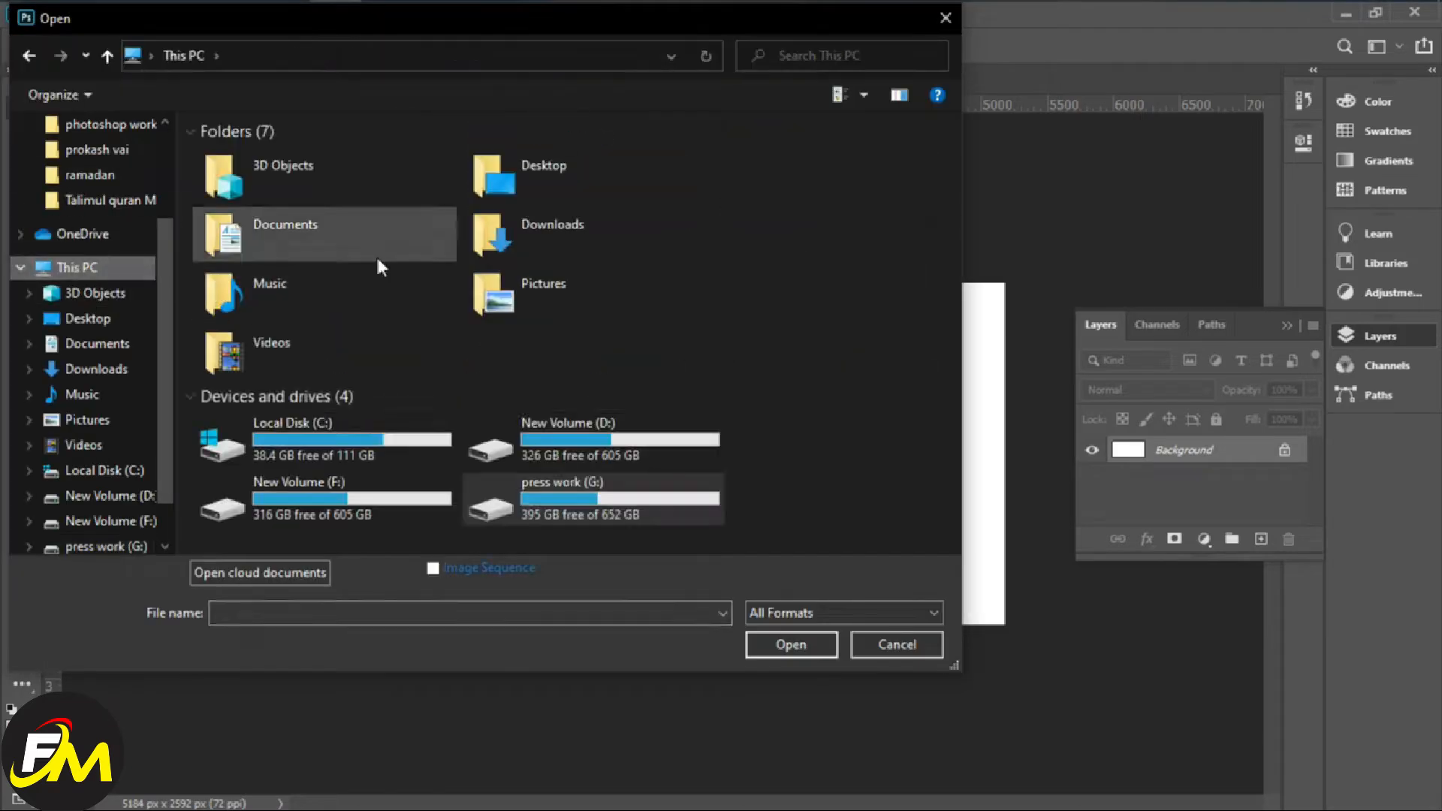
double_click(533, 225)
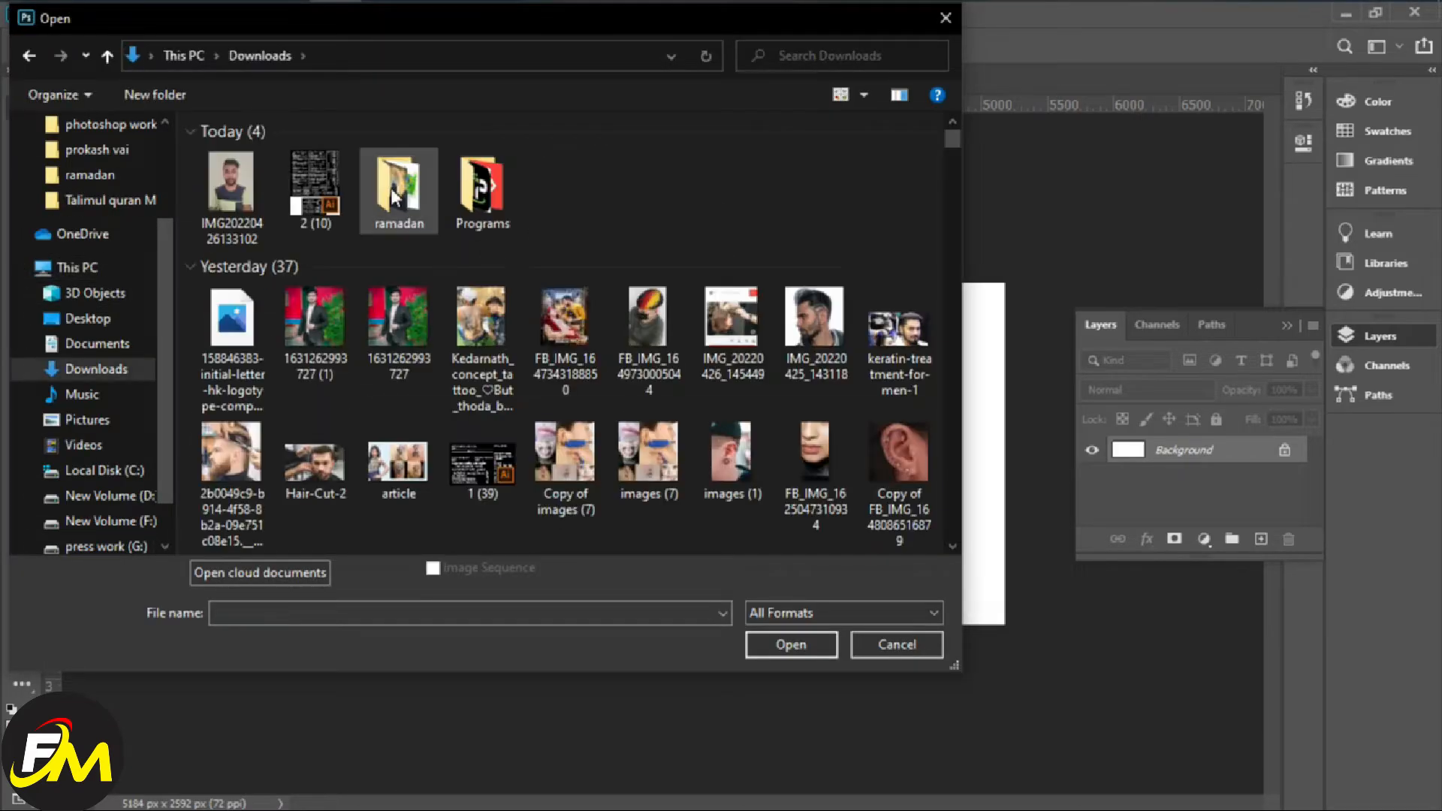
double_click(398, 184)
click(239, 369)
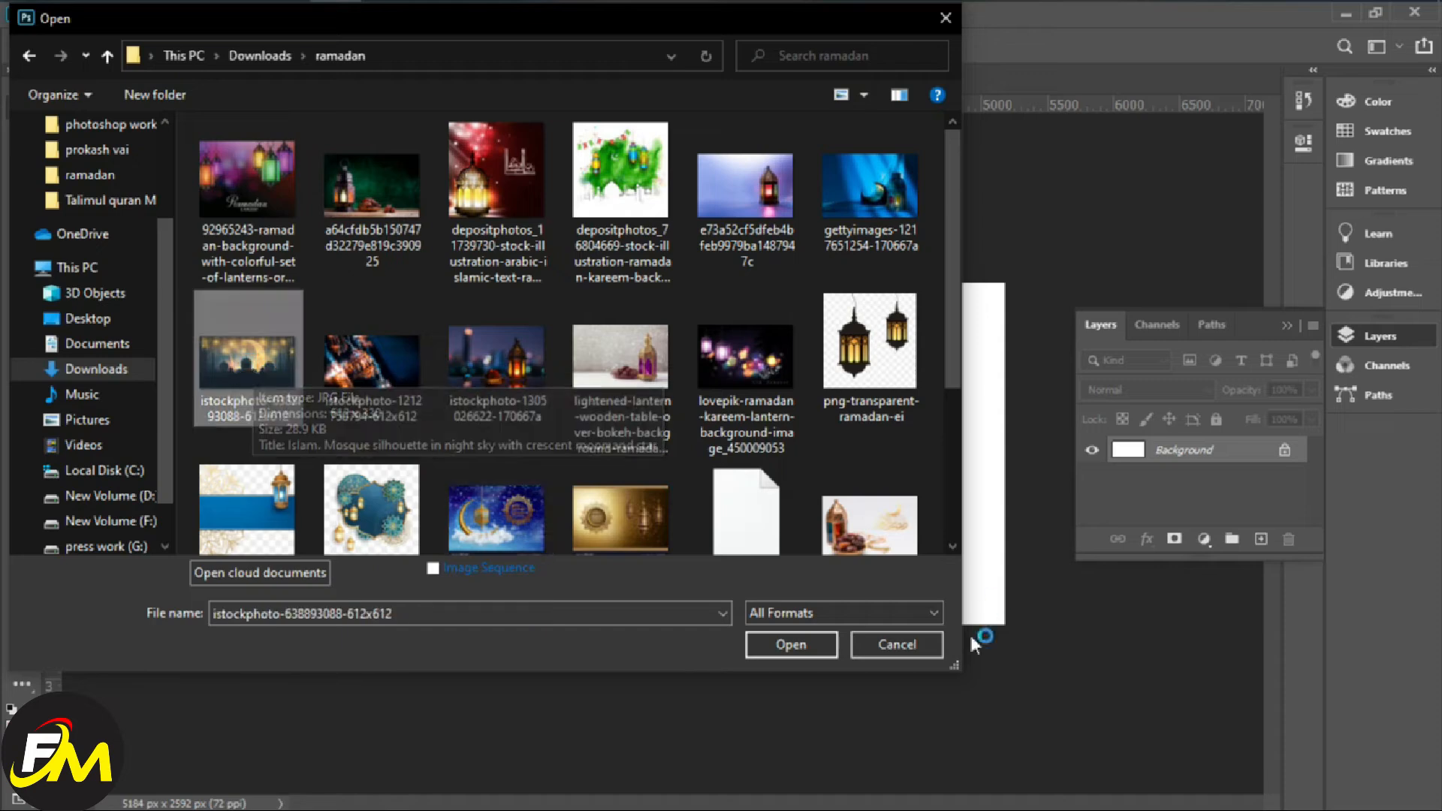
click(795, 646)
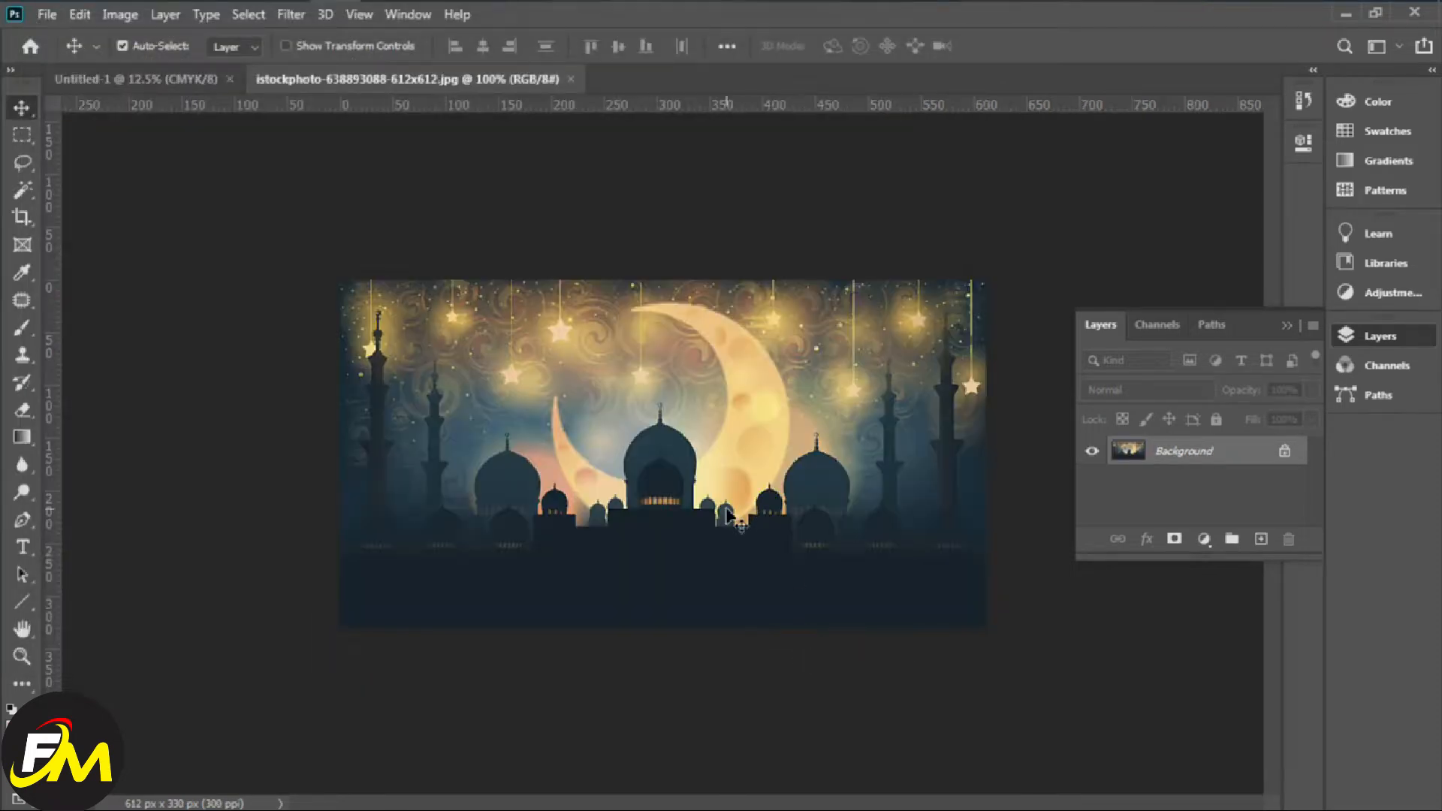
Bring the mosque image into the new document as a layer and scale it to cover the canvas.
mouse_move(180, 92)
mouse_down()
mouse_move(506, 451)
mouse_move(547, 473)
mouse_move(361, 312)
mouse_move(1062, 579)
mouse_up()
key(ctrl+t)
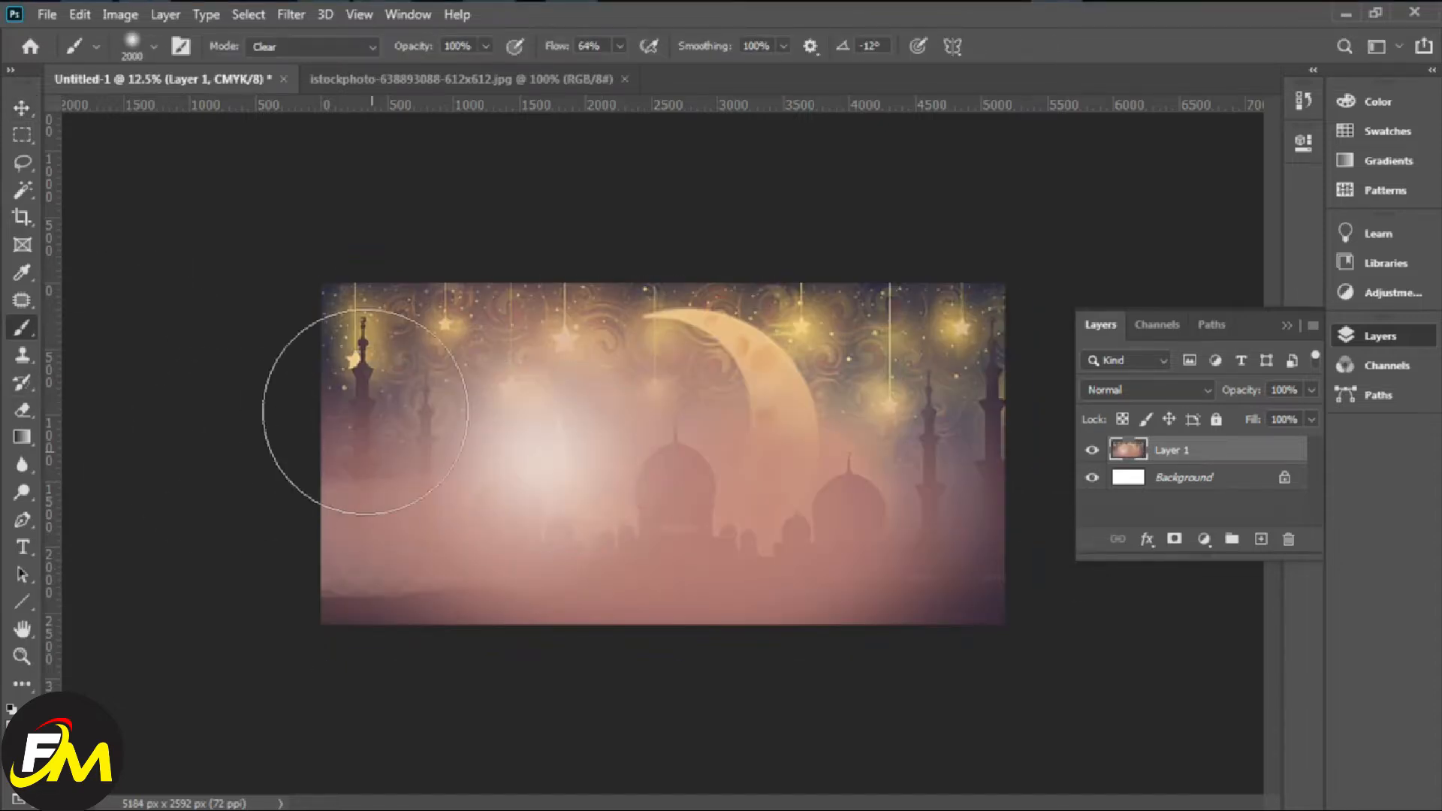
mouse_move(365, 412)
mouse_down()
mouse_move(303, 315)
mouse_move(854, 660)
mouse_move(541, 586)
mouse_up()
mouse_move(259, 573)
mouse_down()
mouse_move(1114, 688)
mouse_move(556, 380)
mouse_move(1111, 699)
mouse_move(687, 542)
mouse_up()
Erase most of the mosque layer with a 2000 px brush in Clear mode, leaving the upper edge.
mouse_move(193, 257)
mouse_down()
mouse_move(393, 531)
mouse_move(1024, 489)
mouse_move(1103, 556)
mouse_up()
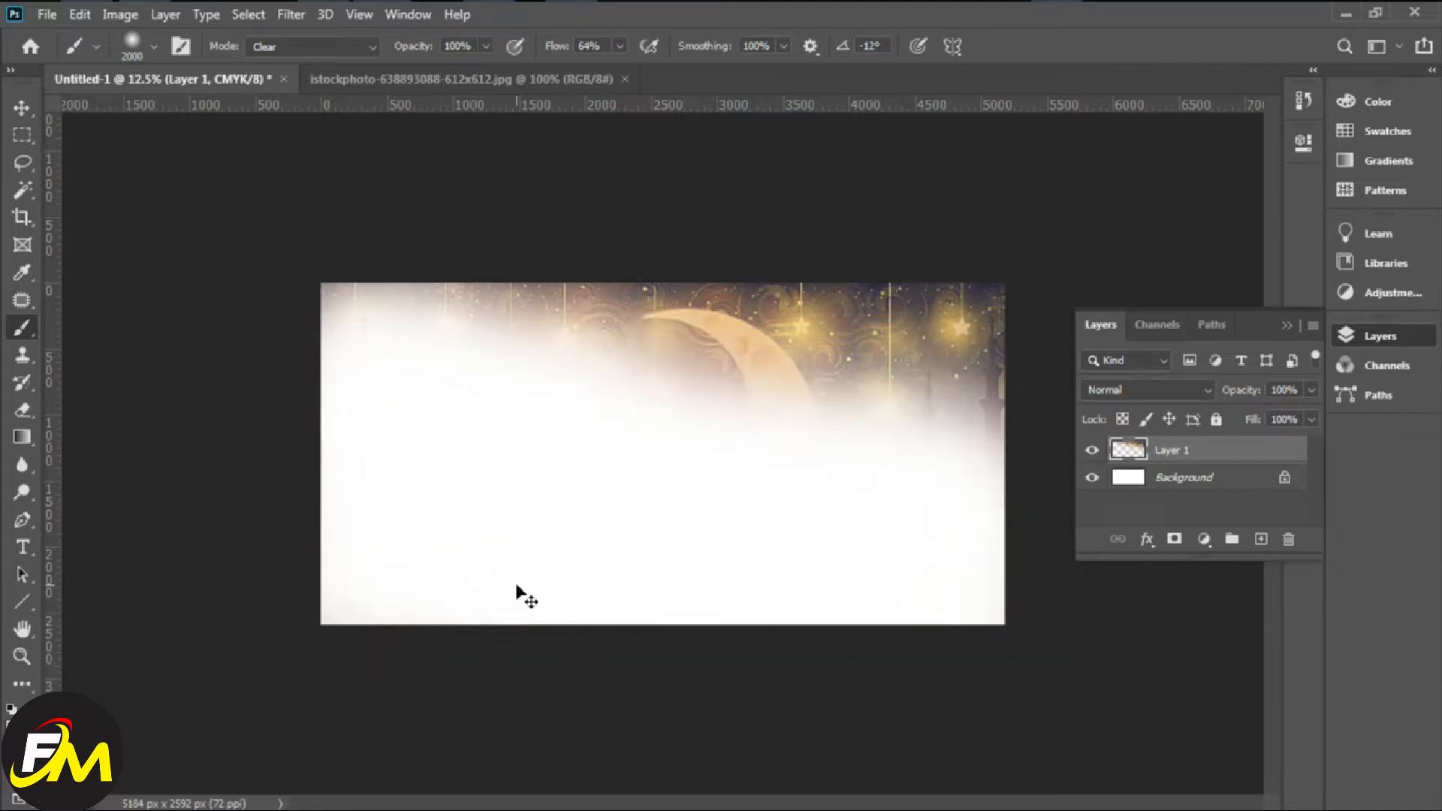
key(ctrl+minus)
mouse_move(622, 377)
mouse_down()
mouse_move(522, 348)
mouse_move(536, 339)
mouse_move(530, 408)
mouse_up()
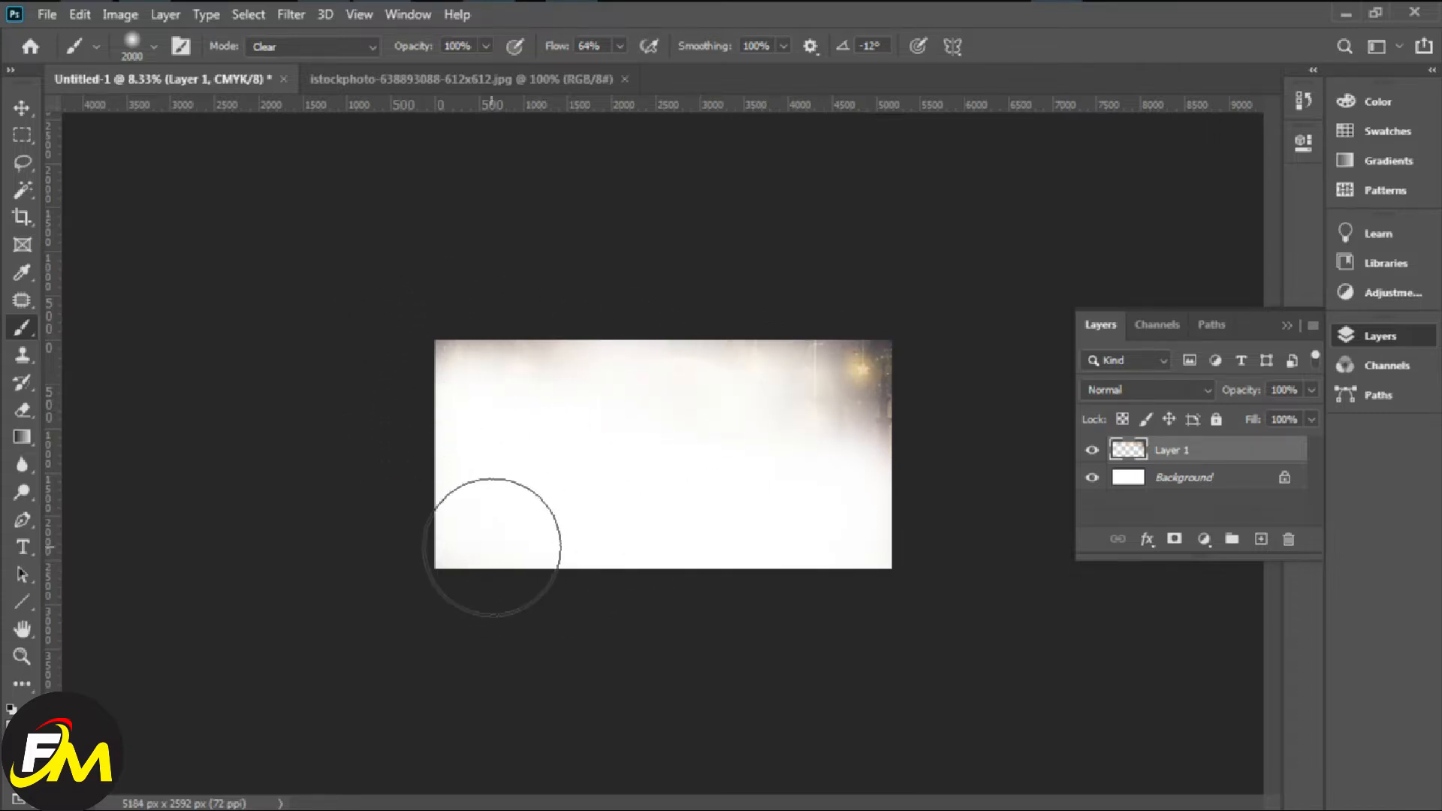
key(ctrl+o)
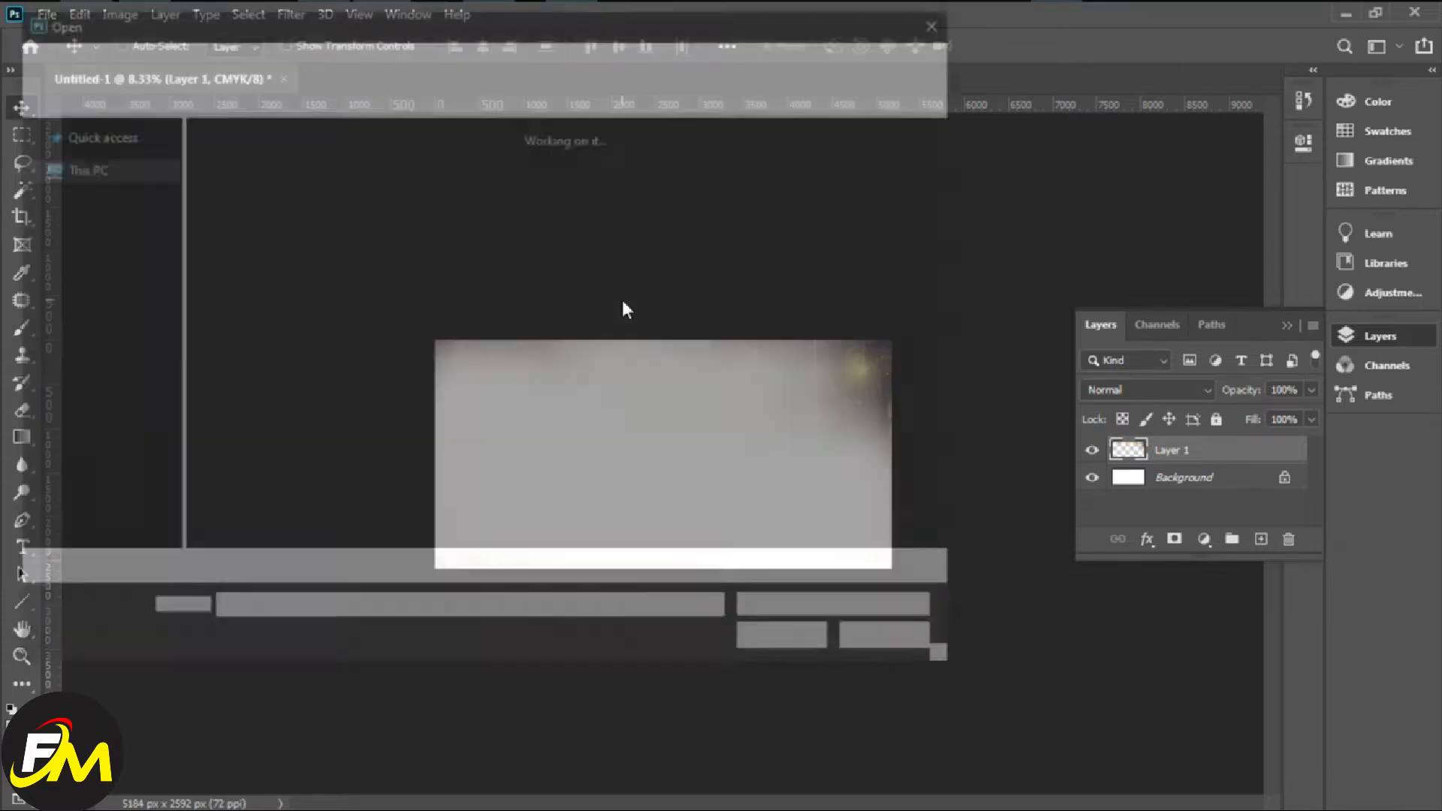
scroll(523, 308, down, 1)
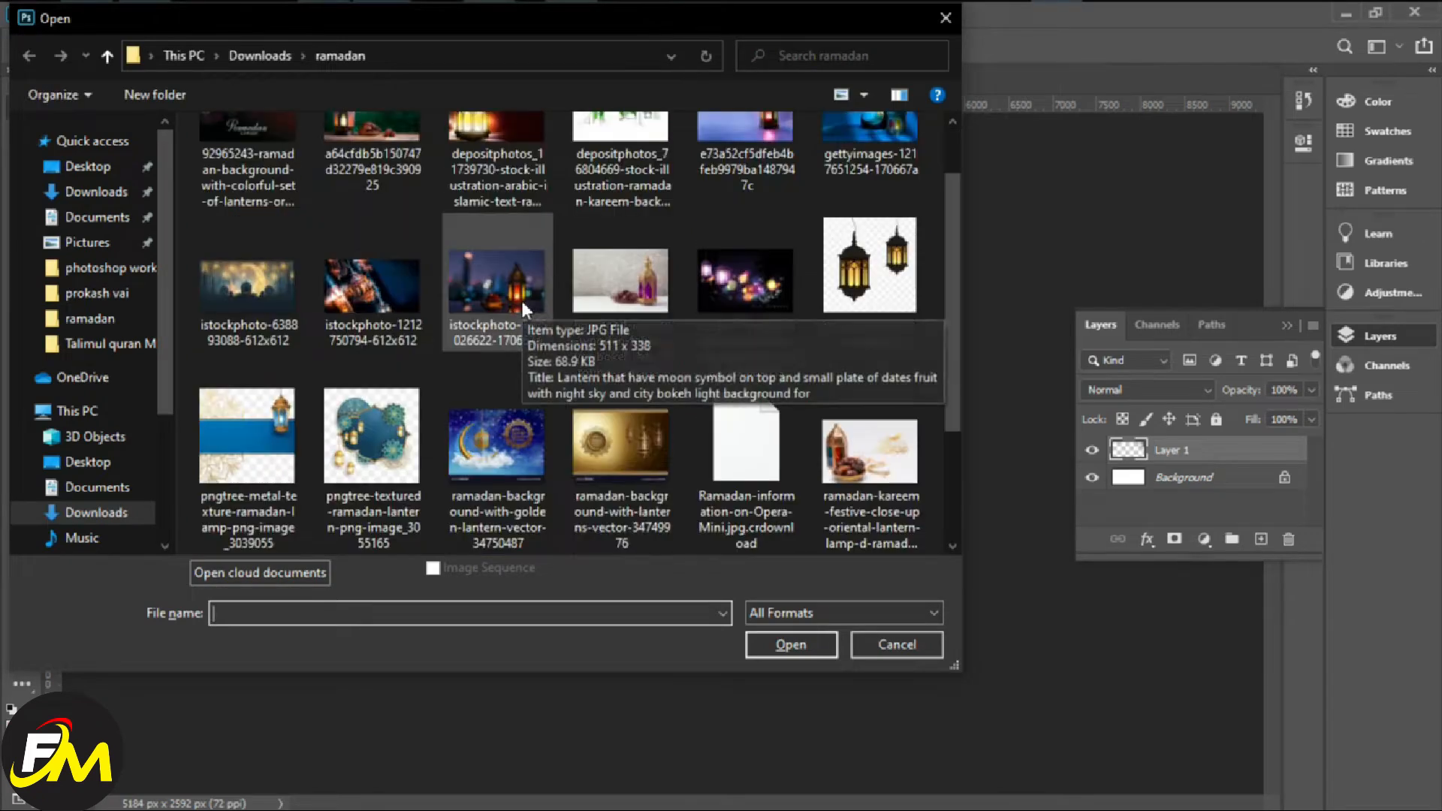
click(398, 308)
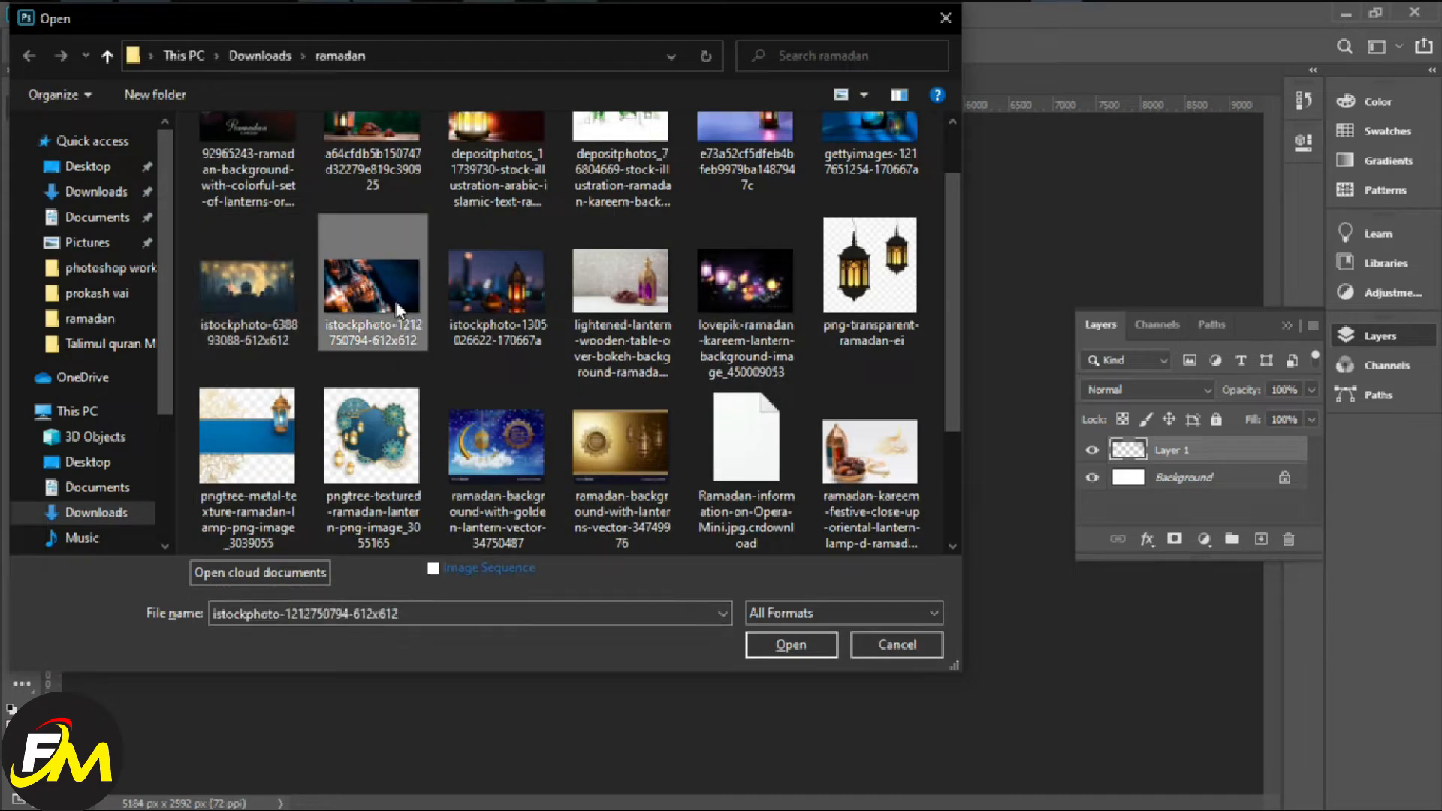
double_click(398, 308)
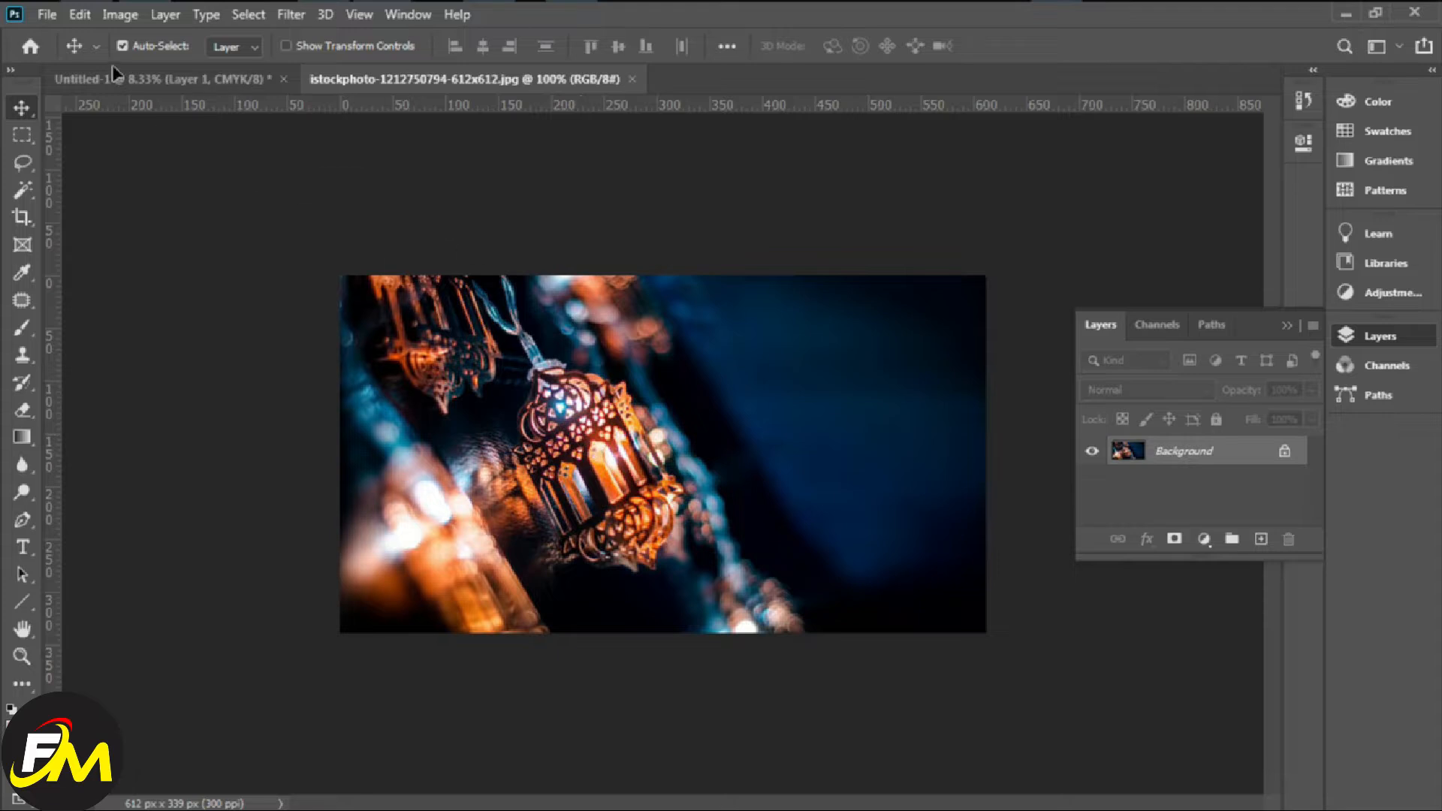
Bring the lantern image into the banner document as a new layer in the upper left corner.
drag(114, 73, 440, 282)
key(ctrl+t)
key(Return)
key(ctrl+plus)
key(ctrl+plus)
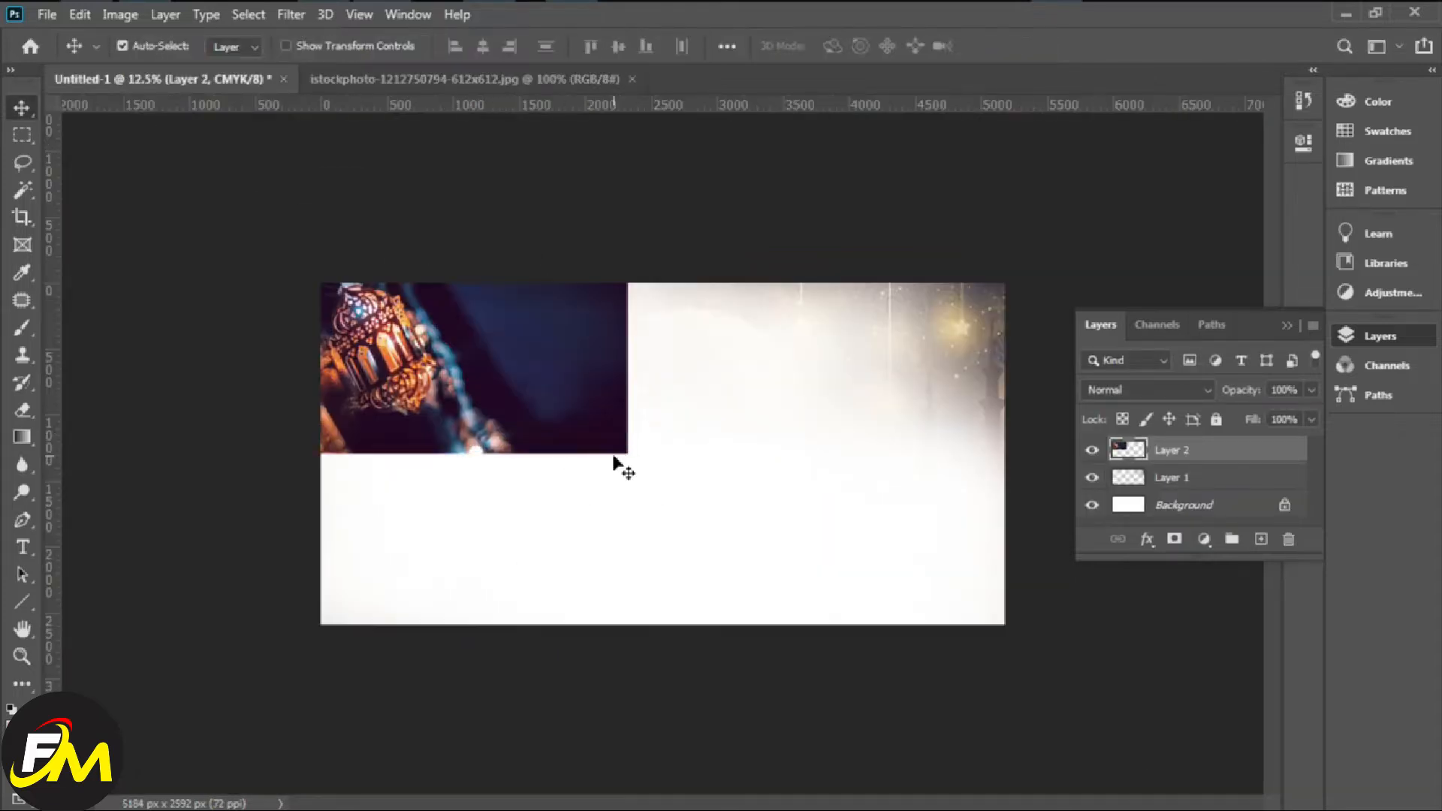
Paint over the lantern layer with the brush in Darken mode so it fades into the white area.
click(22, 328)
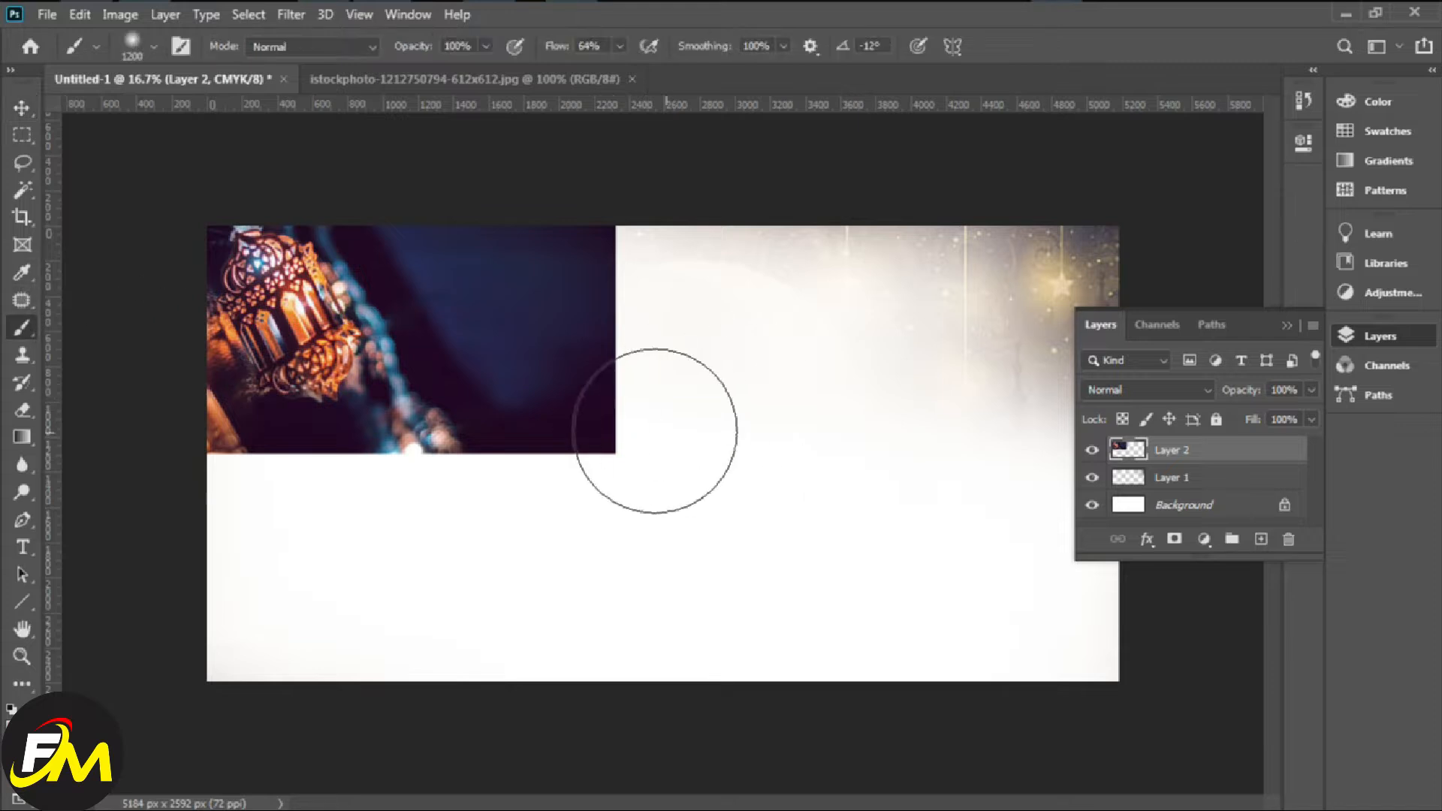
click(369, 46)
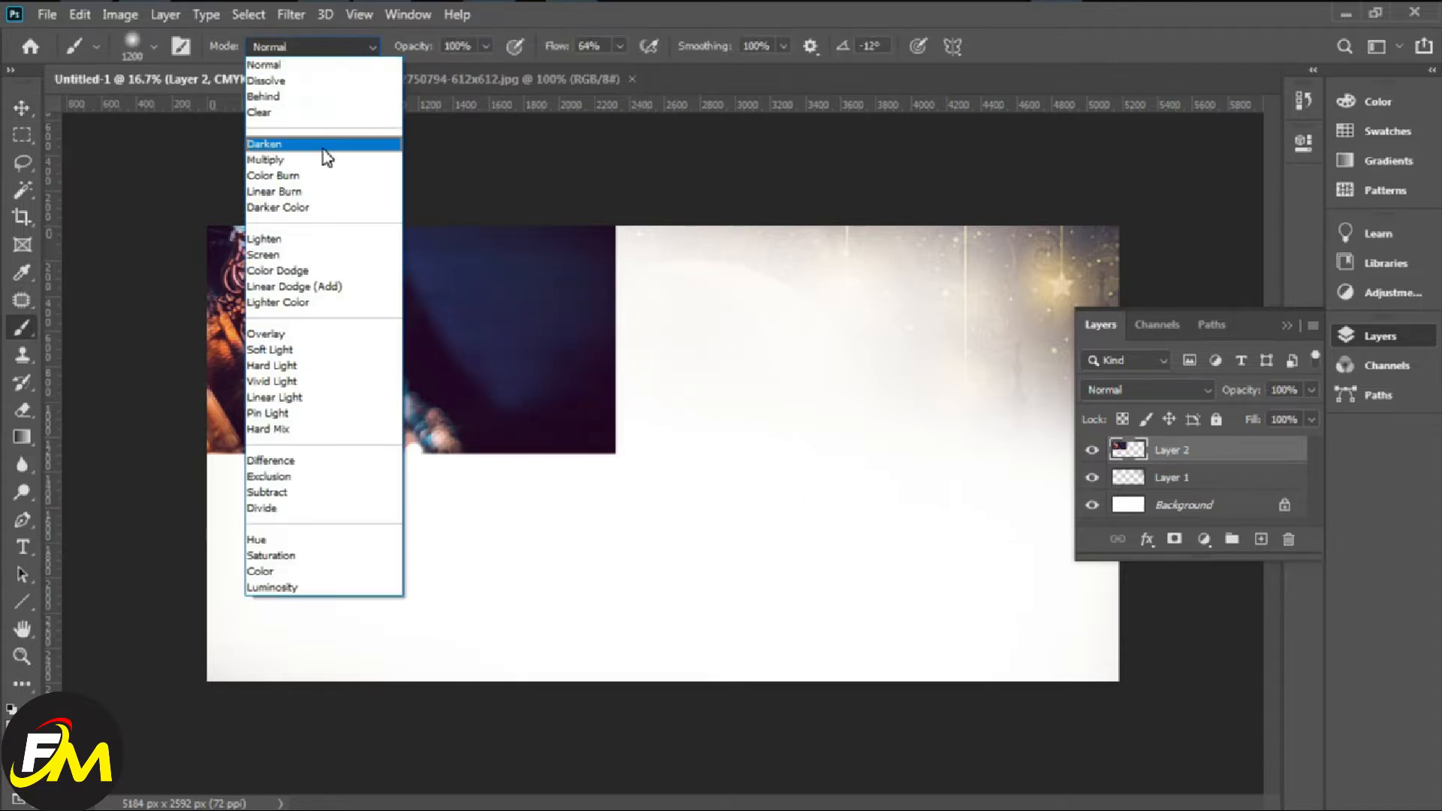
click(322, 147)
mouse_move(643, 435)
mouse_down()
mouse_move(601, 361)
mouse_move(613, 293)
mouse_move(521, 305)
mouse_move(608, 322)
mouse_move(589, 232)
mouse_up()
mouse_move(747, 339)
mouse_down()
mouse_move(476, 232)
mouse_move(219, 508)
mouse_move(103, 515)
mouse_move(162, 466)
mouse_move(538, 371)
mouse_move(145, 531)
mouse_move(817, 208)
mouse_up()
Scale the lantern layer down slightly toward the upper left corner.
click(22, 109)
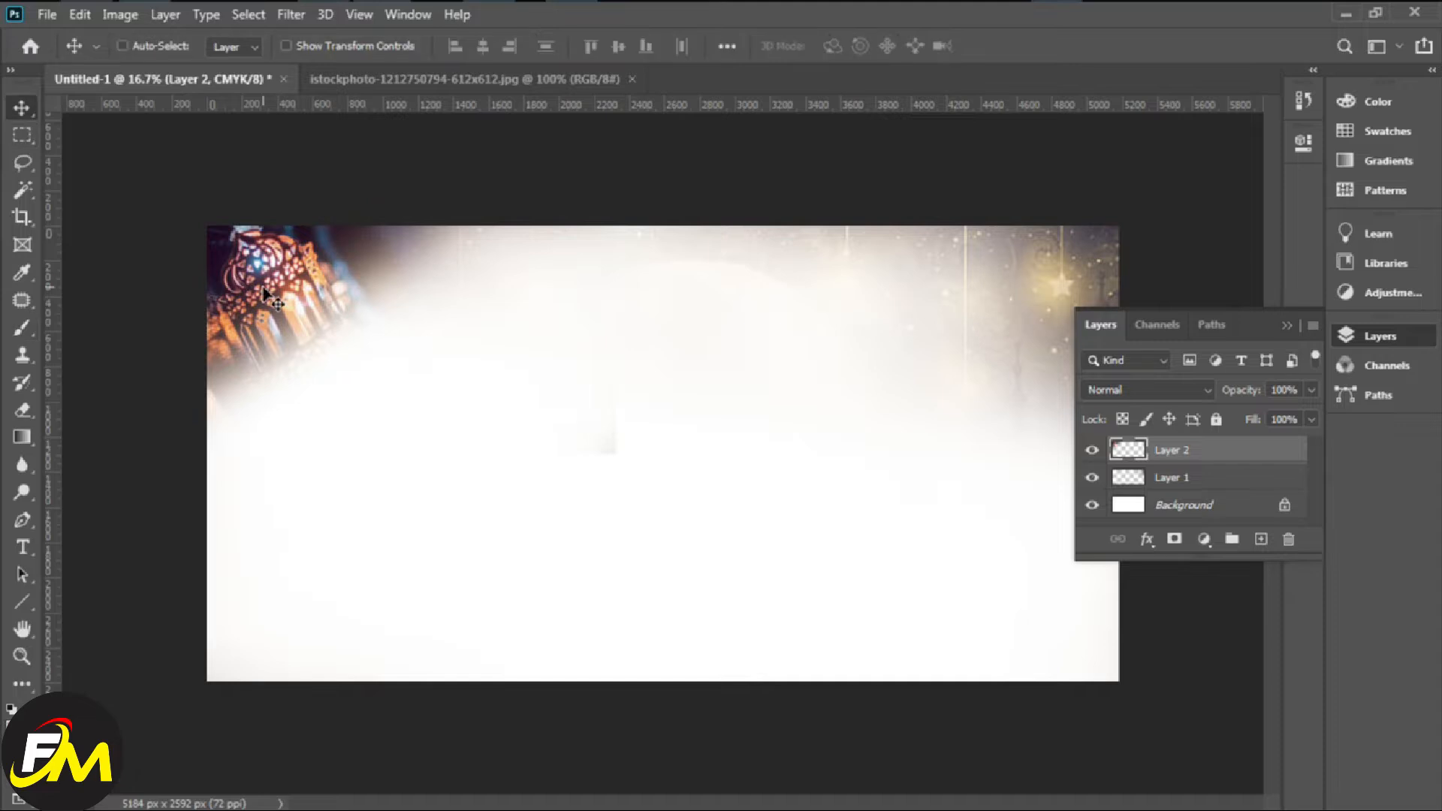
key(ctrl+t)
drag(612, 451, 579, 429)
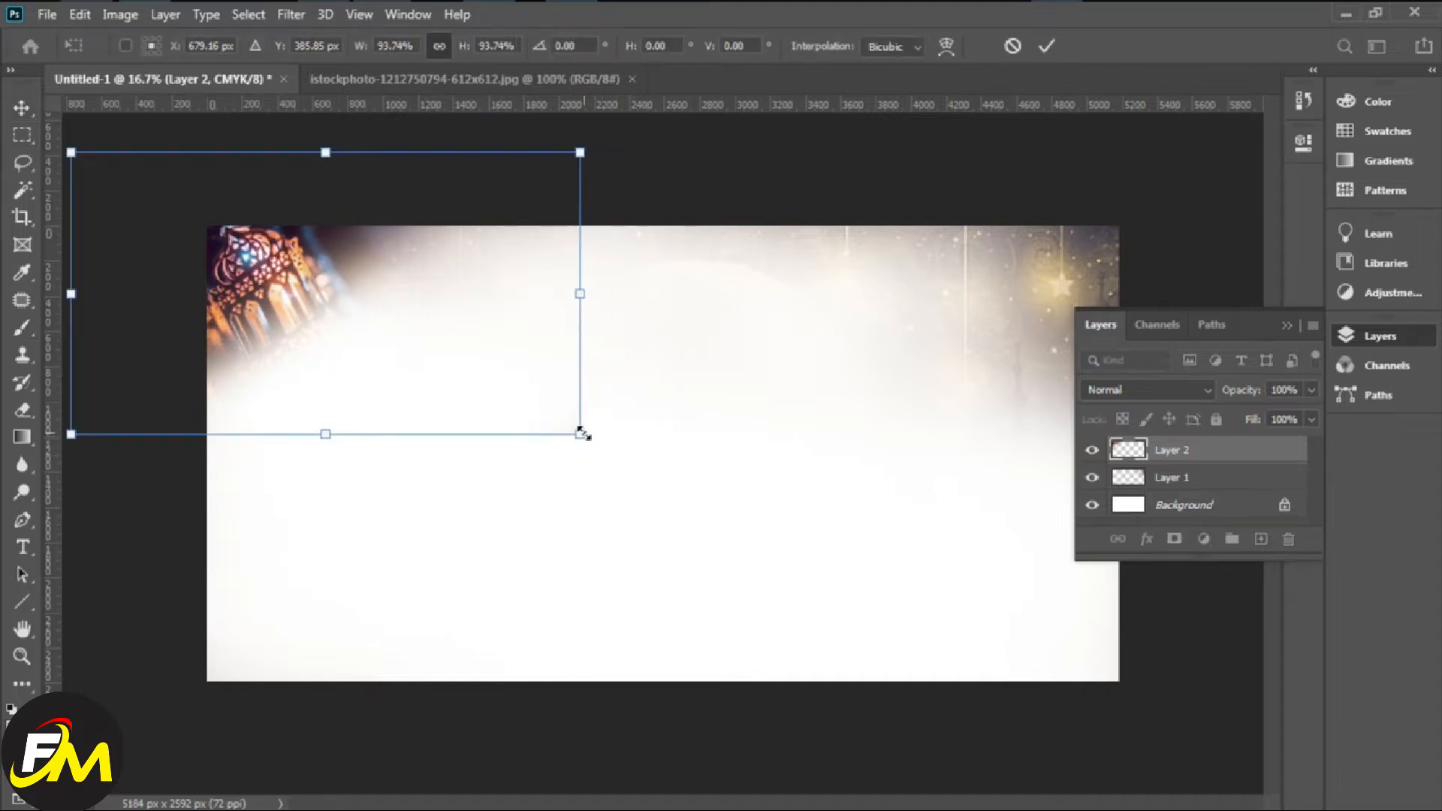
key(Return)
Open a64cfdb5b150747d32279e819c390925 from the ramadan folder.
key(ctrl+minus)
key(ctrl+minus)
click(630, 319)
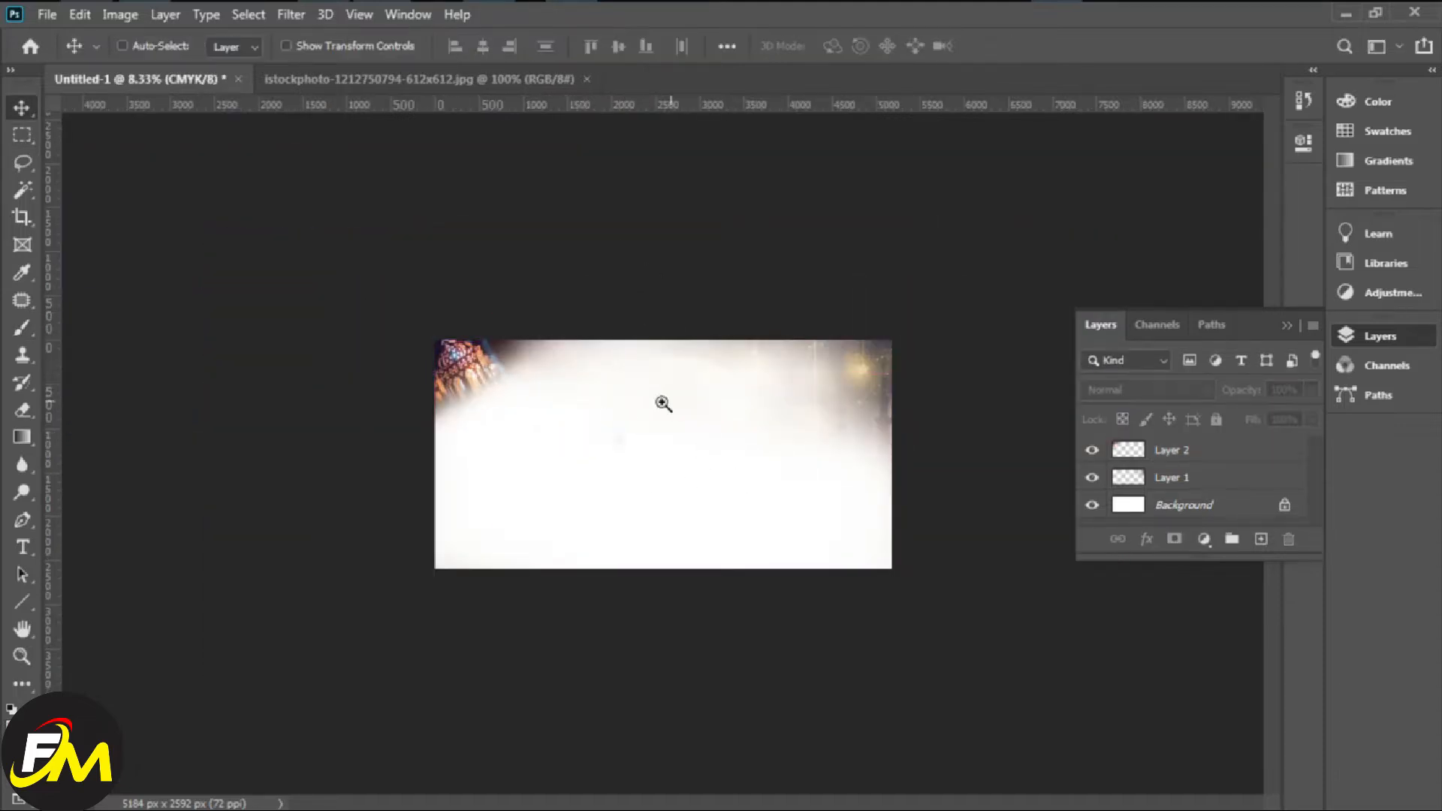
key(ctrl+plus)
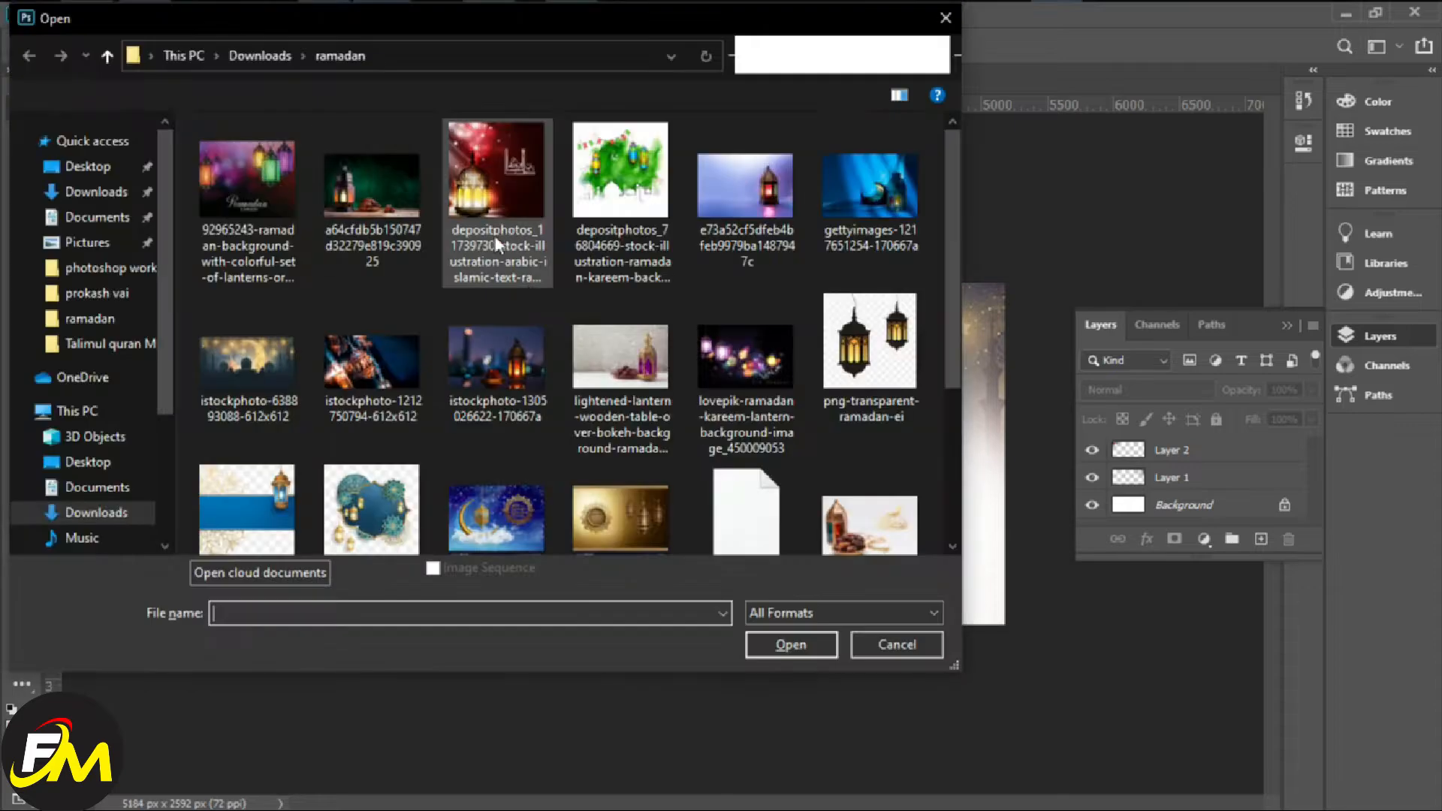
scroll(638, 330, down, 1)
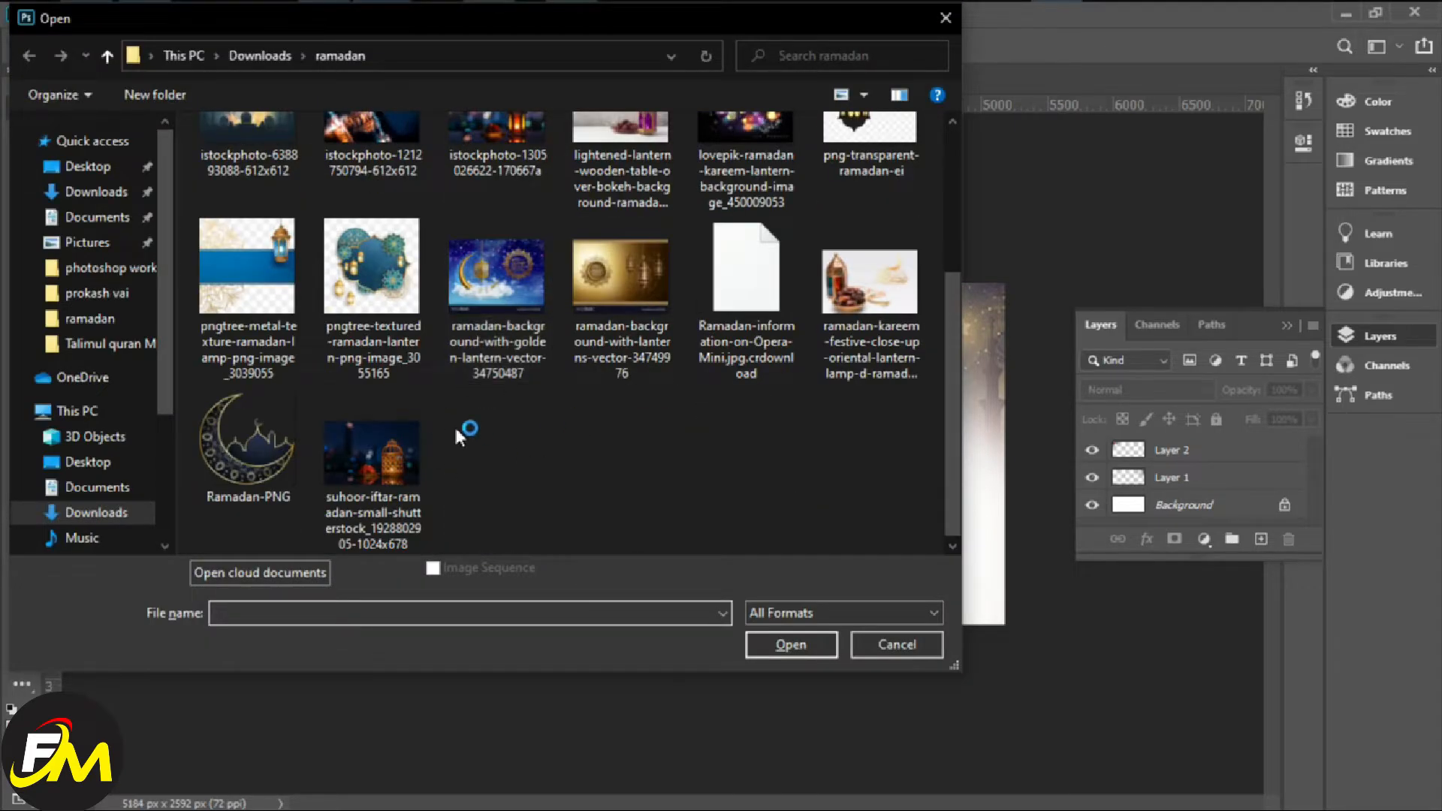
scroll(630, 366, up, 1)
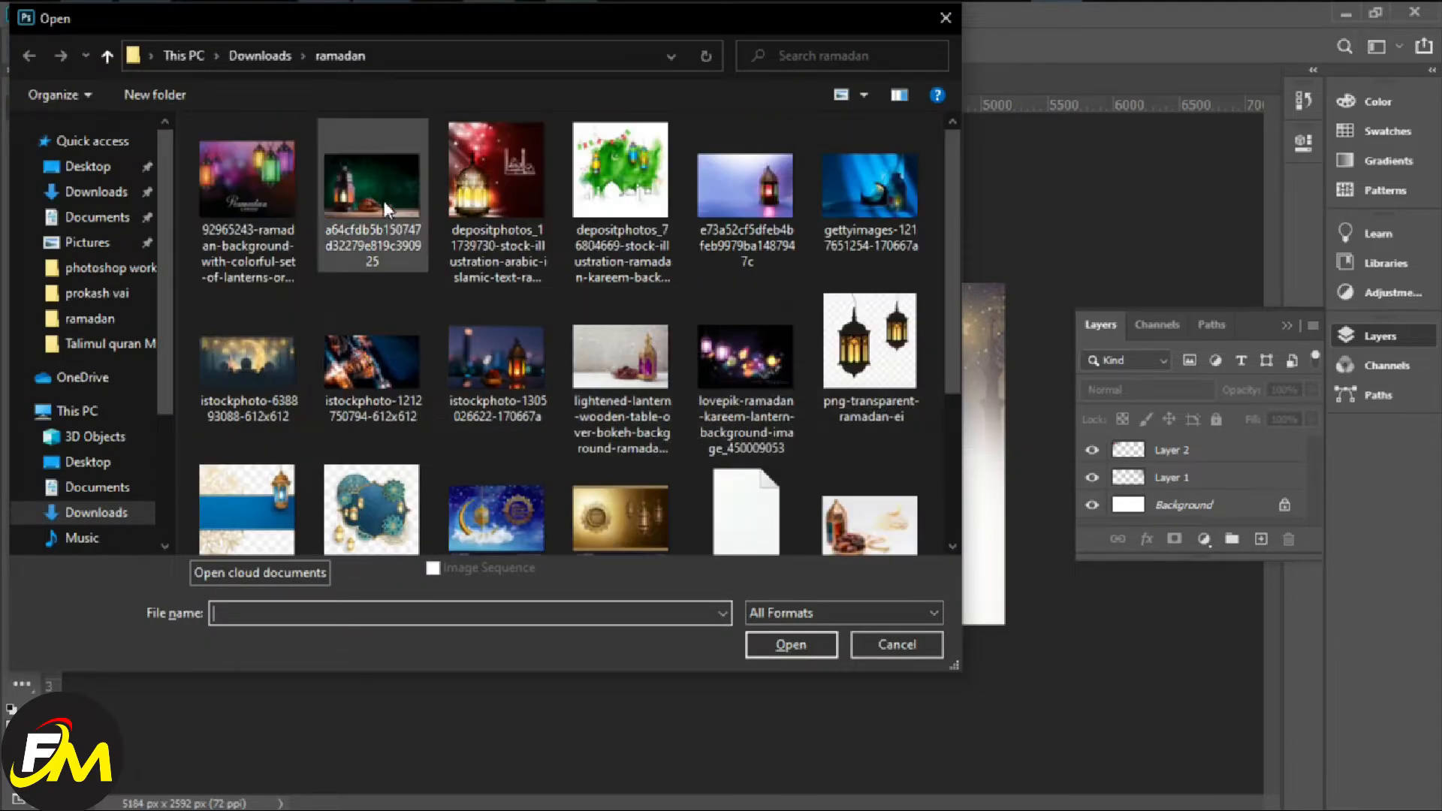
click(404, 234)
double_click(404, 234)
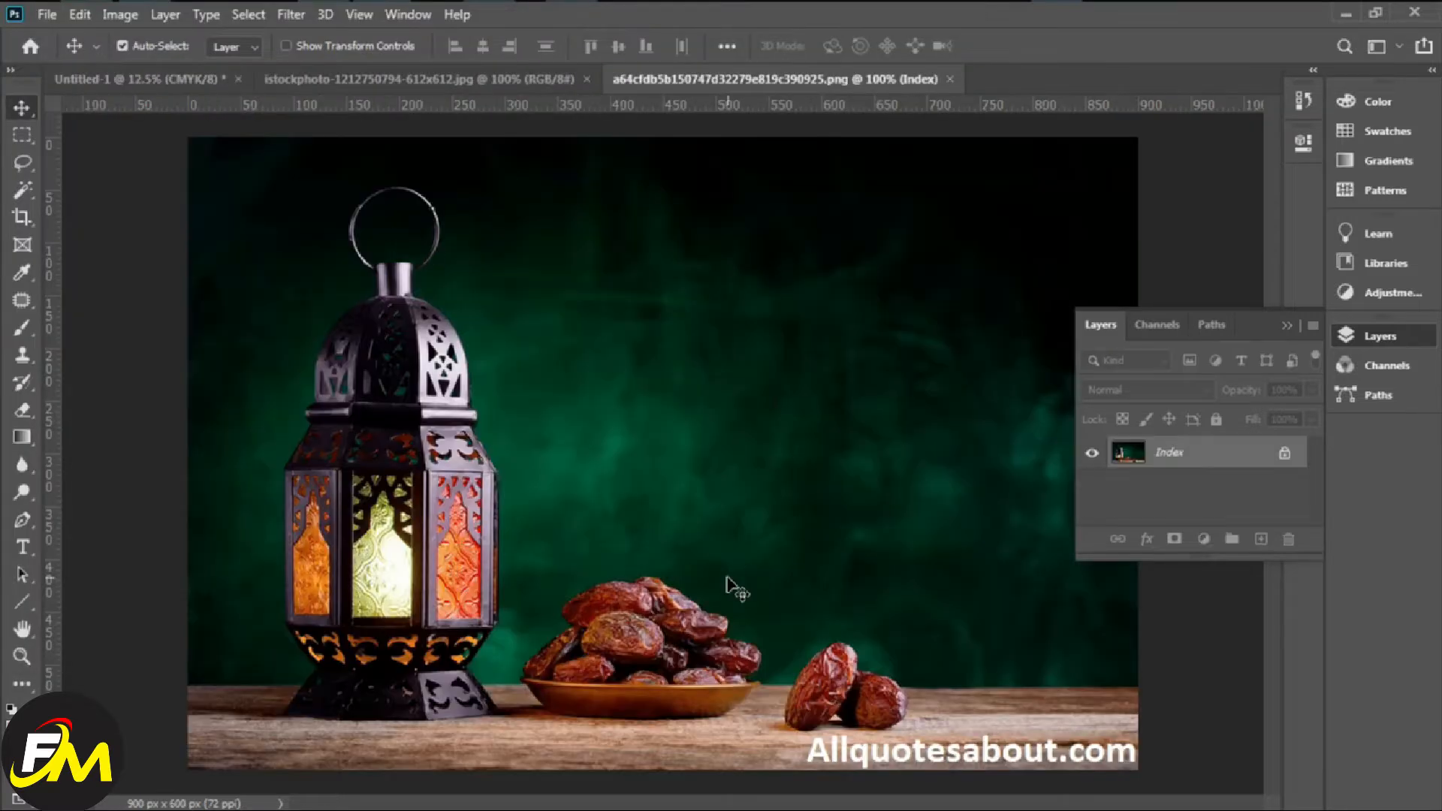
Try to select and cut the entire dates-and-lantern image.
key(ctrl+minus)
key(ctrl+minus)
key(ctrl+a)
key(ctrl+x)
click(304, 75)
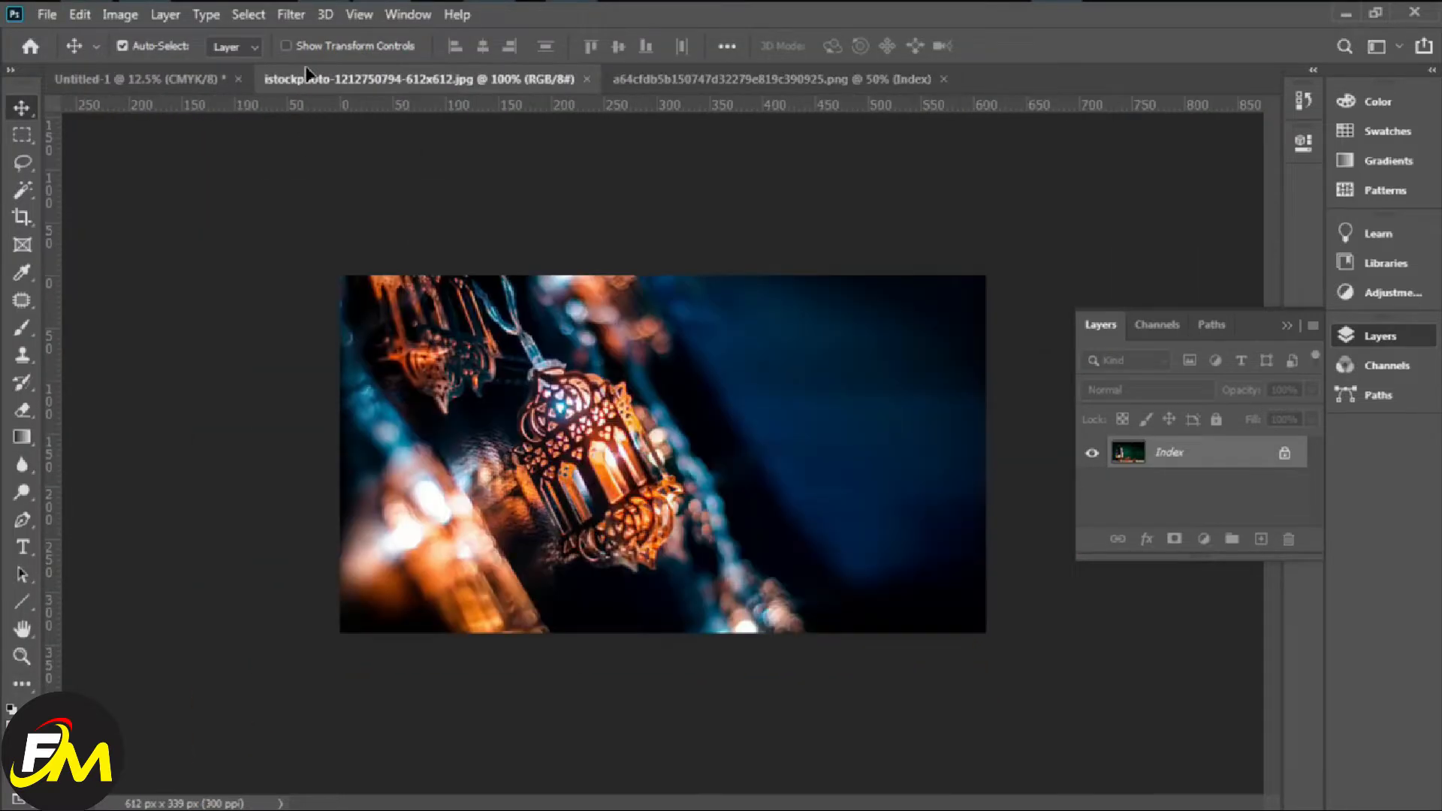
click(130, 79)
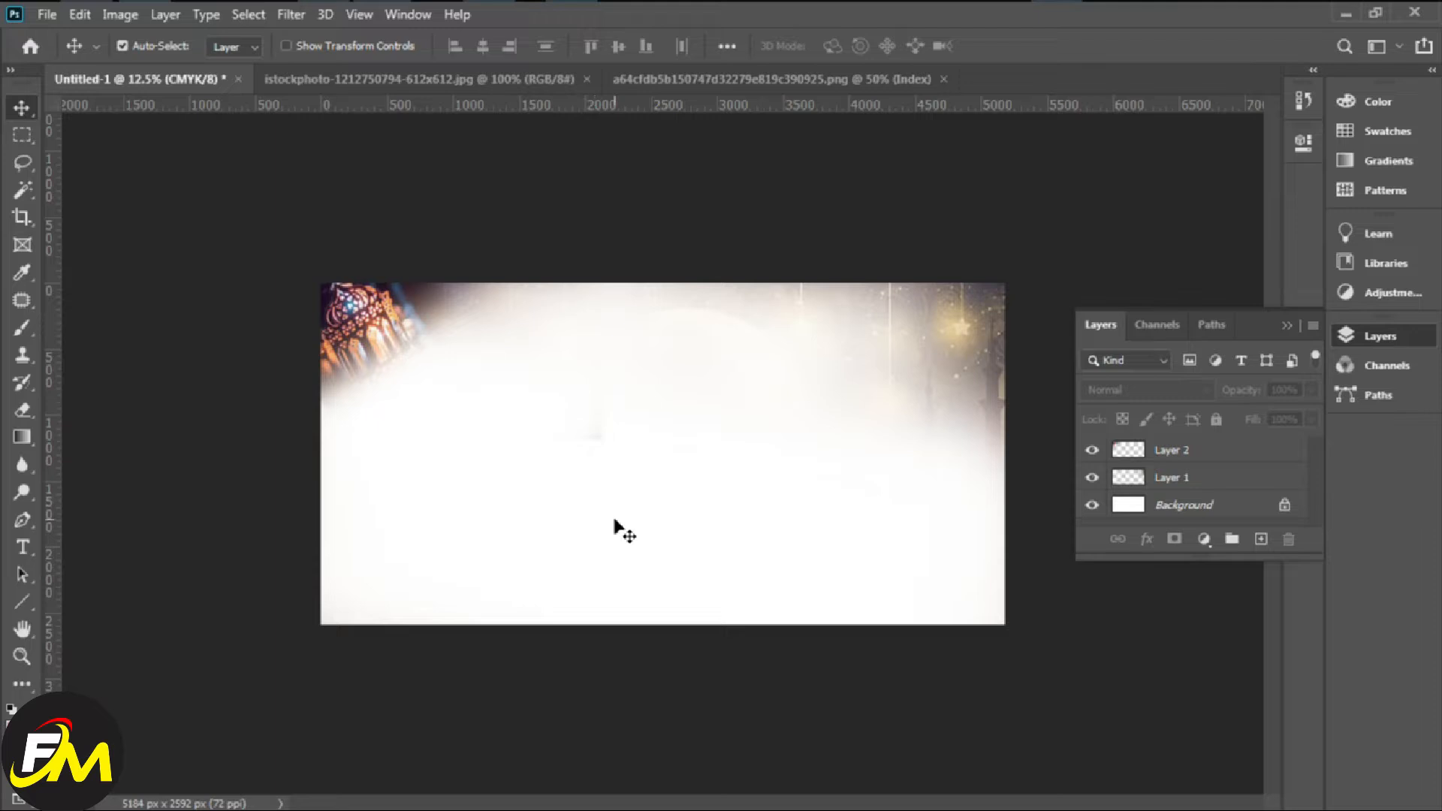
click(802, 79)
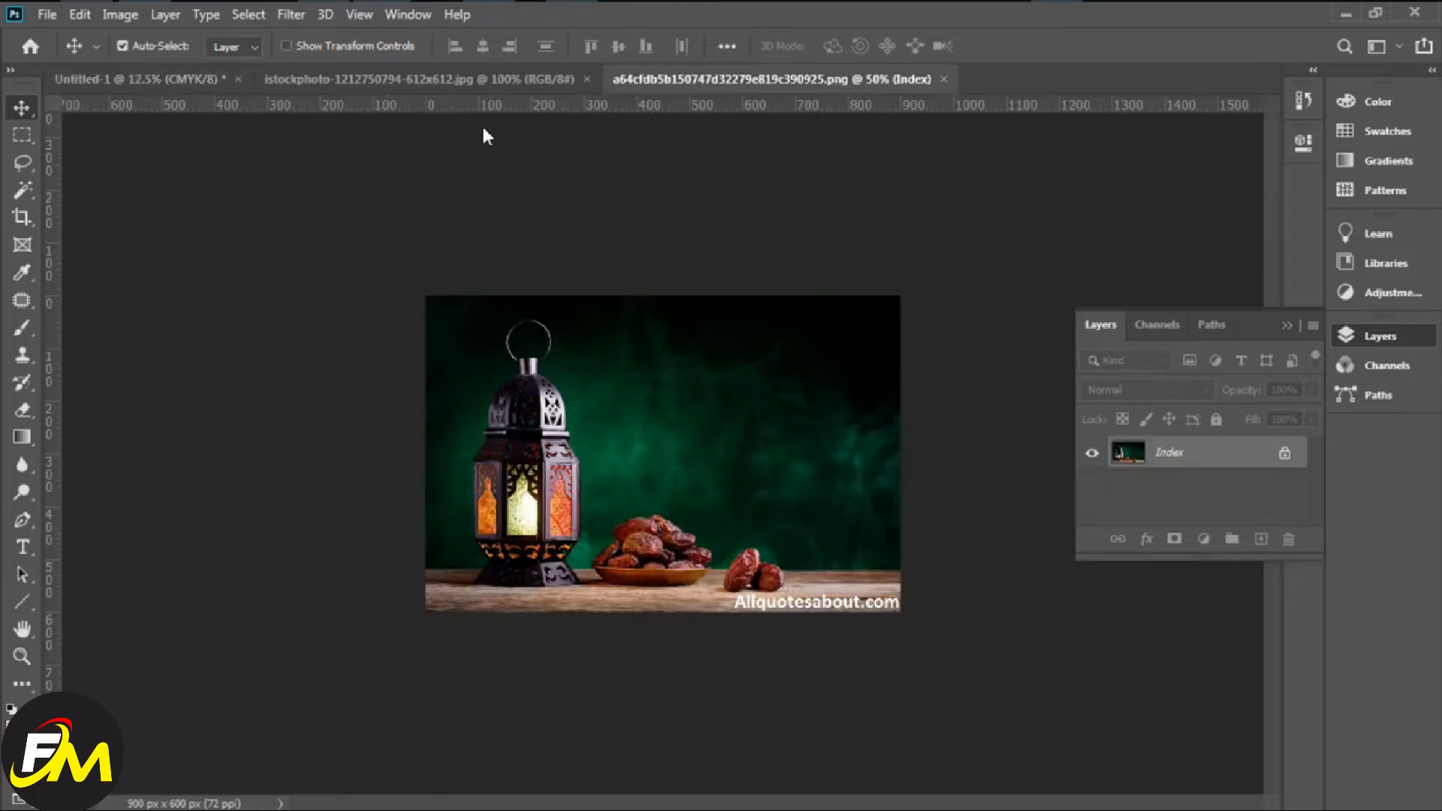
Cut the dates-and-lantern image and close its document and the other open stock image without saving.
click(586, 79)
key(ctrl+x)
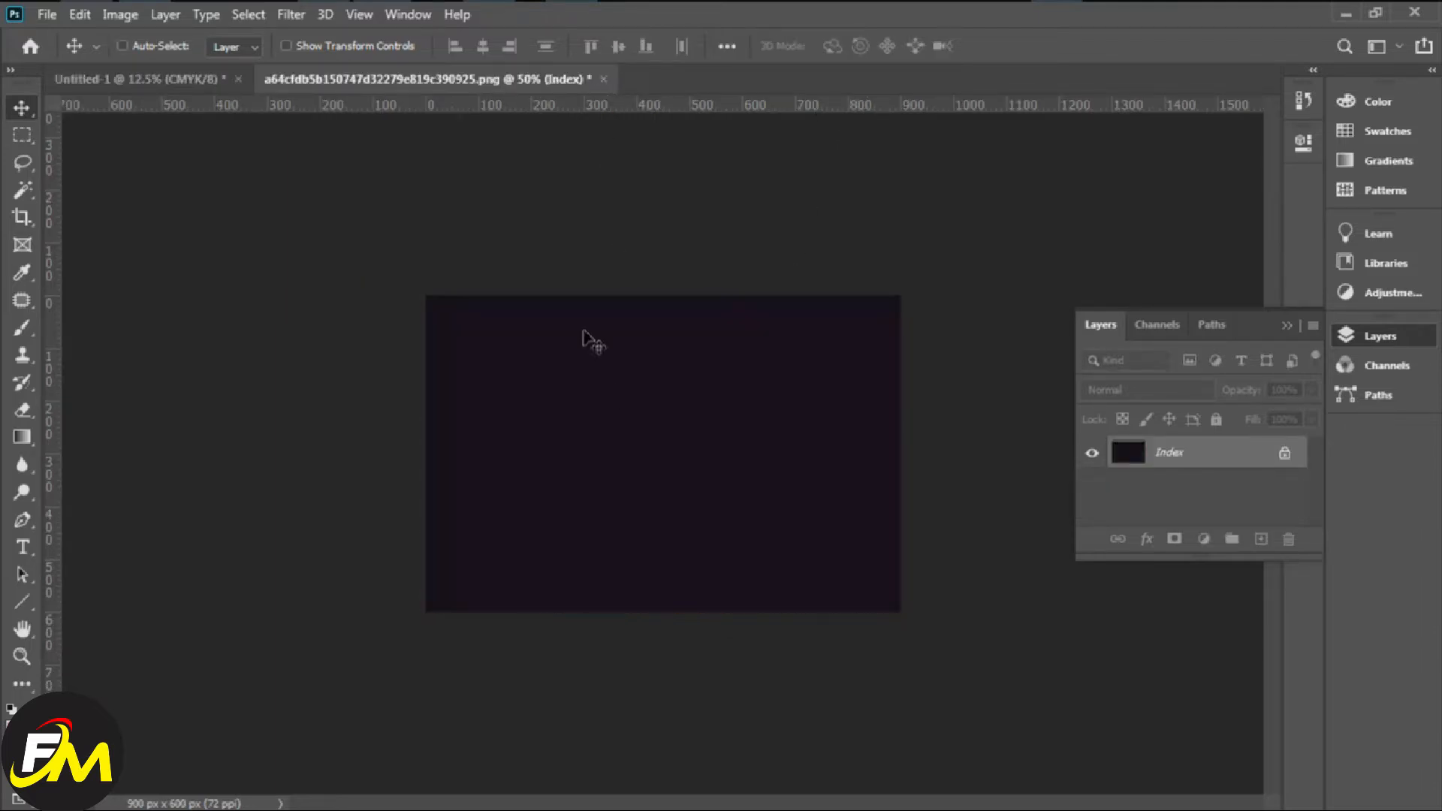
key(ctrl+w)
click(706, 328)
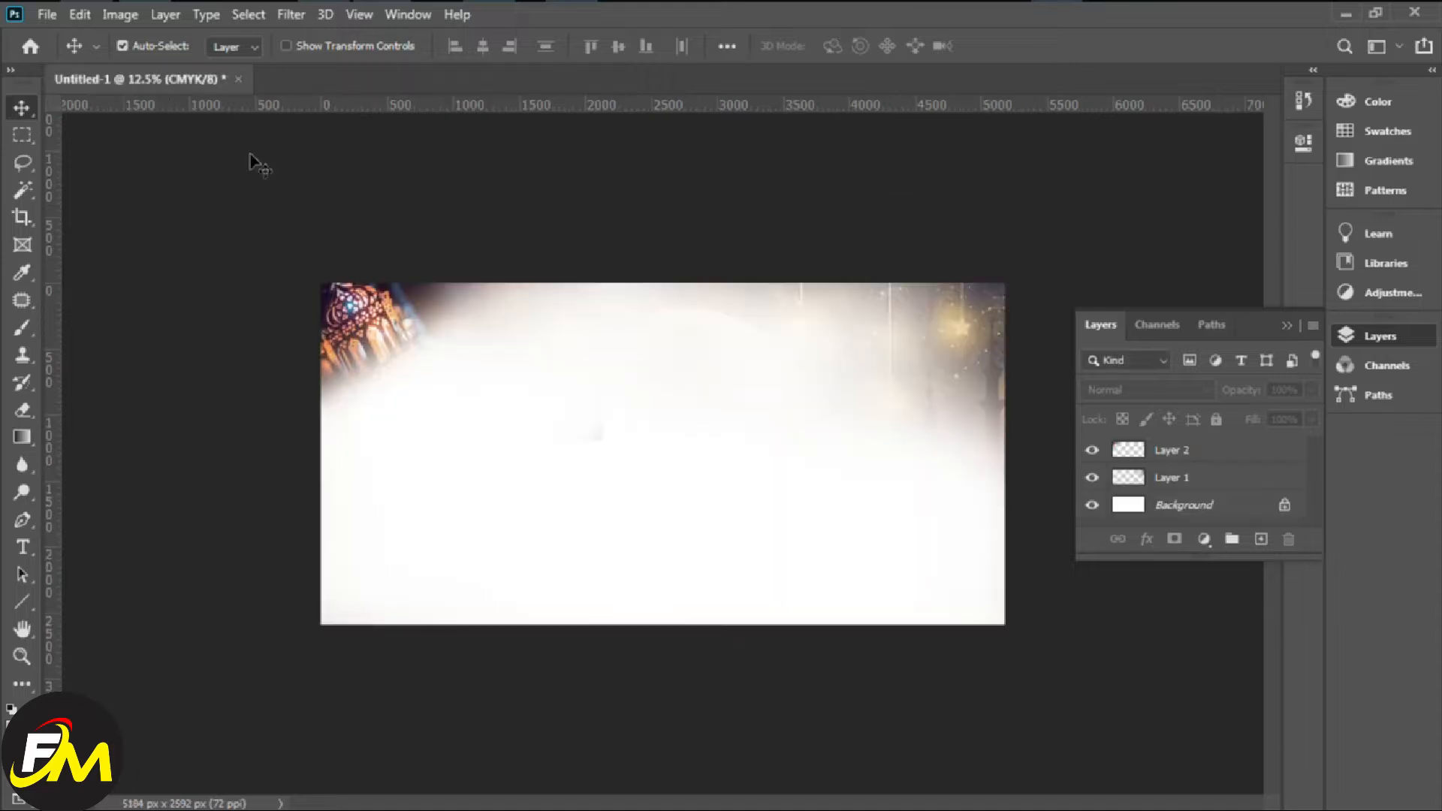
Paste the dates-and-lantern image into the banner, place it in the lower-left corner and resize it slightly.
key(ctrl+v)
drag(661, 451, 379, 583)
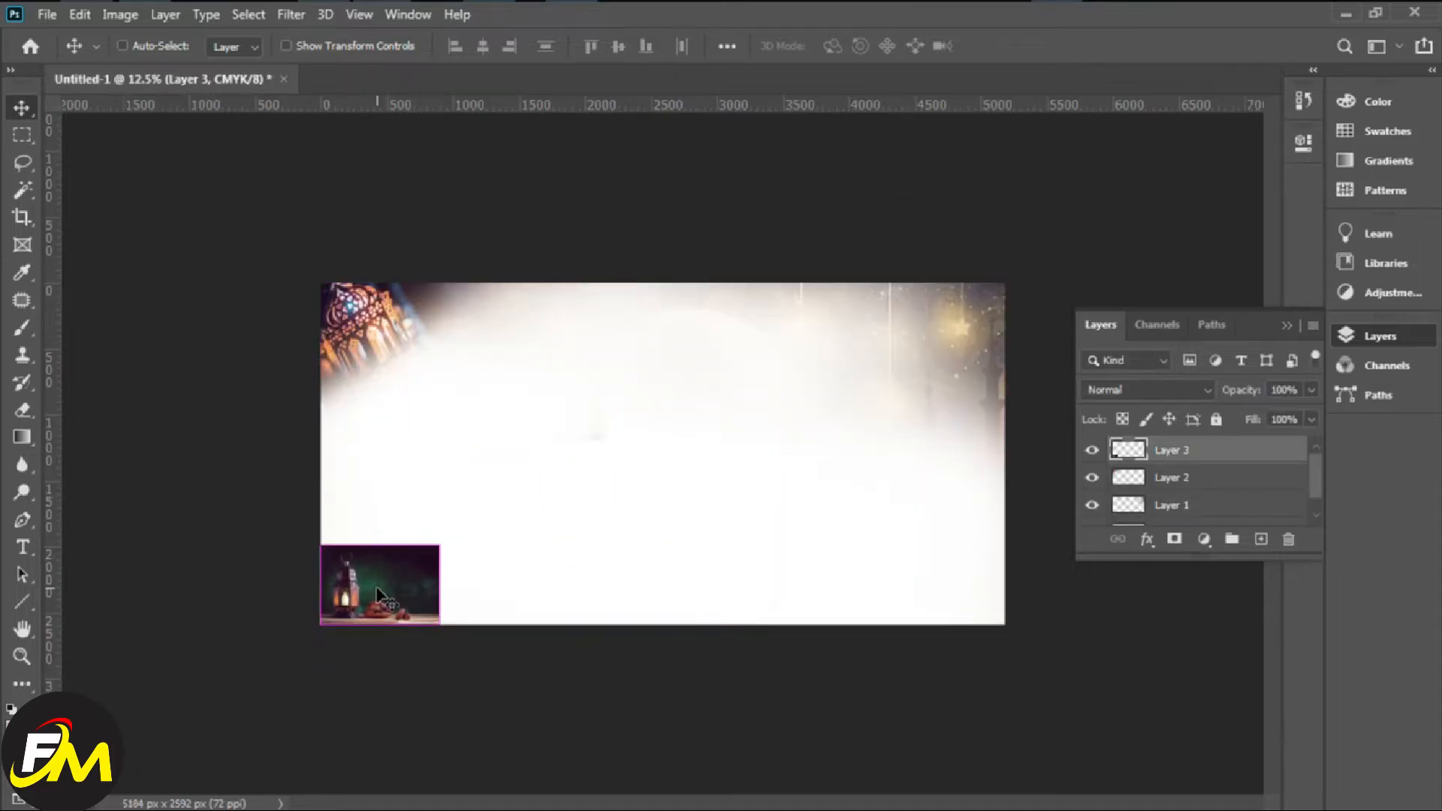
key(ctrl+t)
mouse_move(441, 547)
mouse_down()
mouse_move(561, 475)
mouse_move(447, 566)
mouse_up()
key(Return)
Paint over the dates-and-lantern layer with a Clear-mode brush, about 400 px, to fade its top and right edges into white.
ctrl+click(473, 557)
ctrl+click(474, 557)
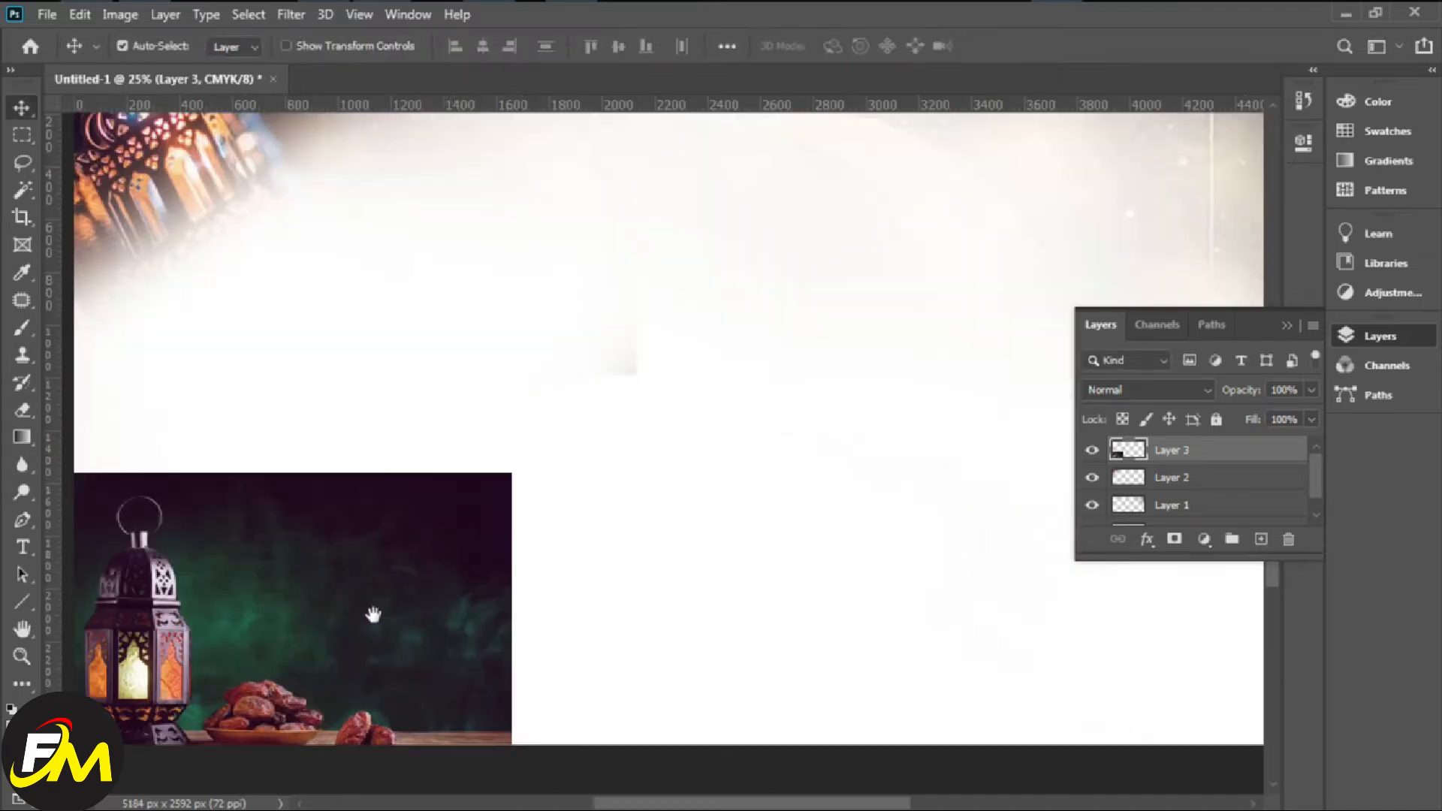
drag(368, 613, 551, 478)
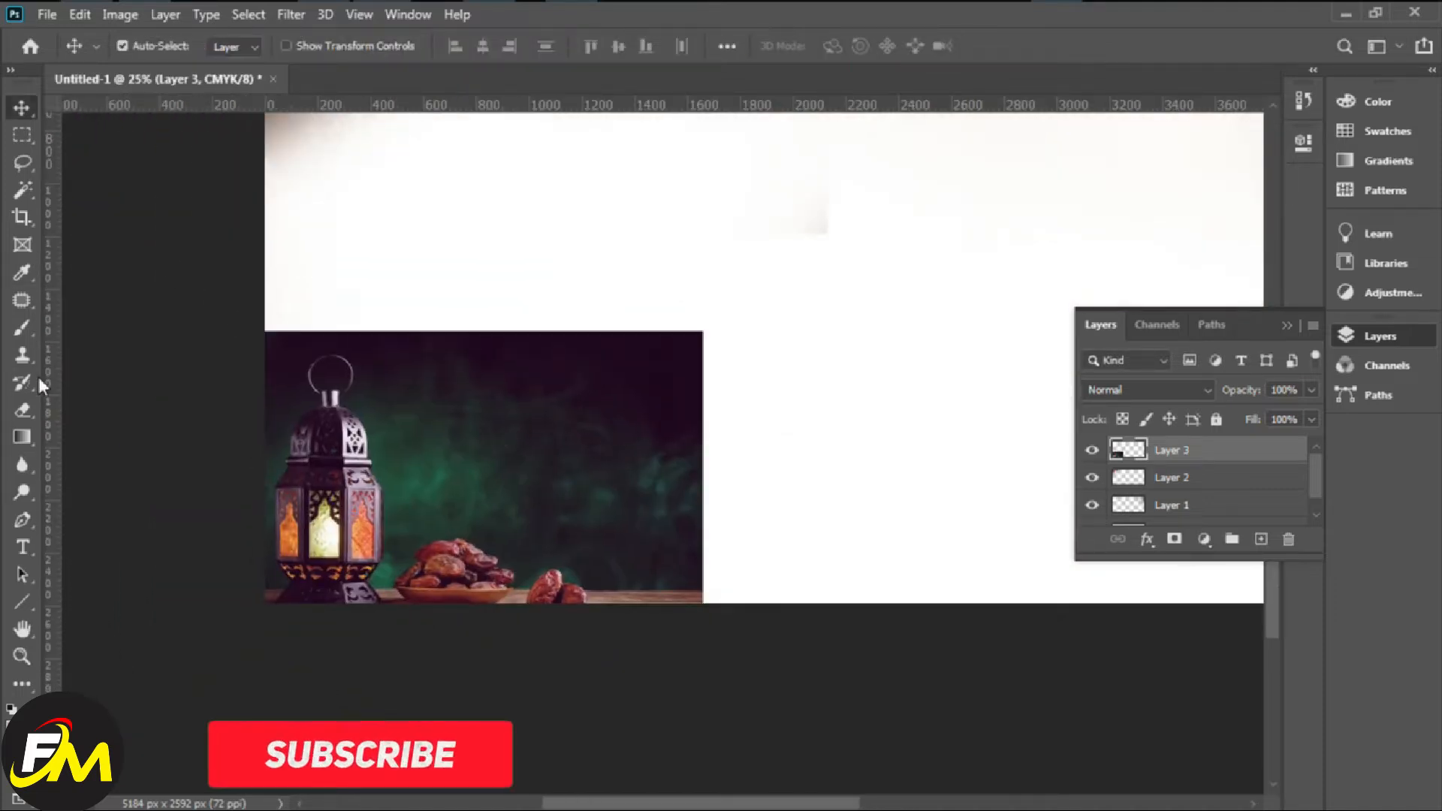
click(22, 327)
mouse_move(525, 345)
mouse_down()
mouse_move(724, 466)
mouse_move(660, 332)
mouse_move(625, 379)
mouse_move(634, 313)
mouse_move(728, 637)
mouse_move(640, 625)
mouse_move(414, 234)
mouse_up()
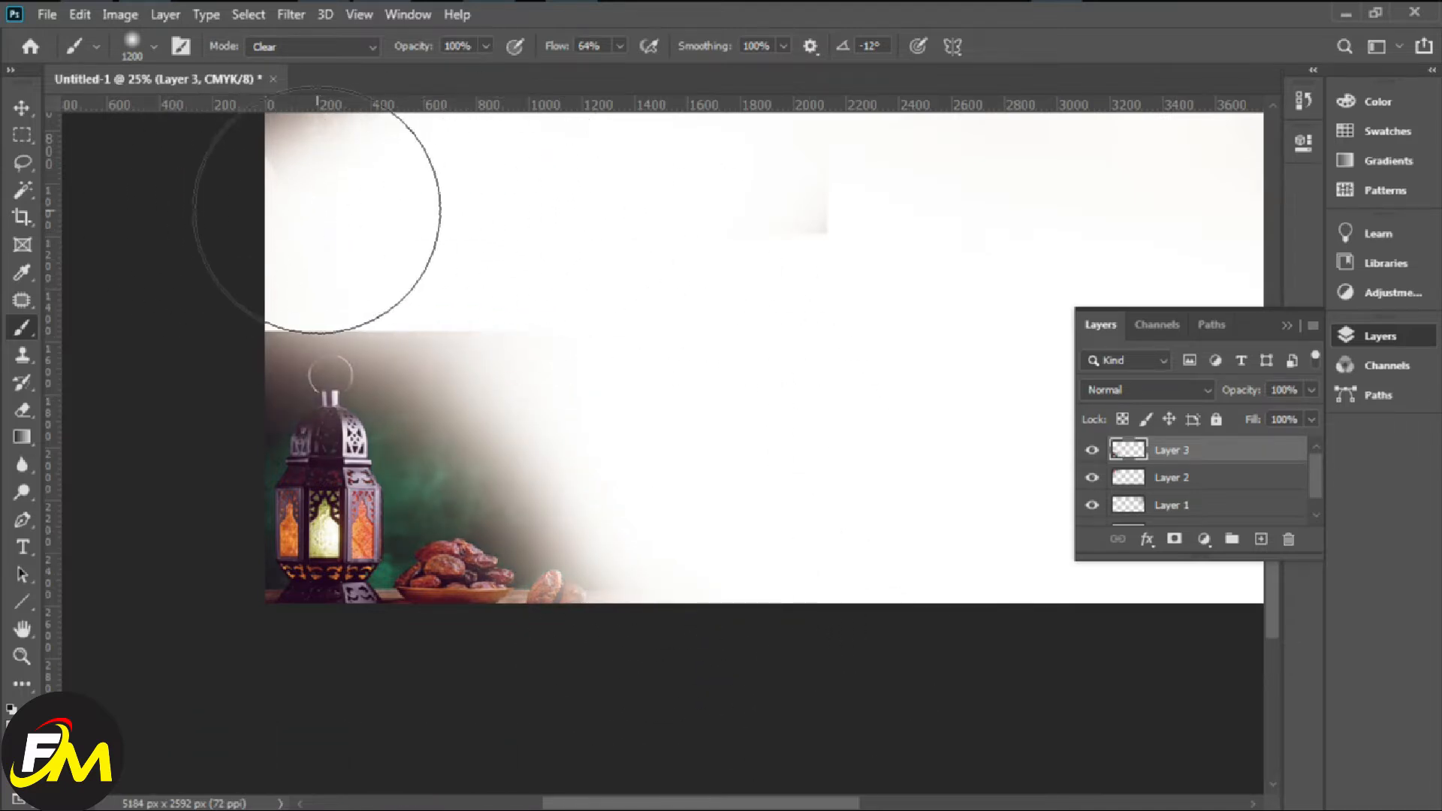
key(bracketleft)
key(bracketleft)
key(bracketleft)
key(bracketleft)
key(bracketleft)
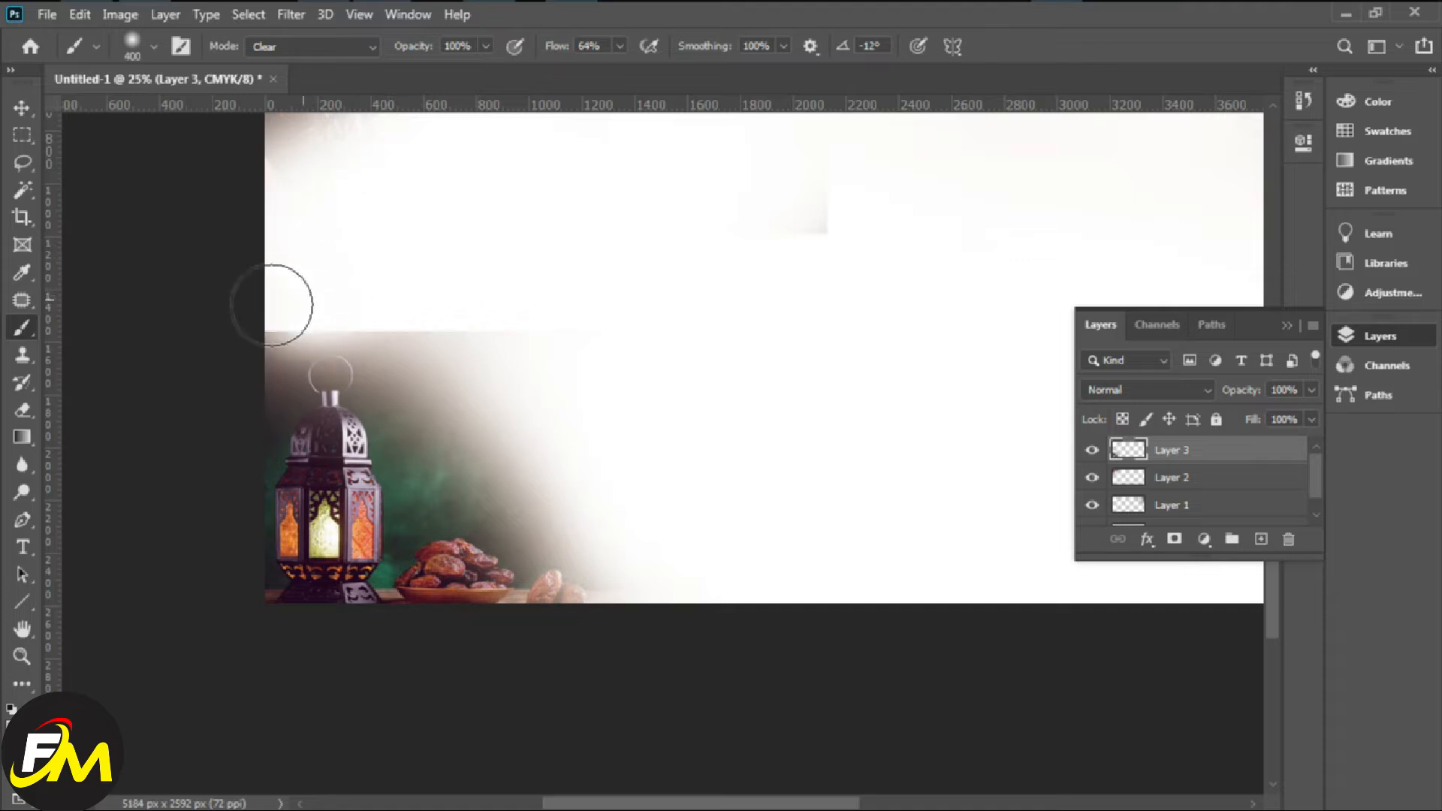
drag(271, 305, 416, 307)
drag(245, 321, 302, 256)
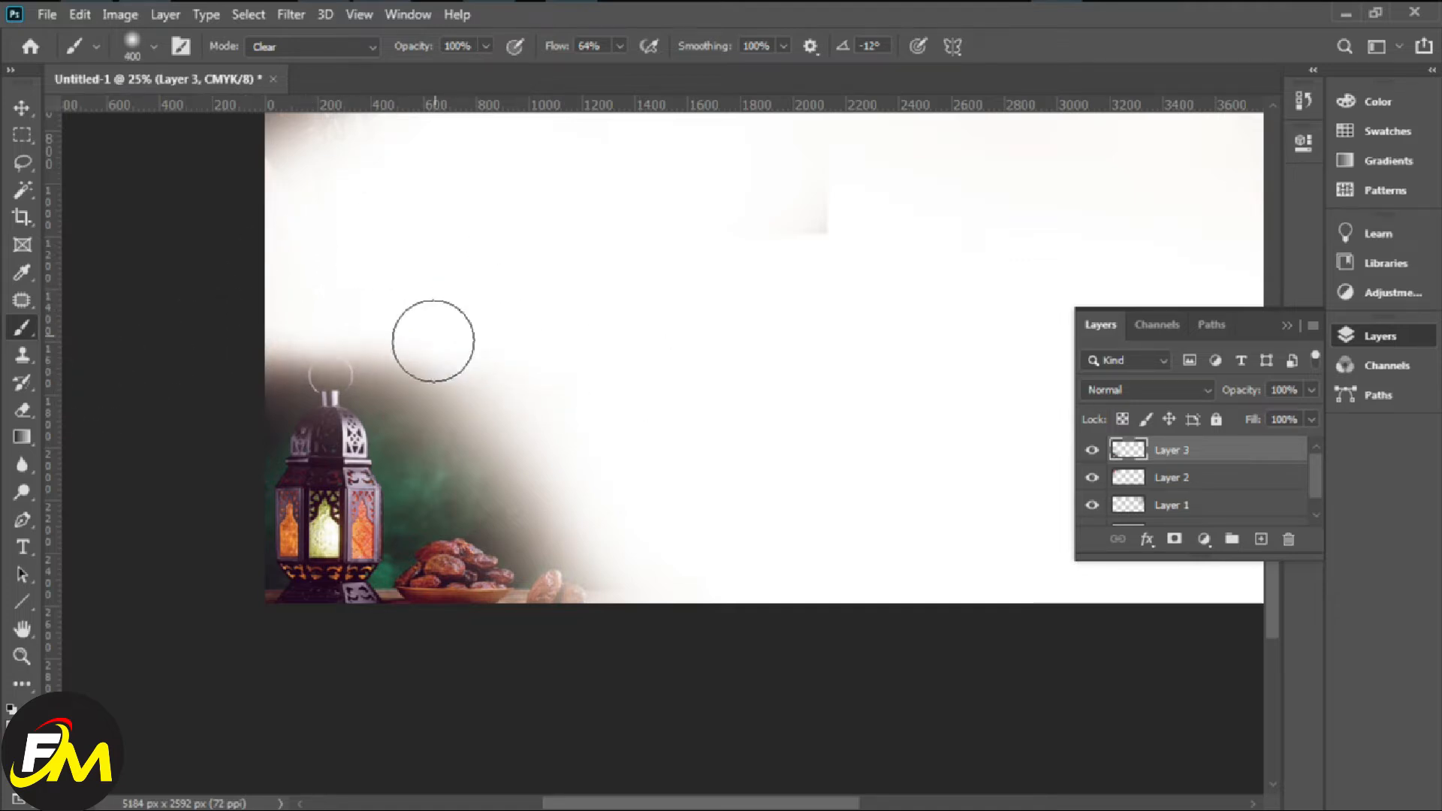
mouse_move(433, 341)
mouse_down()
mouse_move(629, 510)
mouse_move(503, 501)
mouse_move(393, 284)
mouse_move(496, 475)
mouse_move(435, 464)
mouse_move(408, 333)
mouse_up()
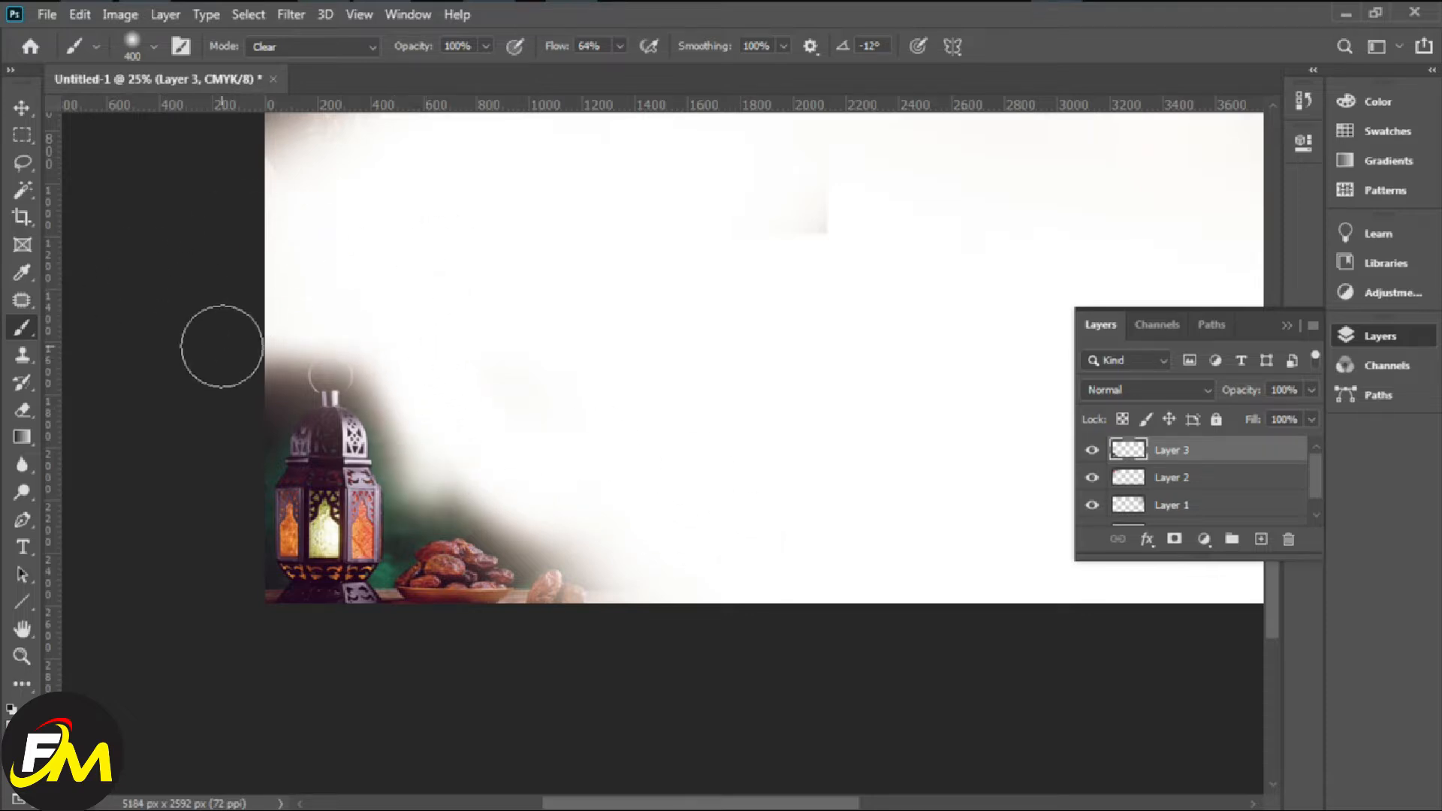
key(ctrl+minus)
key(ctrl+minus)
key(ctrl+minus)
click(20, 115)
click(128, 141)
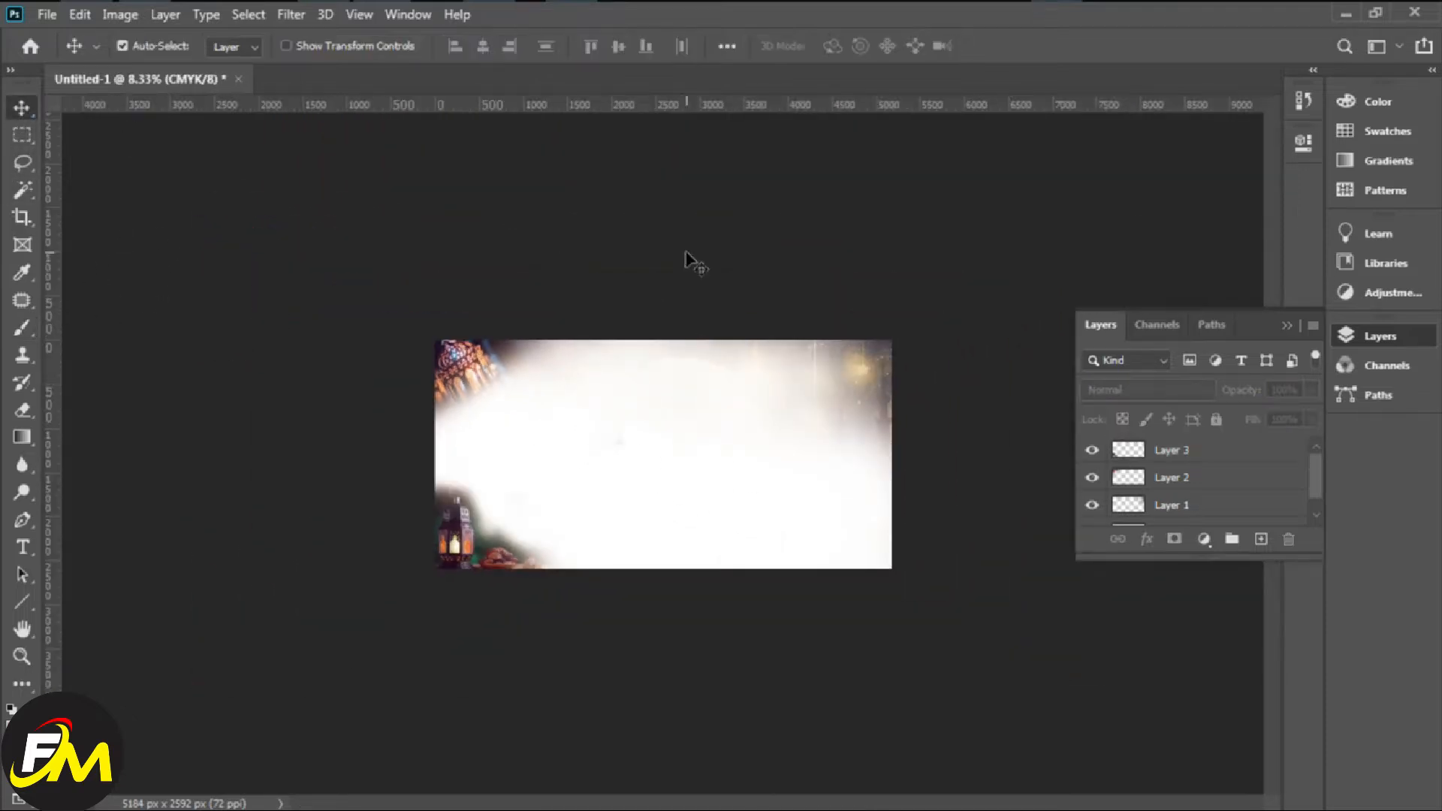
key(ctrl+o)
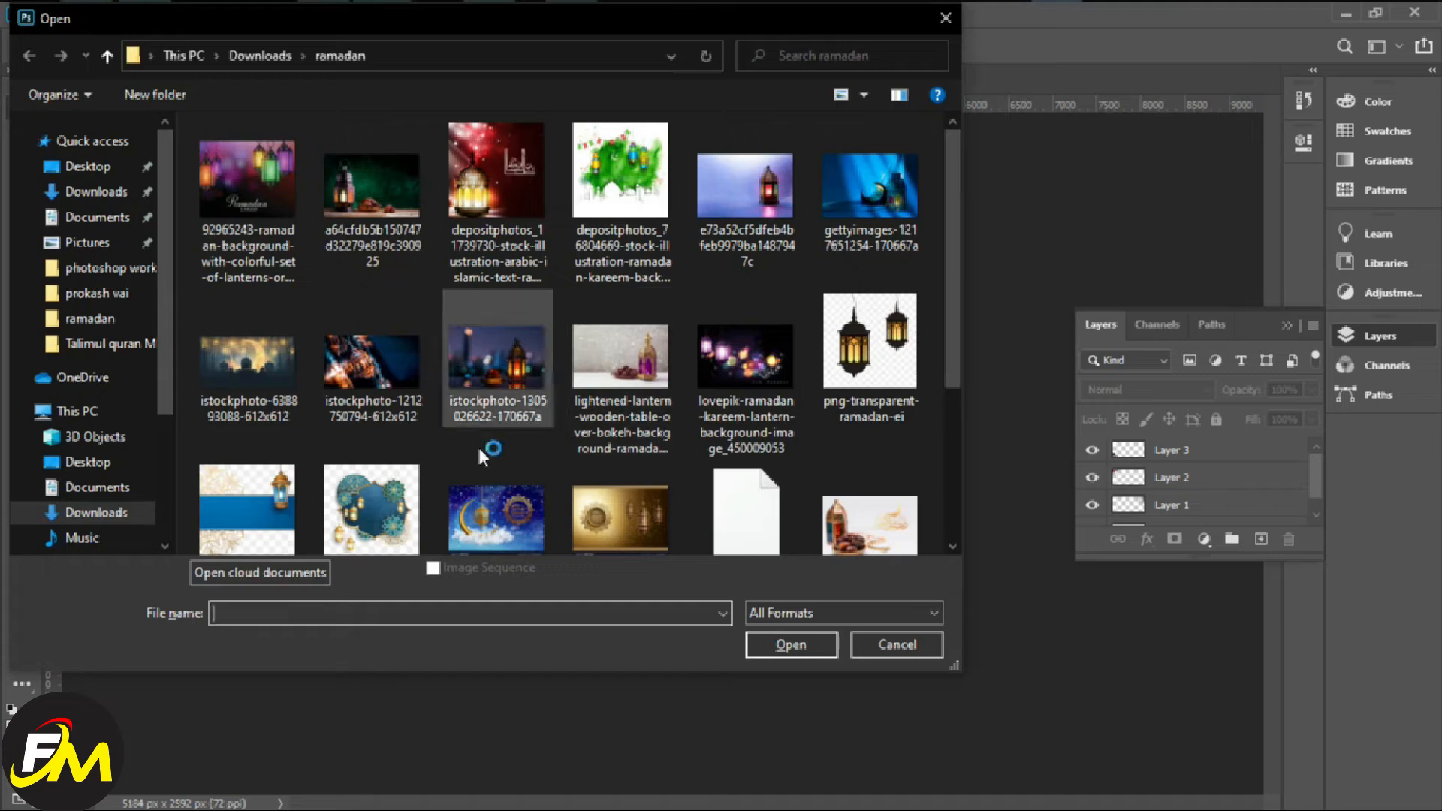
click(259, 511)
scroll(647, 440, down, 2)
click(864, 308)
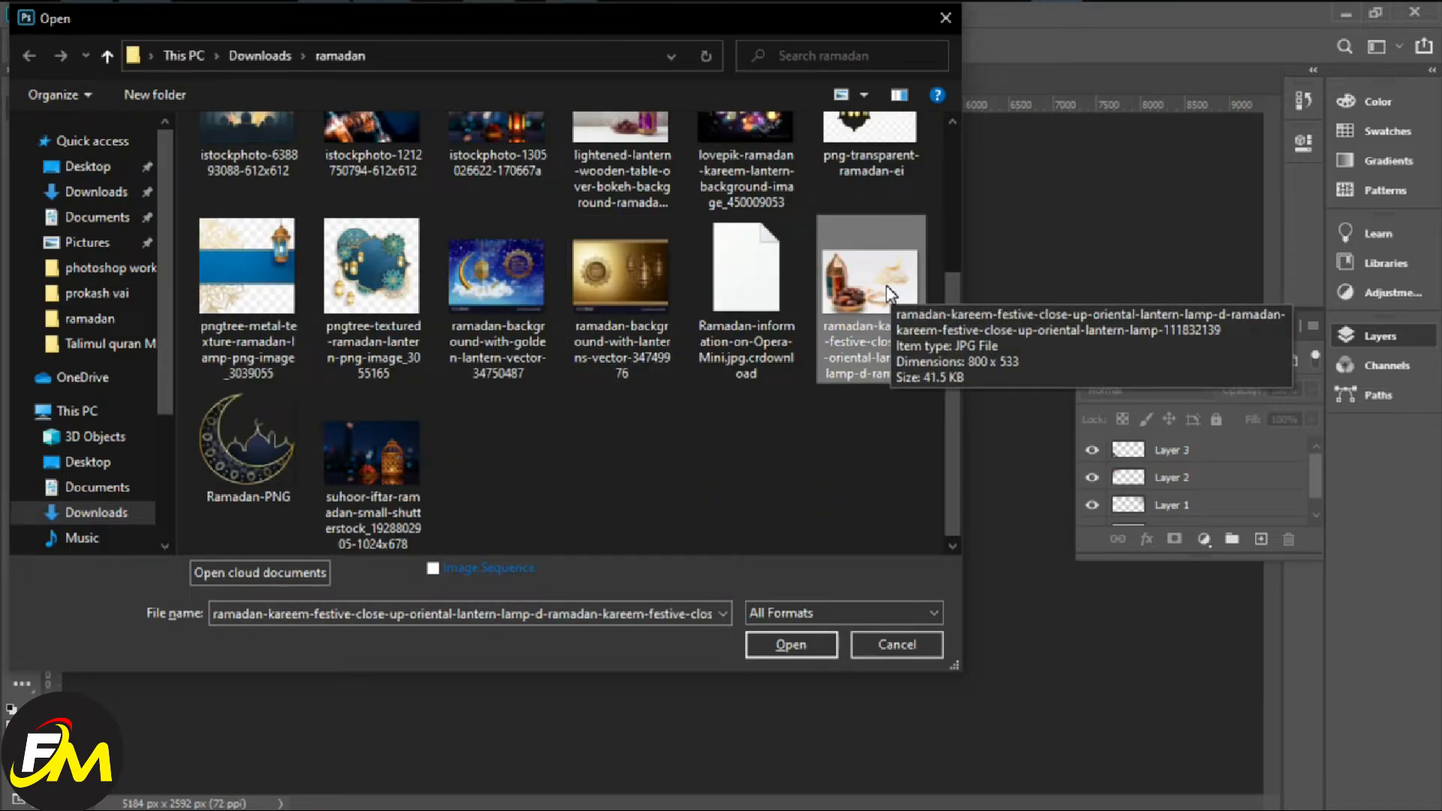
scroll(444, 345, up, 3)
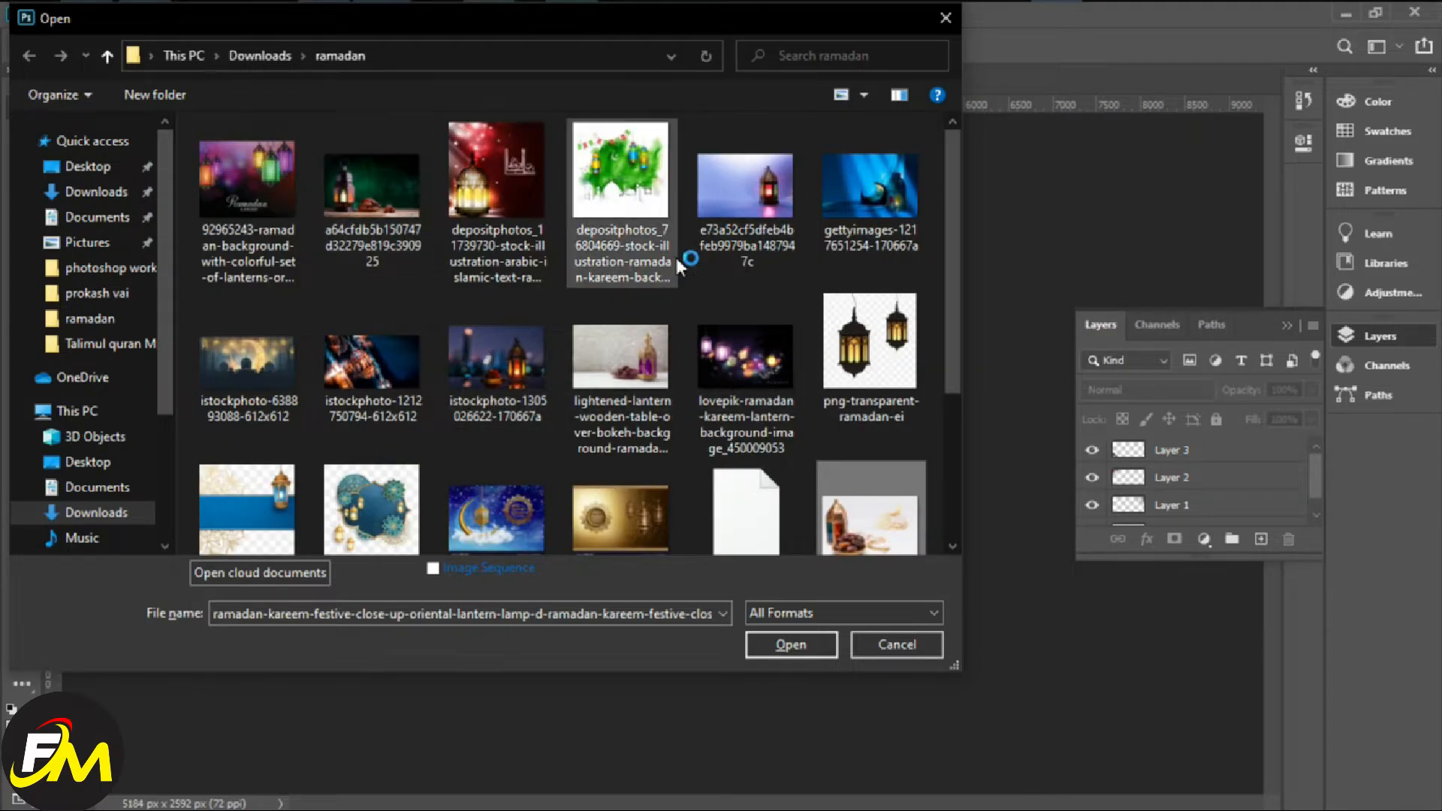
click(545, 389)
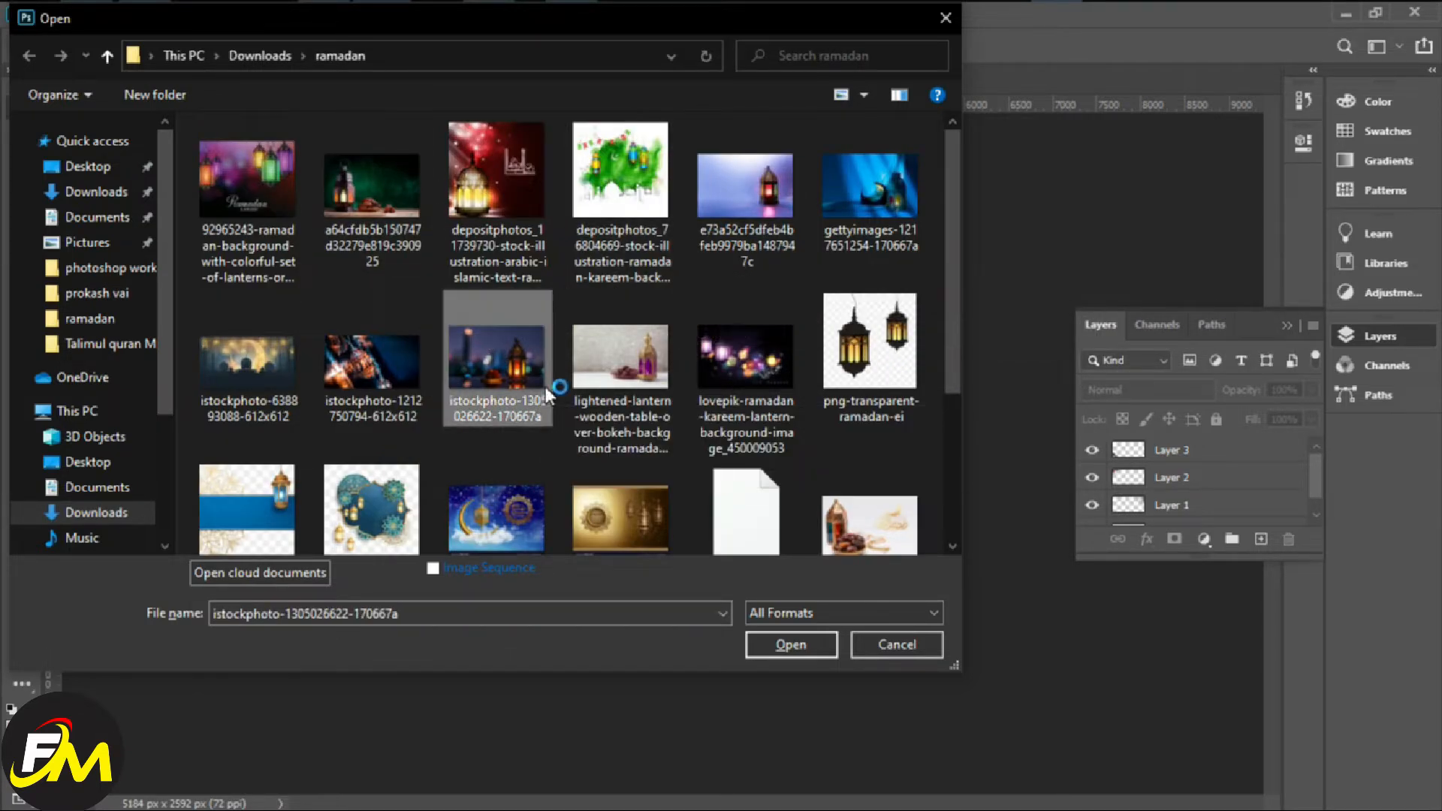
double_click(545, 389)
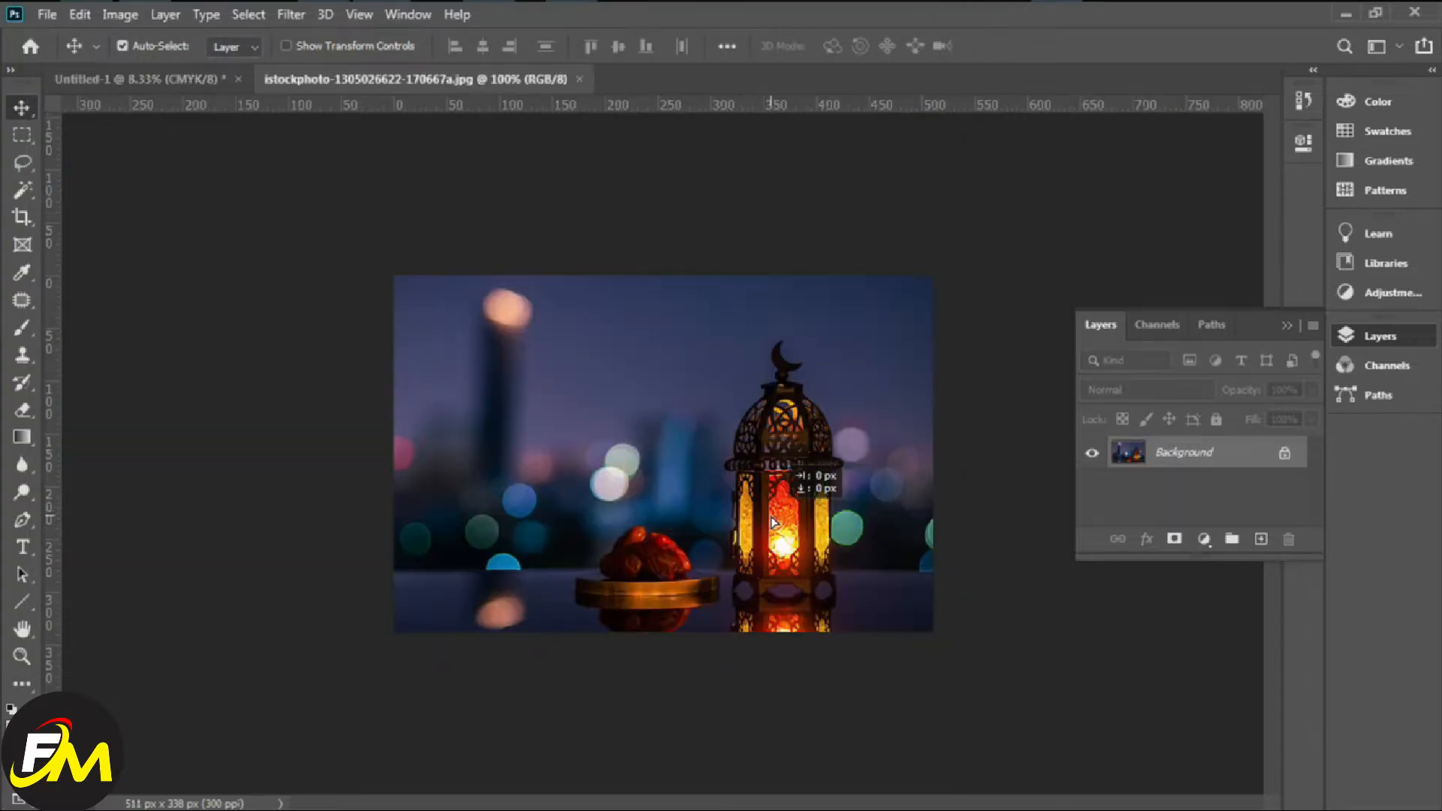
Select all of the lantern-and-dates image, cut it and close its document without saving.
drag(773, 524, 778, 522)
click(878, 384)
key(ctrl+a)
key(ctrl+x)
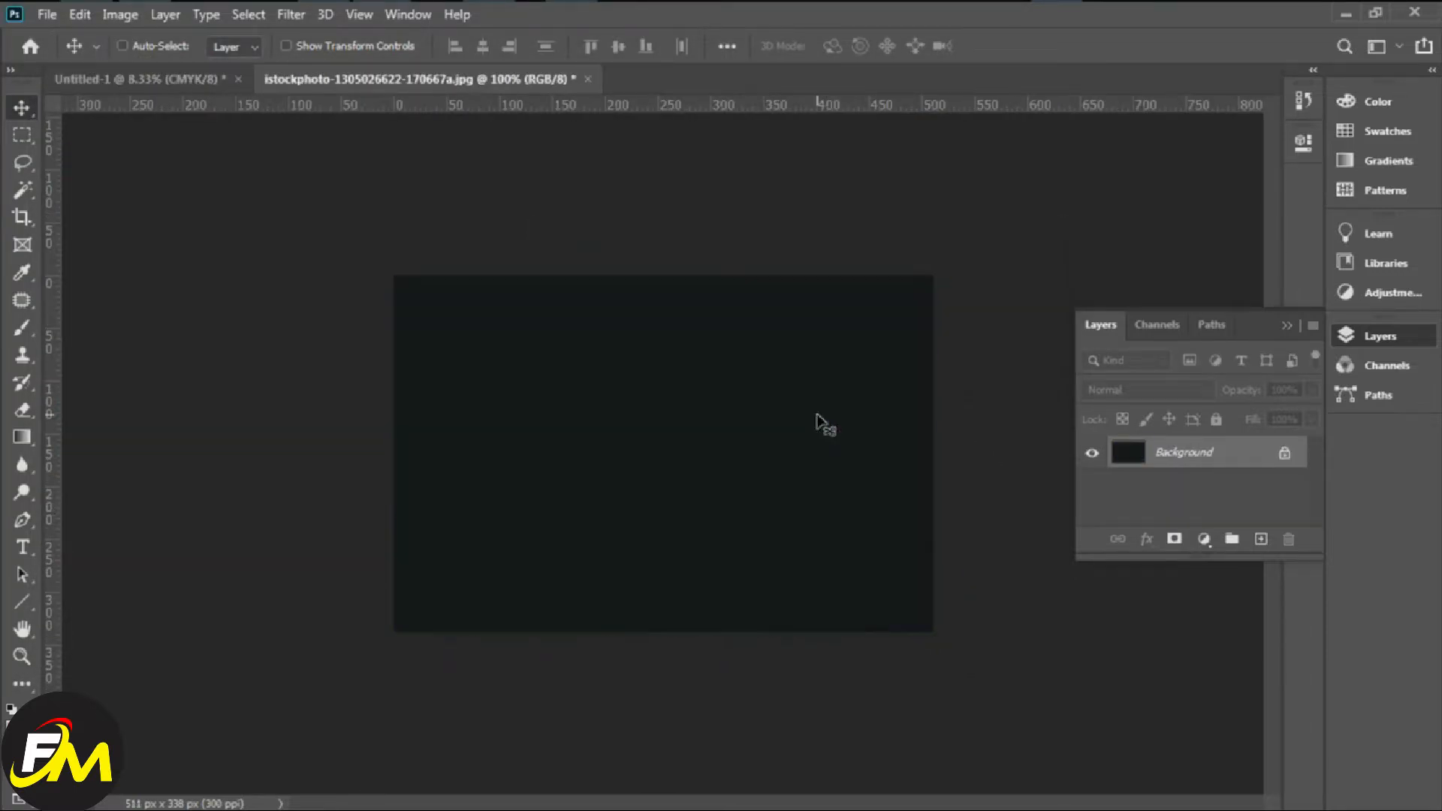
key(ctrl+w)
click(709, 331)
Paste the lantern image into the banner and move it into the lower-right corner.
key(ctrl+v)
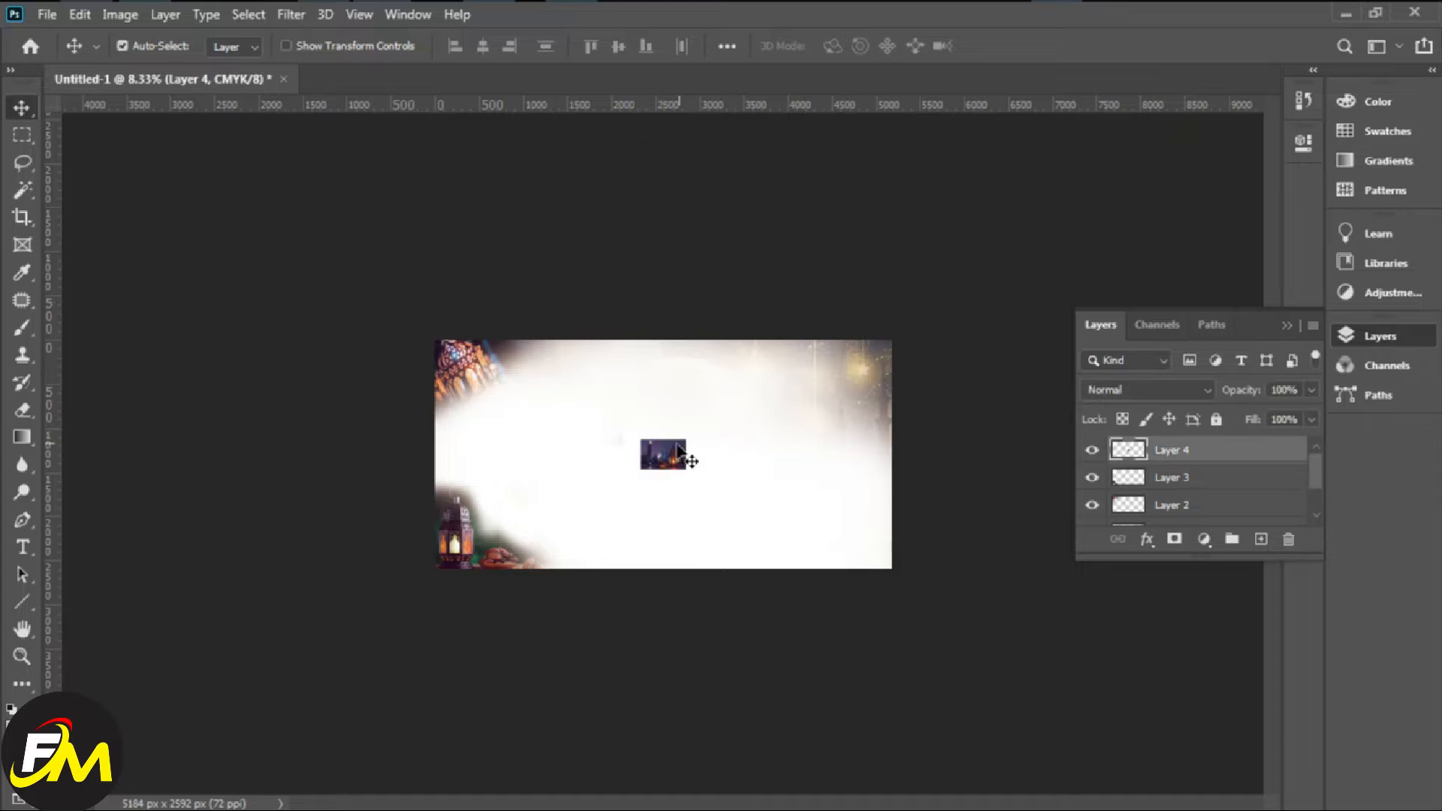
drag(685, 453, 749, 471)
key(ctrl+t)
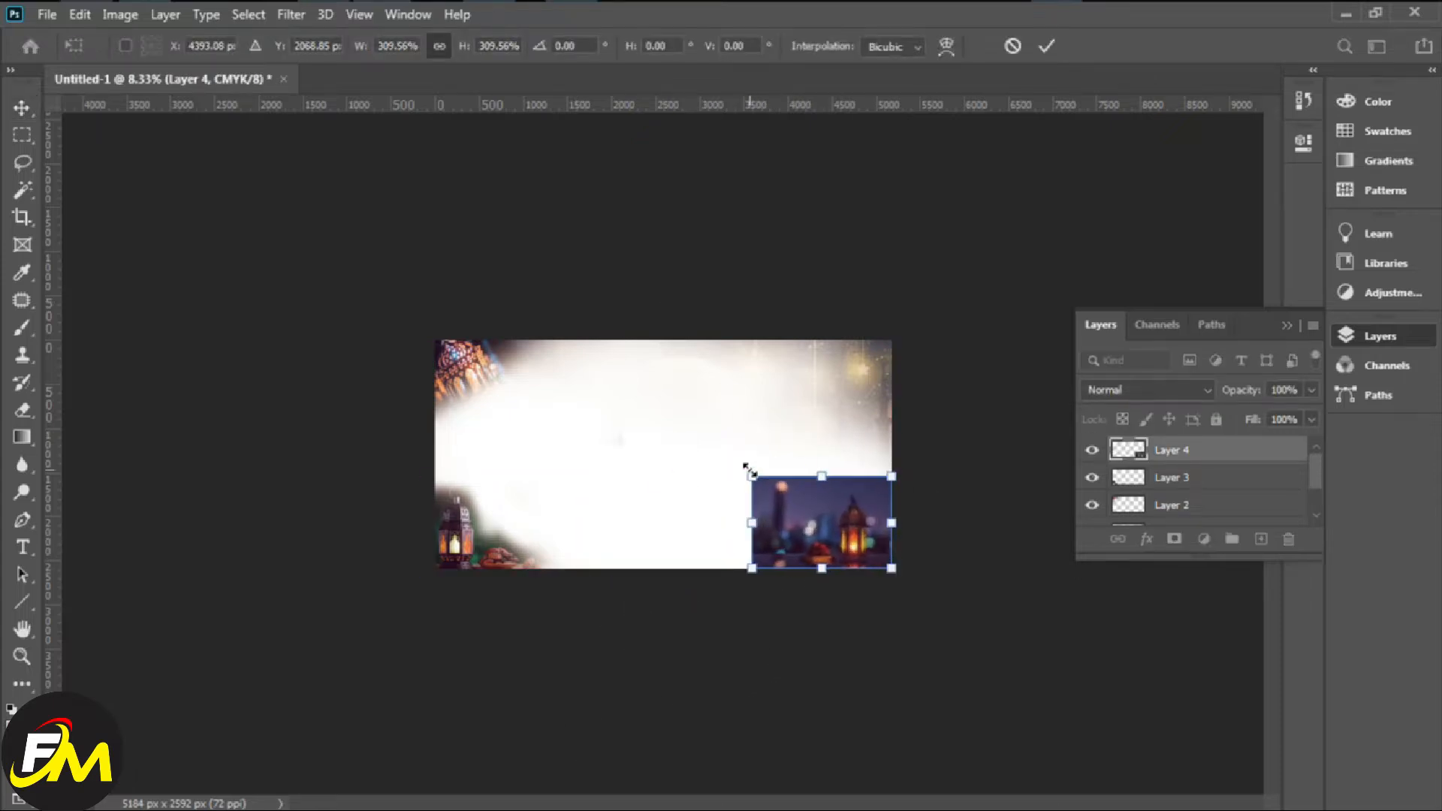
key(Return)
key(ctrl+plus)
drag(880, 569, 913, 574)
Fade the lantern layer's top and left edges into white with a 500 px Clear-mode brush.
key(ctrl+plus)
key(ctrl+plus)
drag(1104, 763, 688, 604)
key(ctrl+plus)
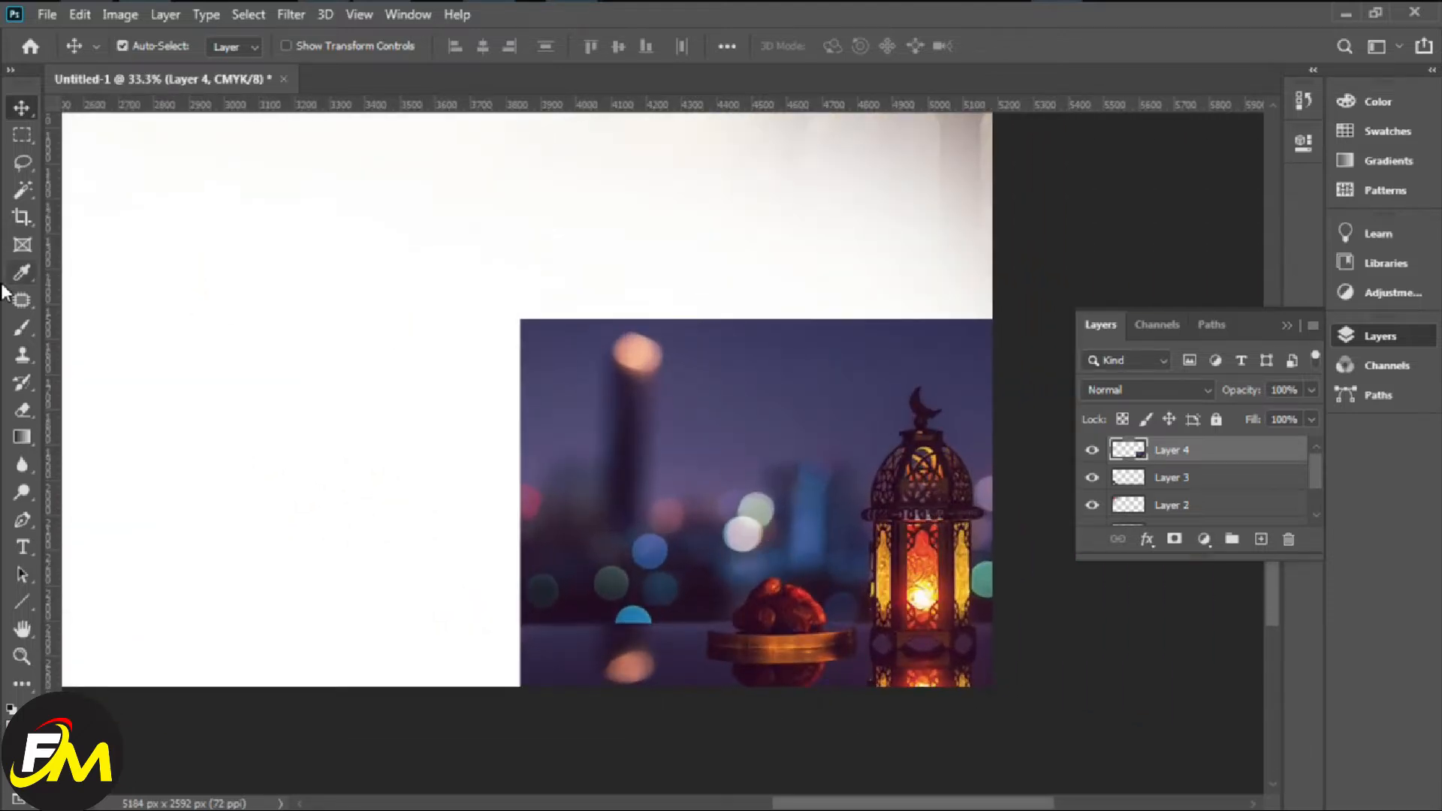
click(23, 328)
mouse_move(783, 347)
mouse_down()
mouse_move(476, 476)
mouse_move(700, 255)
mouse_up()
key(bracketright)
mouse_move(642, 330)
mouse_down()
mouse_move(572, 351)
mouse_move(466, 441)
mouse_up()
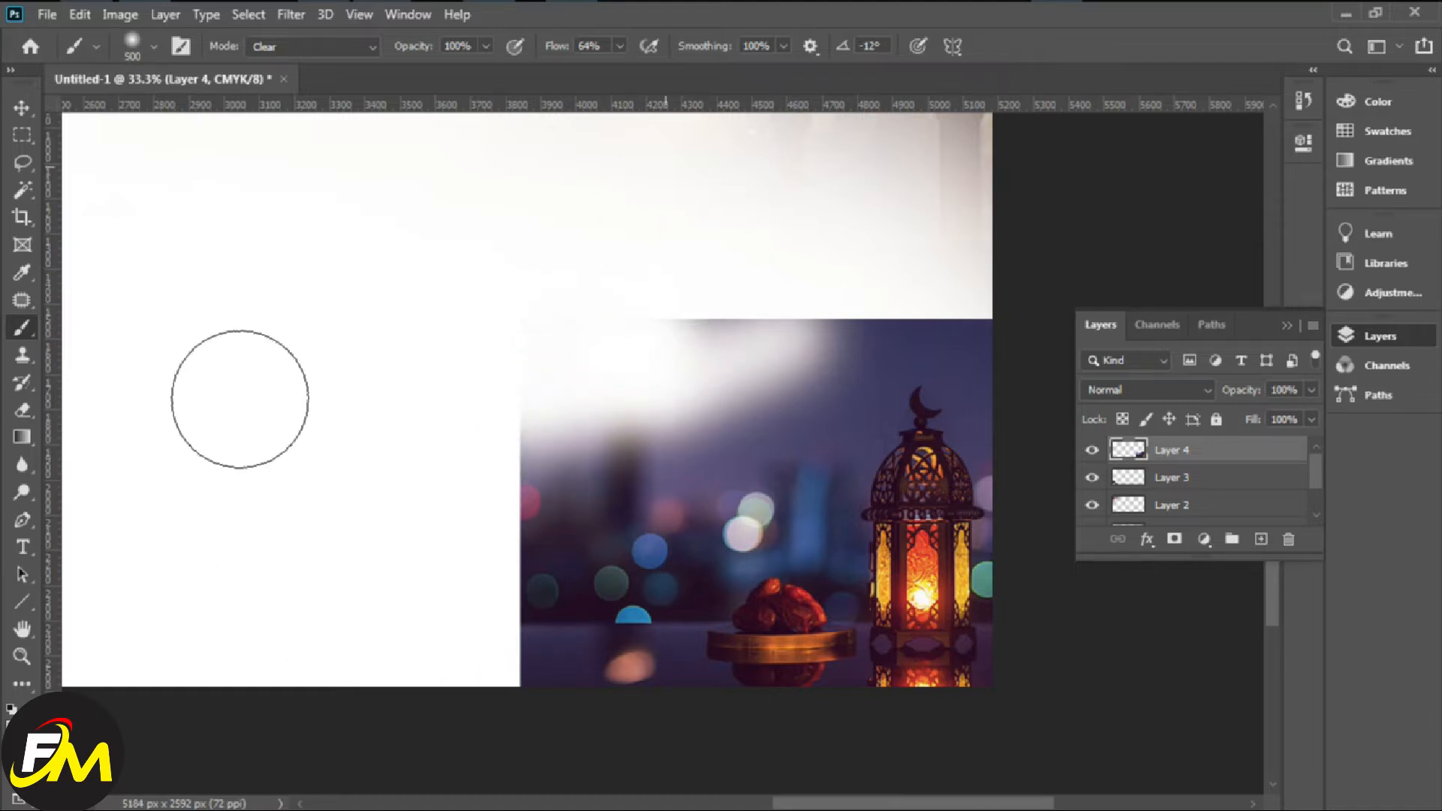
mouse_move(238, 393)
mouse_down()
mouse_move(455, 753)
mouse_move(727, 307)
mouse_move(1021, 210)
mouse_move(496, 343)
mouse_move(1135, 222)
mouse_move(884, 310)
mouse_move(1175, 257)
mouse_move(684, 259)
mouse_move(514, 278)
mouse_move(612, 474)
mouse_move(548, 717)
mouse_move(762, 404)
mouse_move(1145, 165)
mouse_move(1047, 298)
mouse_move(577, 392)
mouse_move(487, 706)
mouse_move(531, 563)
mouse_move(508, 632)
mouse_move(525, 666)
mouse_move(655, 283)
mouse_up()
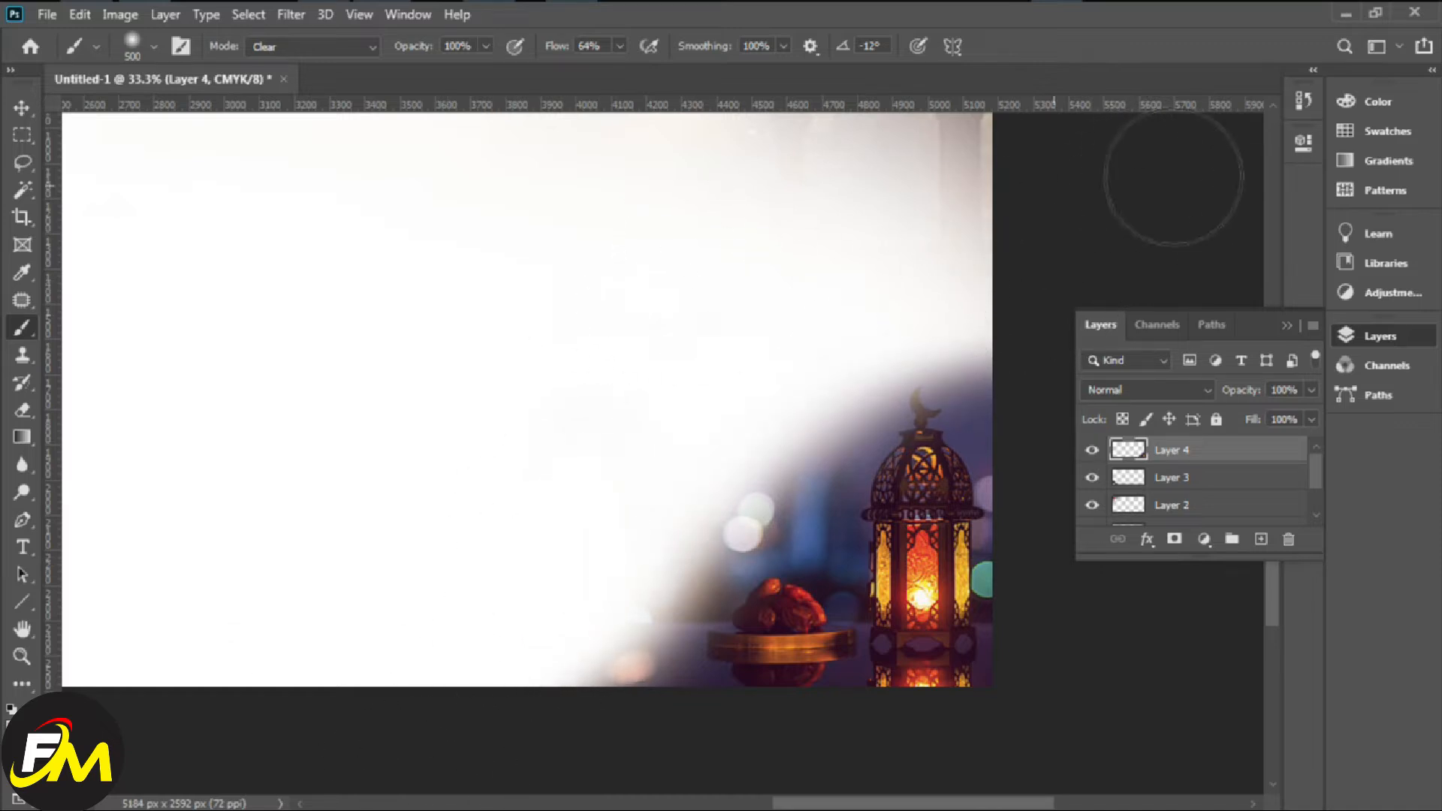
key(ctrl+minus)
key(ctrl+minus)
key(ctrl+minus)
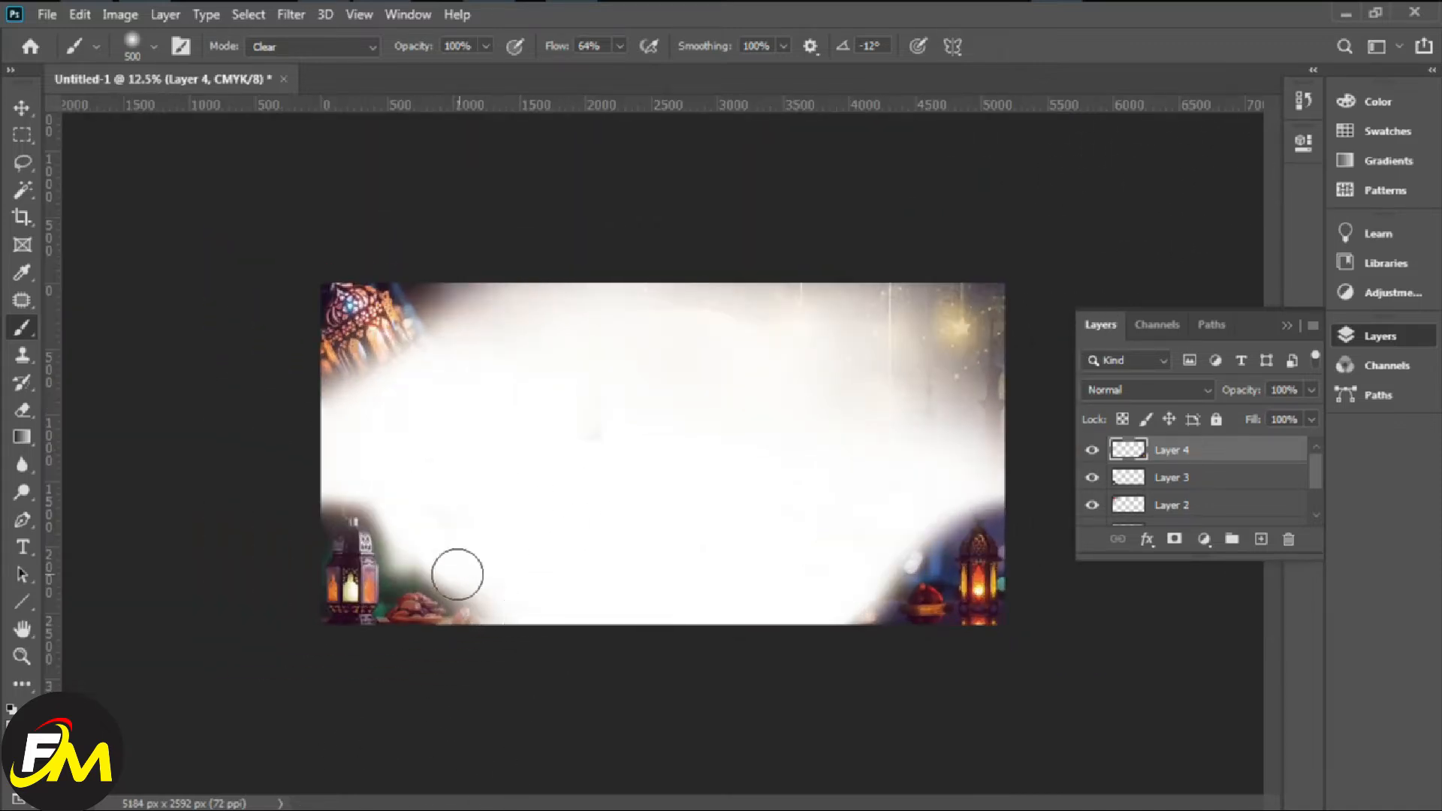
click(22, 108)
click(364, 577)
click(22, 328)
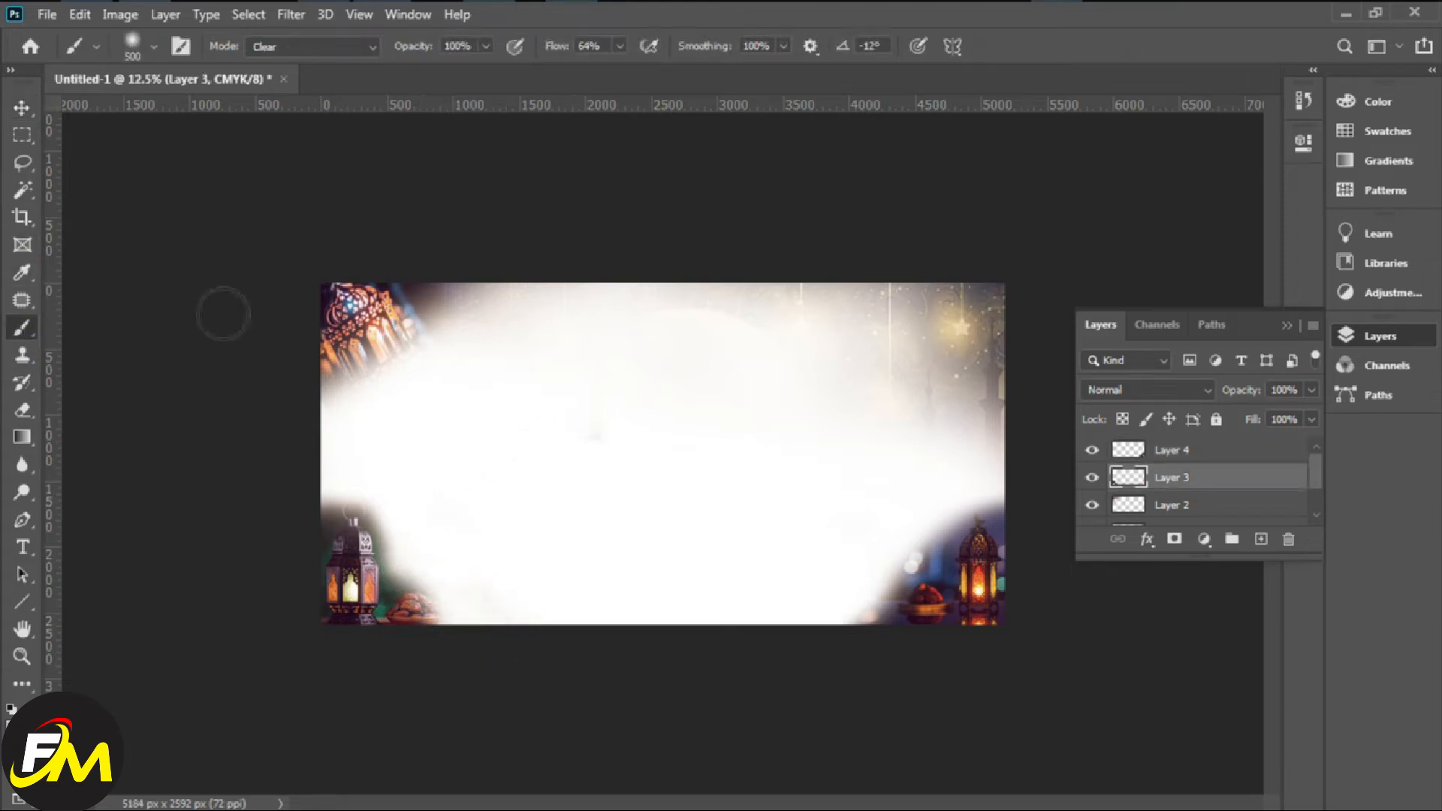
click(21, 108)
click(117, 150)
key(ctrl+plus)
key(ctrl+minus)
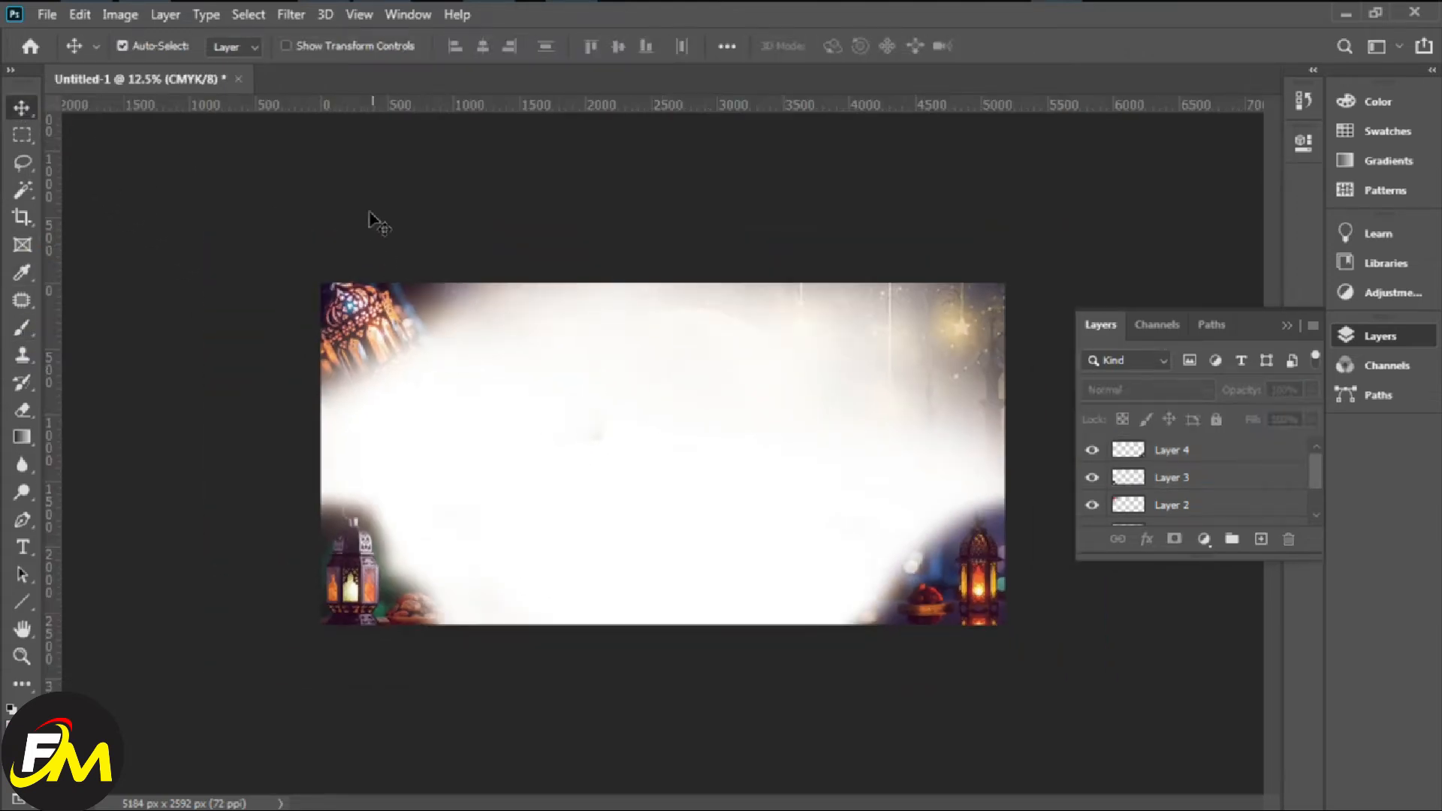
Open lovepik-ramadan-kareem-lantern-background-image_450009053 from the ramadan folder.
key(ctrl+o)
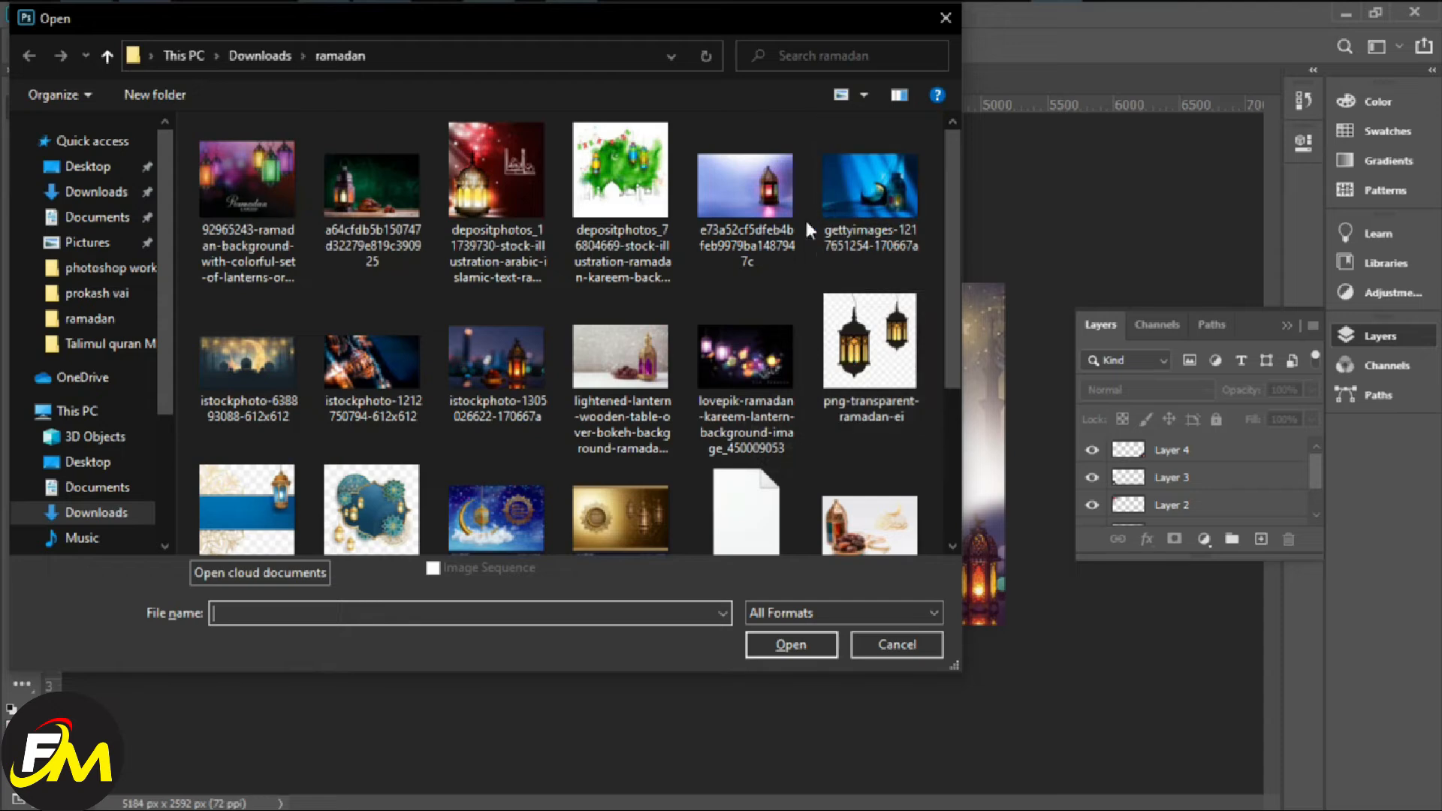
click(773, 201)
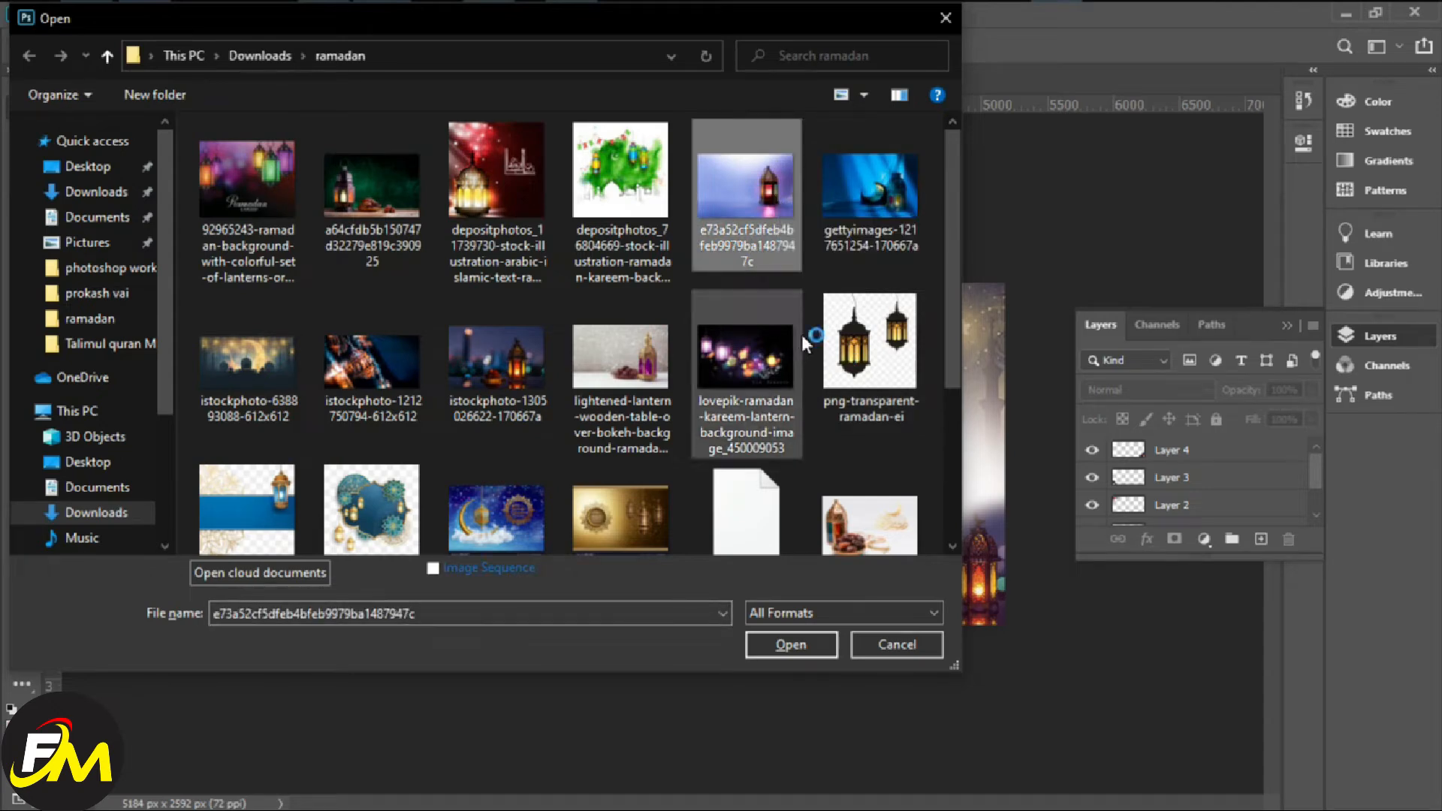
click(372, 360)
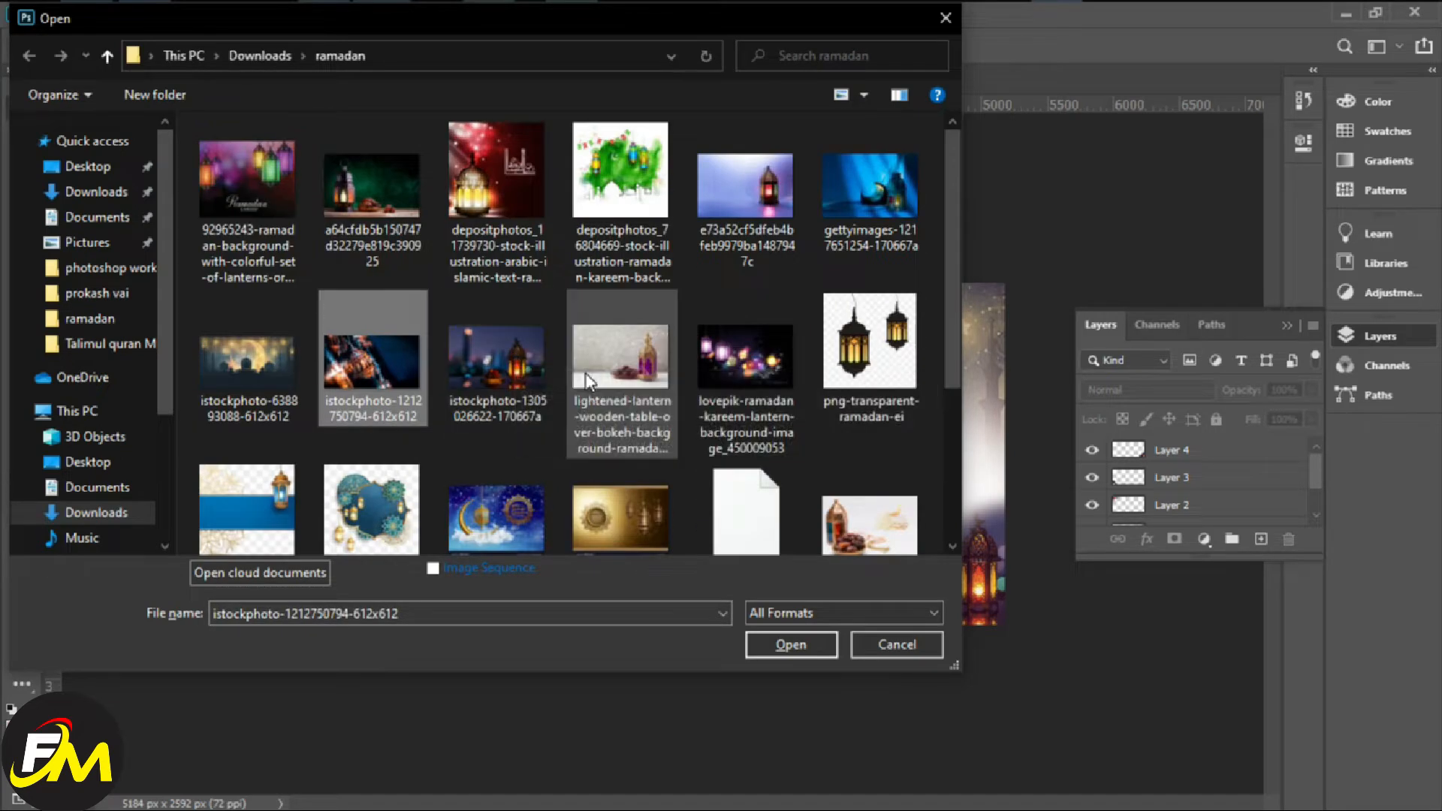
scroll(646, 355, down, 1)
click(757, 314)
double_click(757, 314)
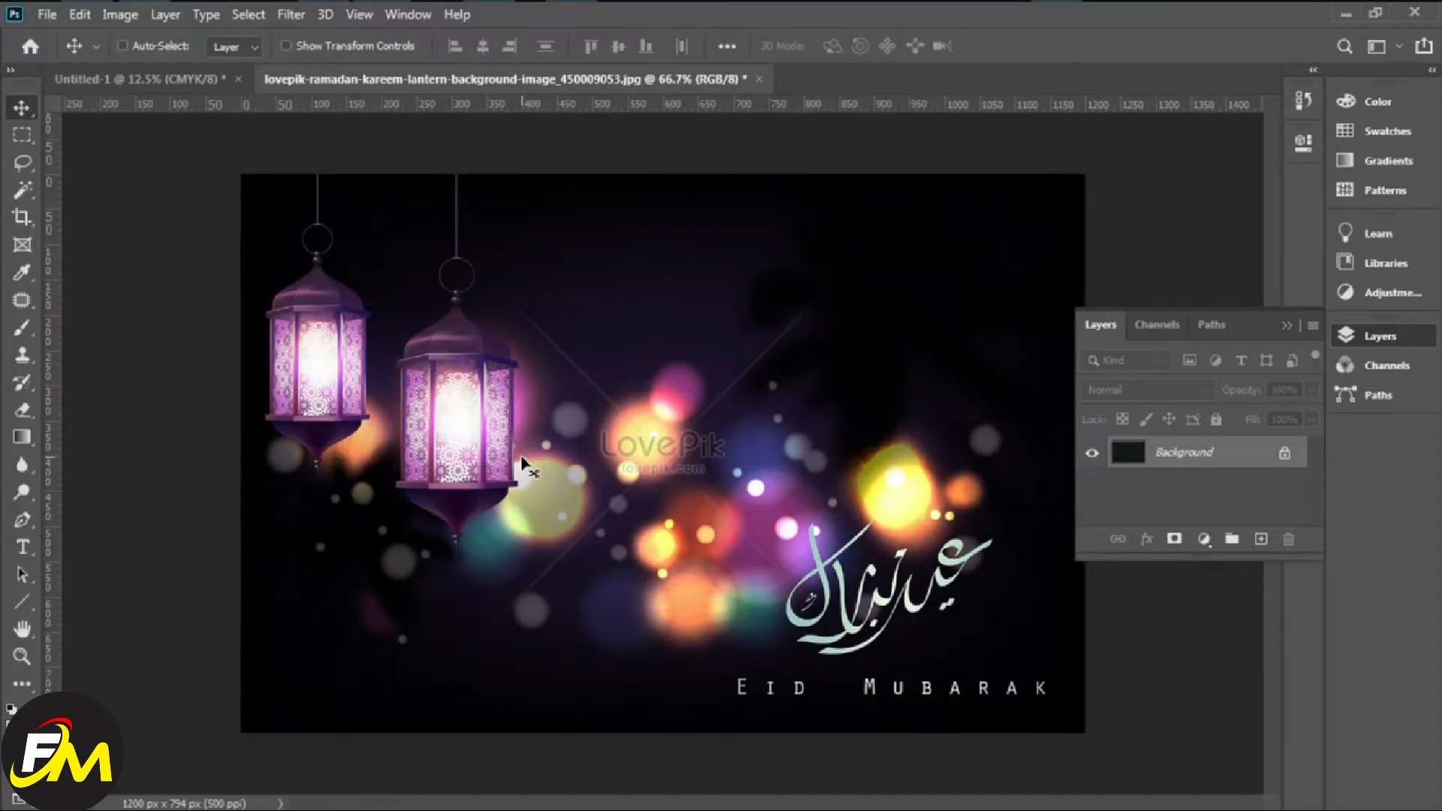
Cut the Eid Mubarak lantern image and close its document without saving.
key(ctrl+x)
key(ctrl+w)
click(745, 323)
Paste the Eid Mubarak image into the banner and nudge it slightly upward.
key(ctrl+v)
drag(667, 479, 673, 421)
key(ctrl+t)
key(Return)
Fade the Eid Mubarak layer's bottom and right side into white with the Clear-mode brush.
key(ctrl+plus)
key(ctrl+plus)
drag(476, 390, 611, 541)
scroll(490, 503, up, 1)
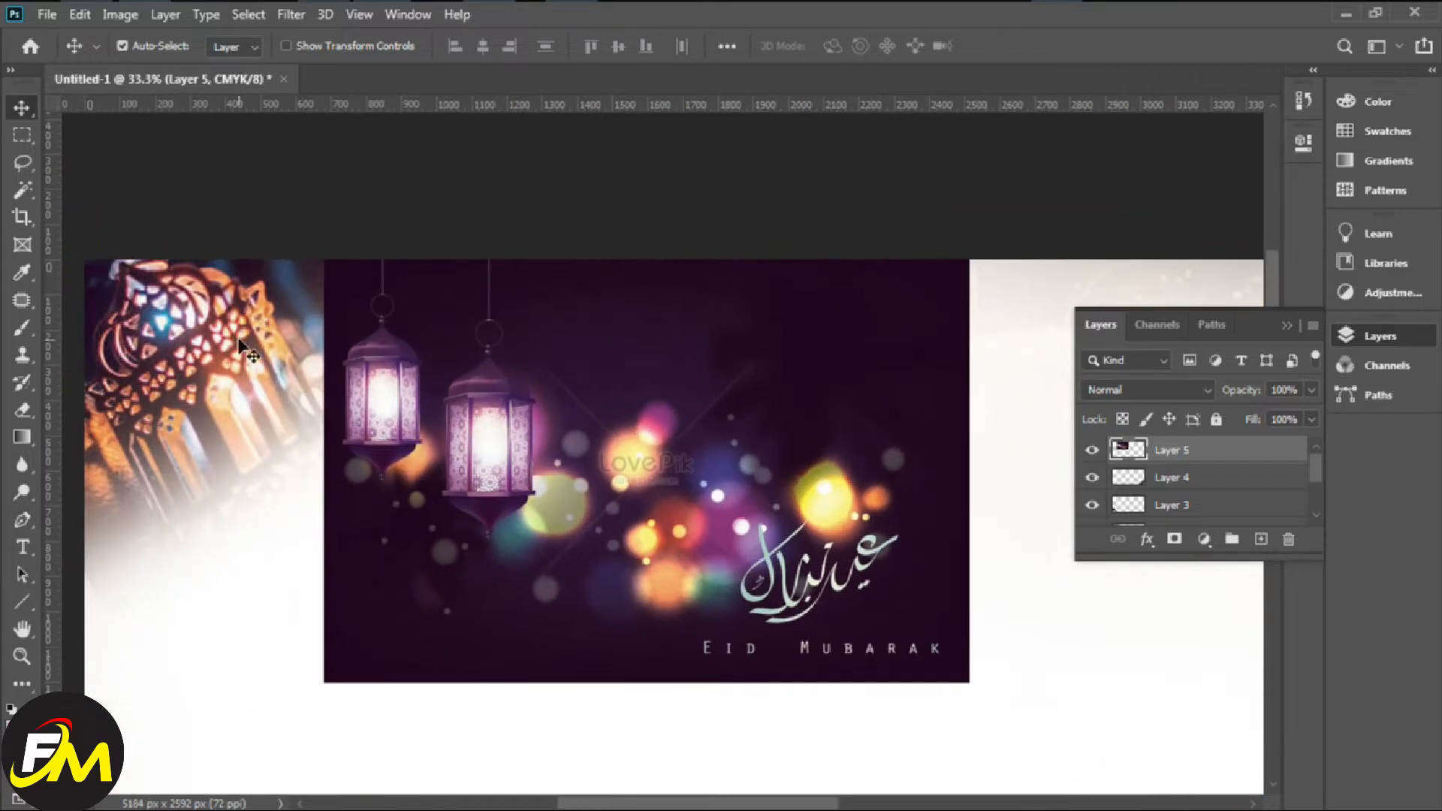
click(25, 336)
mouse_move(338, 623)
mouse_down()
mouse_move(424, 739)
mouse_move(417, 697)
mouse_move(537, 709)
mouse_move(382, 659)
mouse_move(951, 715)
mouse_move(859, 617)
mouse_move(755, 735)
mouse_move(721, 696)
mouse_move(557, 768)
mouse_move(773, 628)
mouse_move(851, 557)
mouse_move(976, 558)
mouse_move(943, 558)
mouse_move(891, 708)
mouse_move(941, 479)
mouse_move(975, 541)
mouse_move(953, 454)
mouse_up()
key(ctrl+minus)
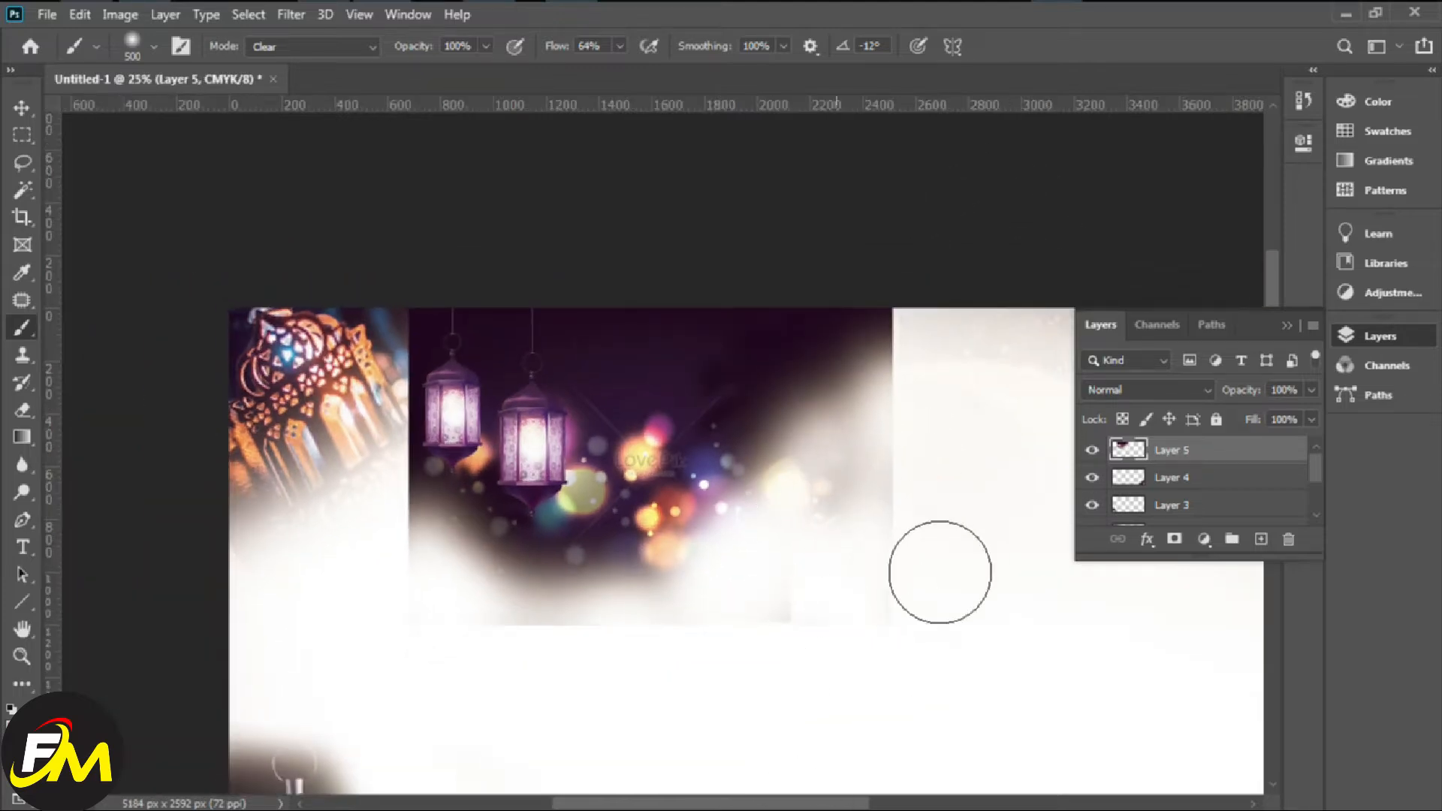
mouse_move(940, 573)
mouse_down()
mouse_move(942, 412)
mouse_move(781, 397)
mouse_move(723, 463)
mouse_move(864, 302)
mouse_move(910, 418)
mouse_move(896, 280)
mouse_move(926, 308)
mouse_move(876, 361)
mouse_move(910, 418)
mouse_move(864, 310)
mouse_up()
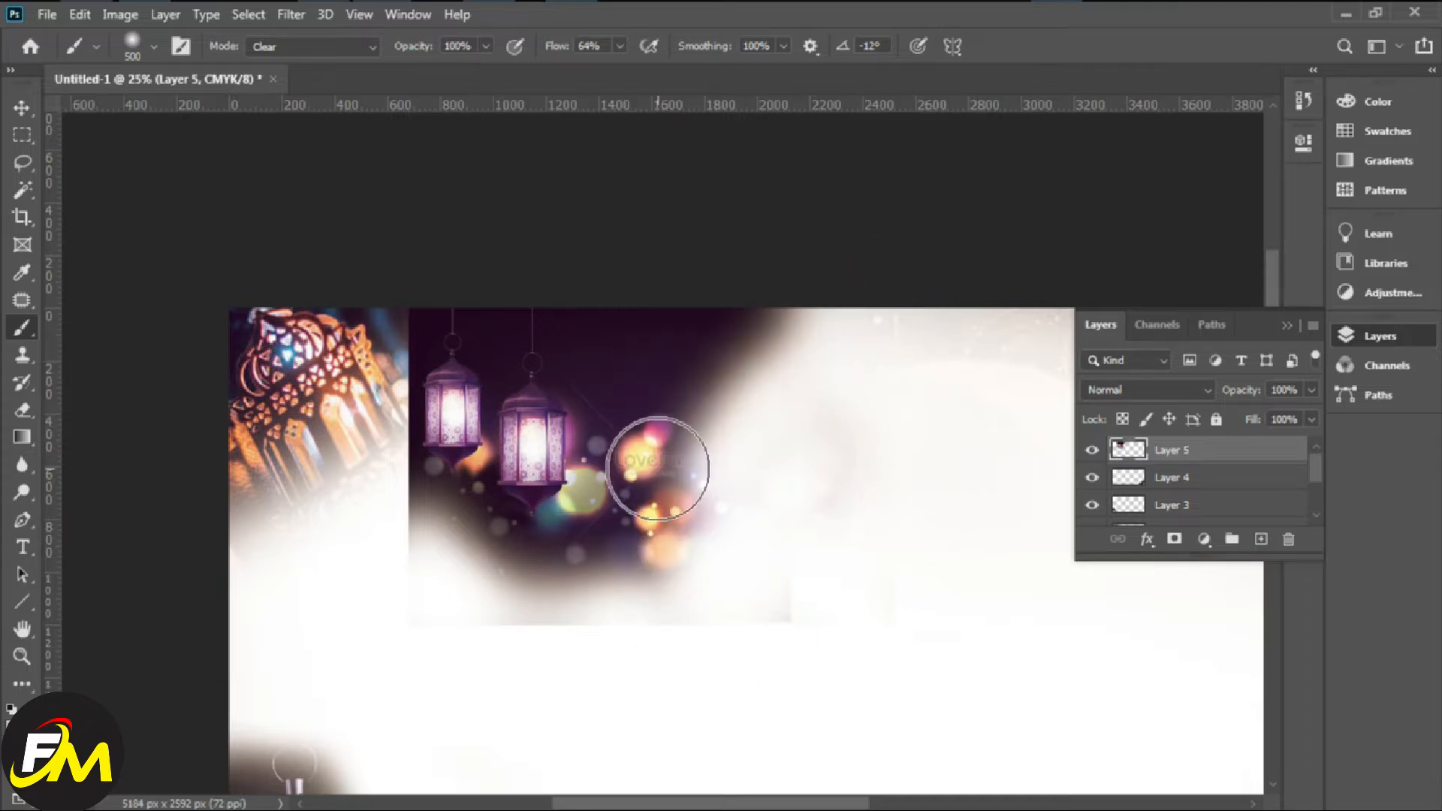
Fade the Eid Mubarak layer's left edge with a larger Clear-mode brush, undoing one small stray stroke.
drag(361, 615, 373, 618)
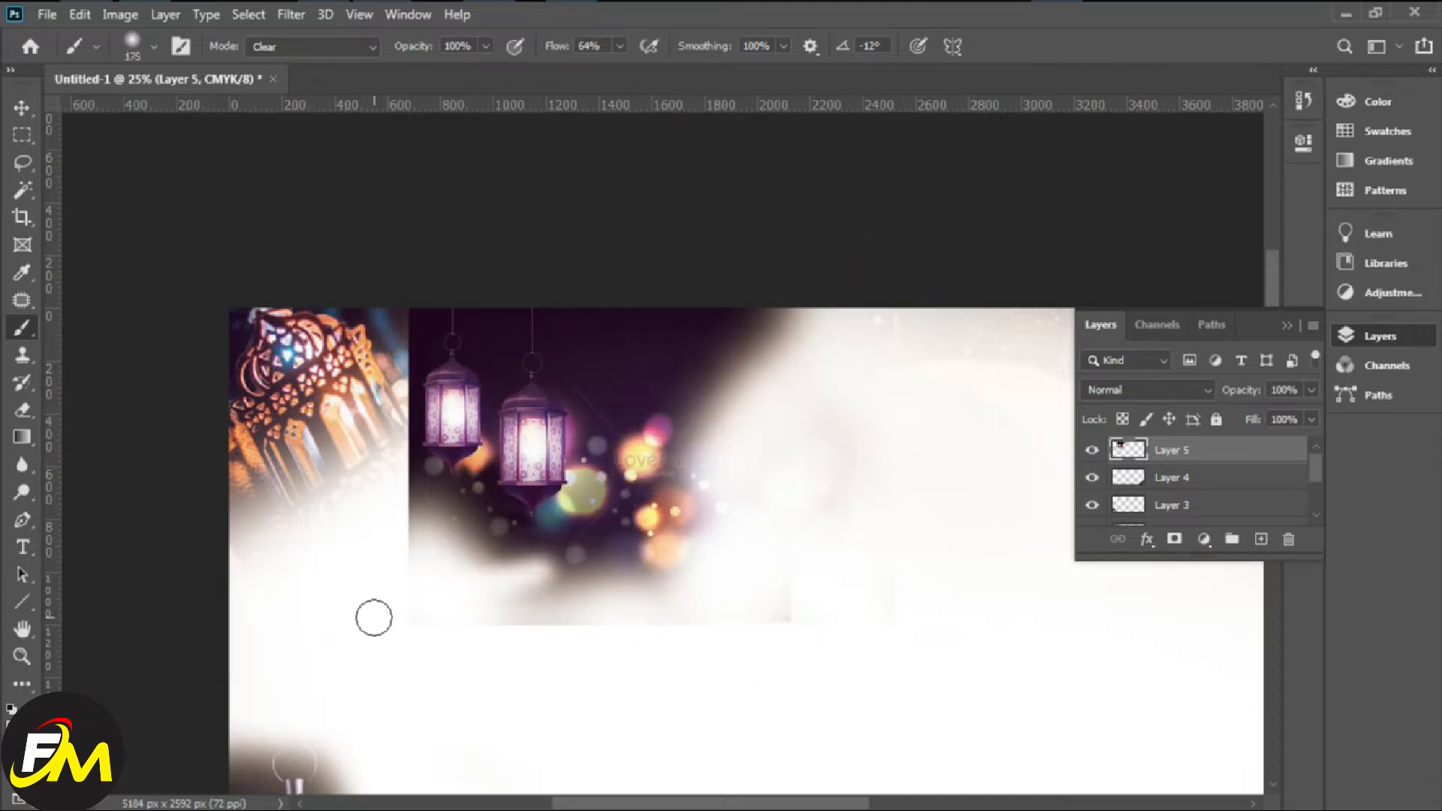
key(ctrl+z)
drag(668, 626, 429, 628)
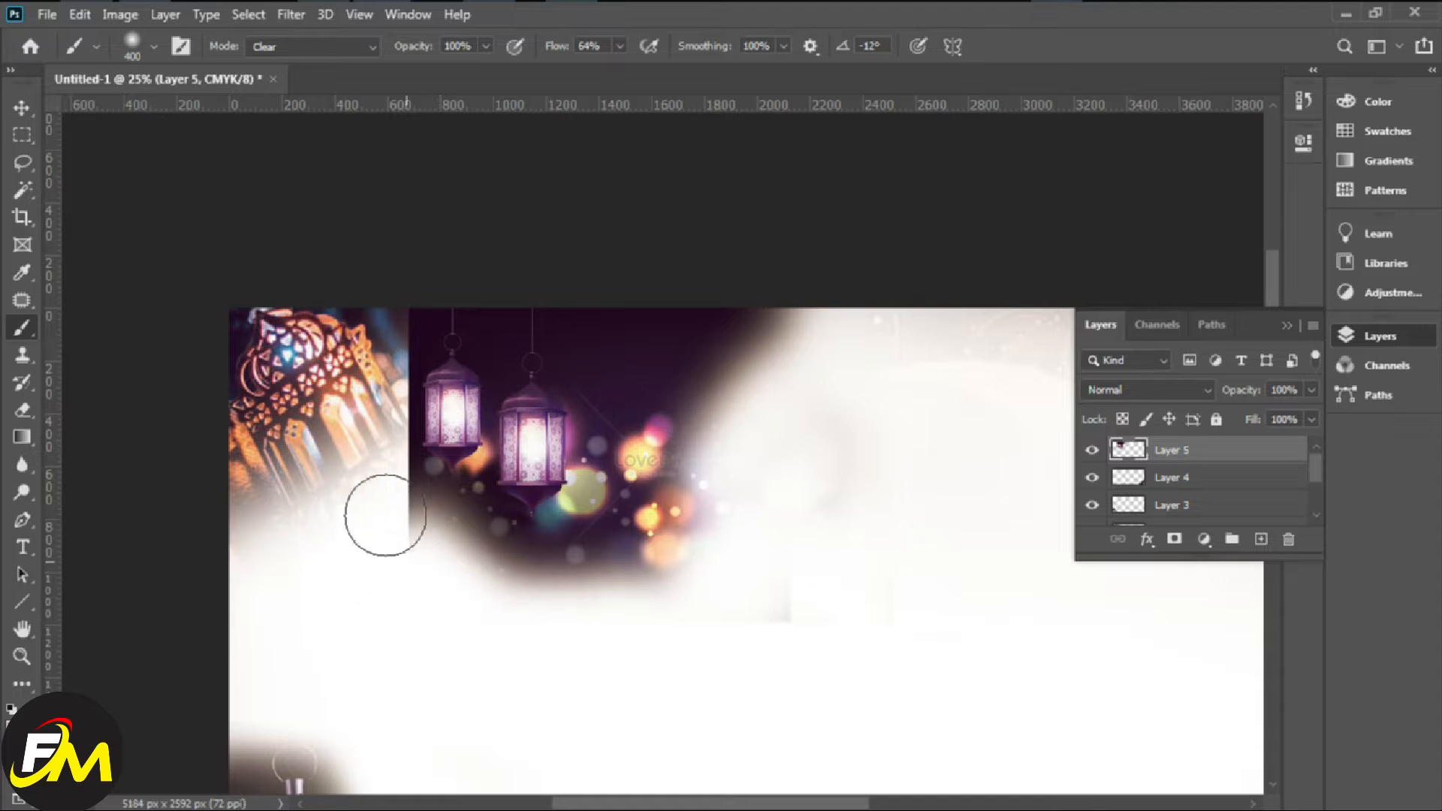
key(bracketright)
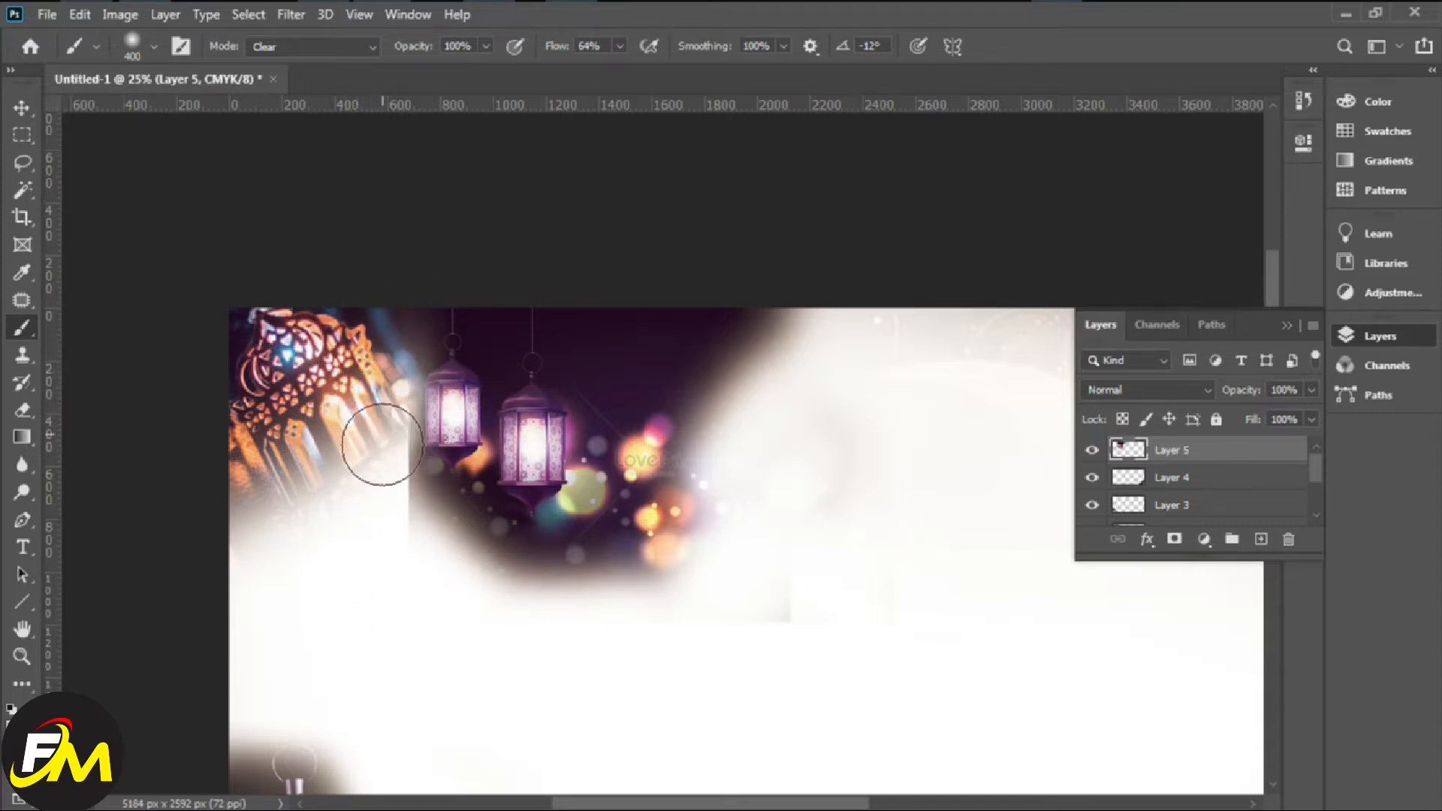
mouse_move(382, 444)
mouse_down()
mouse_move(370, 493)
mouse_move(383, 498)
mouse_move(365, 499)
mouse_up()
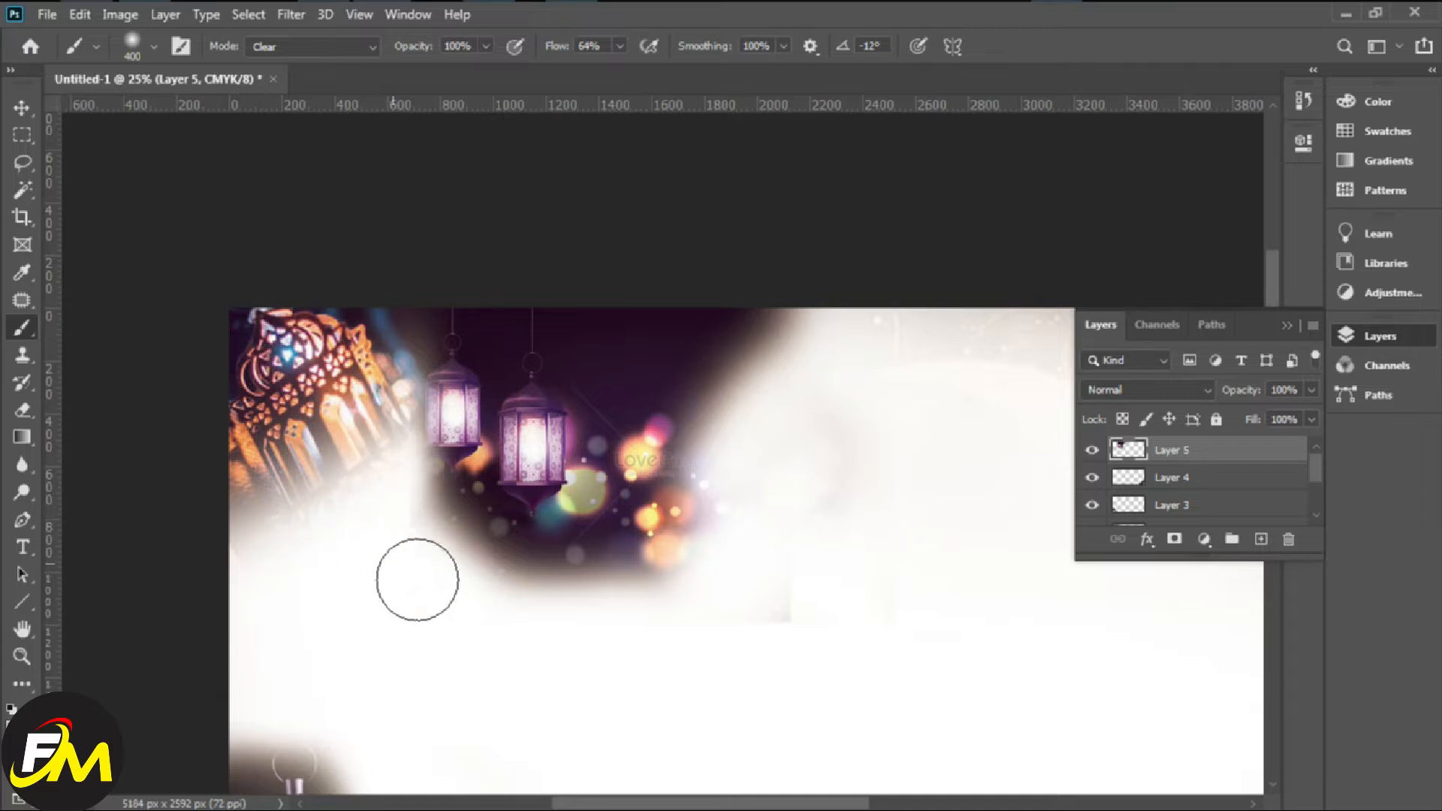
Undo a stray stroke and erase more of the Eid Mubarak layer's lower left with a 500 px Clear-mode brush.
mouse_move(417, 579)
mouse_down()
mouse_move(427, 519)
mouse_move(552, 581)
mouse_move(743, 611)
mouse_move(882, 483)
mouse_move(718, 447)
mouse_move(652, 326)
mouse_move(925, 365)
mouse_up()
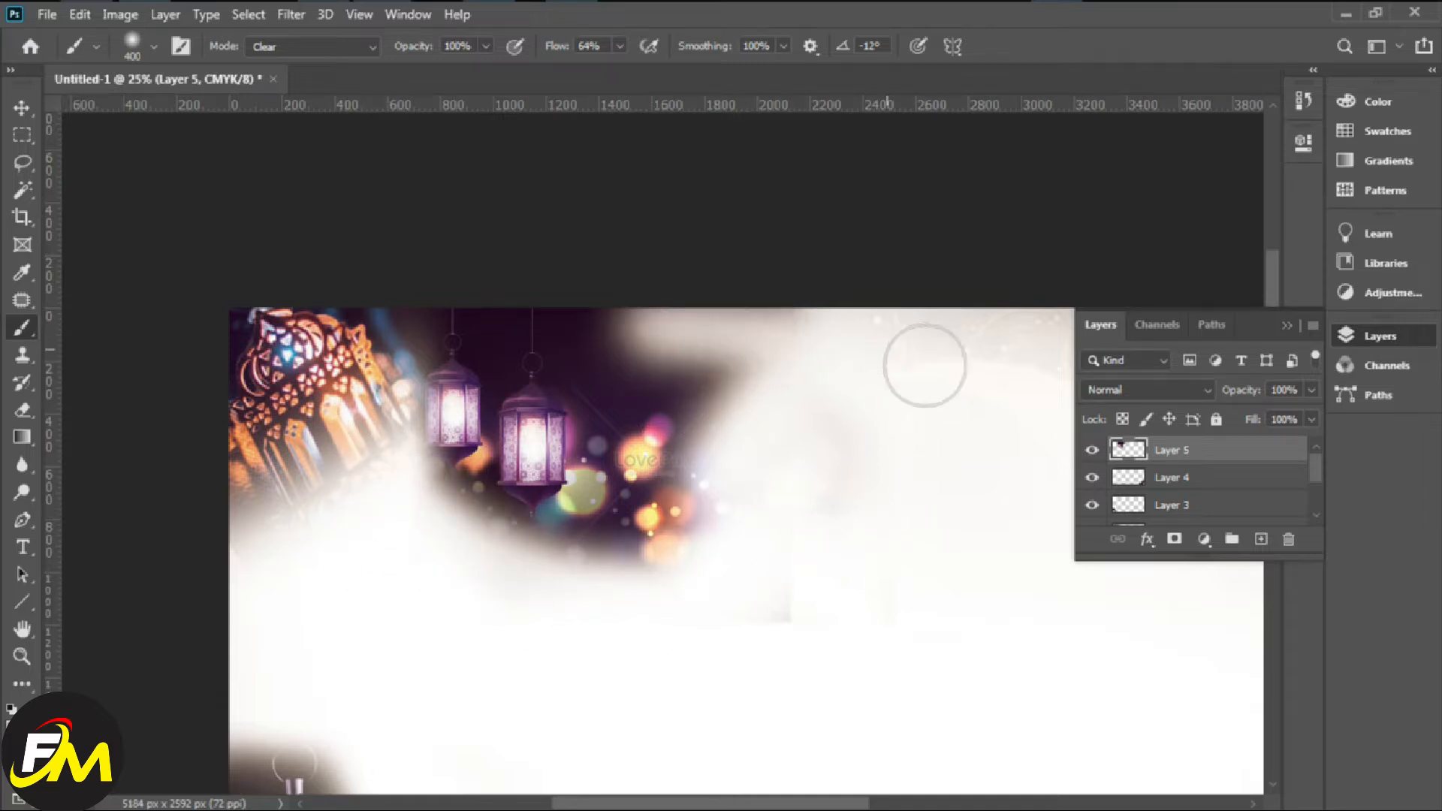
key(ctrl+z)
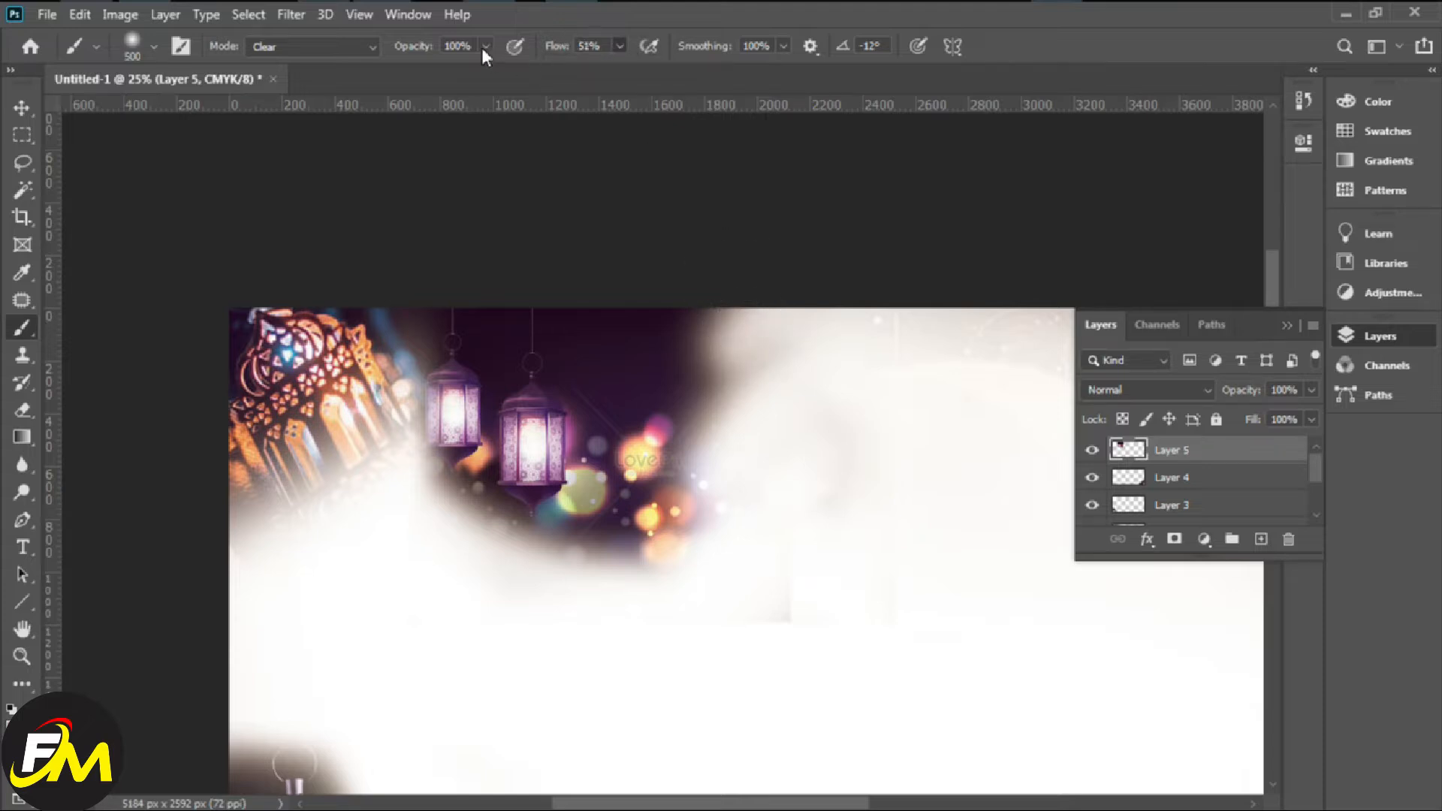
mouse_move(693, 338)
mouse_down()
mouse_move(801, 551)
mouse_move(387, 694)
mouse_up()
click(714, 556)
click(713, 556)
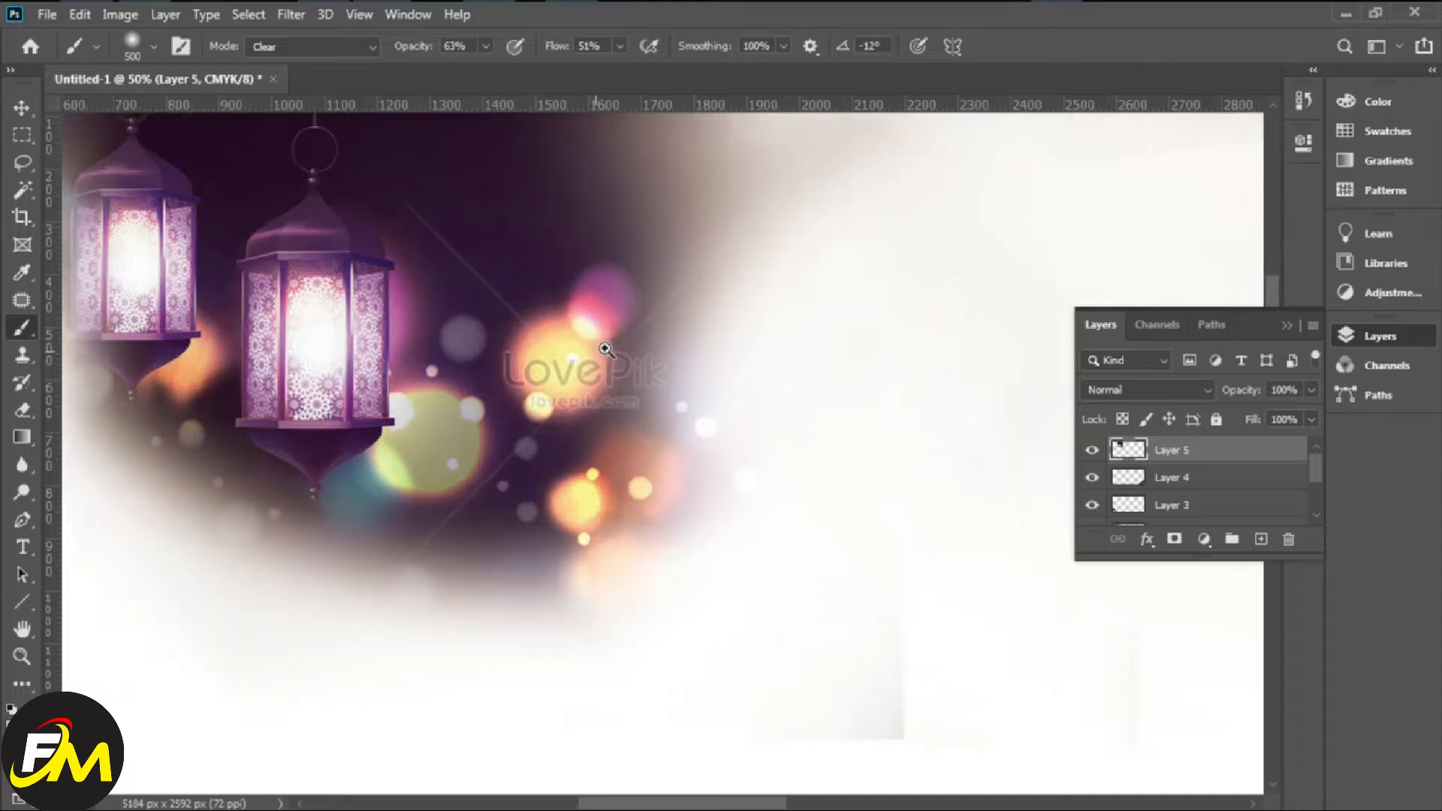
click(713, 556)
Switch the brush to Normal mode at 80 px, sample the nearby colour and paint over the LovePik watermark.
click(323, 47)
click(310, 75)
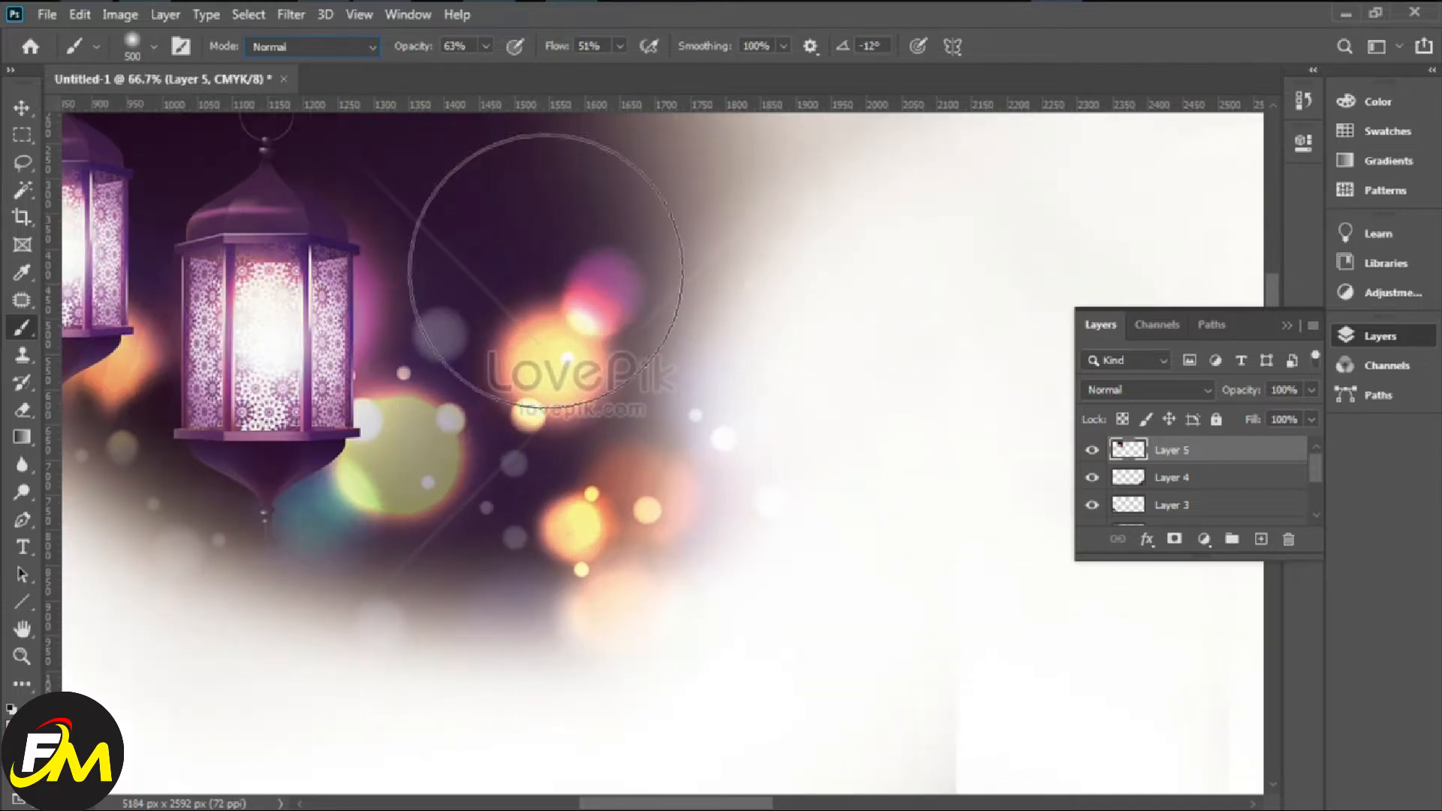
key(bracketleft)
key(bracketleft)
key(bracketleft)
key(bracketleft)
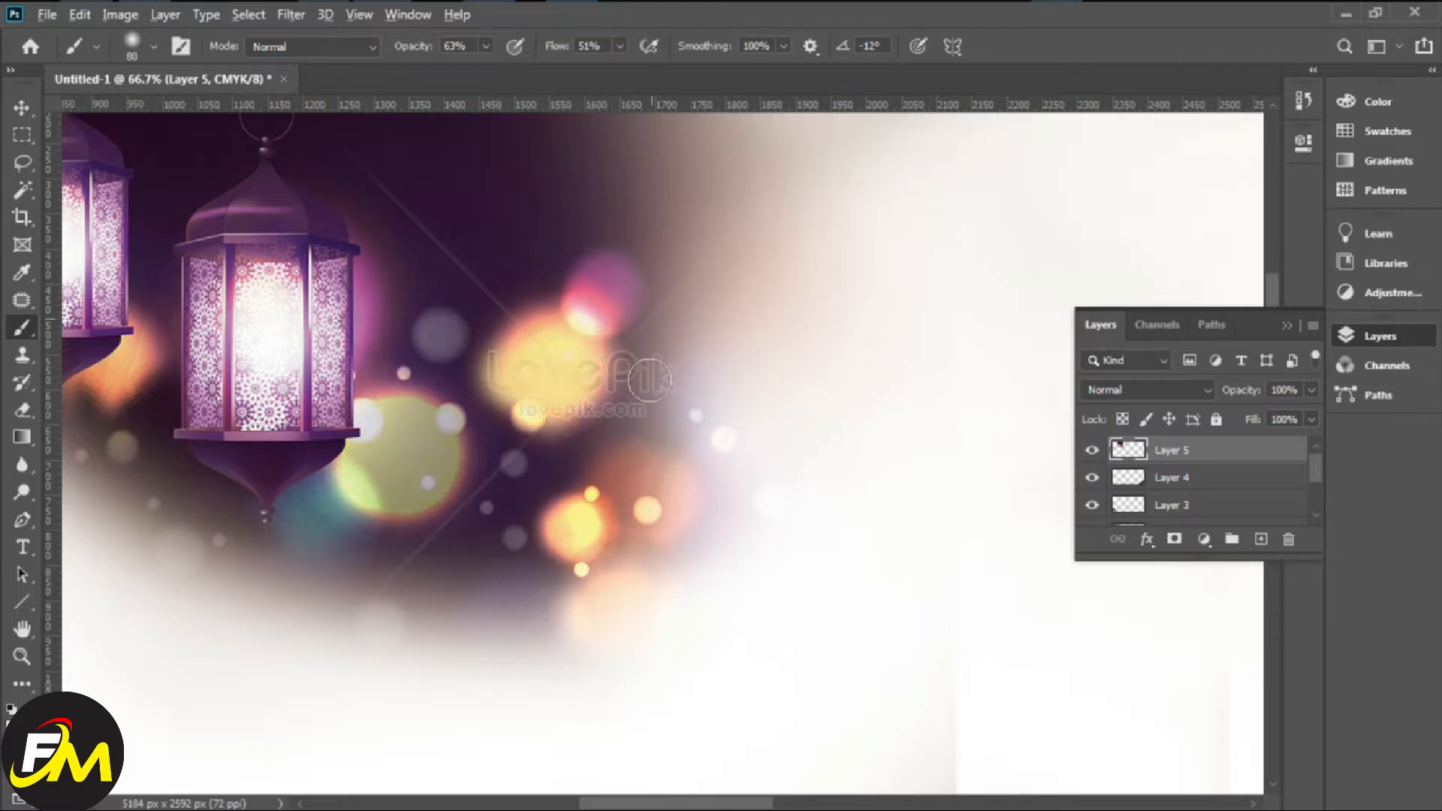
mouse_move(650, 380)
mouse_down()
mouse_move(682, 338)
mouse_move(643, 357)
mouse_move(632, 402)
mouse_move(622, 371)
mouse_move(622, 421)
mouse_up()
alt+click(670, 347)
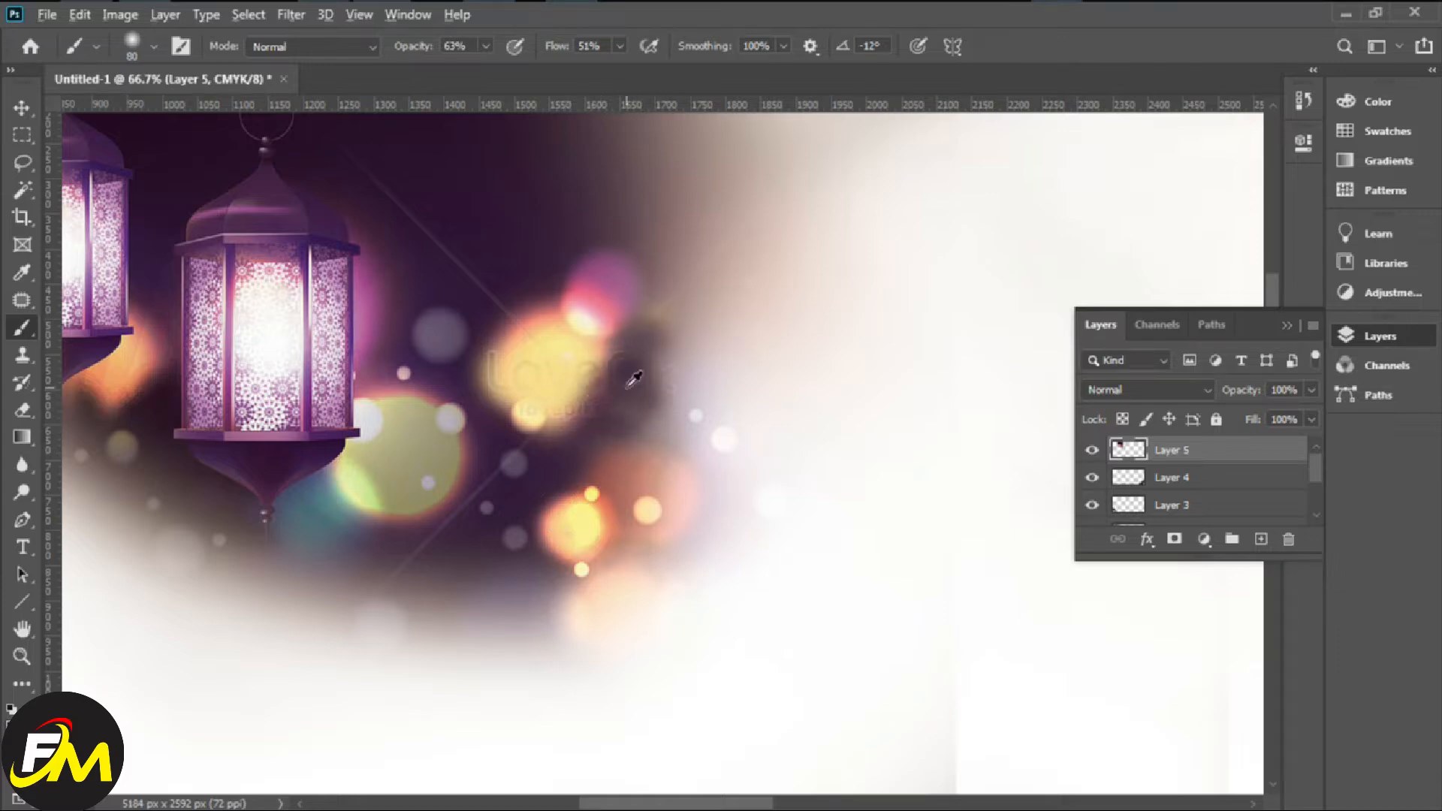
mouse_move(502, 366)
mouse_down()
mouse_move(494, 410)
mouse_move(537, 381)
mouse_move(555, 415)
mouse_move(582, 375)
mouse_move(611, 395)
mouse_move(616, 379)
mouse_move(601, 429)
mouse_up()
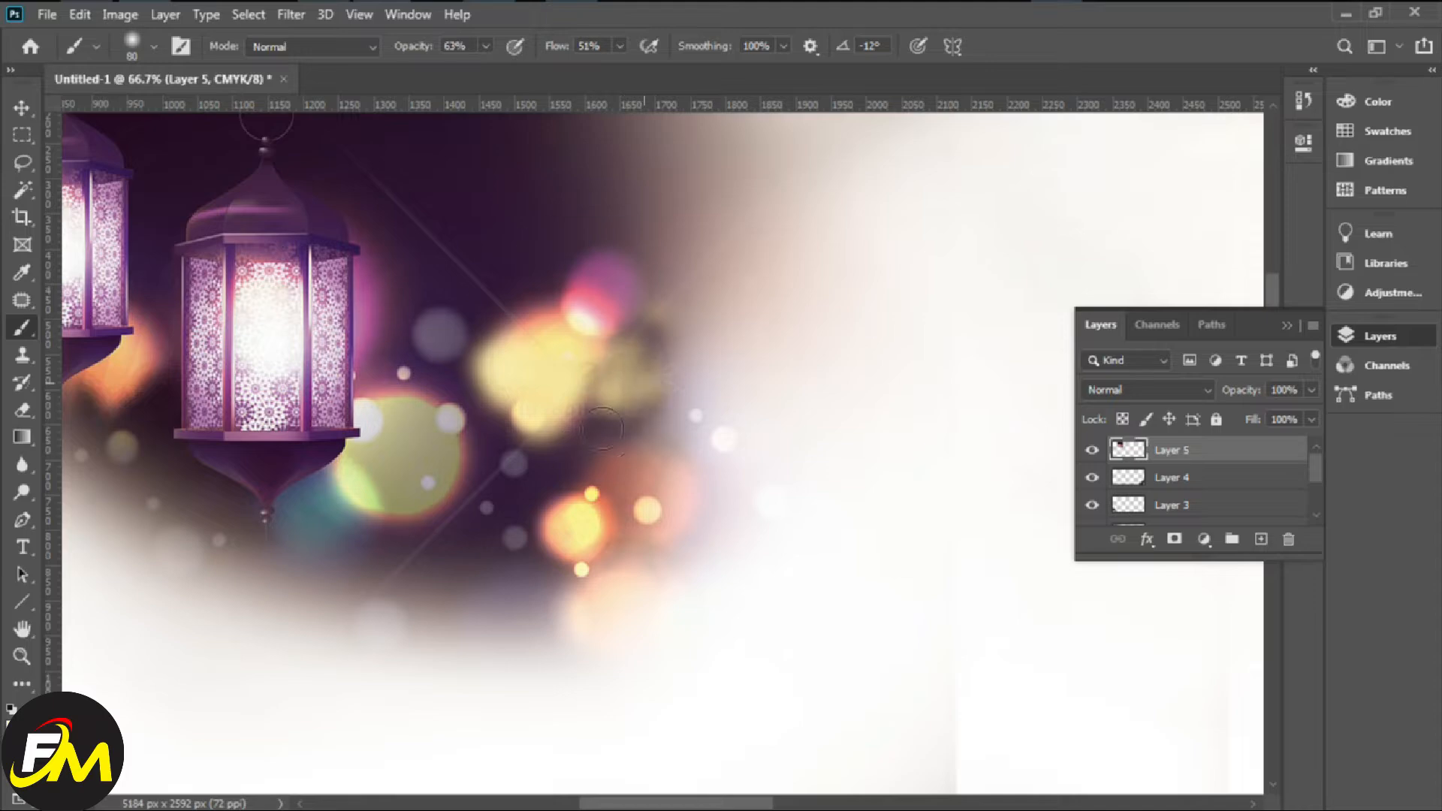
Nudge the Eid Mubarak layer slightly upward with the Move tool.
scroll(529, 441, down, 5)
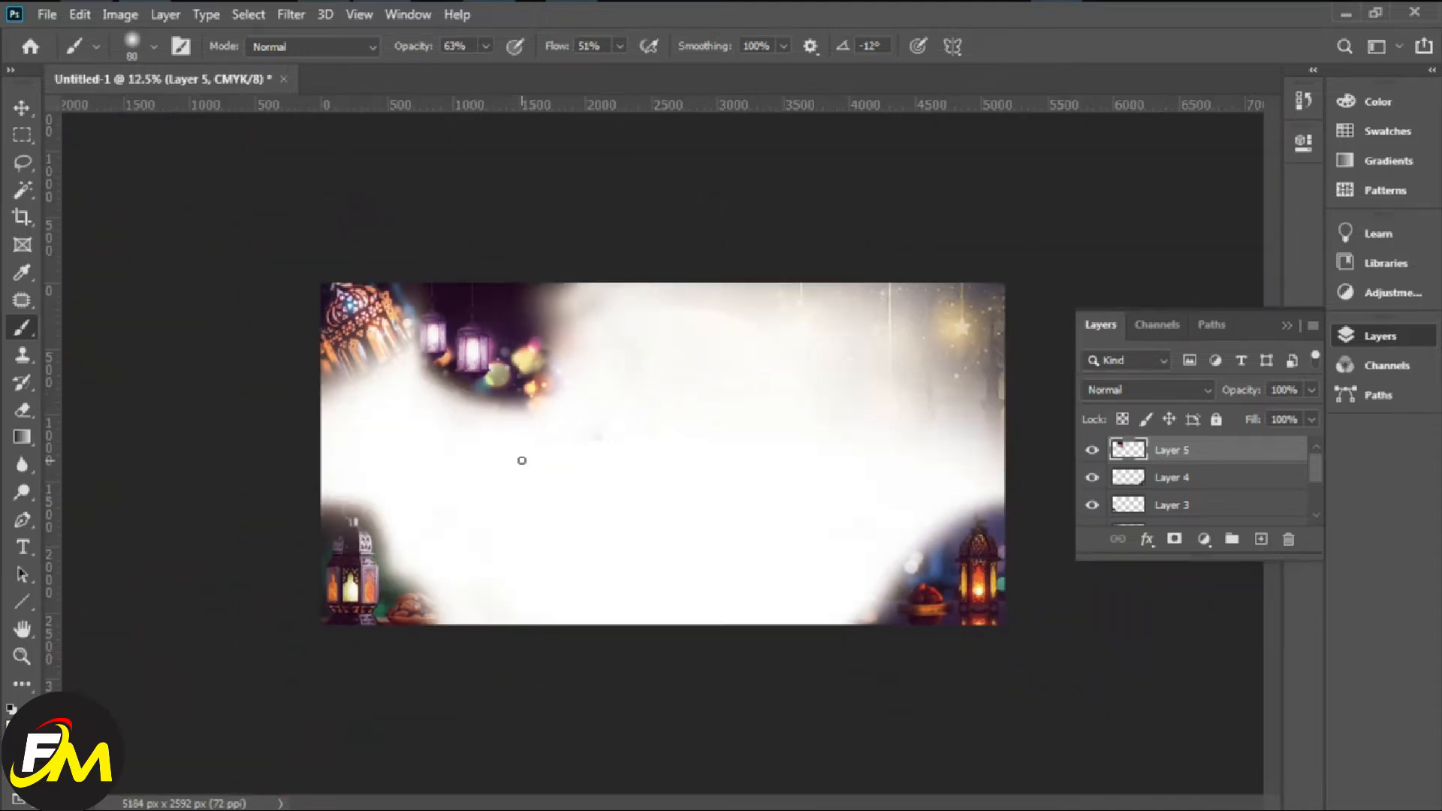
click(27, 113)
drag(492, 372, 491, 356)
scroll(546, 399, up, 1)
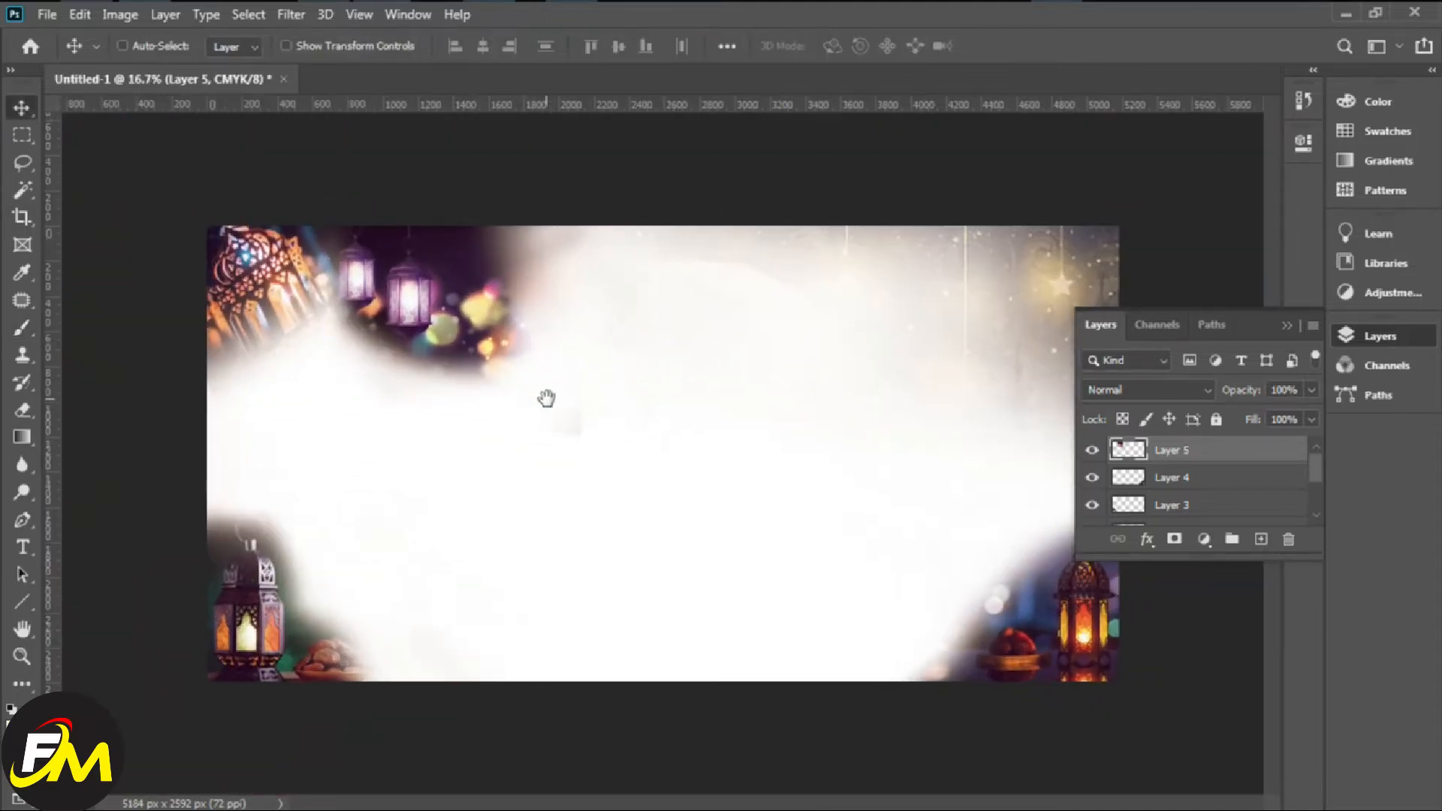
Erase the Eid Mubarak layer's lower-left edge further with the brush set back to Clear mode.
click(23, 328)
click(312, 47)
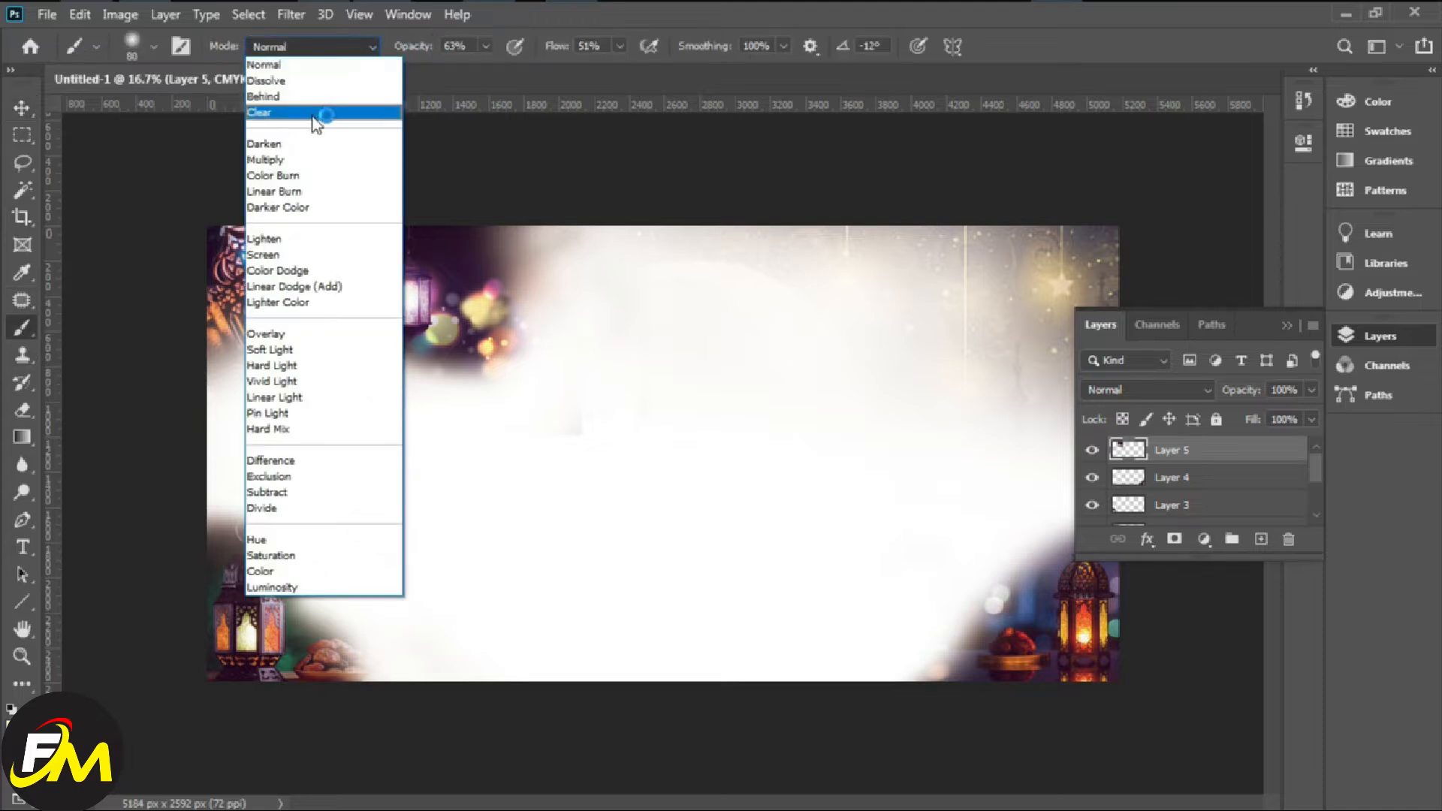
click(312, 116)
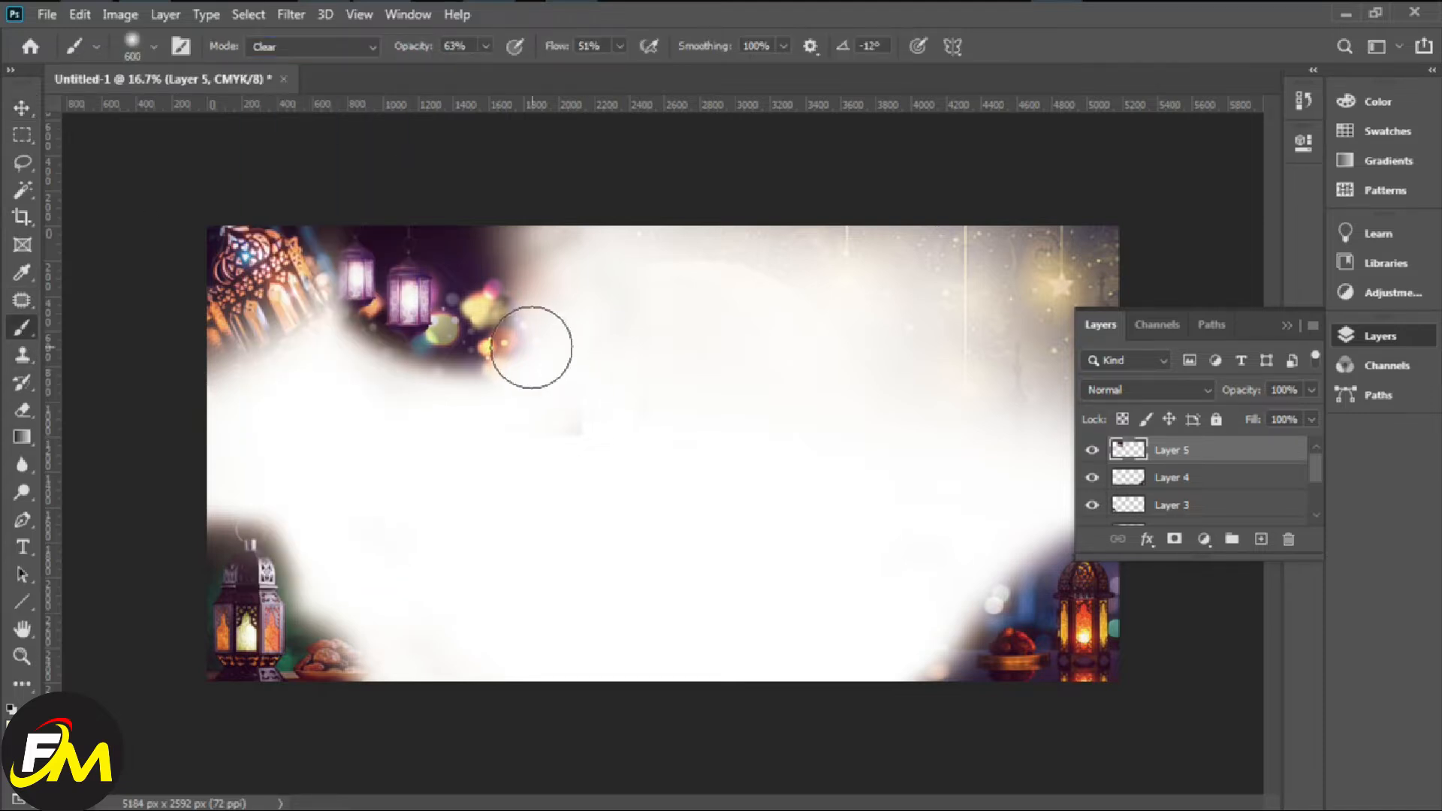
mouse_move(531, 347)
mouse_down()
mouse_move(454, 451)
mouse_move(510, 282)
mouse_move(591, 201)
mouse_move(350, 483)
mouse_move(509, 283)
mouse_move(492, 238)
mouse_move(640, 315)
mouse_move(499, 268)
mouse_move(509, 460)
mouse_move(318, 335)
mouse_up()
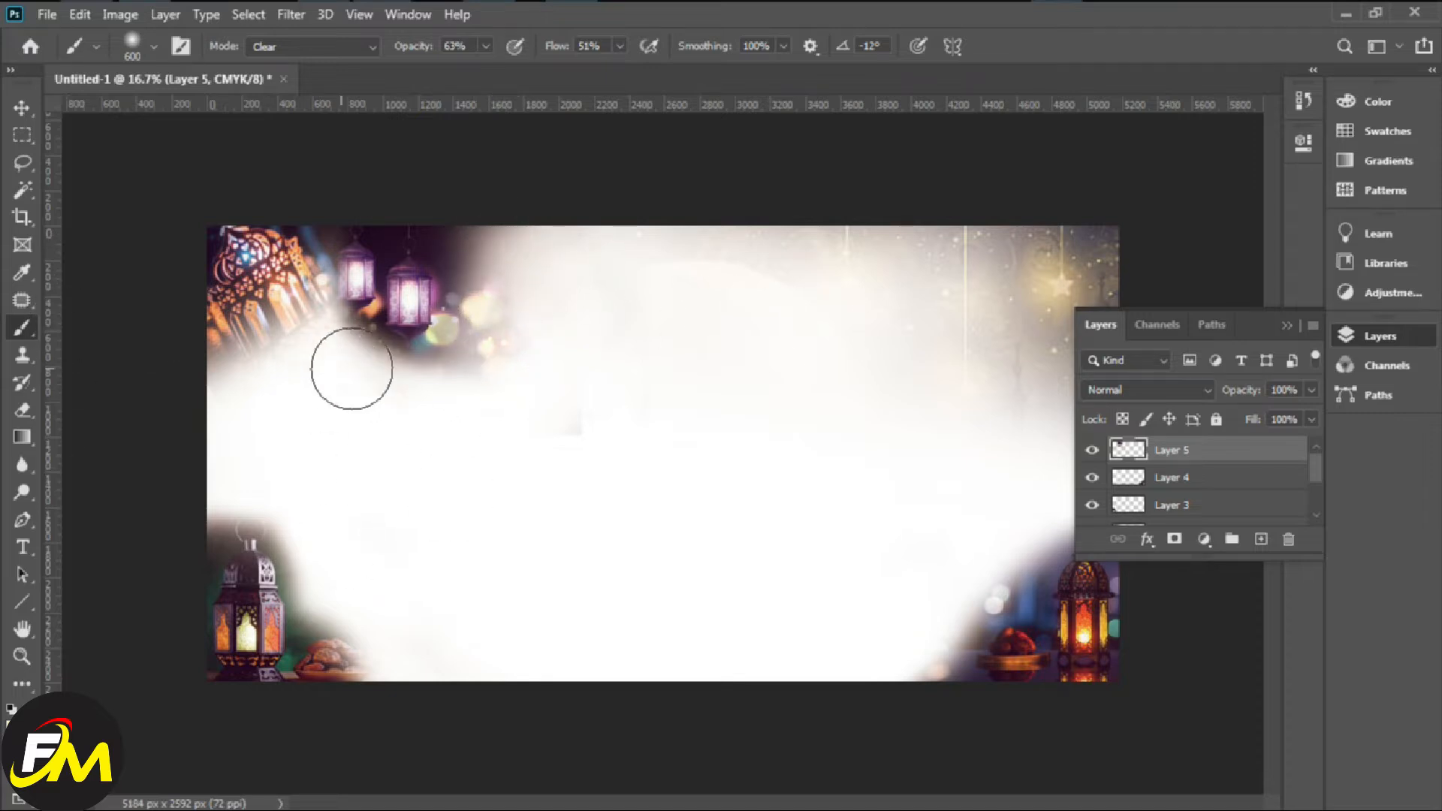
Nudge the top-left lanterns image slightly to the left.
click(21, 111)
click(298, 165)
key(ctrl+minus)
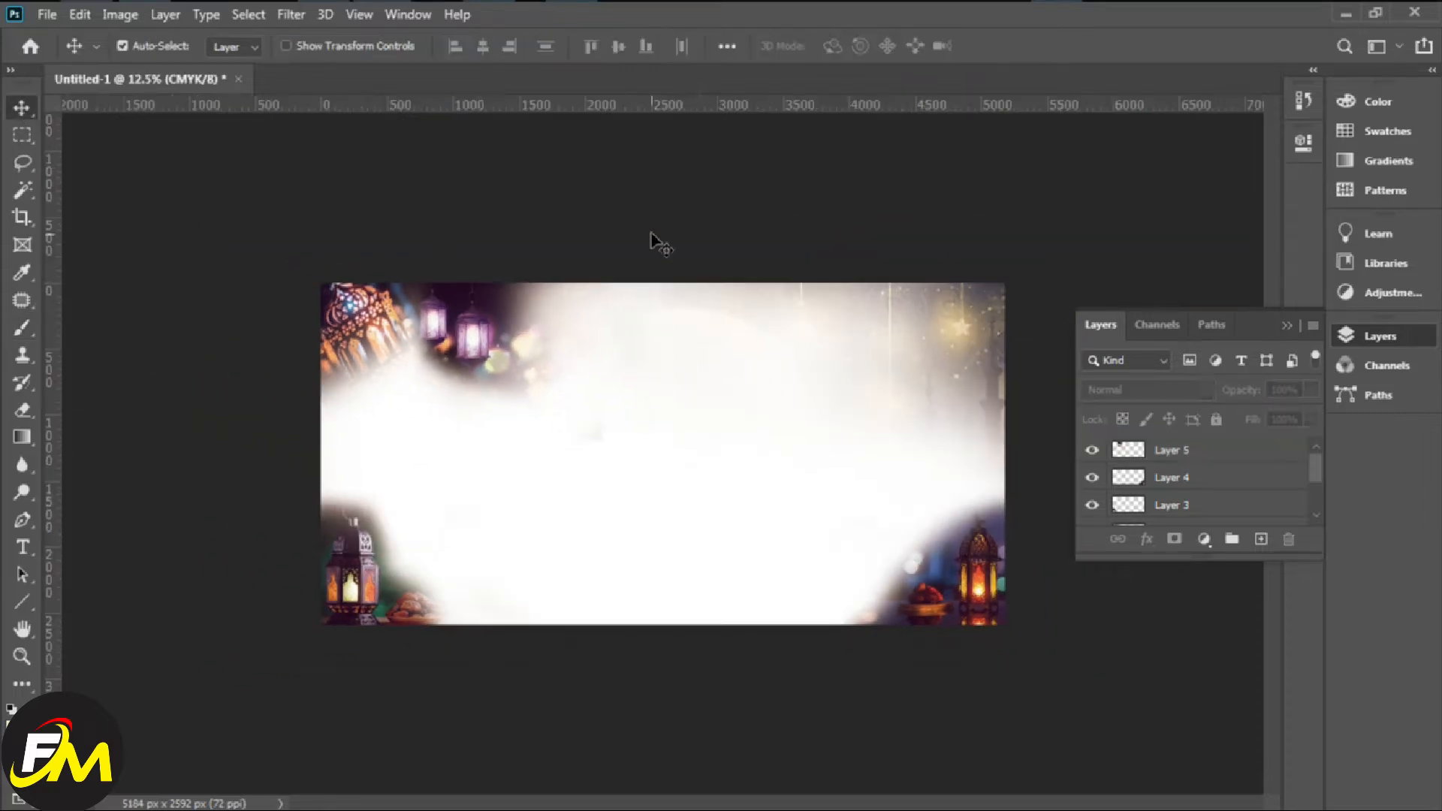
drag(502, 330, 484, 325)
click(488, 443)
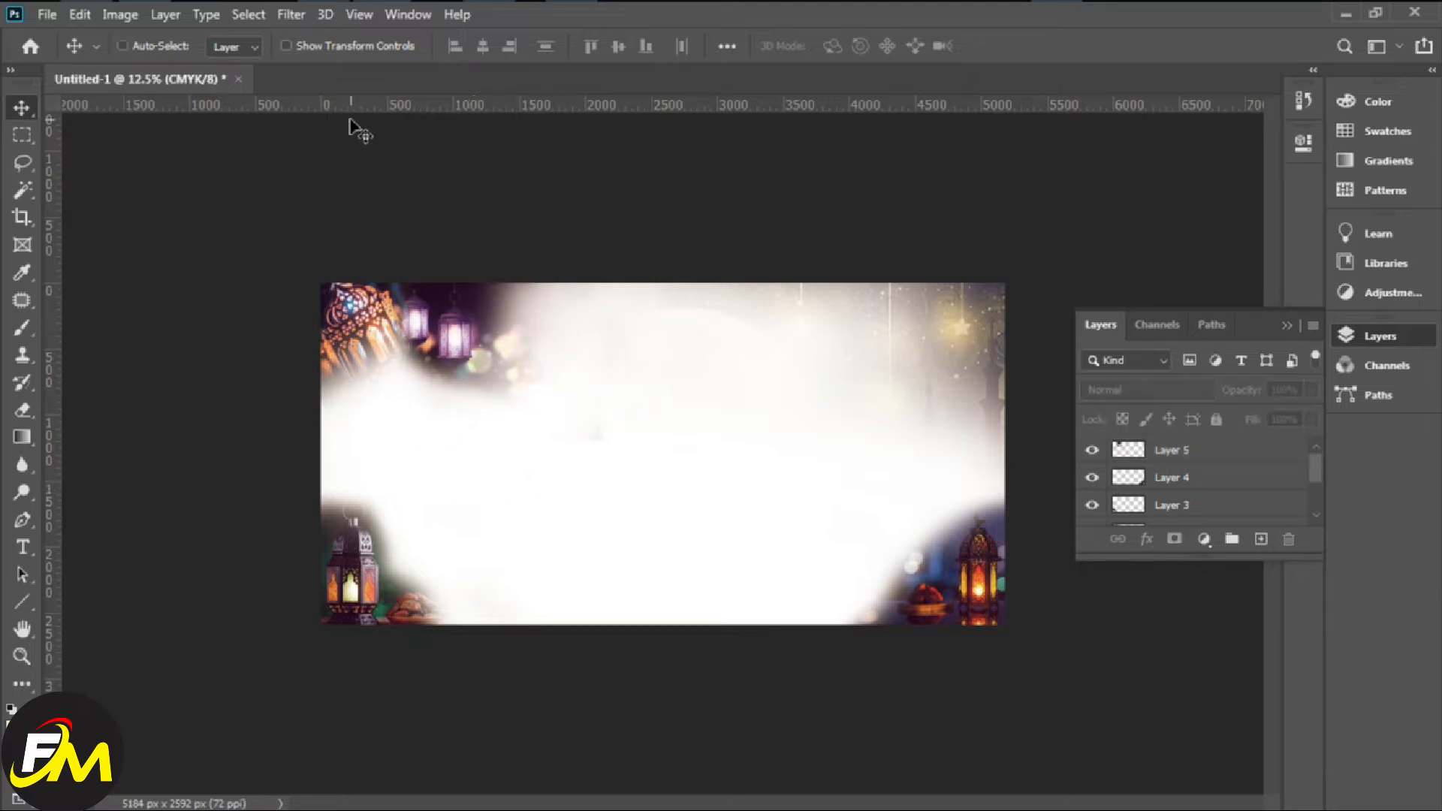
key(ctrl+o)
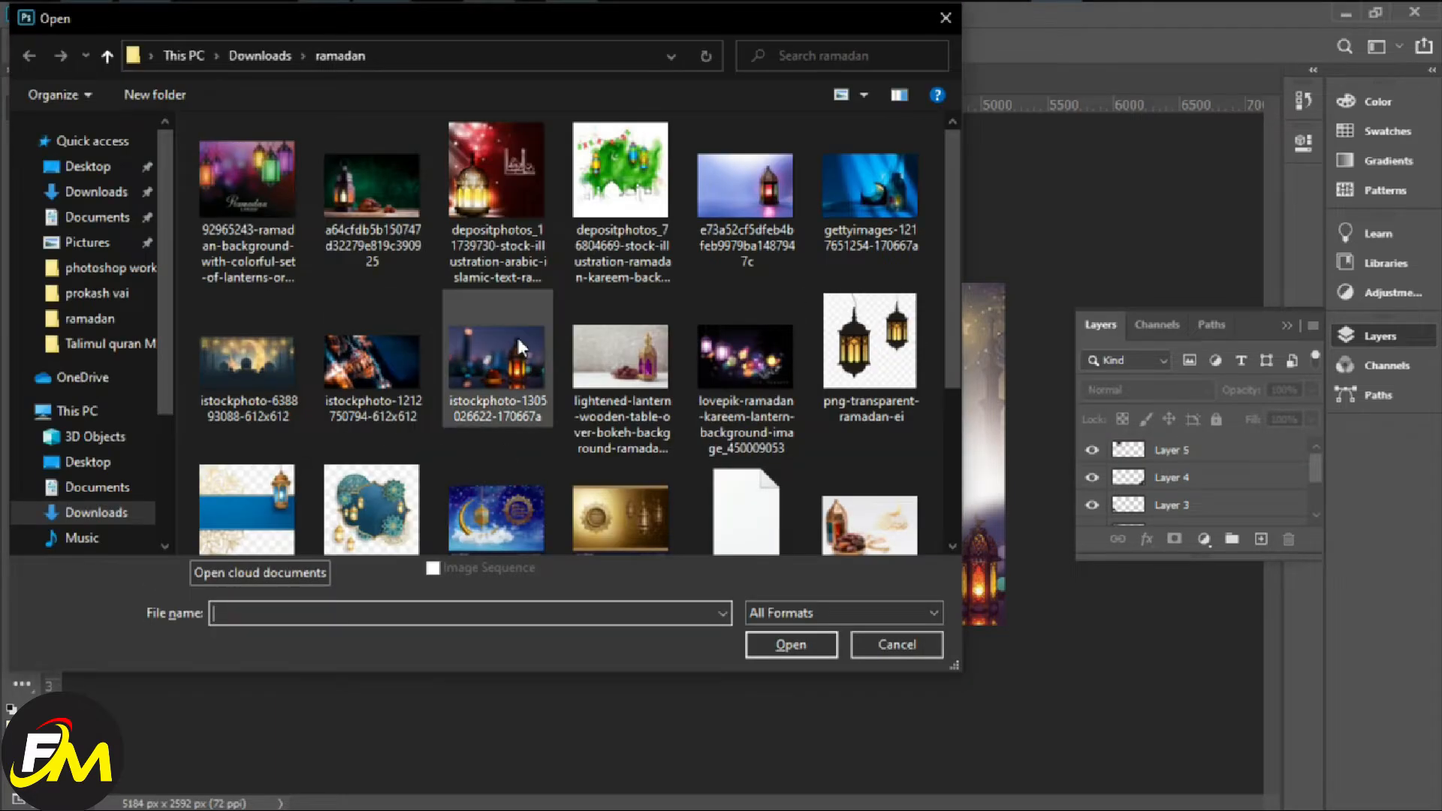
scroll(598, 453, down, 1)
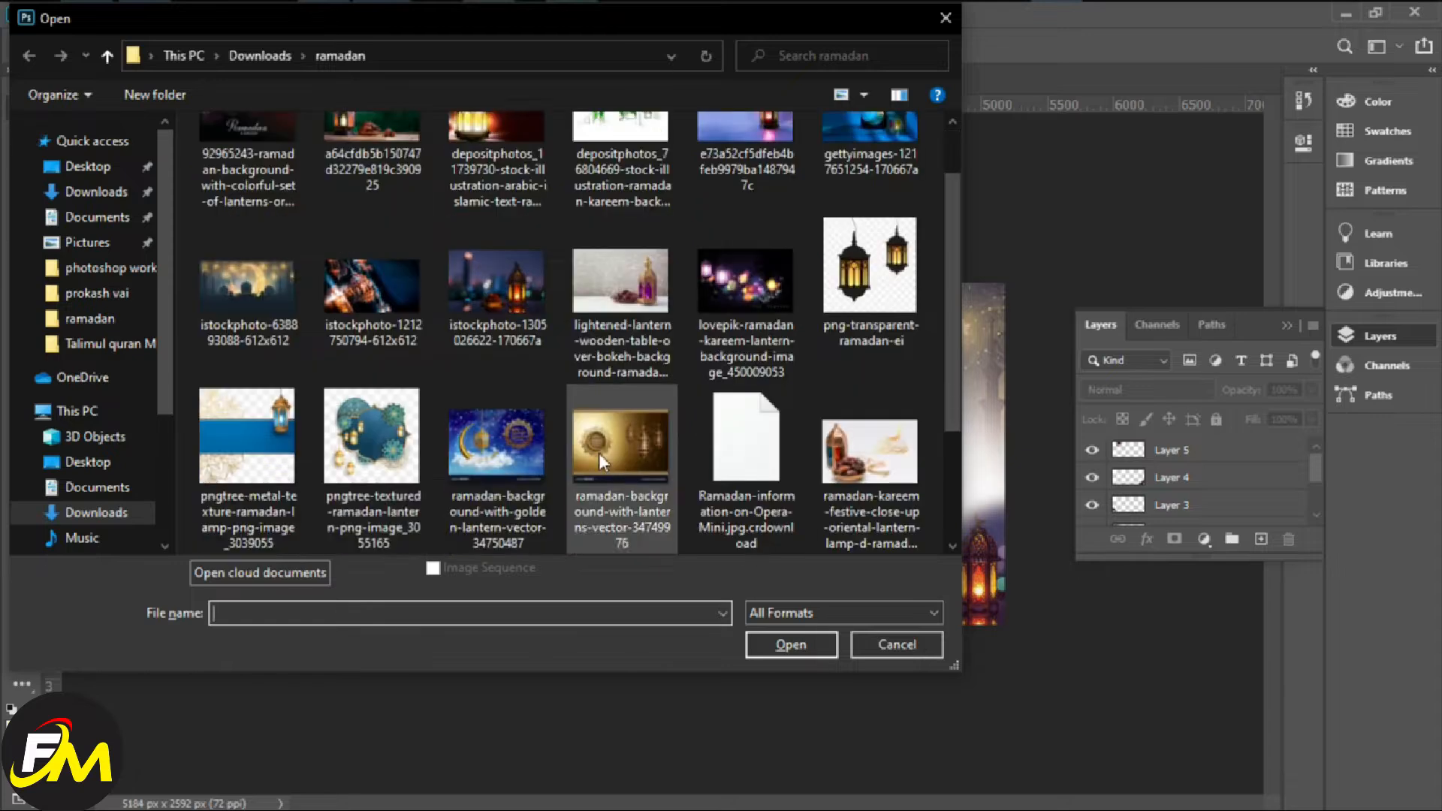
scroll(481, 421, up, 1)
scroll(398, 323, down, 3)
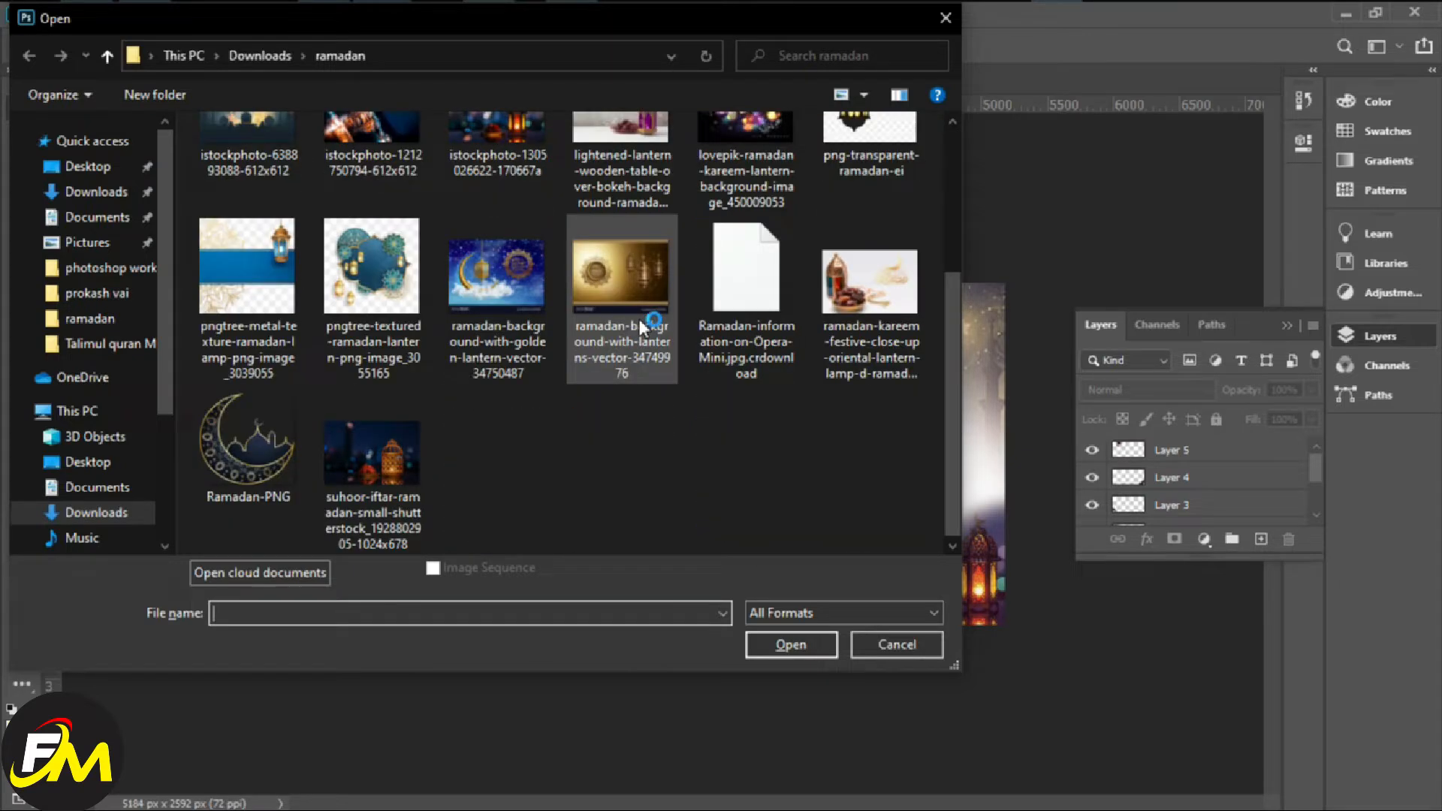
click(373, 467)
click(247, 267)
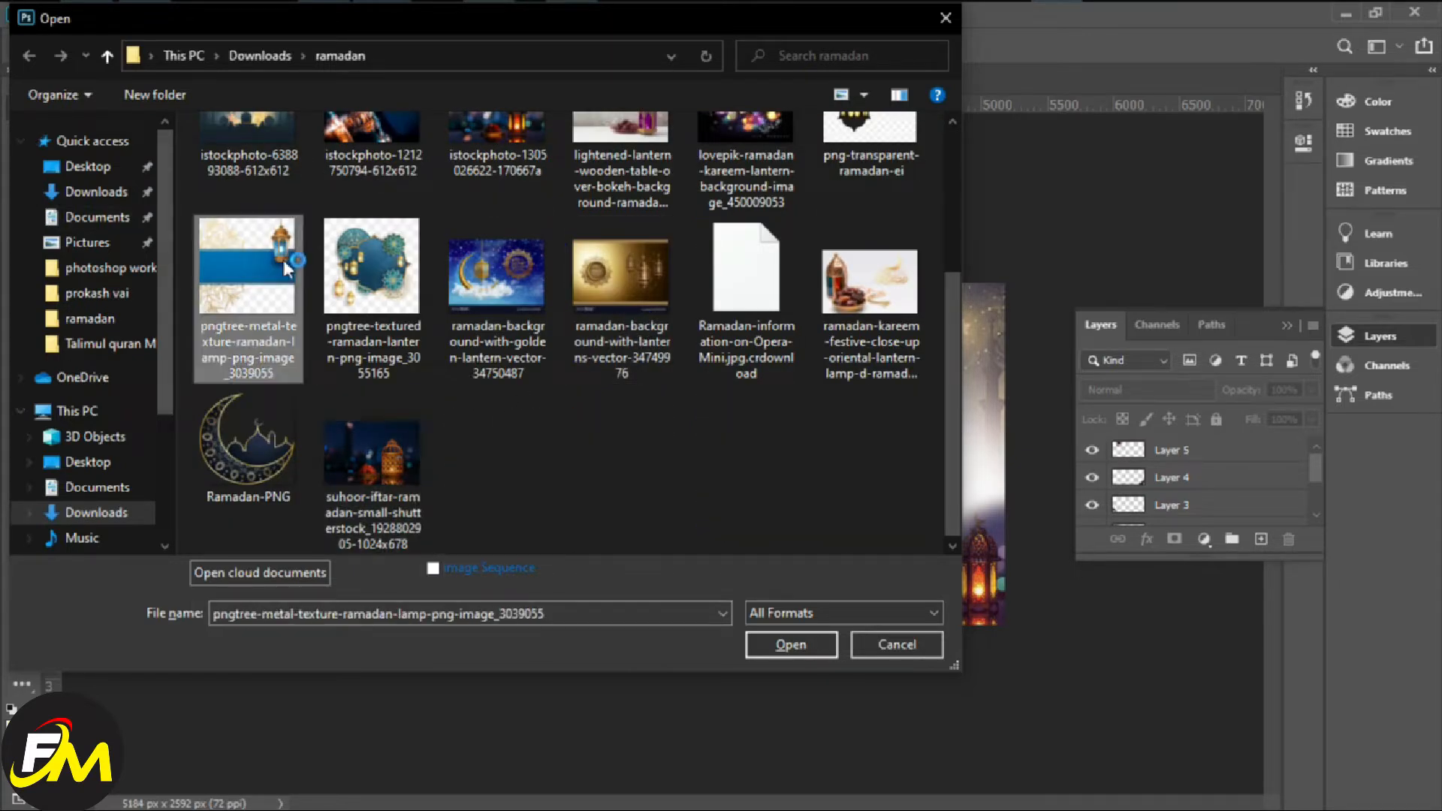
scroll(526, 326, up, 2)
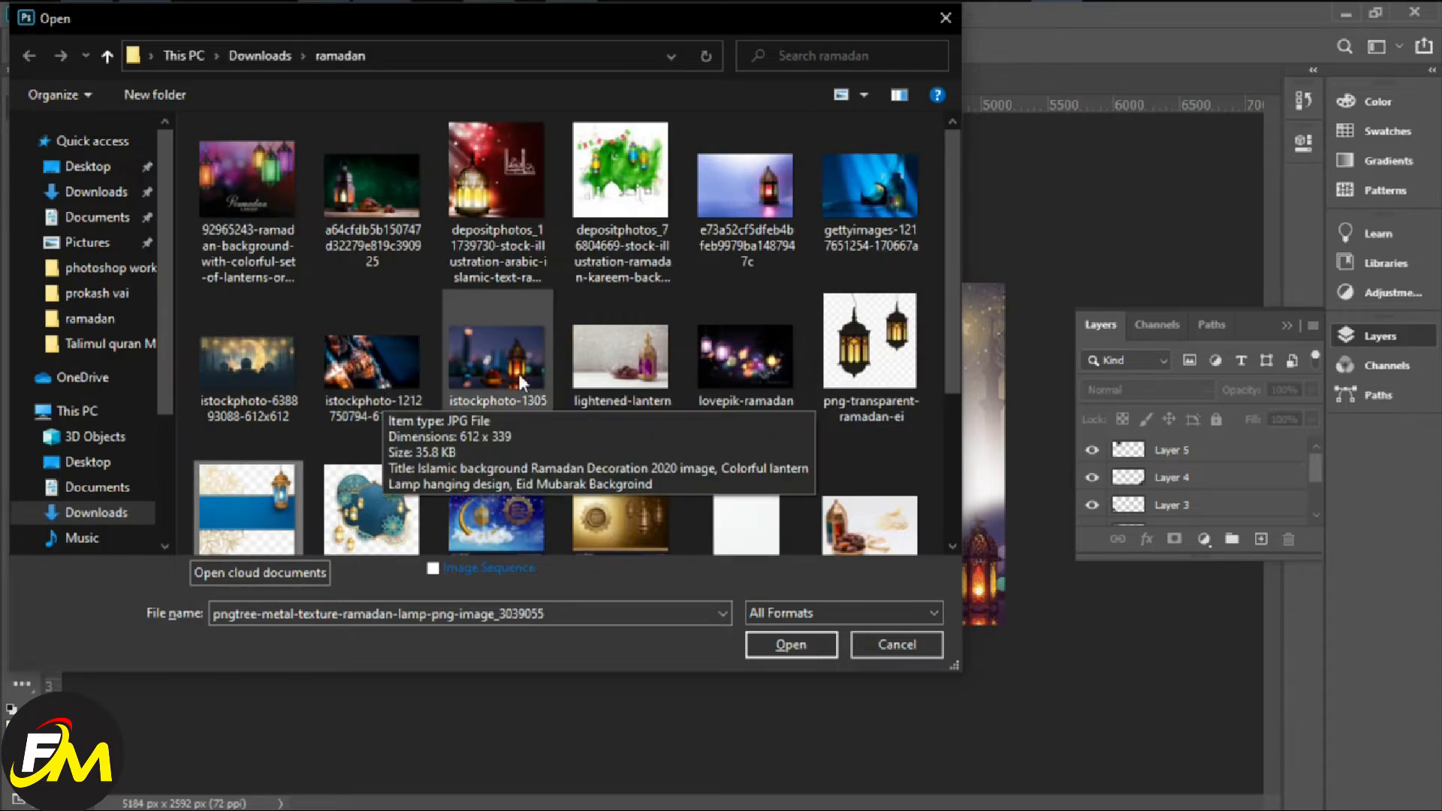
double_click(493, 362)
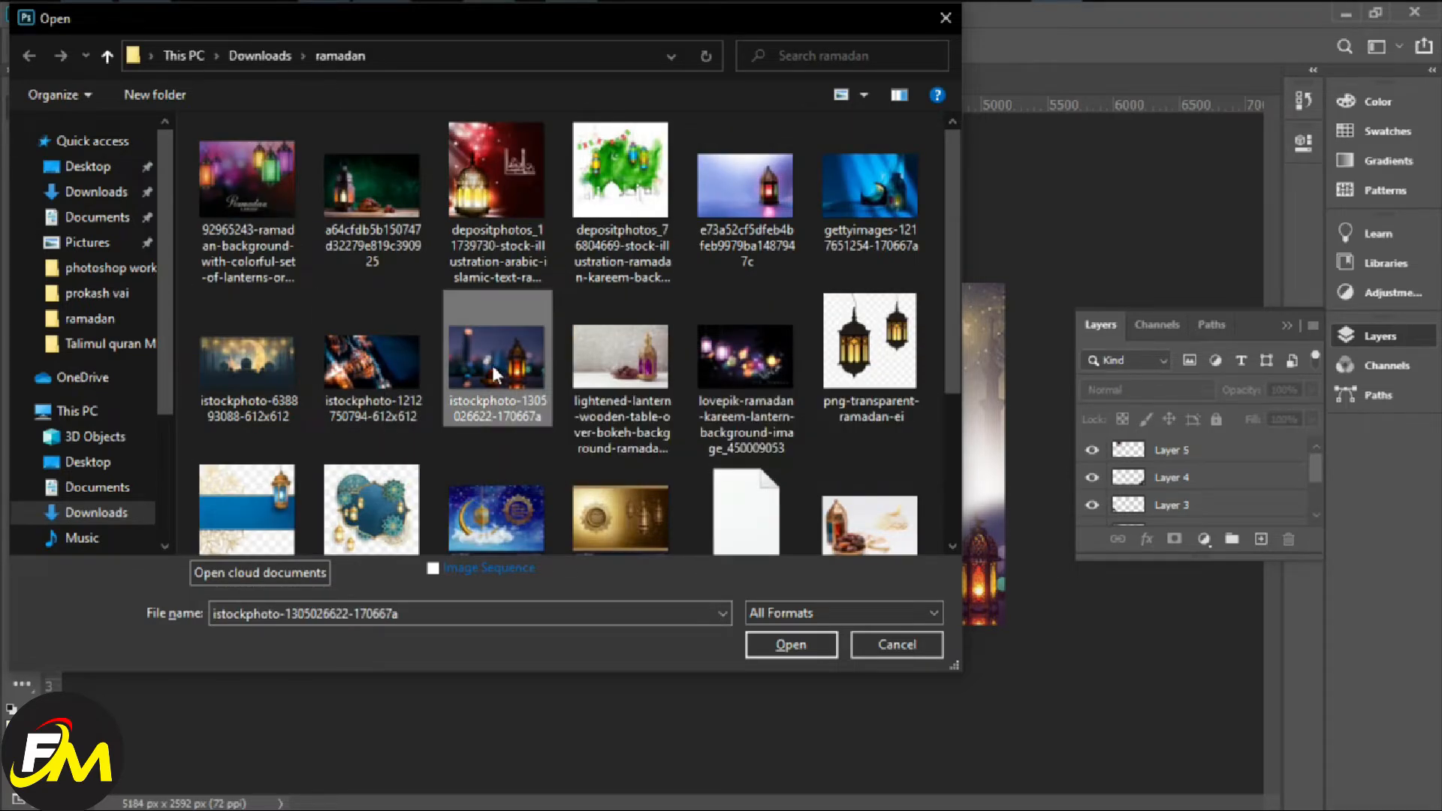
Cut the istockphoto image, close its document without saving and paste it into the banner.
key(ctrl+x)
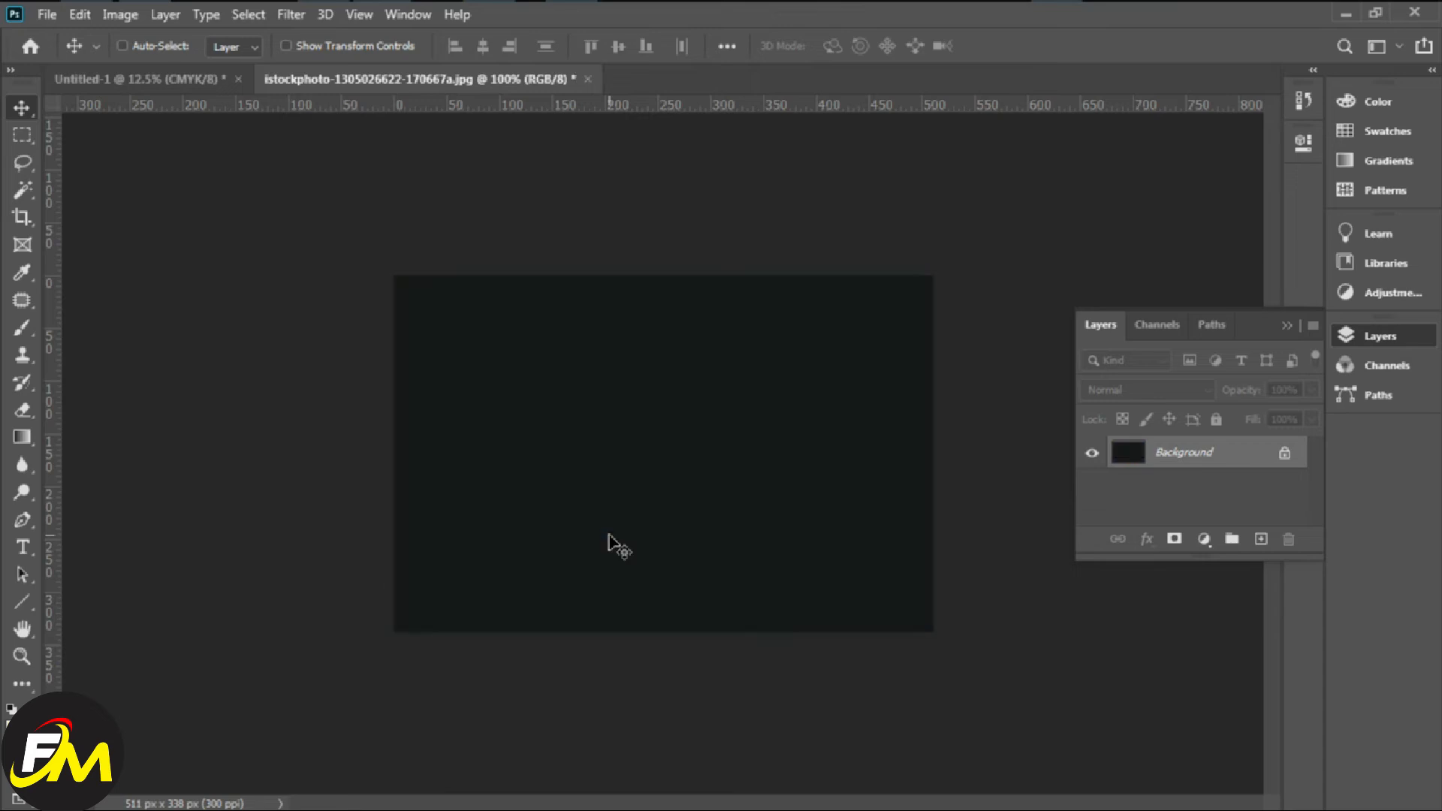
key(ctrl+w)
click(720, 339)
key(ctrl+v)
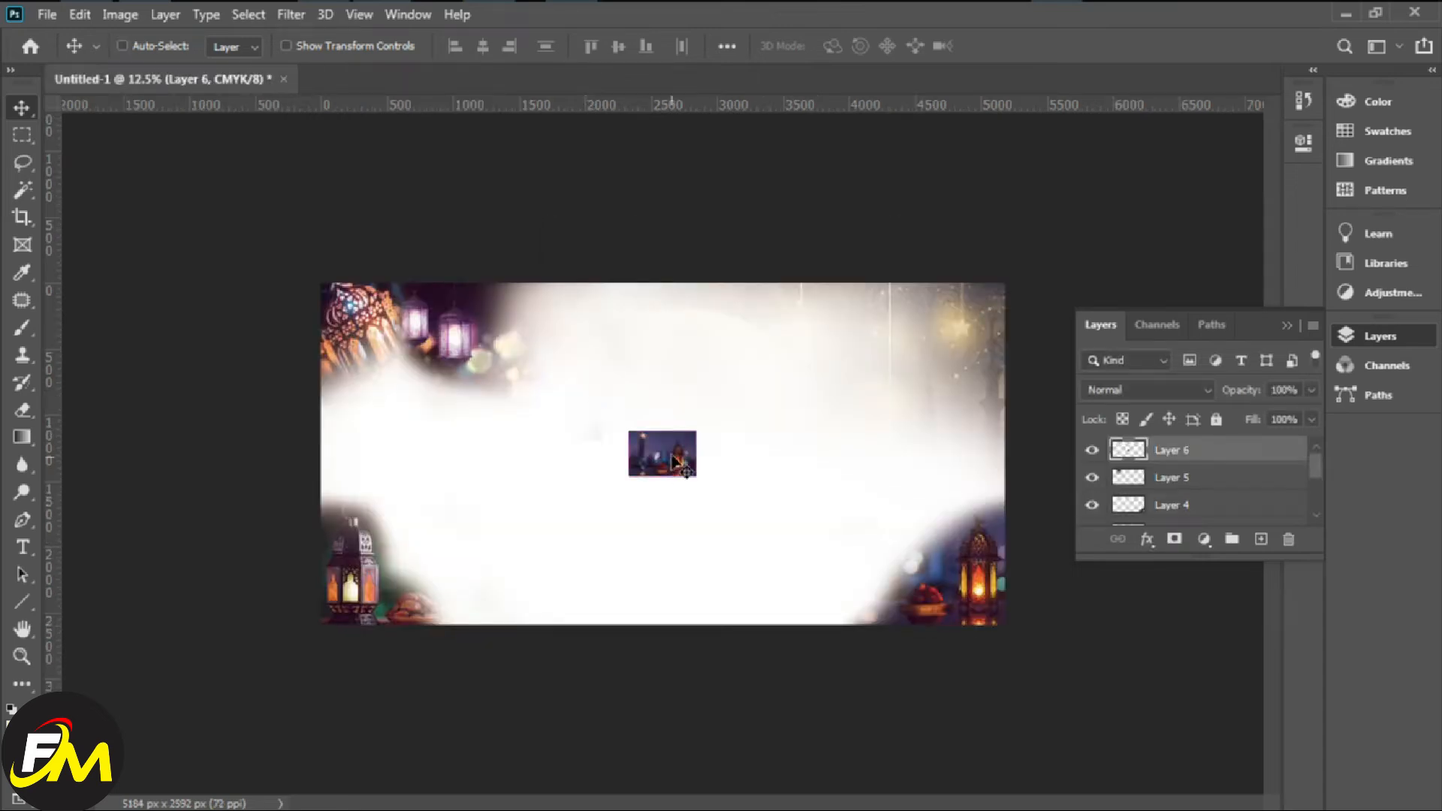
Scale the pasted image with Free Transform until it covers the whole banner, about 1513% wide and 1049% tall.
key(ctrl+t)
drag(697, 476, 1030, 693)
drag(729, 555, 421, 413)
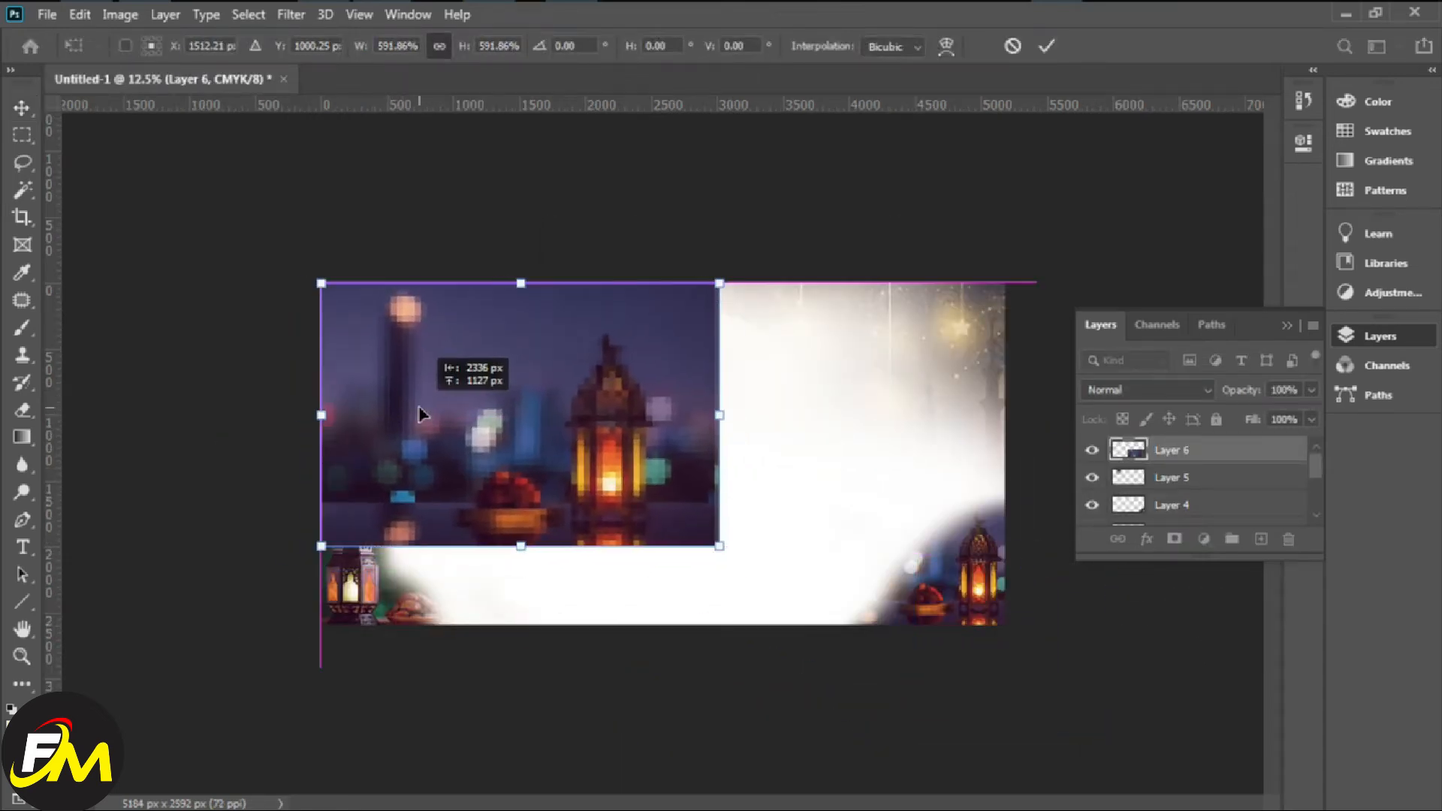
key(ctrl+minus)
key(ctrl+minus)
drag(699, 507, 991, 692)
drag(738, 692, 766, 605)
drag(995, 596, 1005, 601)
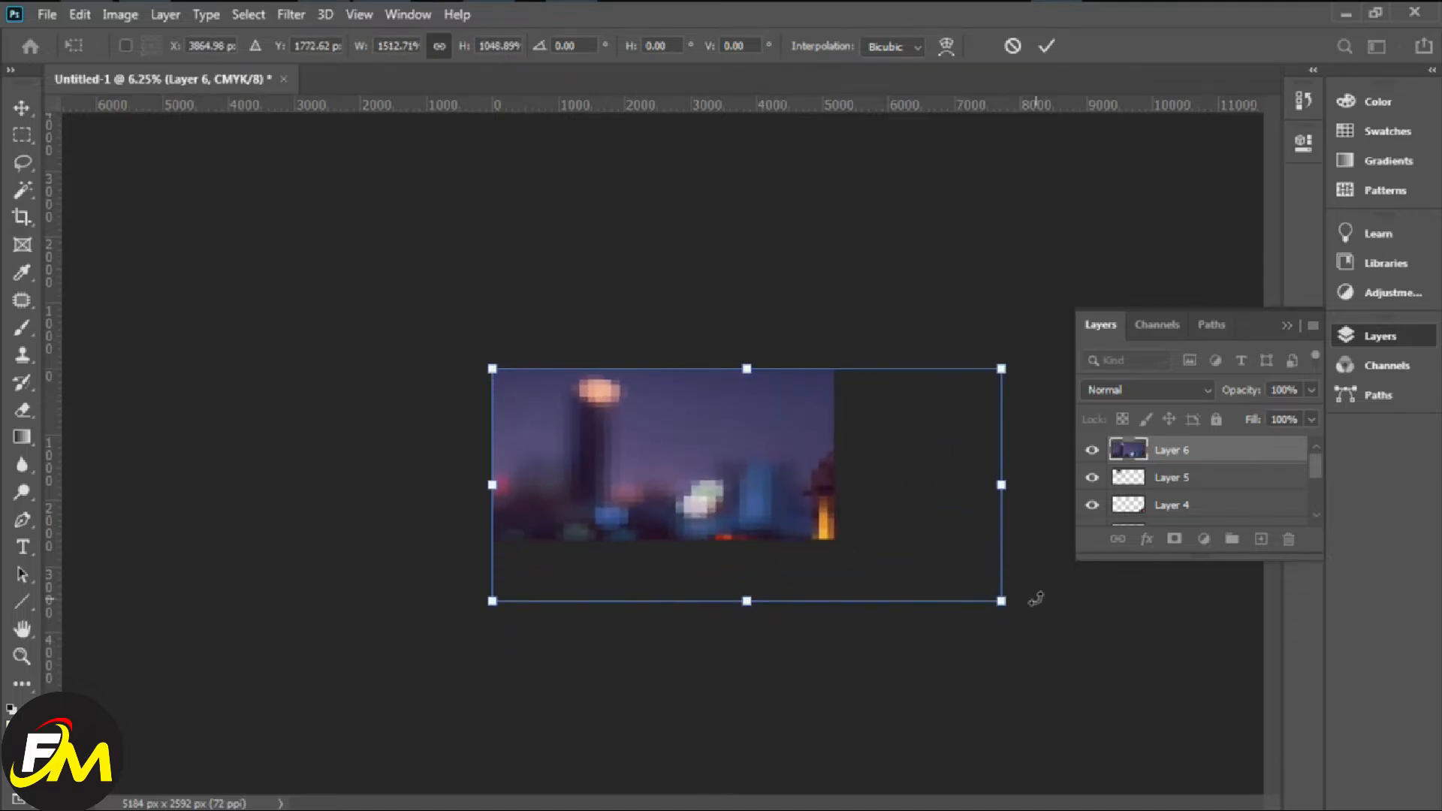
key(Return)
Send the new image layer to the bottom of the layer stack.
key(ctrl+plus)
key(ctrl+plus)
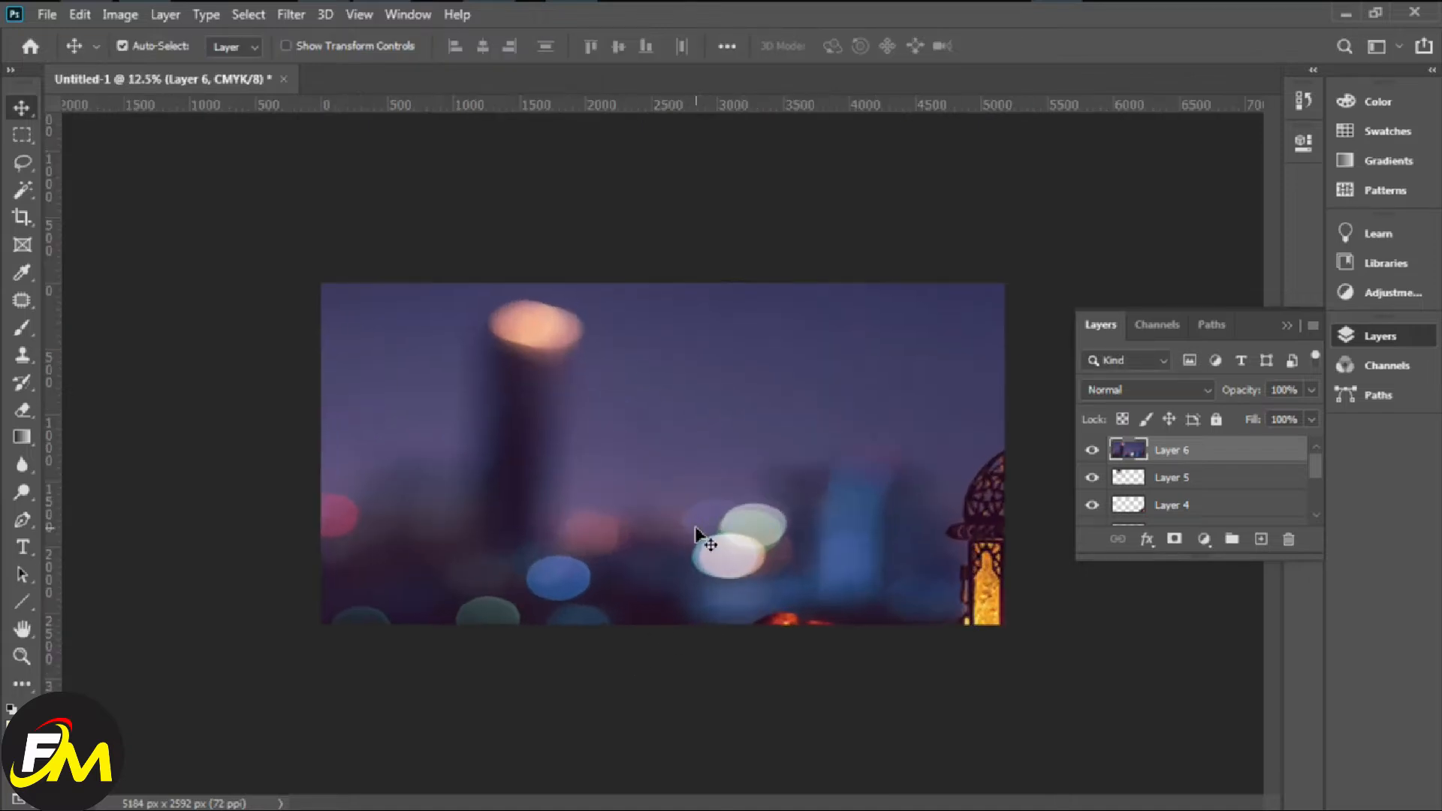
key(ctrl+shift+bracketleft)
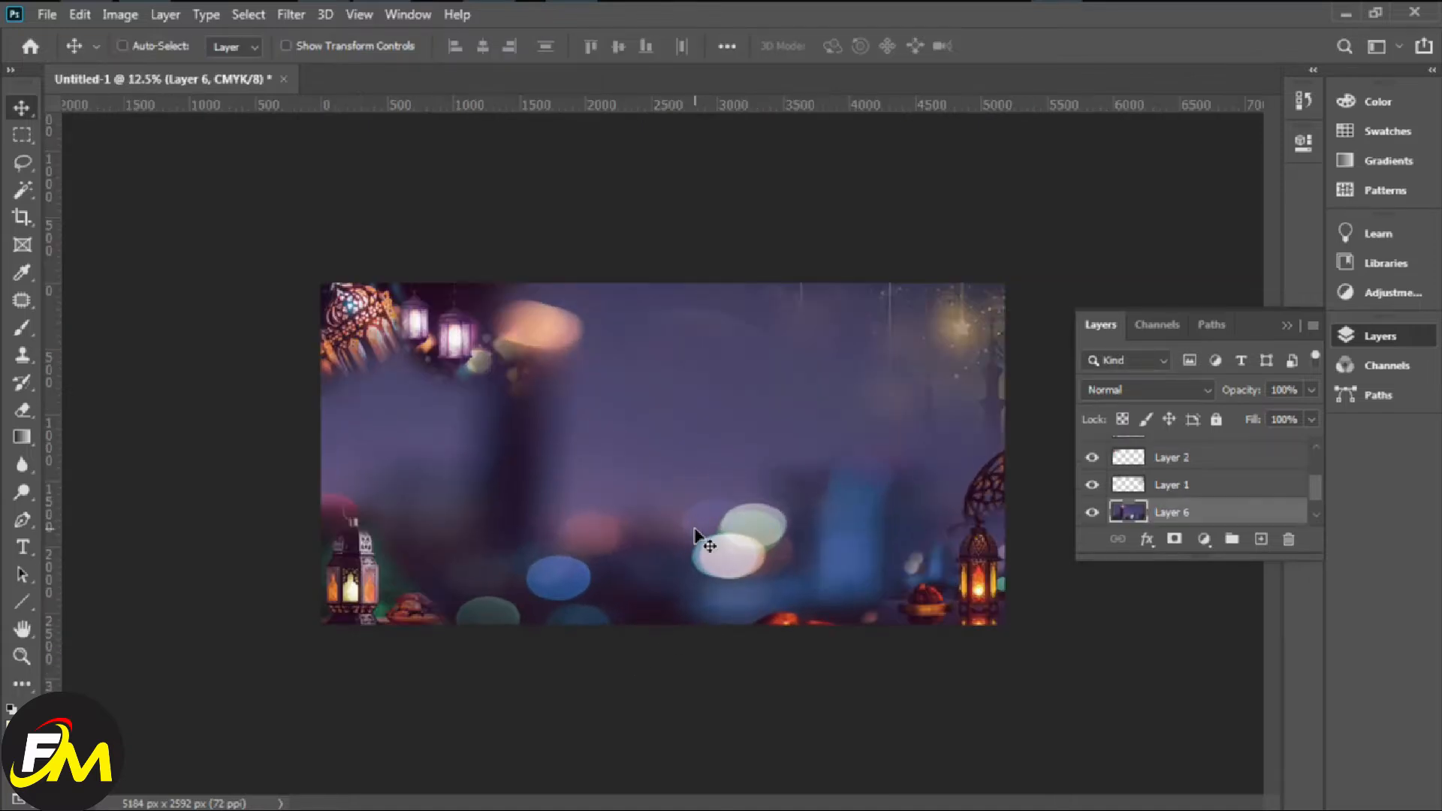
Rescale the background image to about 92% width and 110% height so it fits the banner.
key(ctrl+plus)
key(ctrl+minus)
key(ctrl+minus)
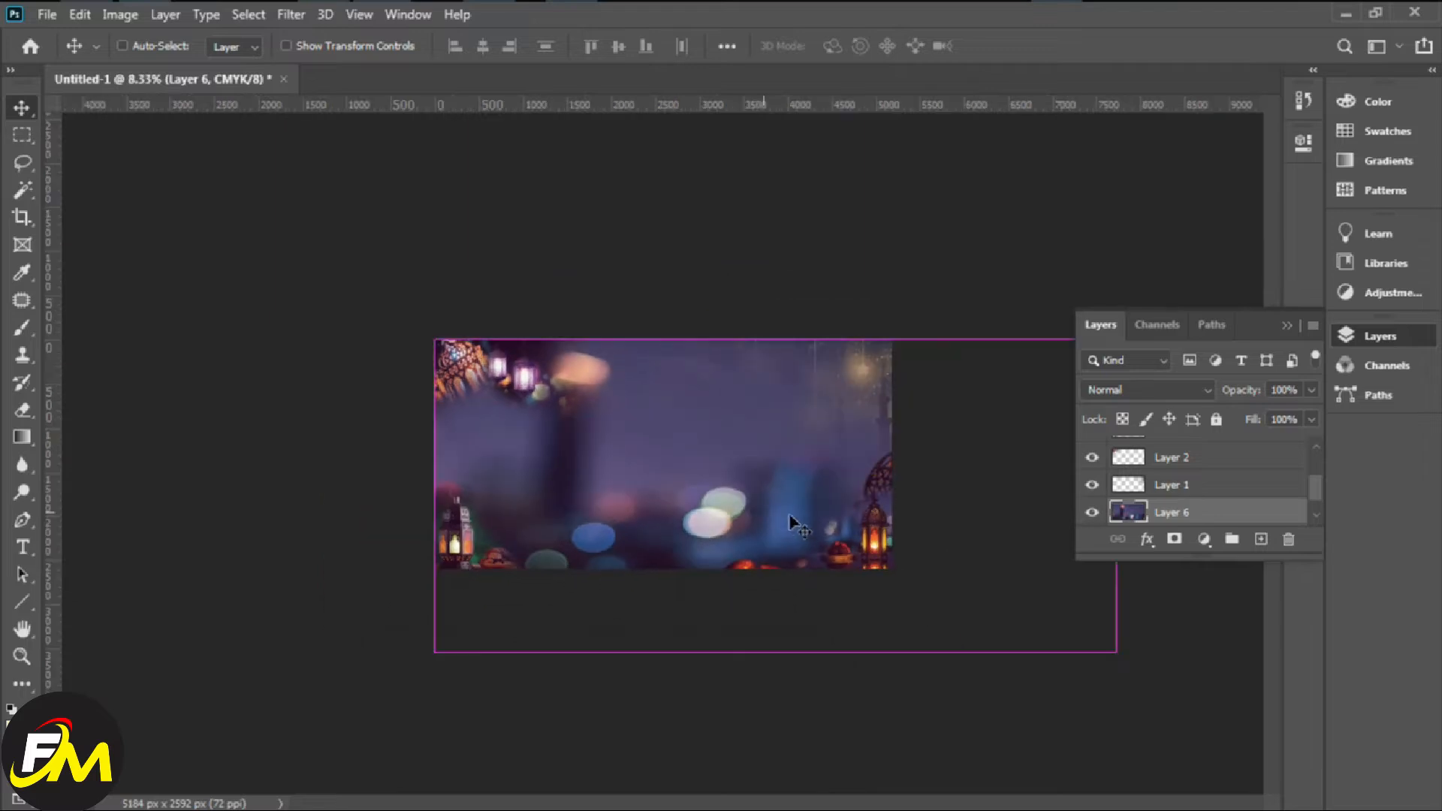
key(ctrl+t)
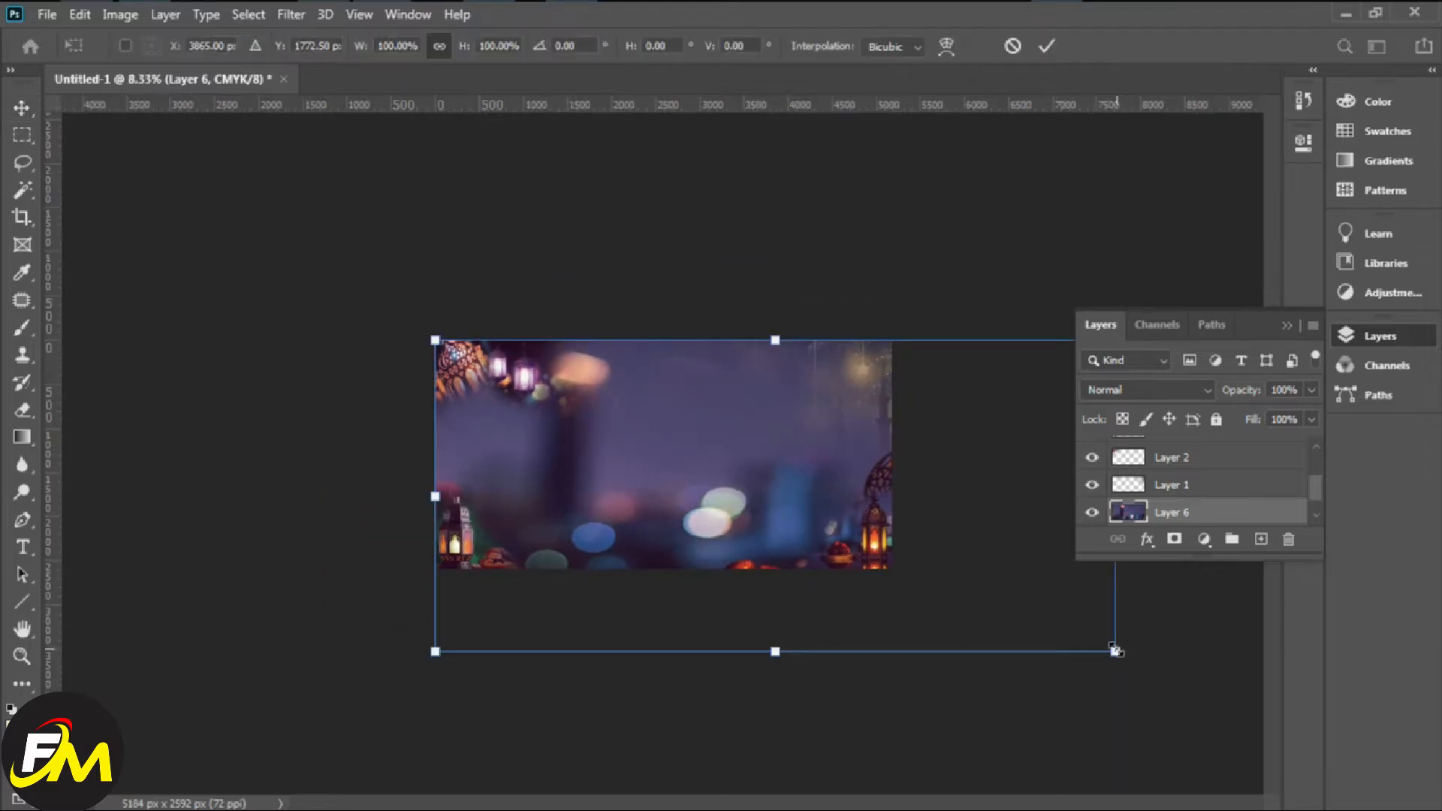
drag(1116, 651, 1063, 626)
mouse_move(750, 627)
mouse_down()
mouse_move(751, 714)
mouse_move(760, 576)
mouse_move(765, 623)
mouse_up()
drag(748, 342, 758, 273)
key(Return)
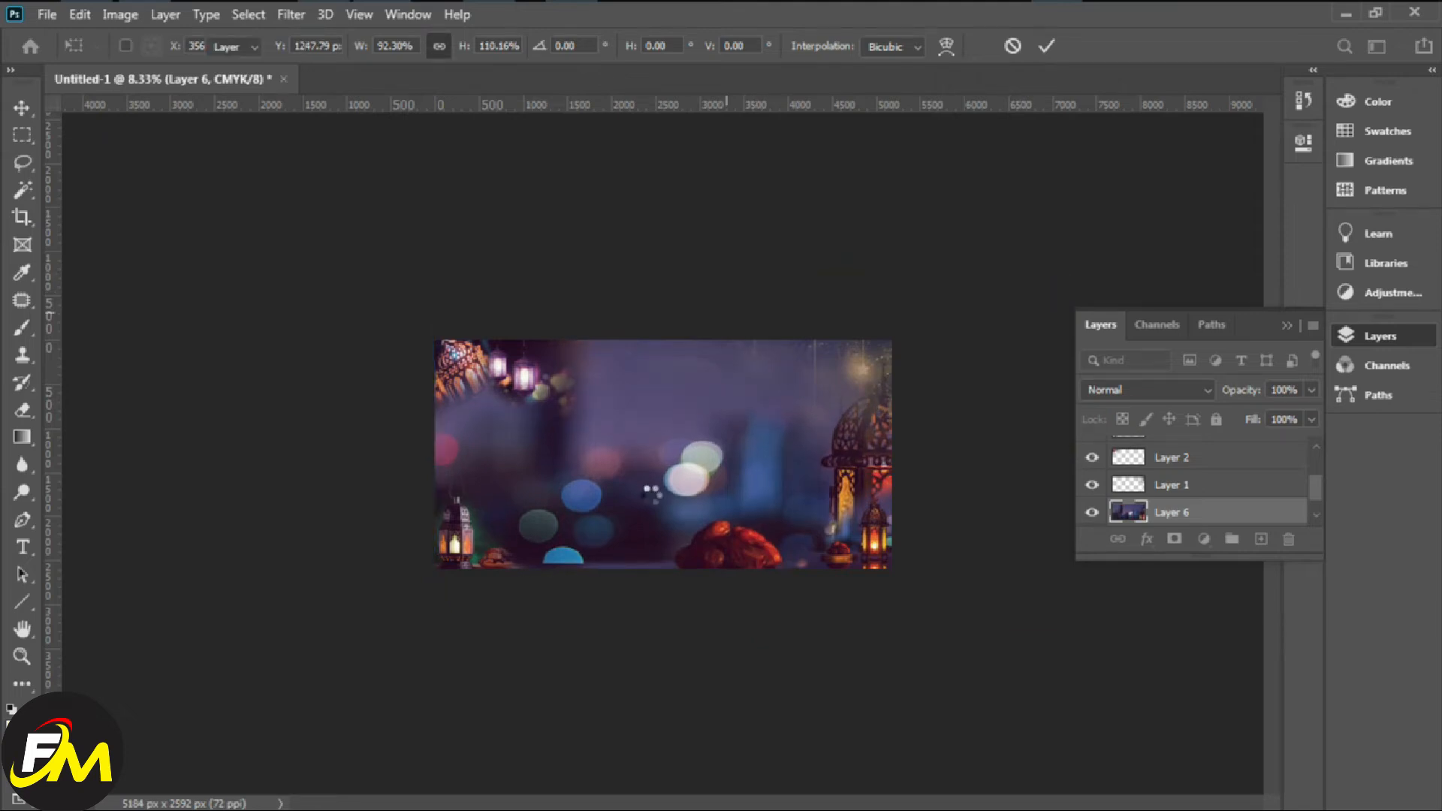
Reposition the background image within the banner and collapse the Layers panel.
drag(650, 493, 597, 518)
ctrl+click(670, 496)
click(1401, 363)
click(1398, 344)
click(1362, 343)
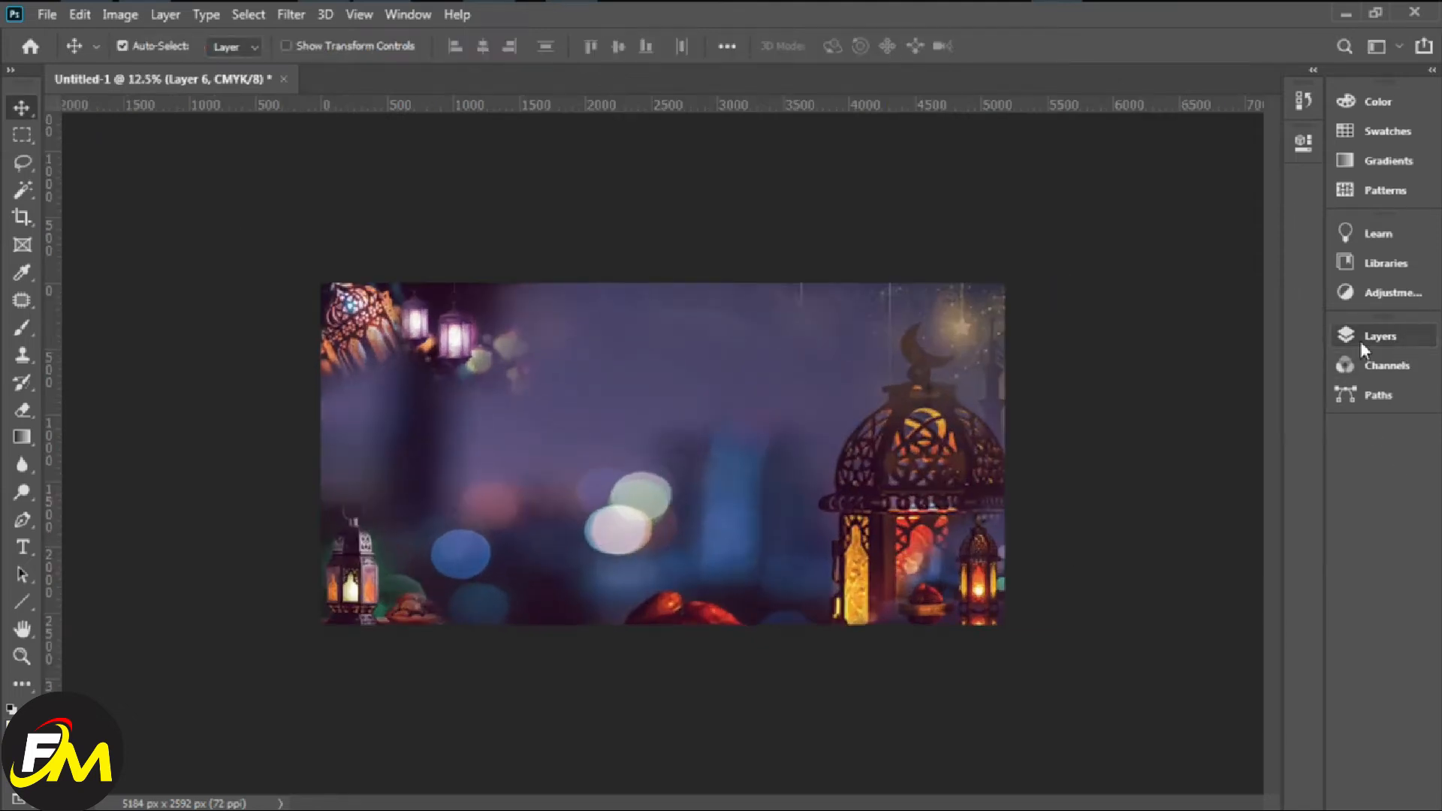
Shift the star-and-lantern layer slightly down and to the left.
ctrl+click(706, 531)
key(ctrl+minus)
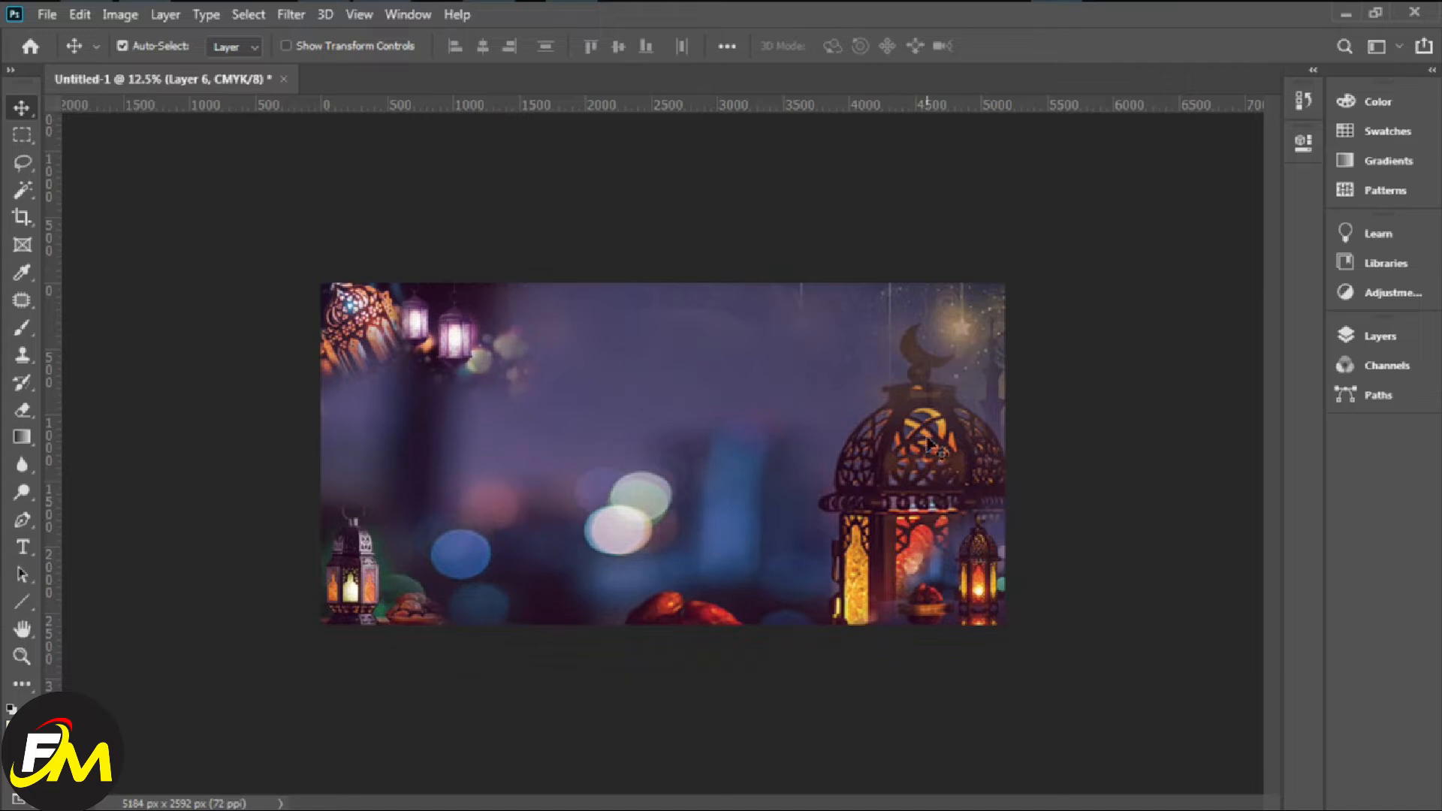
drag(980, 326, 952, 364)
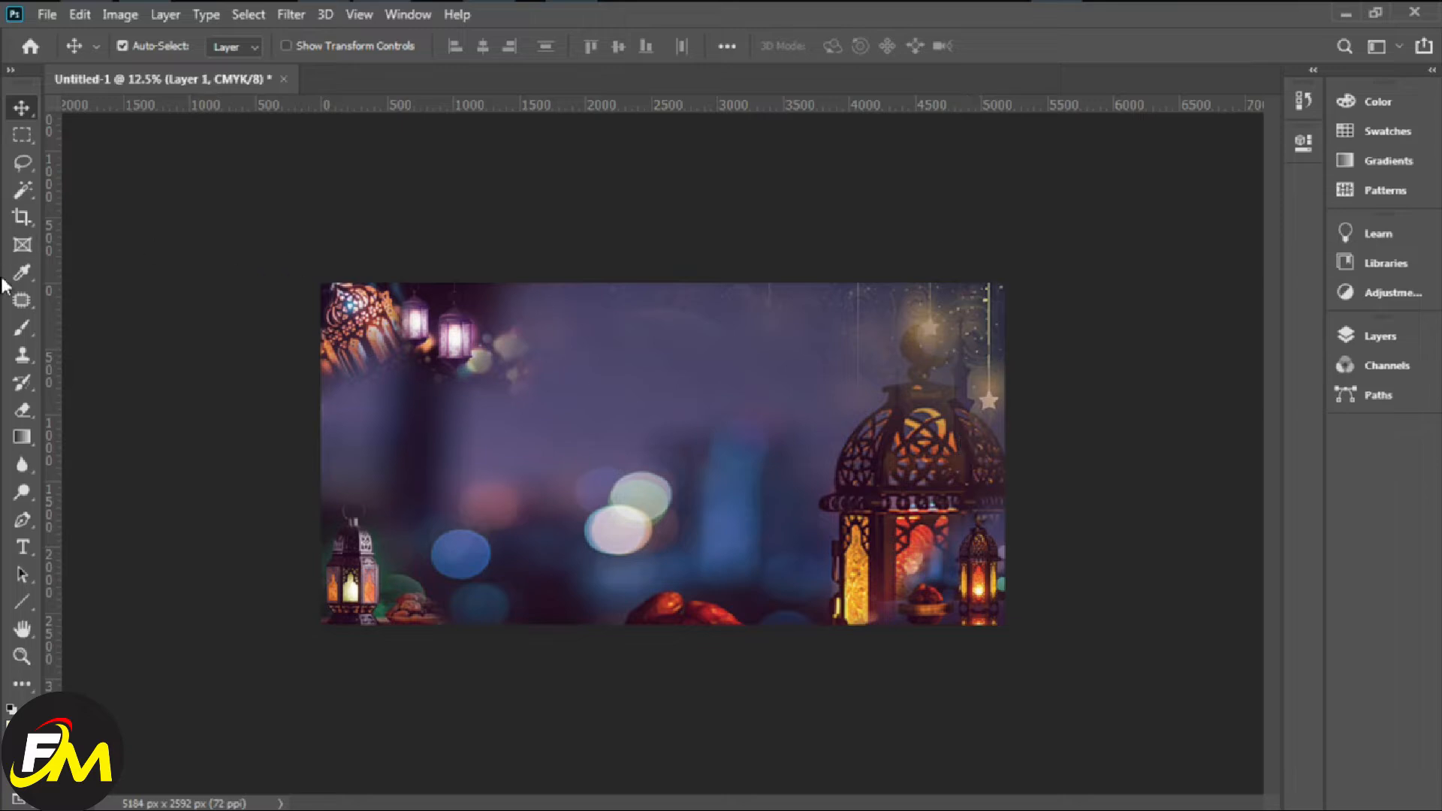
Shift the background image slightly to the right and deselect the layer.
click(22, 328)
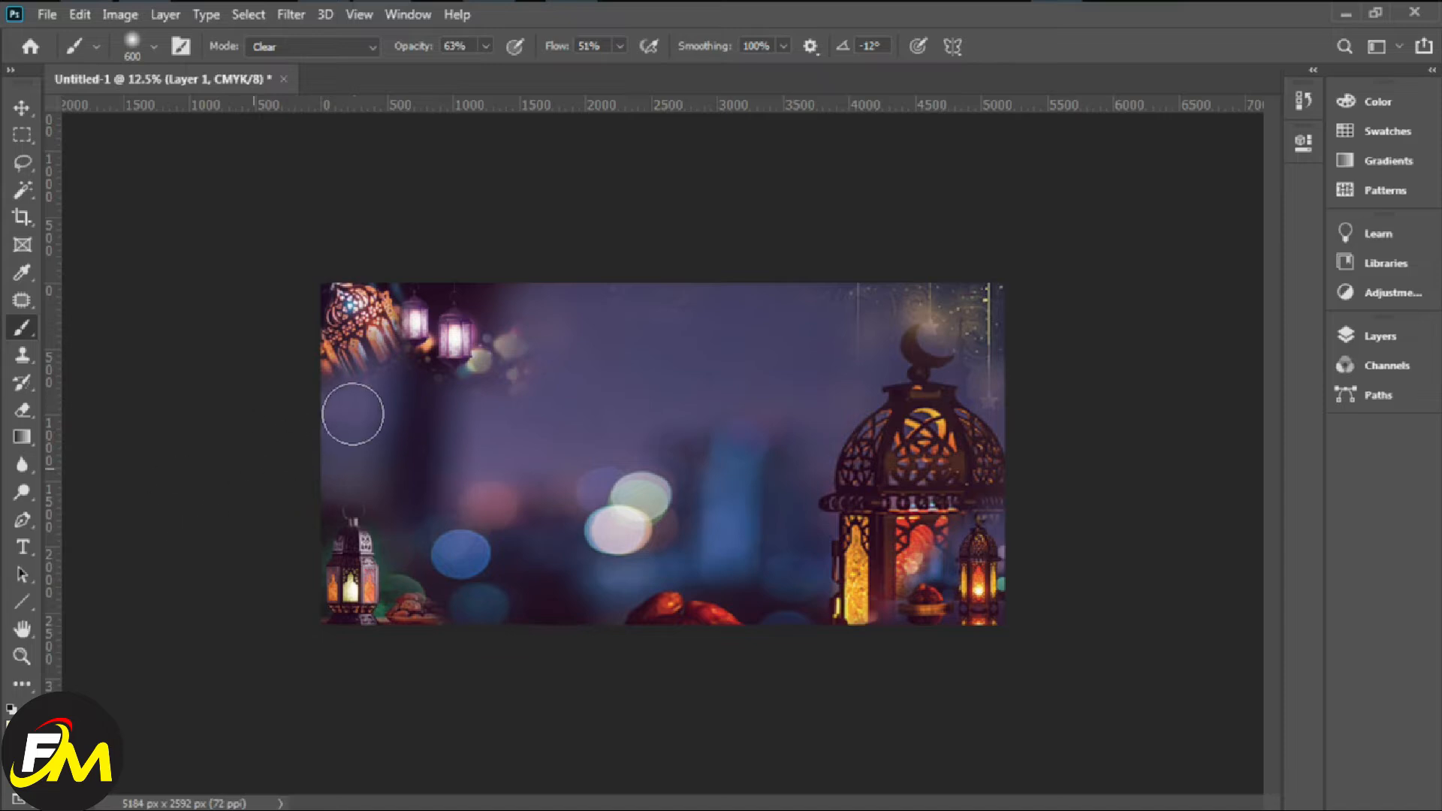
key(v)
click(568, 231)
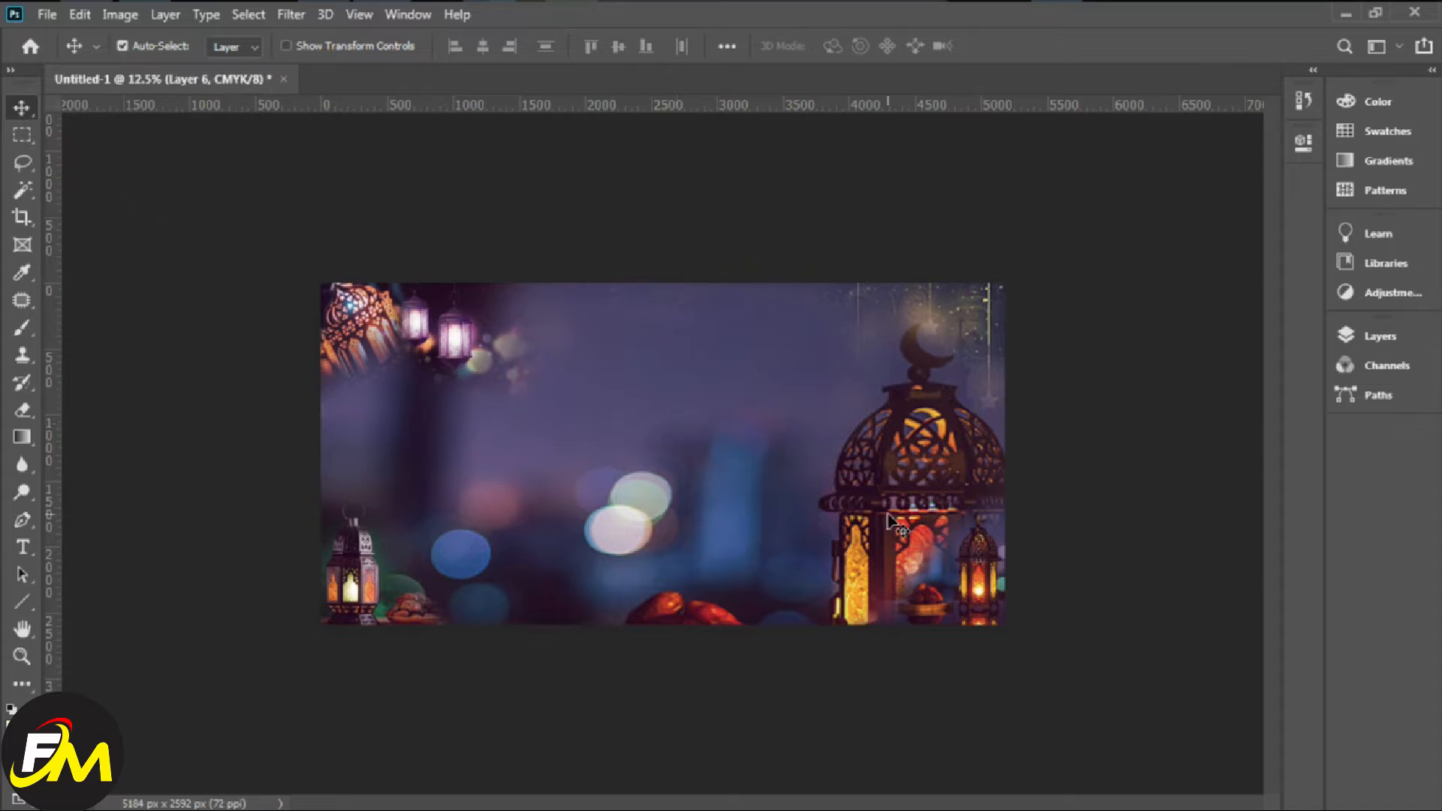
drag(889, 518, 929, 531)
click(308, 196)
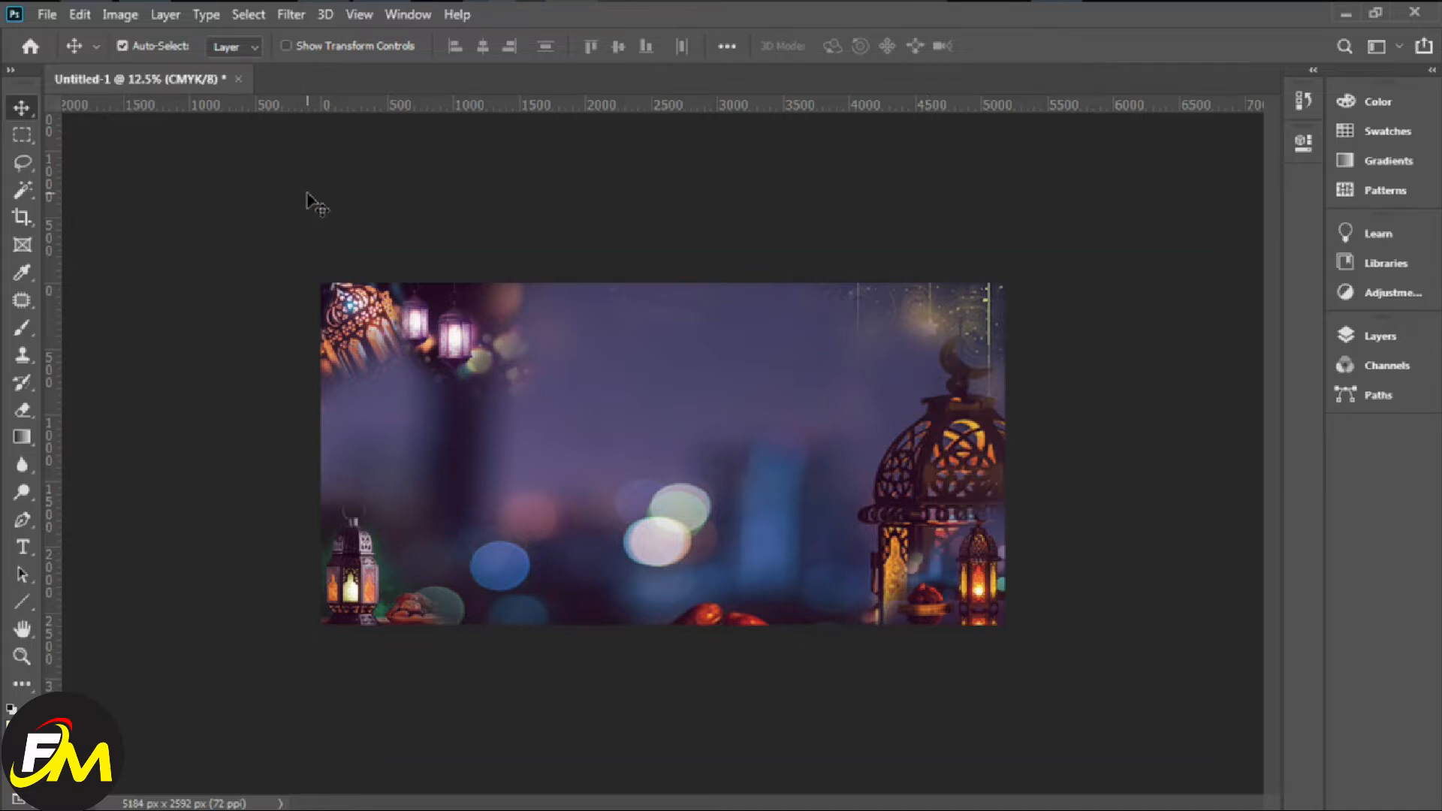
Open the ramadan-background-with-golden-lantern-vector image from the ramadan folder, copy it and close it.
key(ctrl+o)
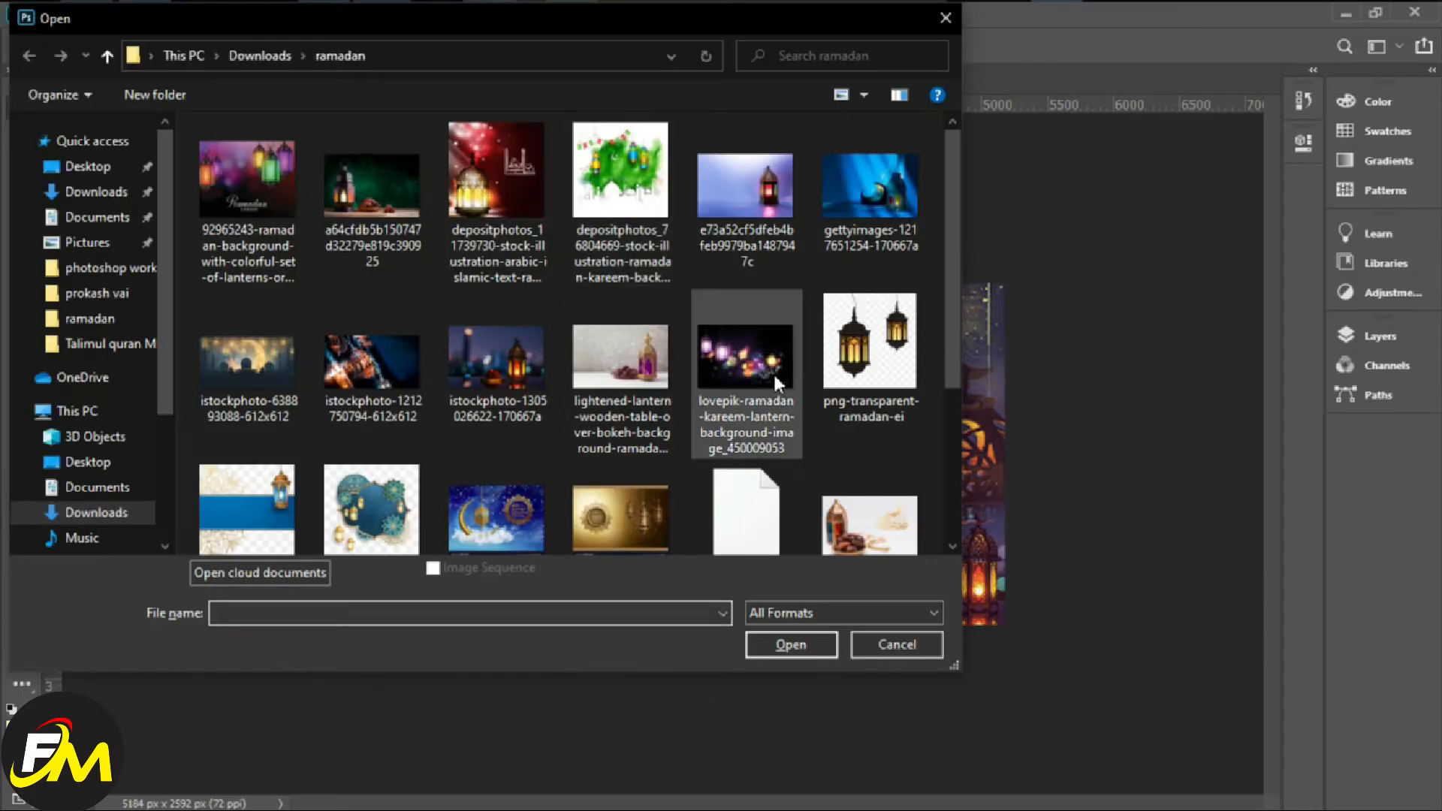
scroll(461, 443, down, 1)
click(521, 475)
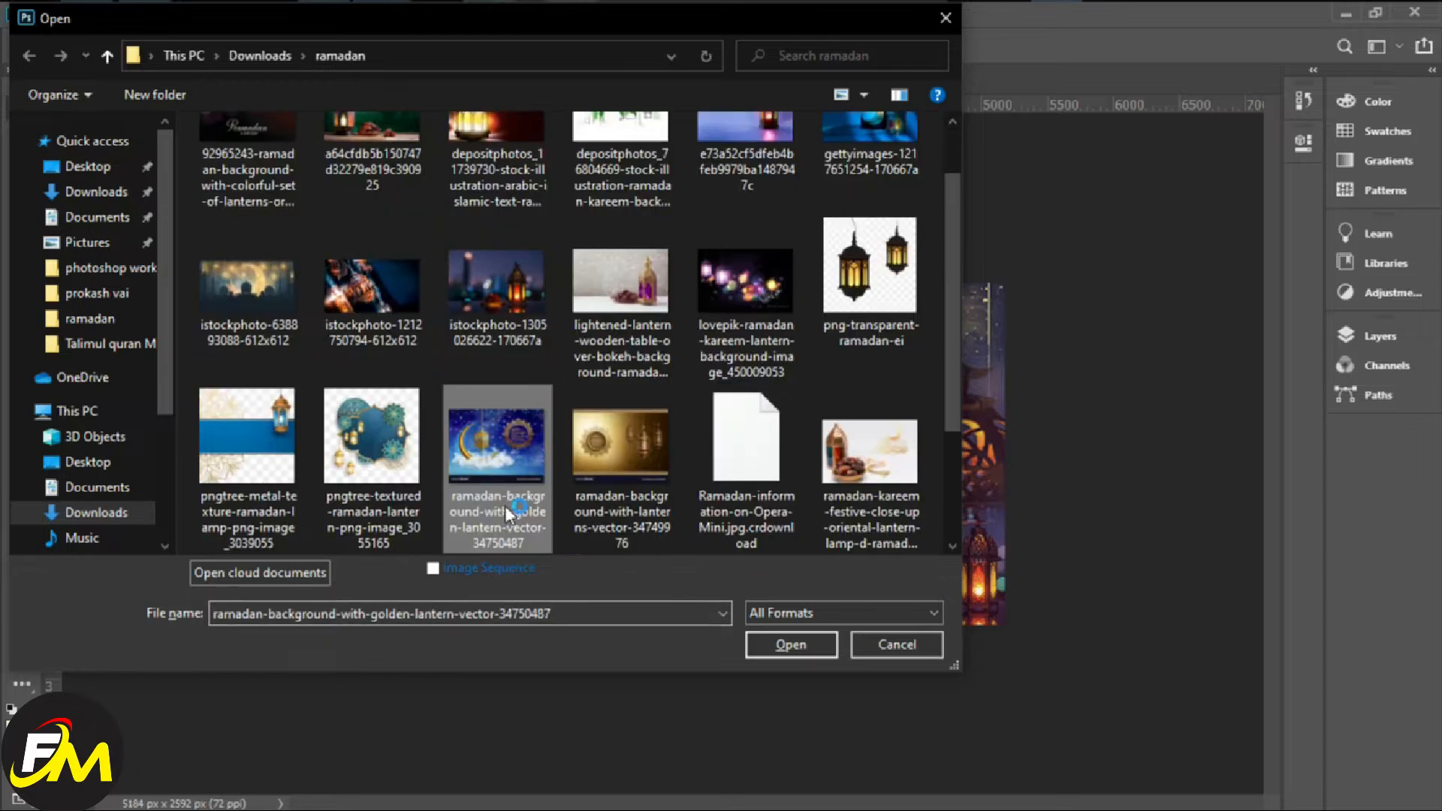
double_click(521, 475)
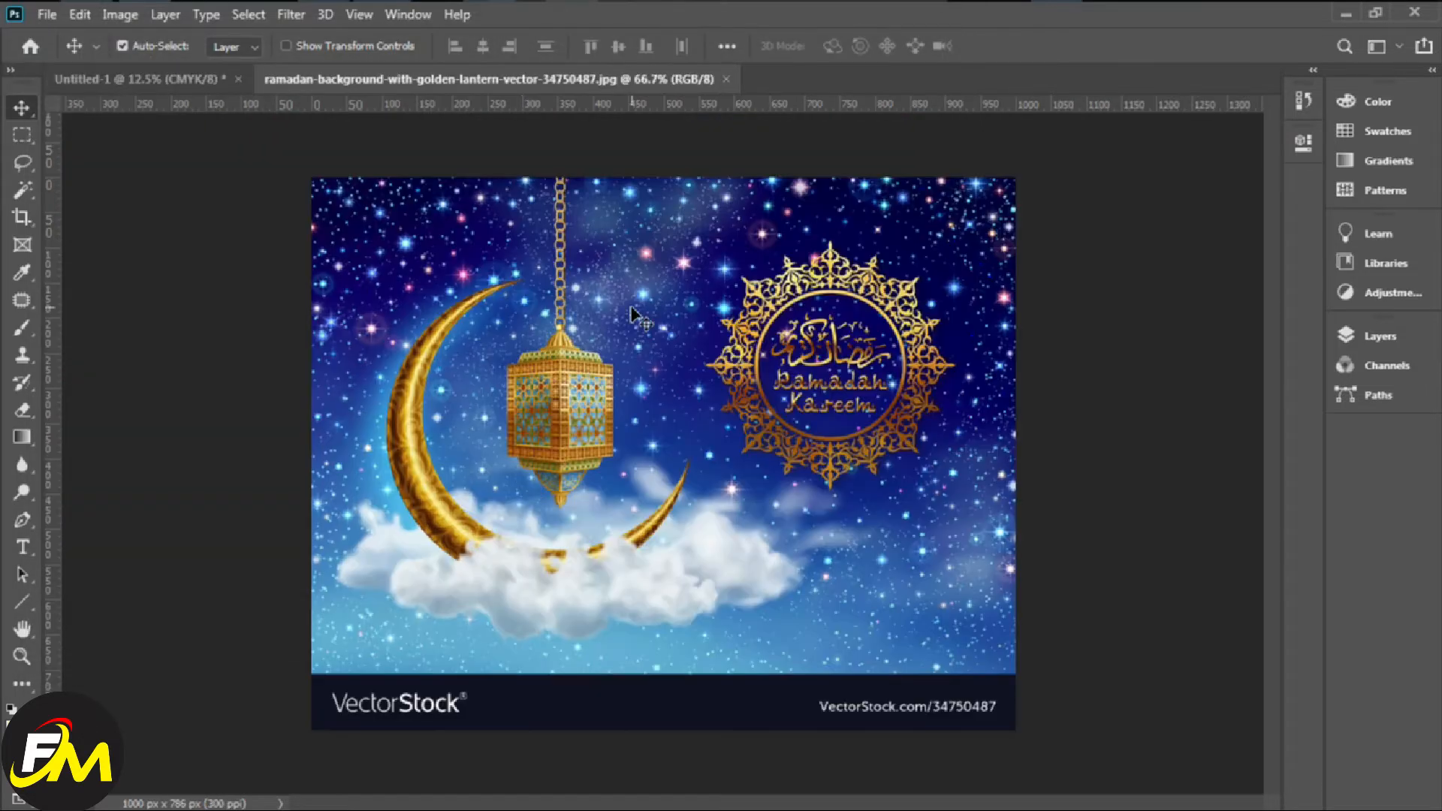
key(ctrl+w)
click(711, 318)
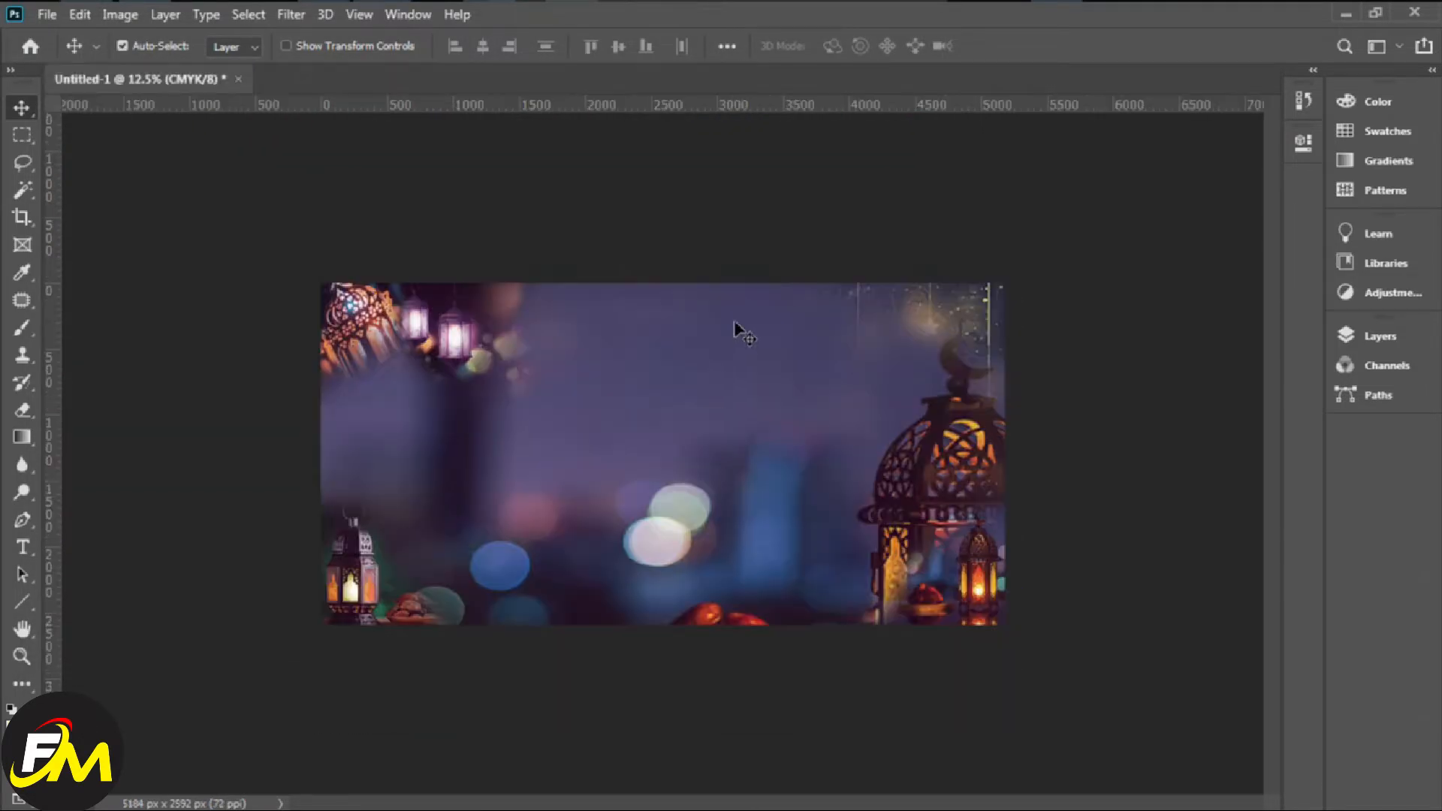
Paste the golden-lantern image into the banner, move it and scale it up to cover the whole banner.
key(ctrl+v)
drag(666, 451, 391, 336)
key(ctrl+t)
drag(453, 375, 1179, 614)
key(Return)
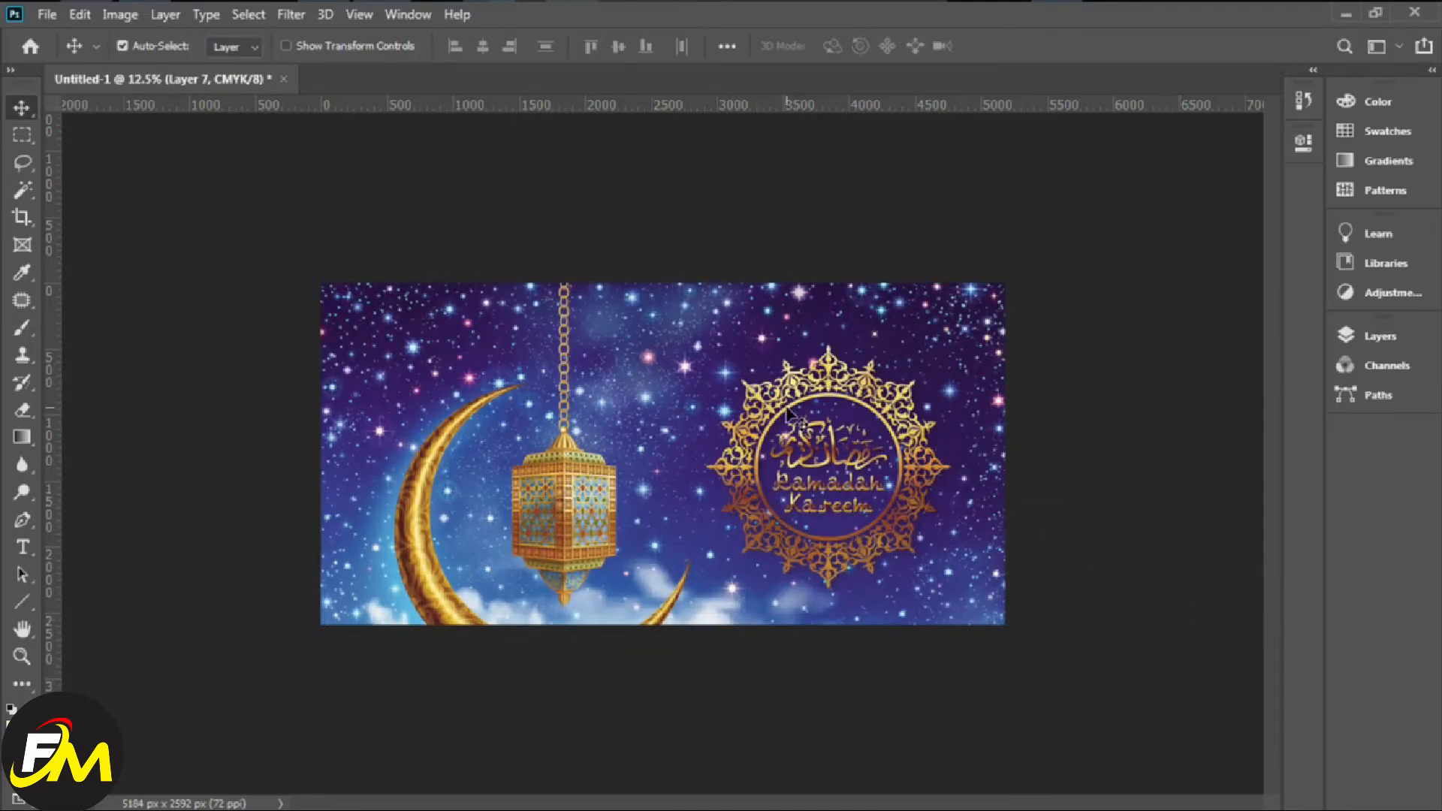
Remove the VectorStock watermark strip from the bottom of the pasted golden-lantern image.
click(26, 326)
key(ctrl+minus)
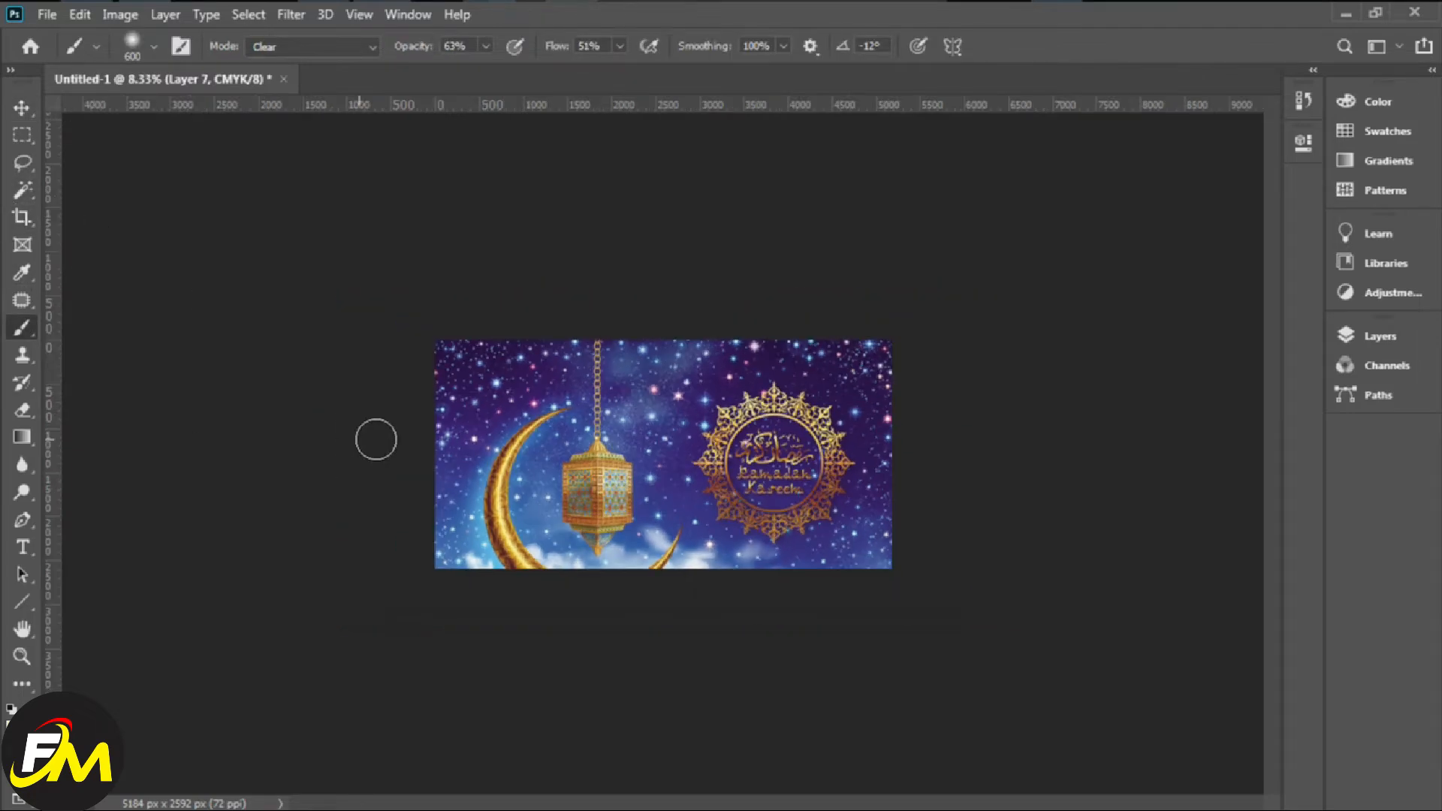
key(v)
key(m)
drag(434, 335, 911, 554)
key(ctrl+x)
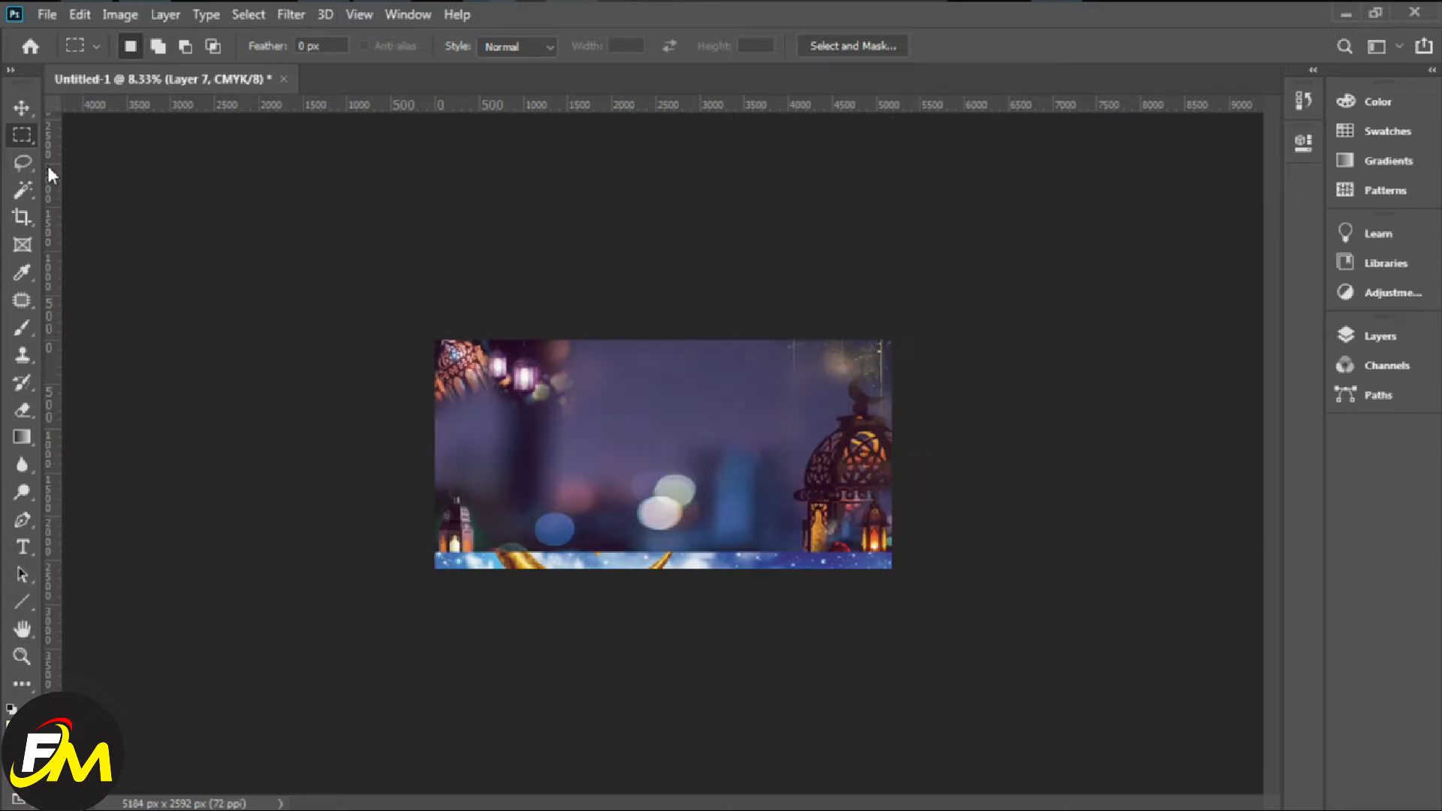
click(22, 108)
drag(628, 560, 642, 443)
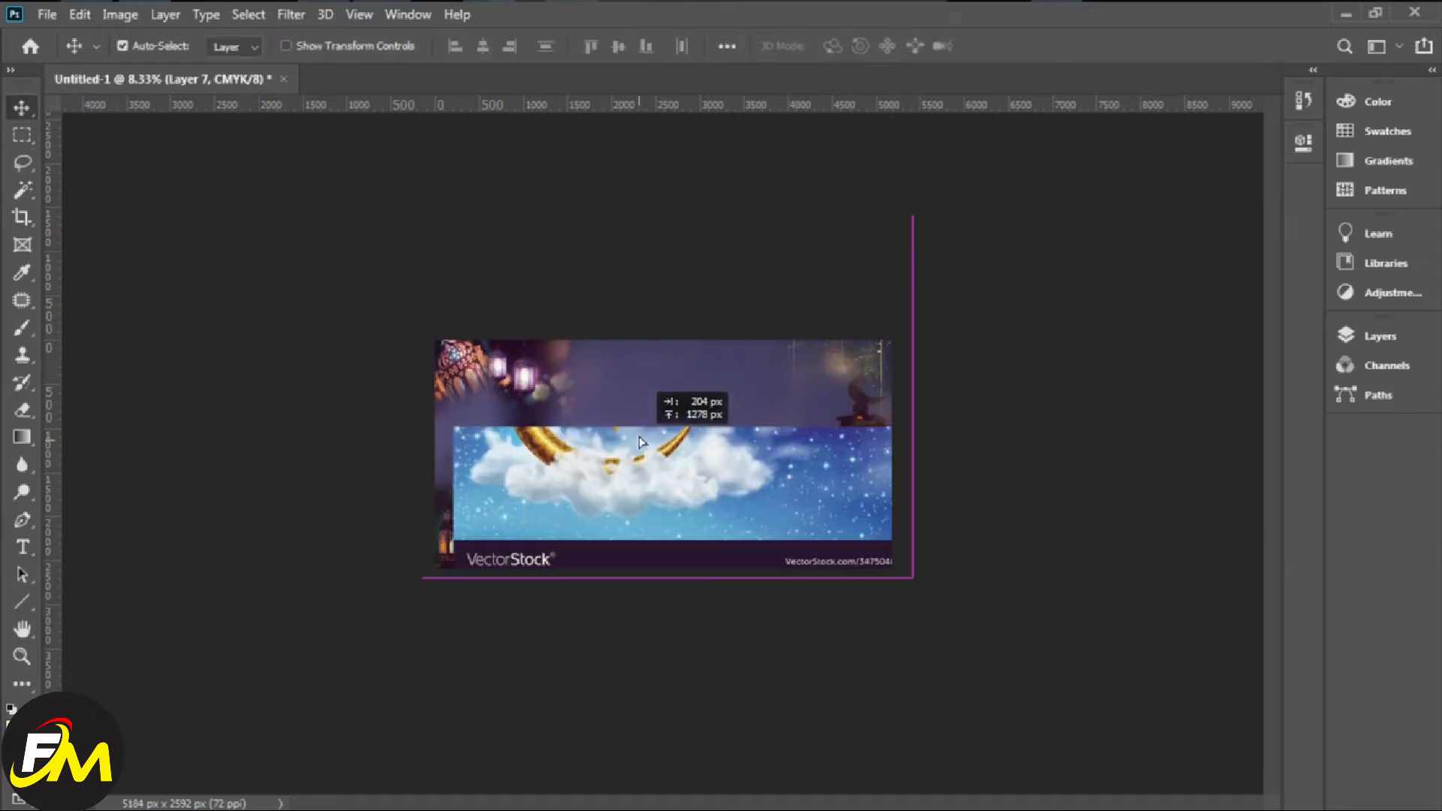
key(alt+l)
key(Escape)
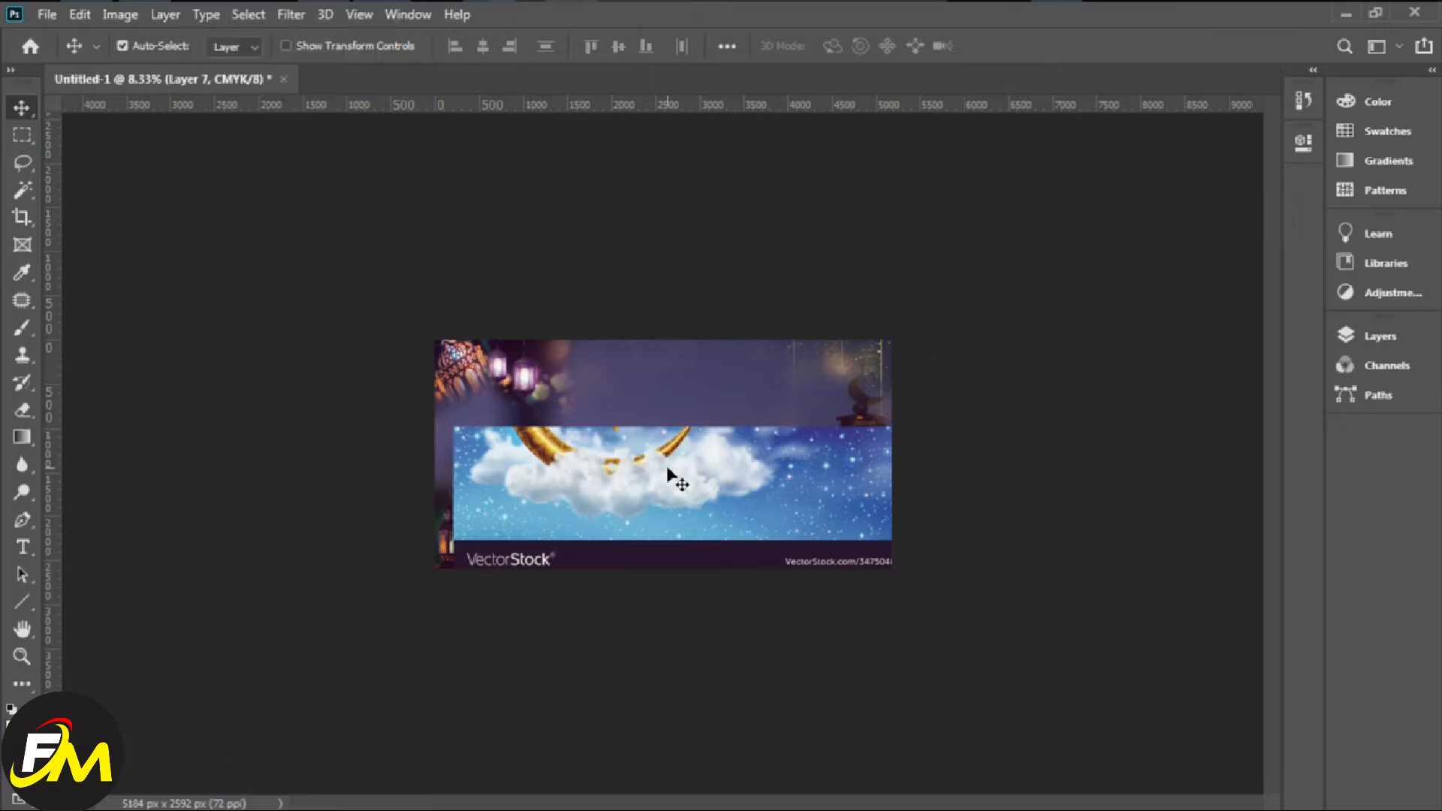
key(Delete)
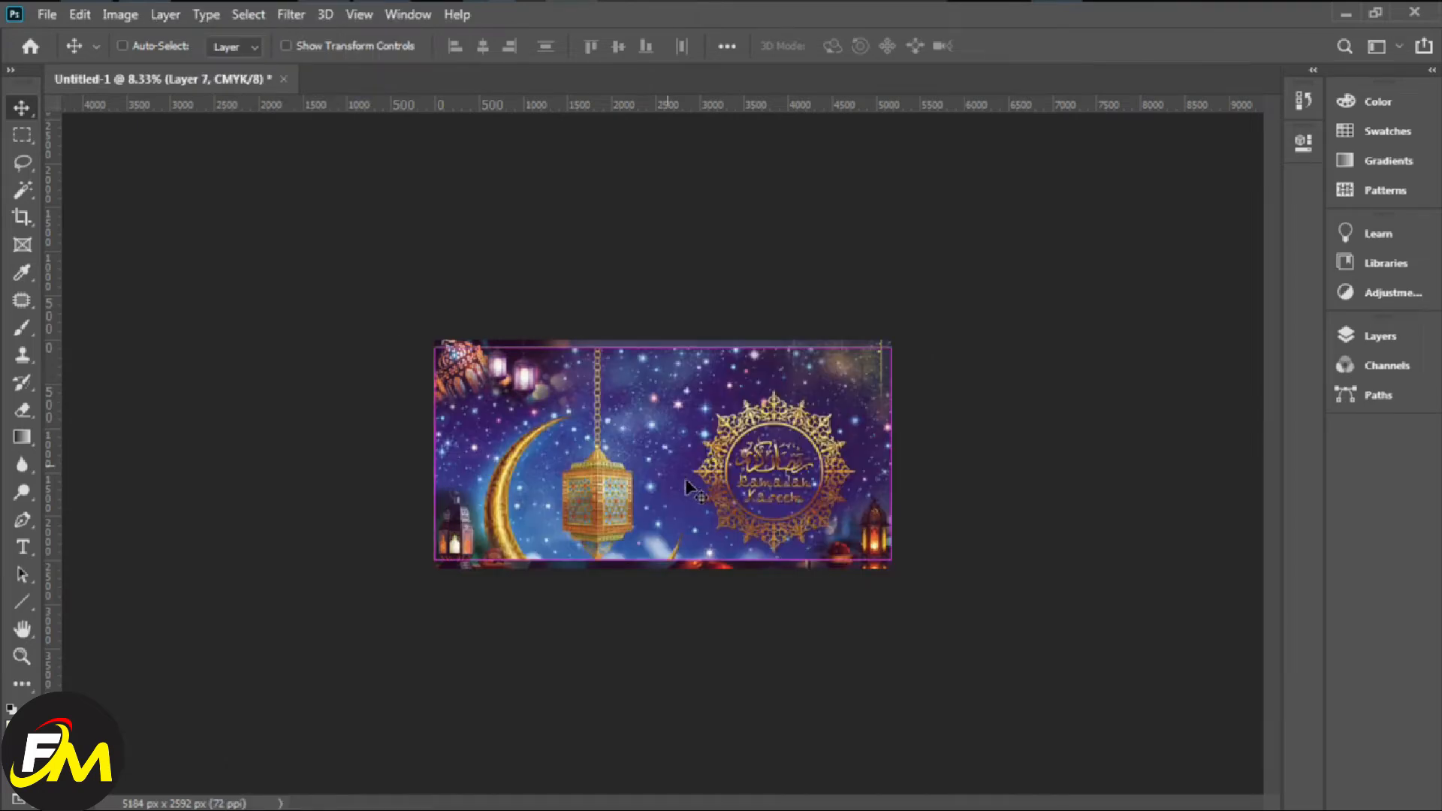
drag(666, 462, 666, 447)
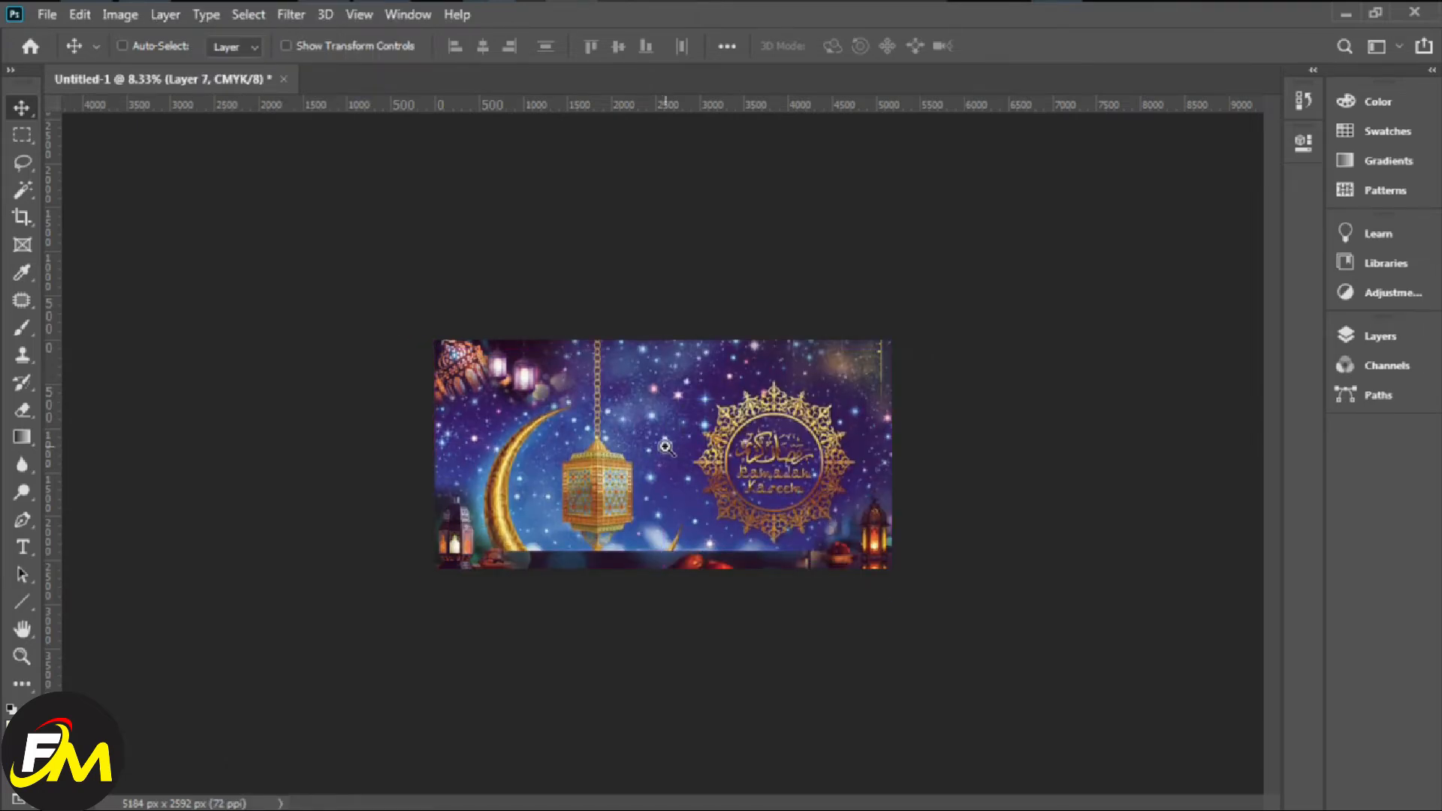
Erase parts of the golden-lantern layer with a large soft brush in Clear mode to reveal the bokeh background.
key(ctrl+plus)
key(ctrl+plus)
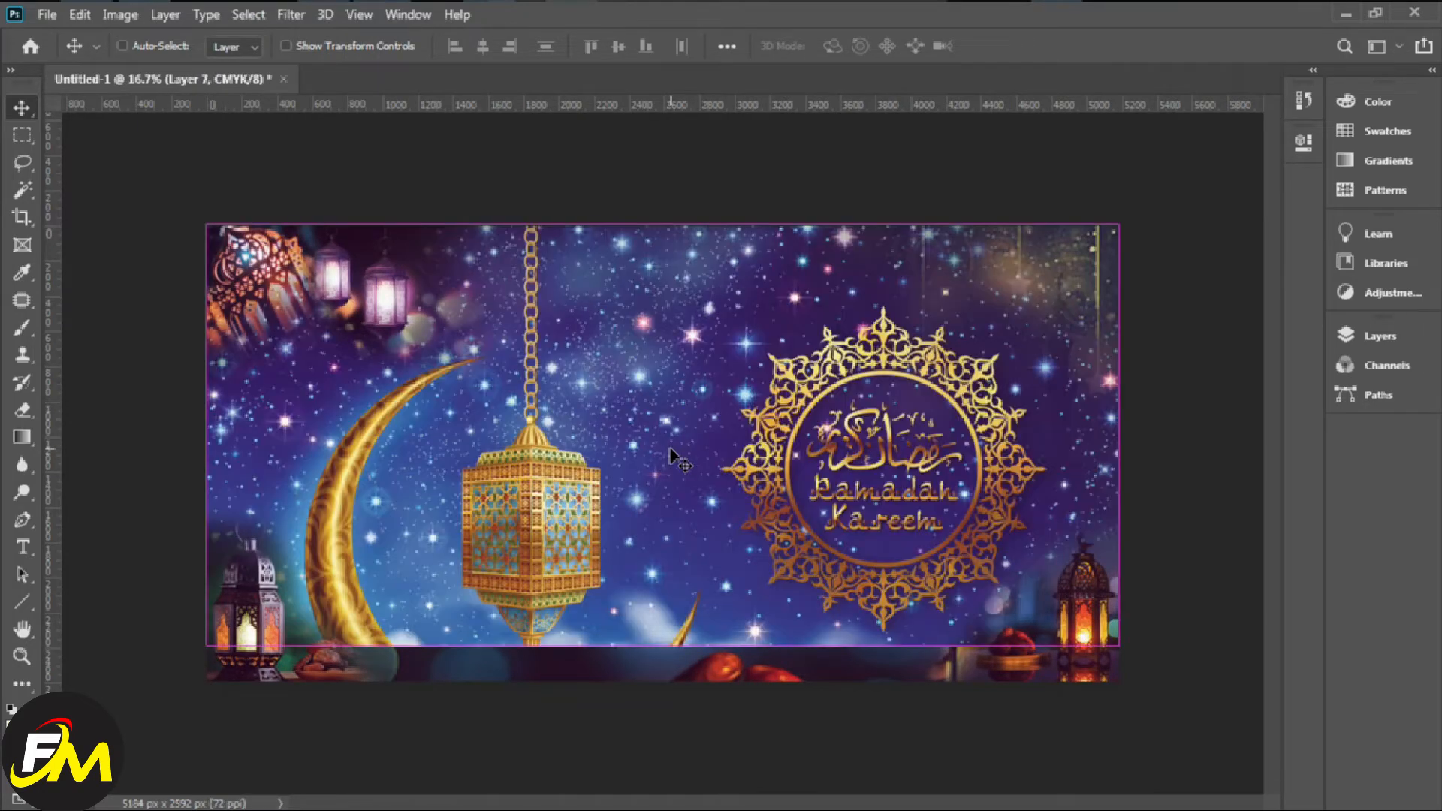
click(26, 328)
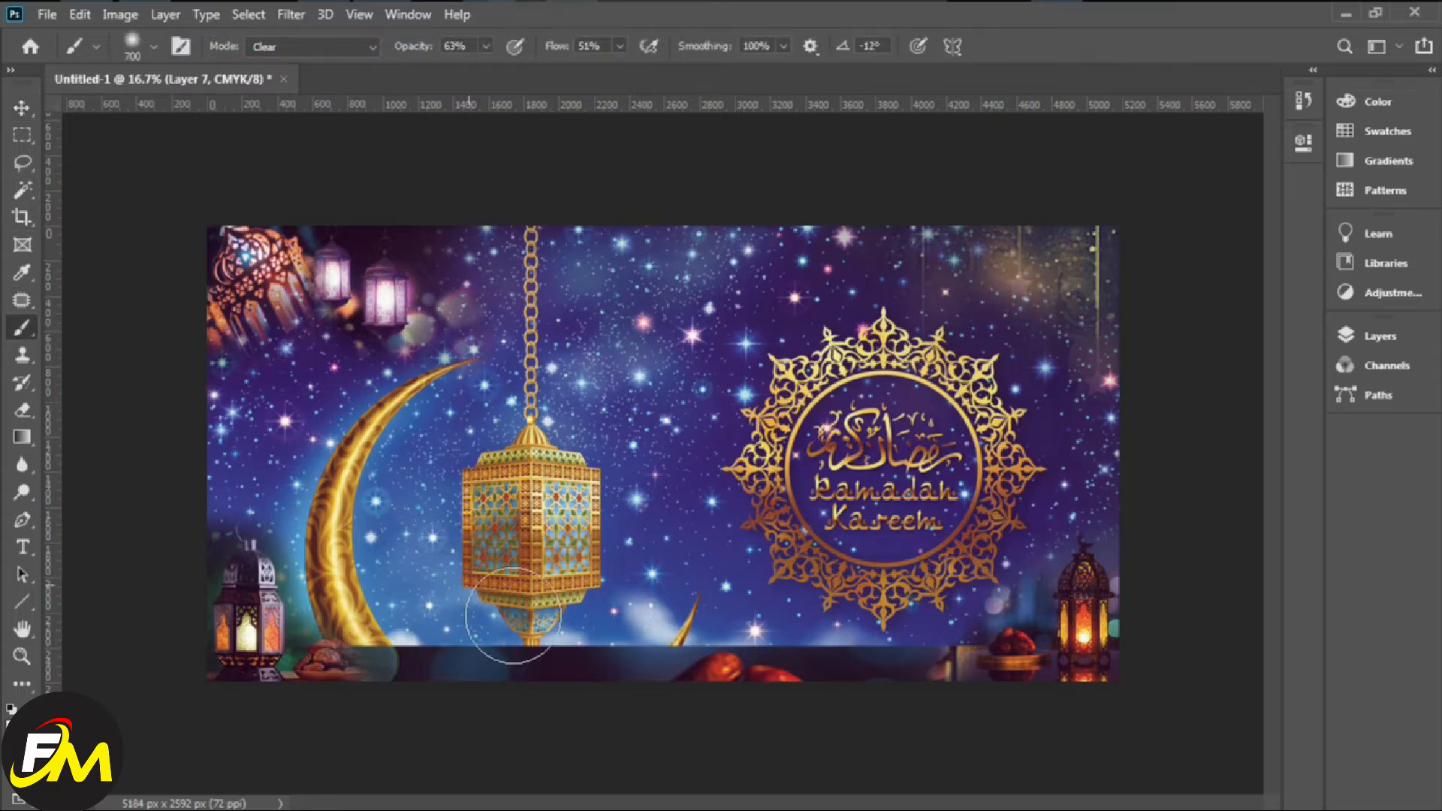
mouse_move(789, 628)
mouse_down()
mouse_move(1111, 418)
mouse_move(1054, 565)
mouse_move(1034, 417)
mouse_move(1094, 419)
mouse_move(1095, 331)
mouse_move(1046, 247)
mouse_move(1030, 466)
mouse_move(1011, 511)
mouse_up()
mouse_move(563, 383)
mouse_down()
mouse_move(601, 542)
mouse_move(85, 416)
mouse_move(483, 518)
mouse_move(611, 525)
mouse_move(346, 575)
mouse_move(554, 458)
mouse_move(579, 595)
mouse_move(499, 692)
mouse_move(504, 785)
mouse_move(502, 696)
mouse_move(451, 676)
mouse_move(428, 637)
mouse_move(313, 775)
mouse_up()
mouse_move(532, 573)
mouse_down()
mouse_move(601, 632)
mouse_move(653, 536)
mouse_move(644, 549)
mouse_move(672, 562)
mouse_move(631, 573)
mouse_move(800, 698)
mouse_move(691, 692)
mouse_move(900, 729)
mouse_up()
Raise the brush opacity to 91% and erase more of the crescent and lower areas to blend the layers.
click(486, 46)
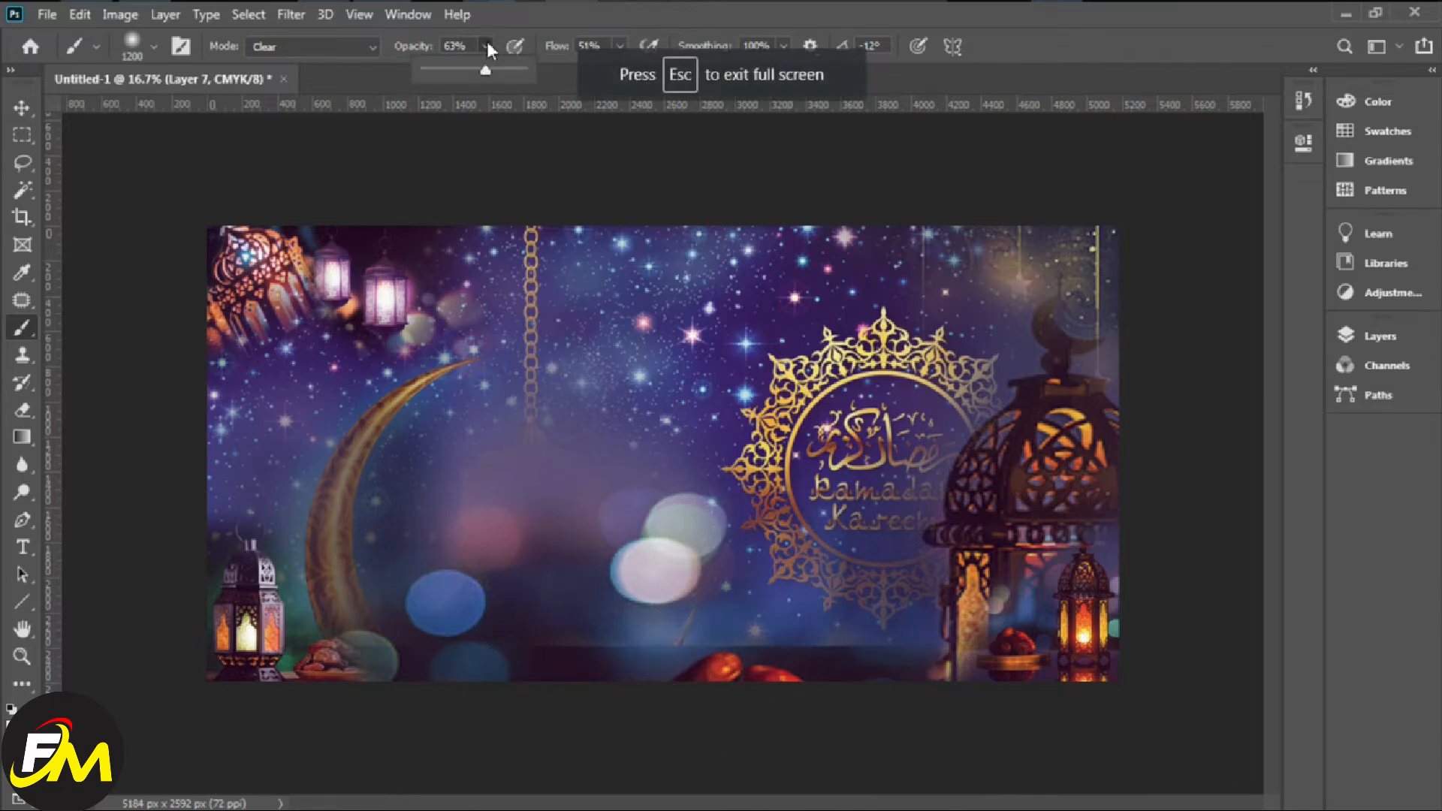
click(670, 585)
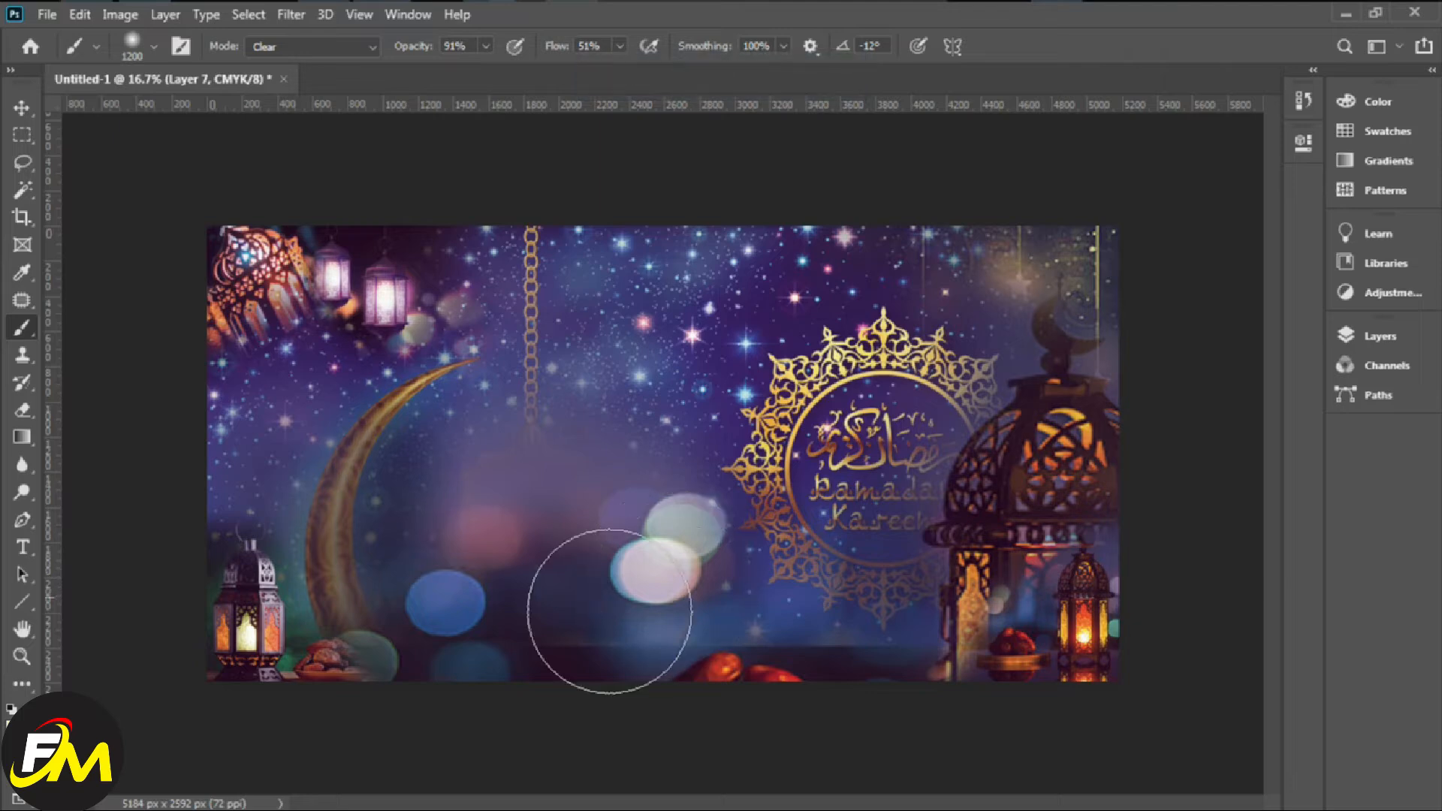
mouse_move(779, 451)
mouse_down()
mouse_move(601, 624)
mouse_move(866, 653)
mouse_move(416, 658)
mouse_move(834, 641)
mouse_move(563, 684)
mouse_up()
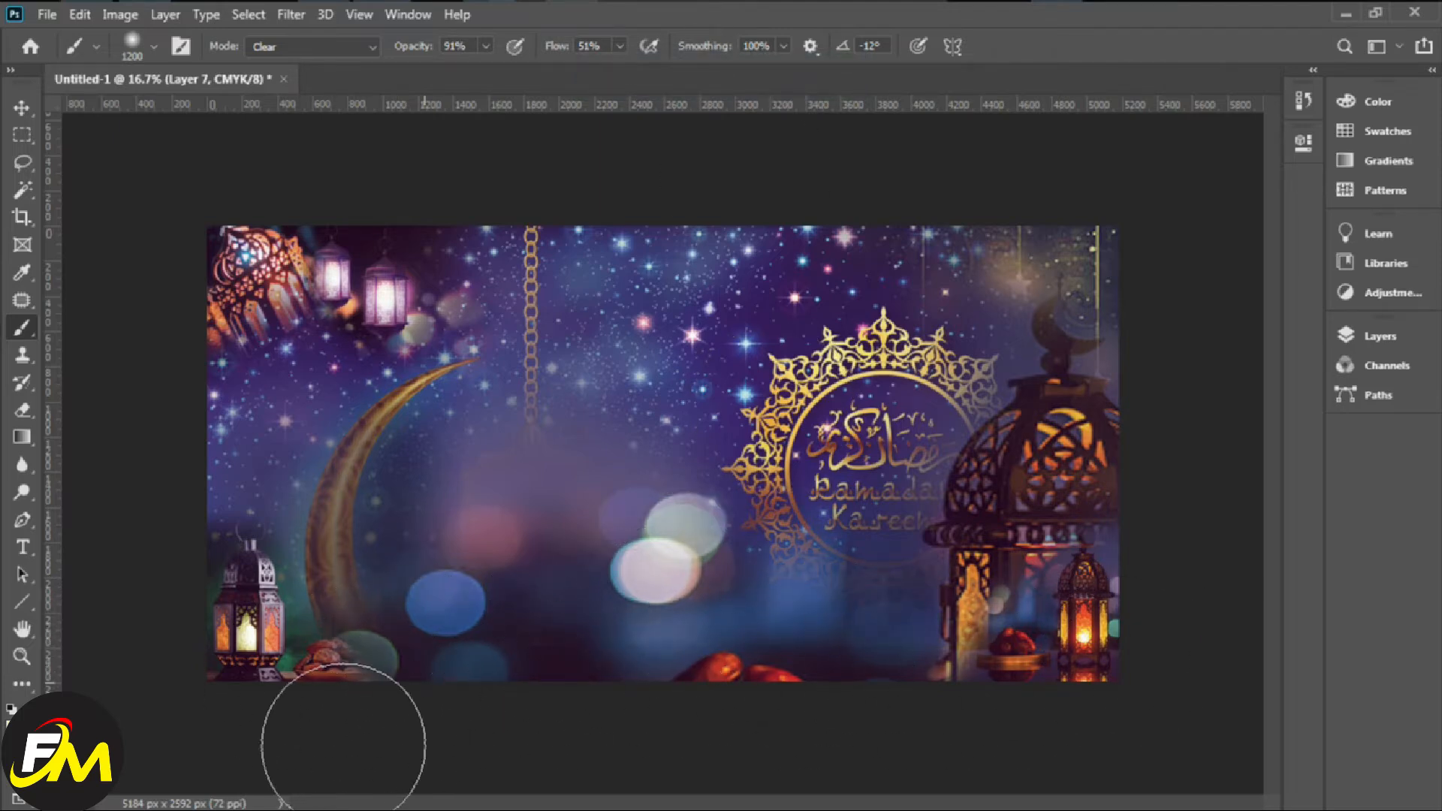
mouse_move(343, 745)
mouse_down()
mouse_move(200, 581)
mouse_move(264, 452)
mouse_move(194, 570)
mouse_move(280, 421)
mouse_move(241, 475)
mouse_move(449, 510)
mouse_move(396, 413)
mouse_move(410, 449)
mouse_move(452, 392)
mouse_move(391, 390)
mouse_move(225, 515)
mouse_up()
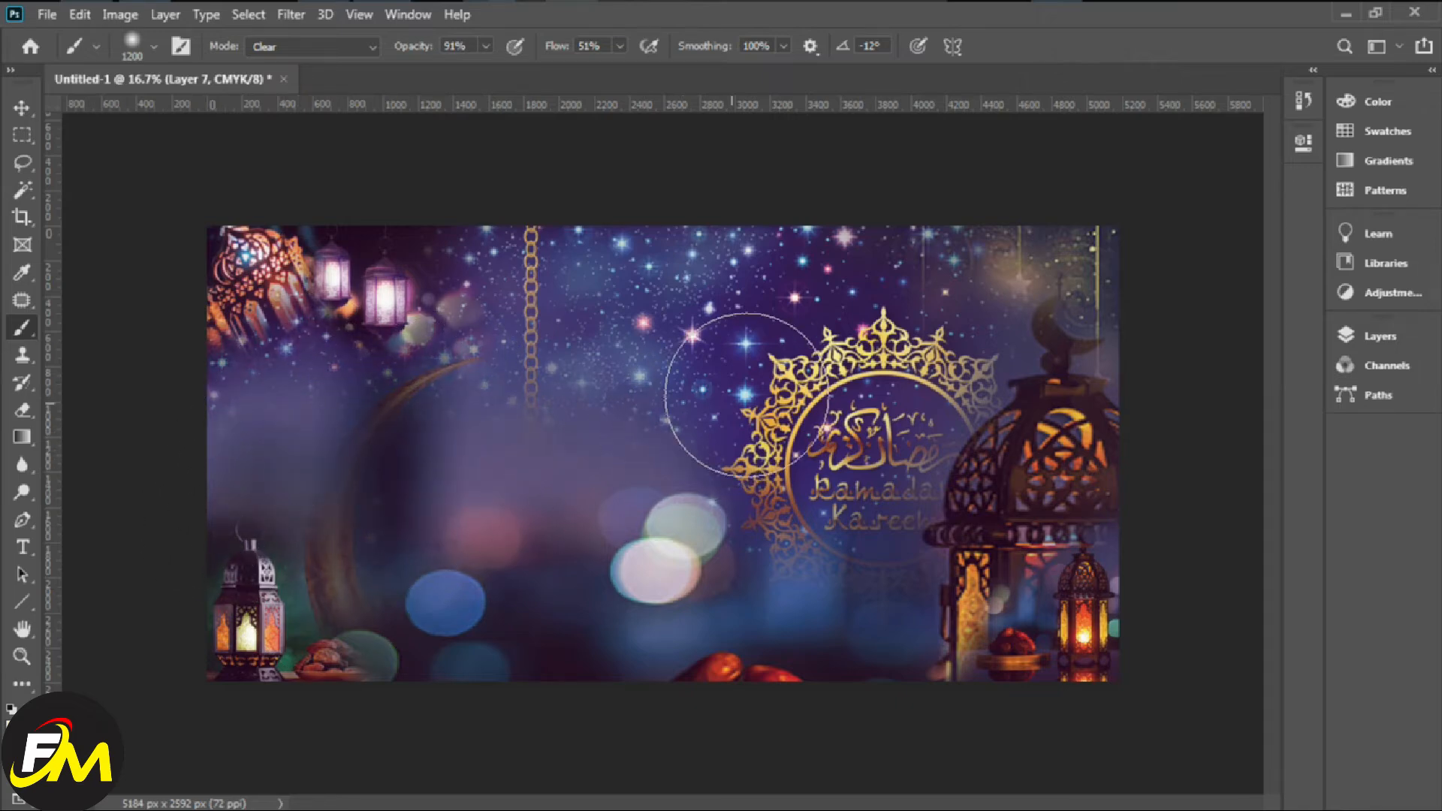
mouse_move(746, 395)
mouse_down()
mouse_move(876, 232)
mouse_move(1014, 315)
mouse_up()
key(bracketright)
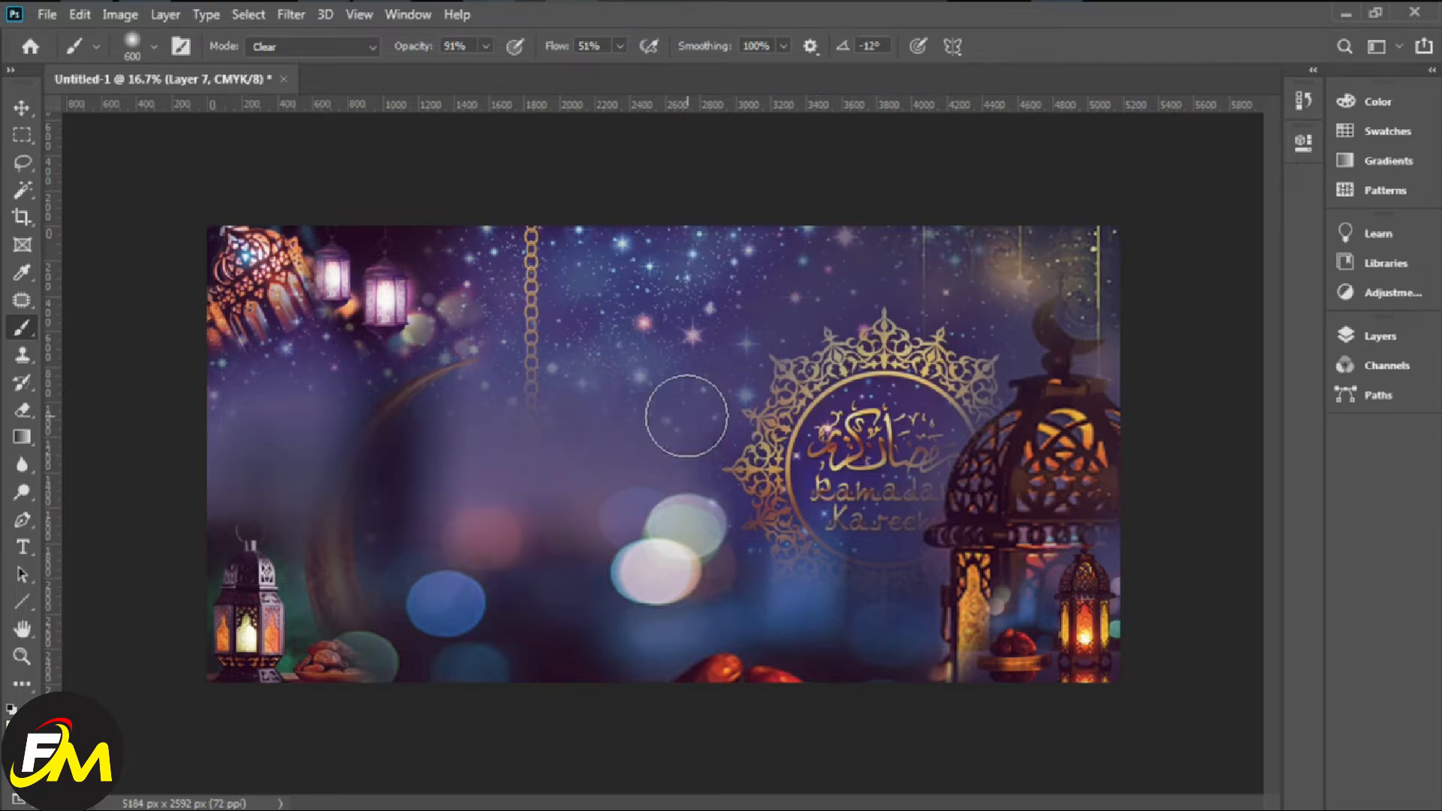
Start saving the banner and set the file type to Photoshop PSD.
key(ctrl+minus)
key(ctrl+minus)
key(ctrl+minus)
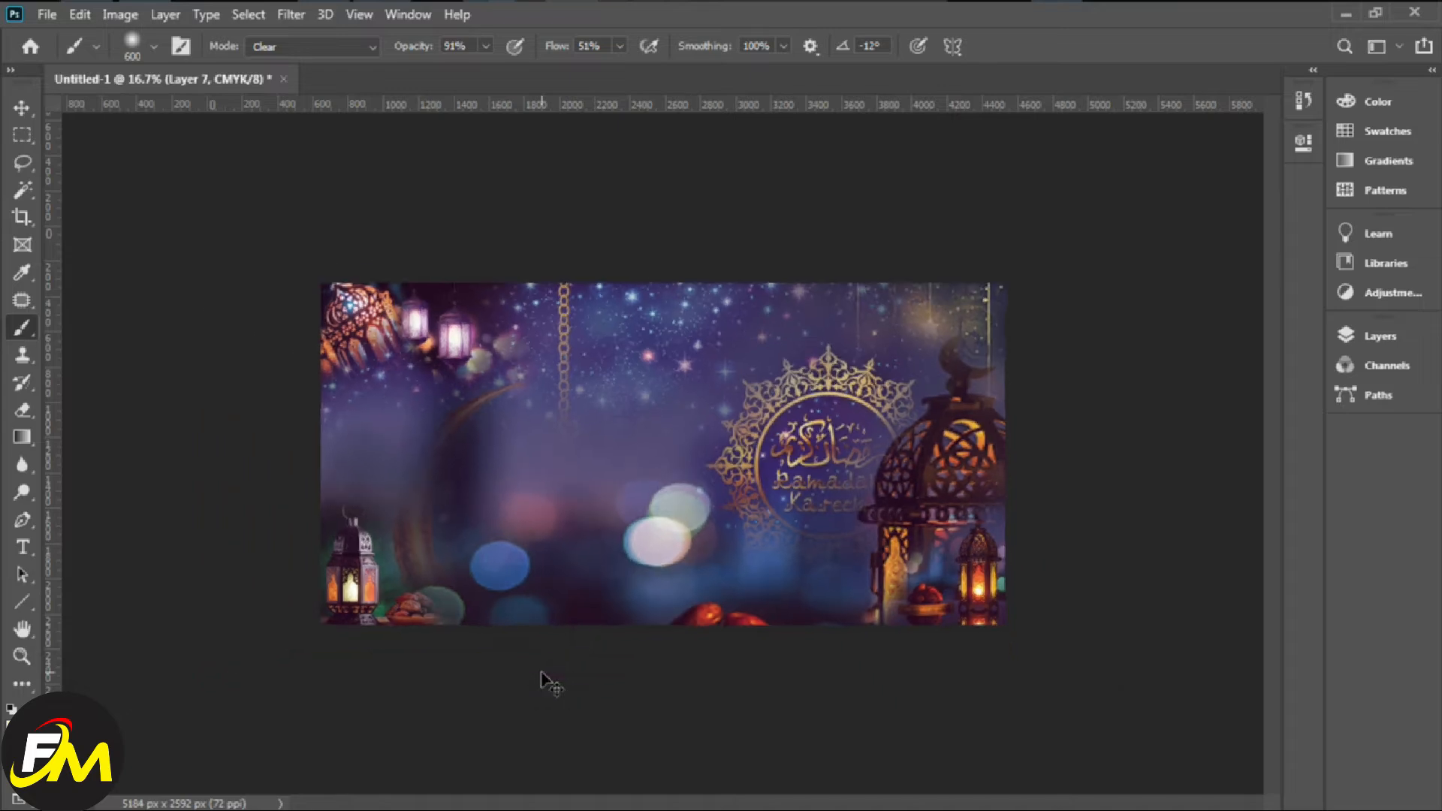
key(ctrl+plus)
key(ctrl+plus)
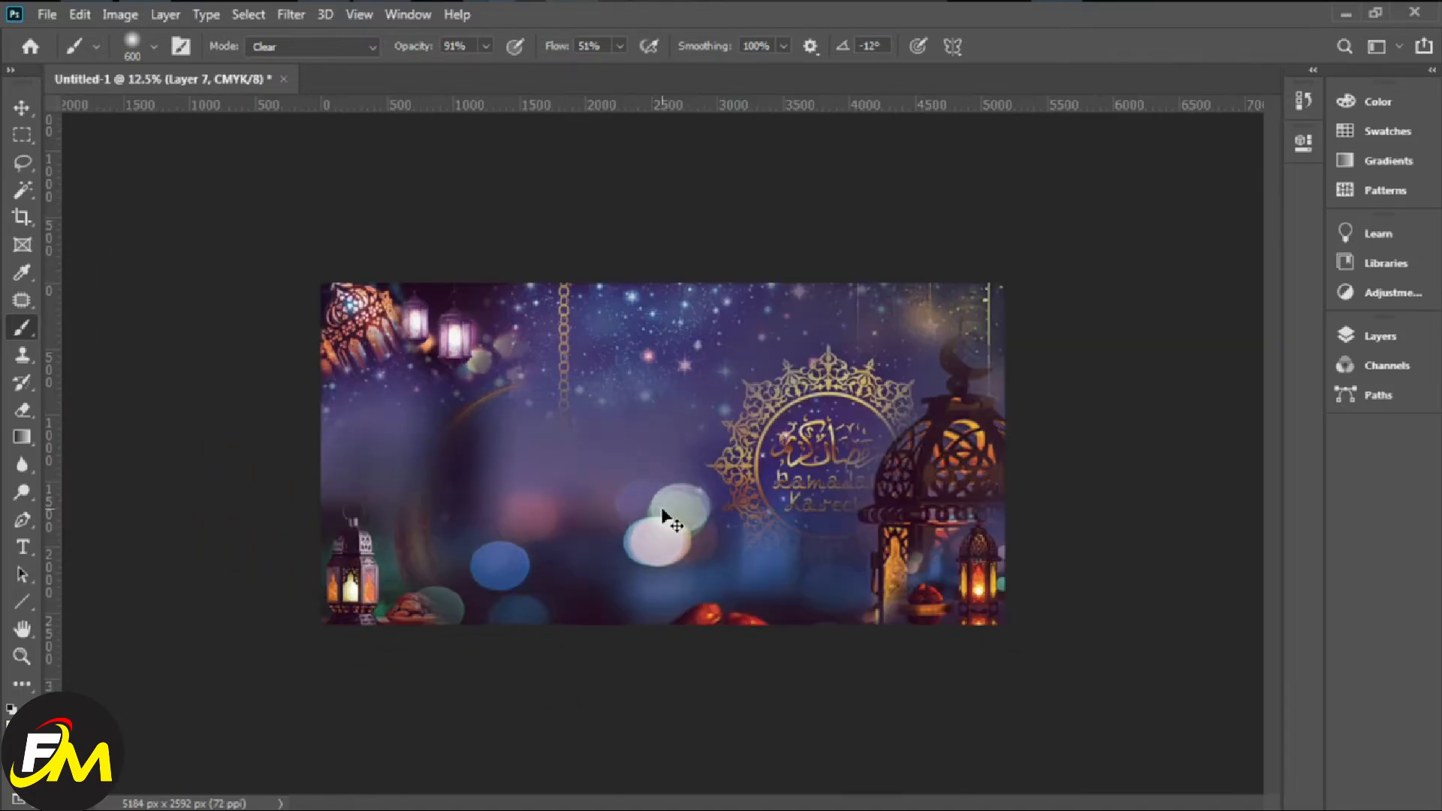
key(ctrl+s)
click(708, 602)
click(323, 562)
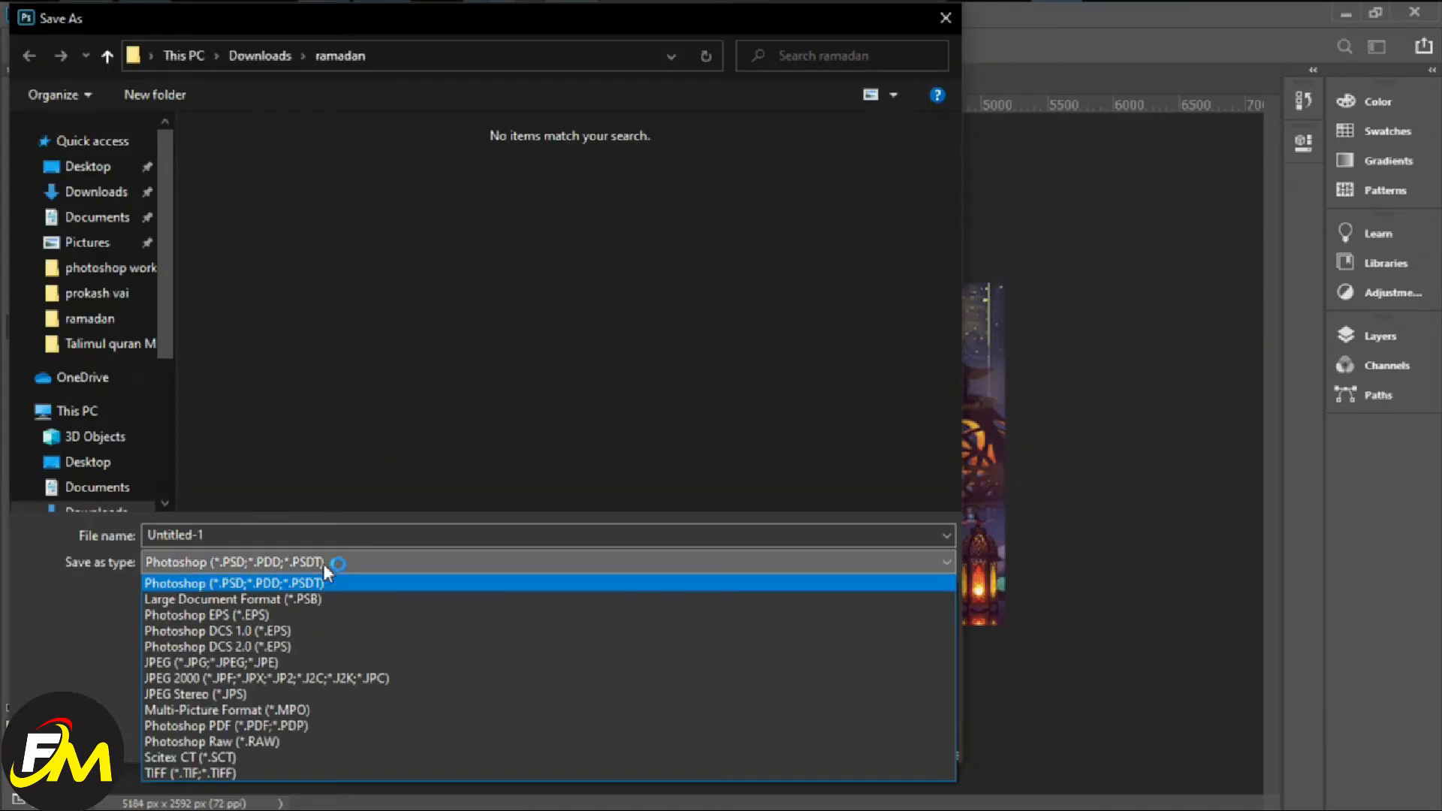
click(323, 583)
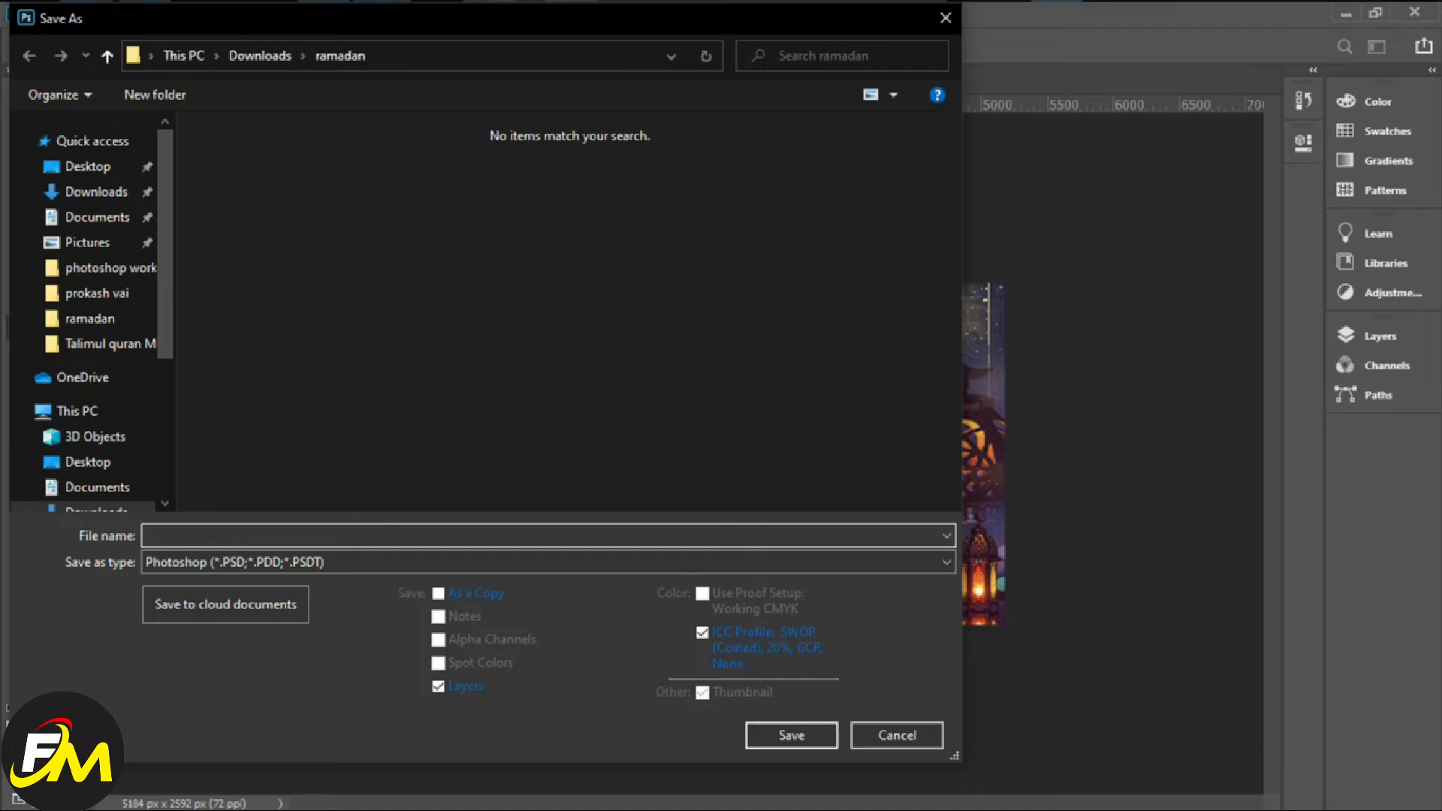
Save the banner as ramadan psd in the Downloads ramadan folder with the default Photoshop options.
text(ramadab)
key(BackSpace)
text(n)
click(96, 192)
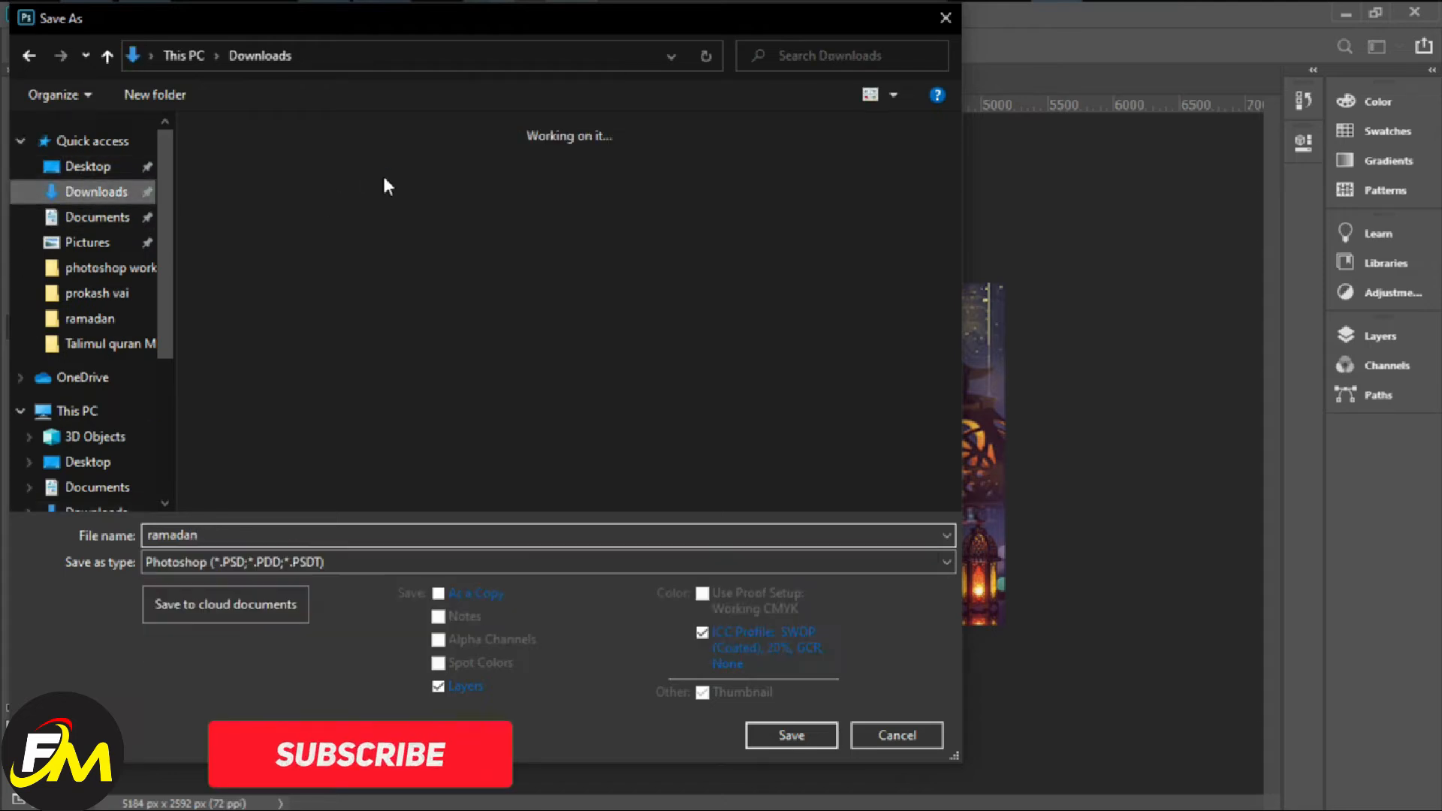
key(Return)
click(260, 531)
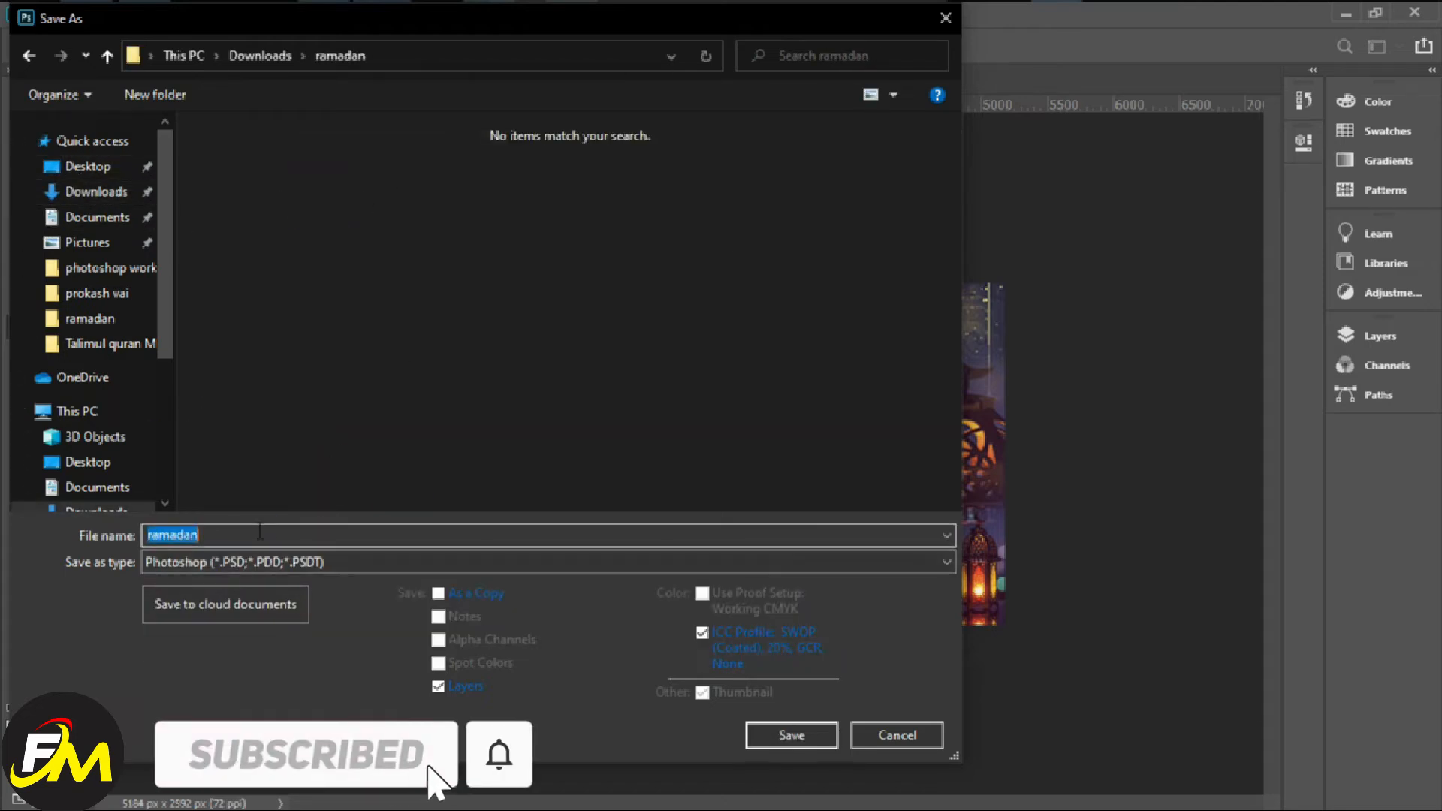
text(ramadan)
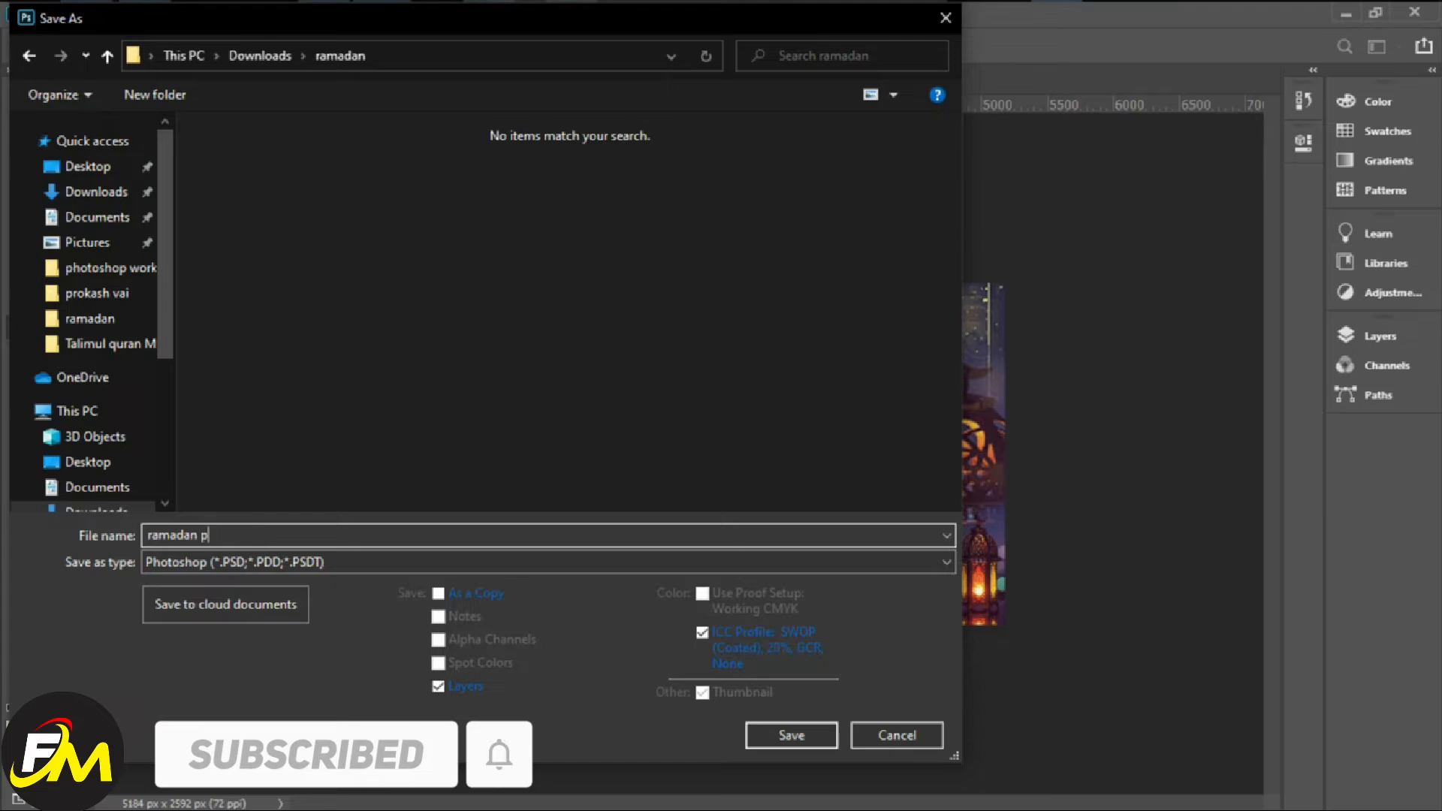
key(Return)
key(Return)
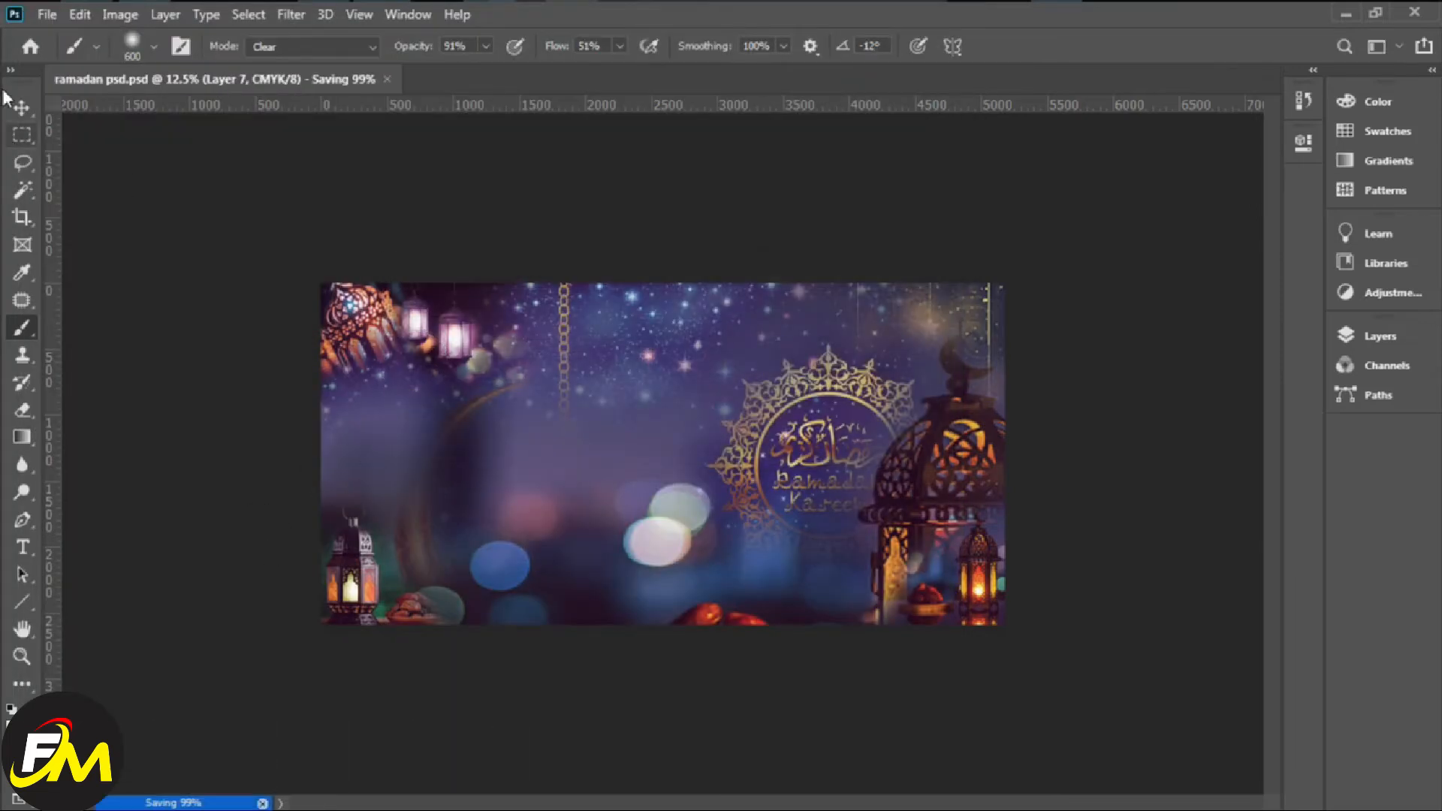
Switch to Illustrator and open the ramadan psd file from the Downloads ramadan folder.
key(super)
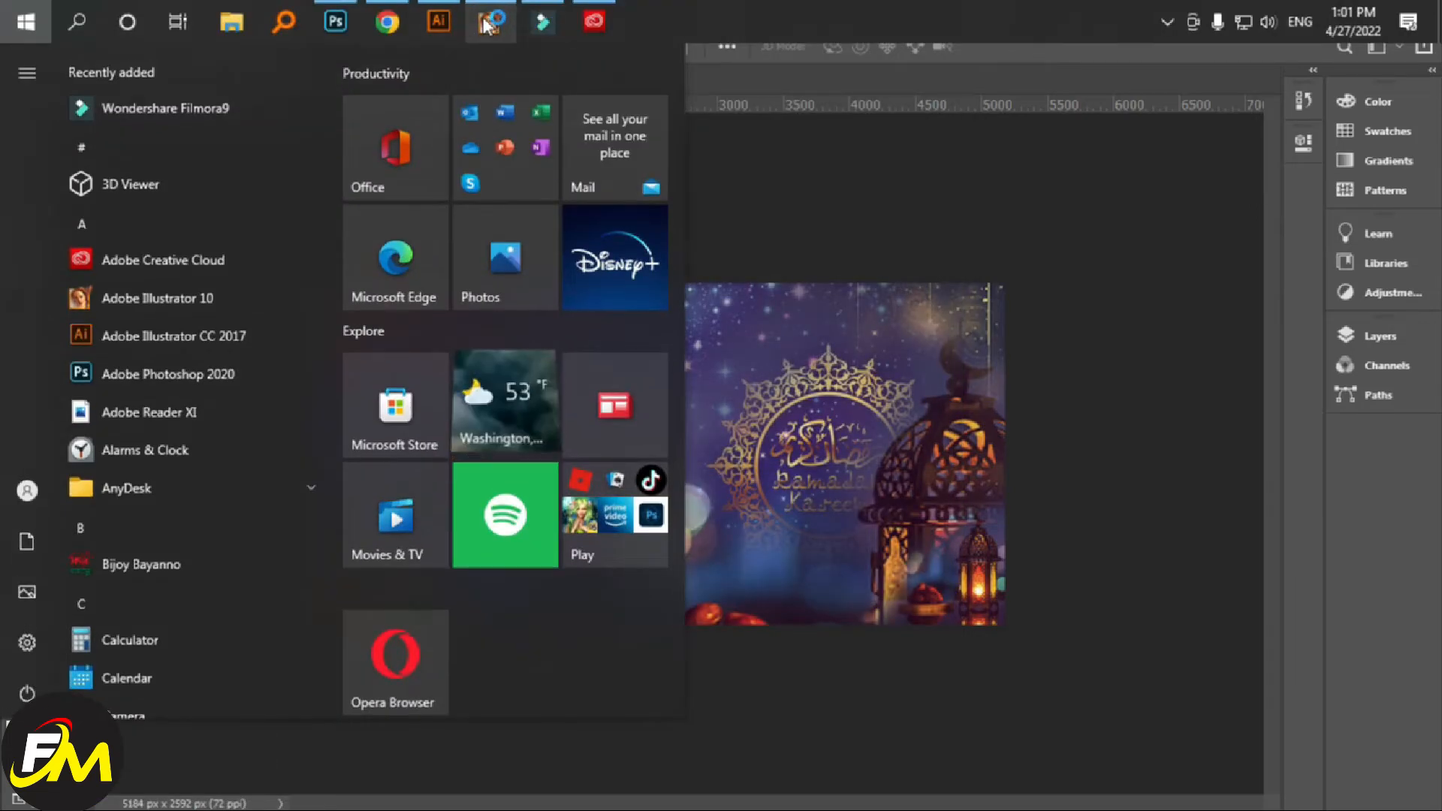
click(445, 20)
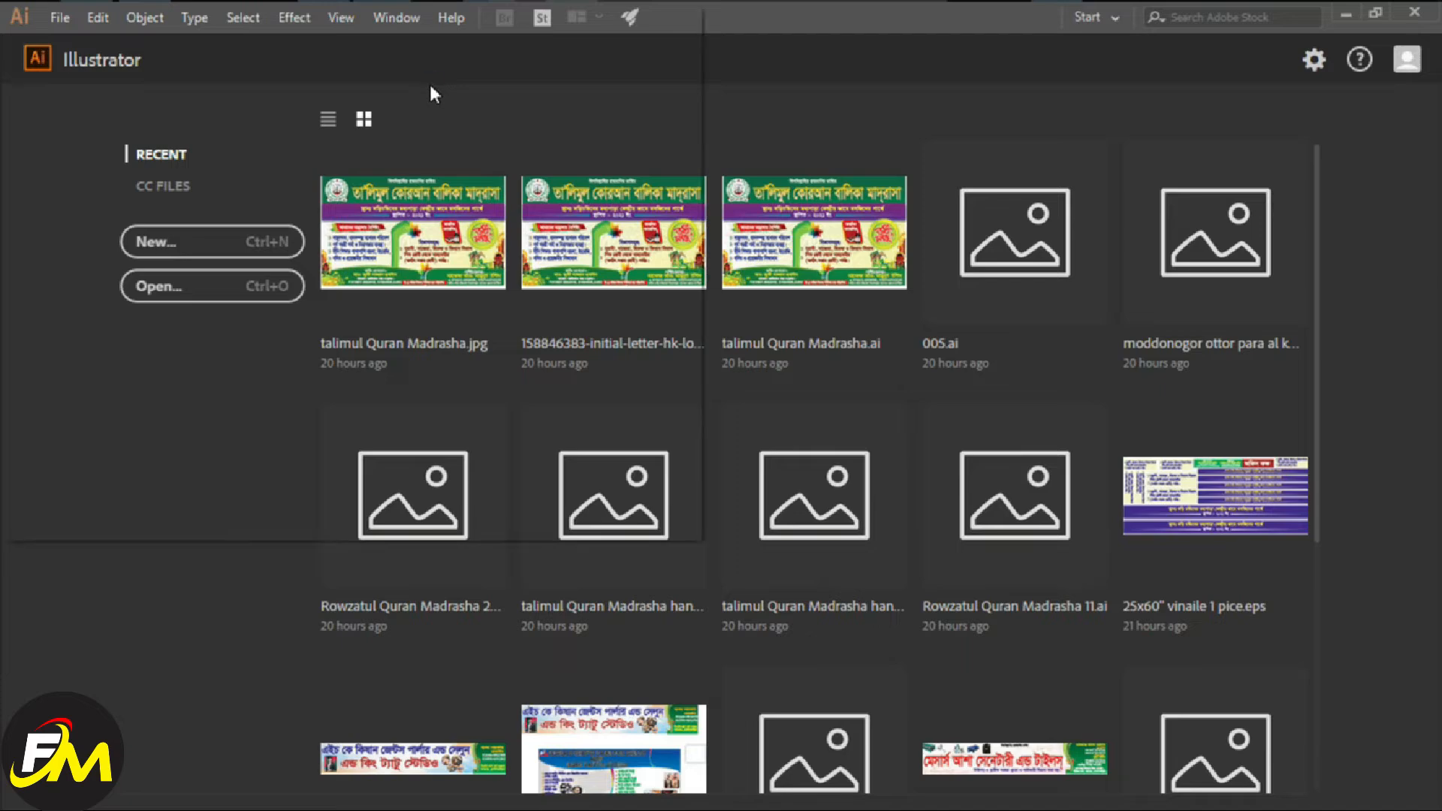
key(ctrl+o)
scroll(95, 178, up, 2)
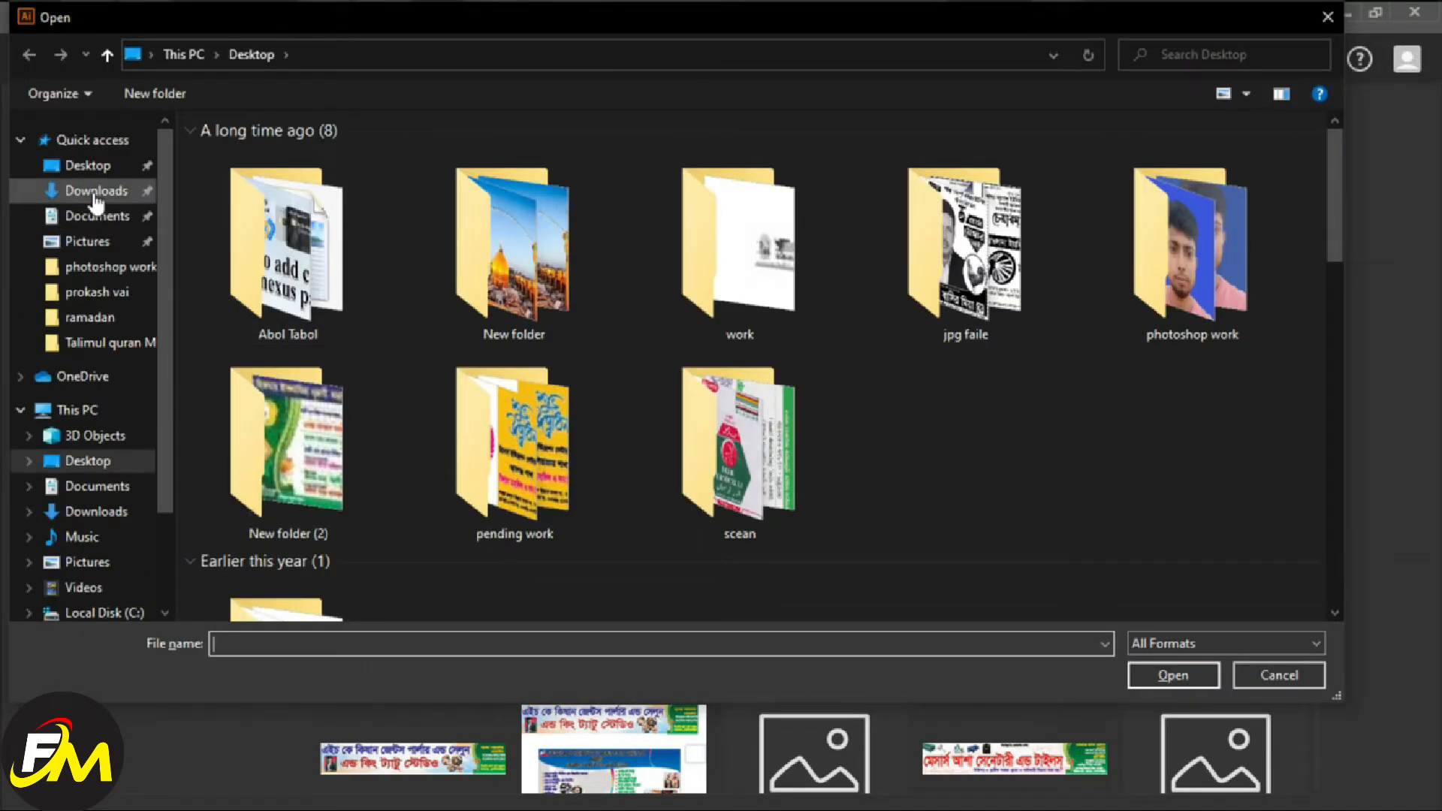
click(77, 192)
double_click(393, 186)
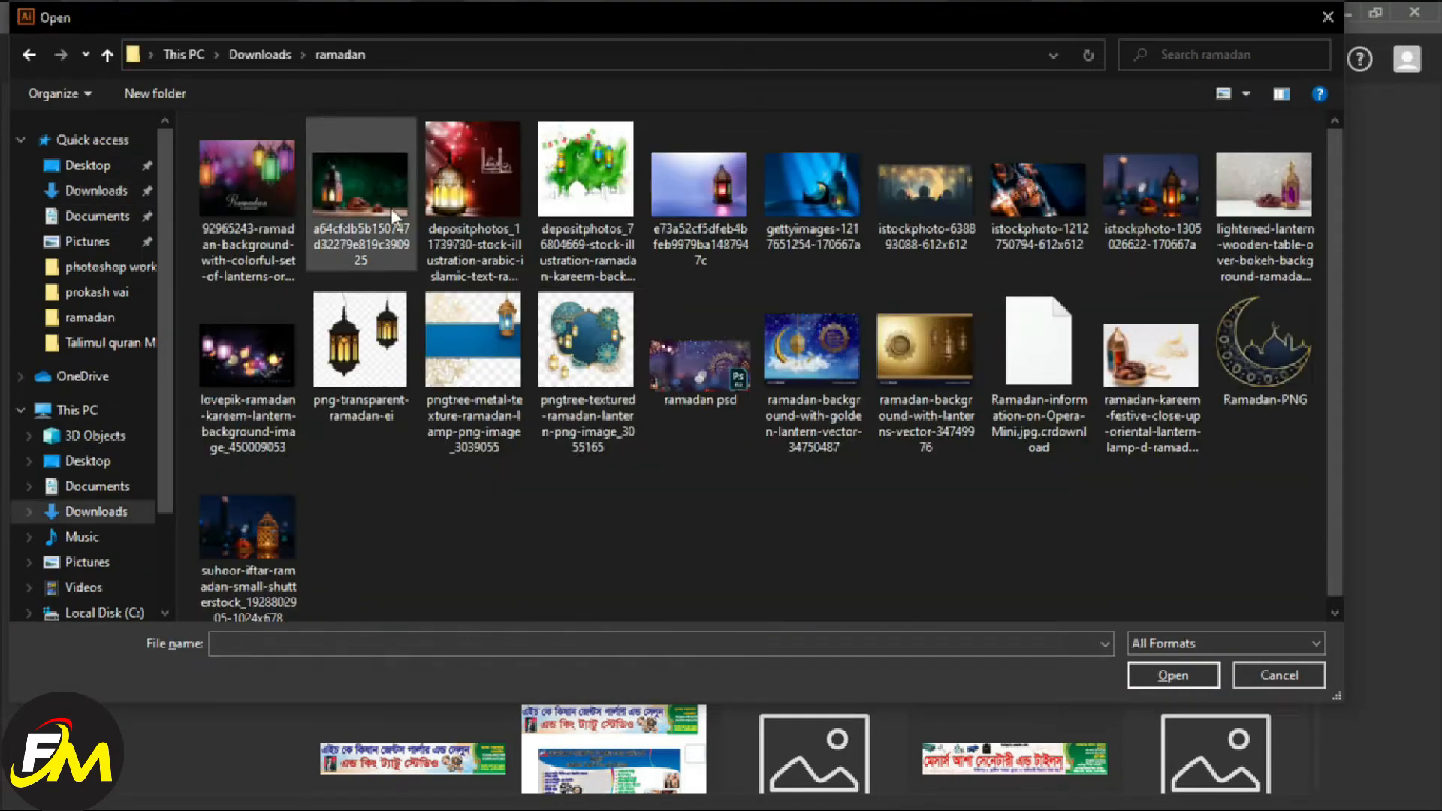
double_click(706, 353)
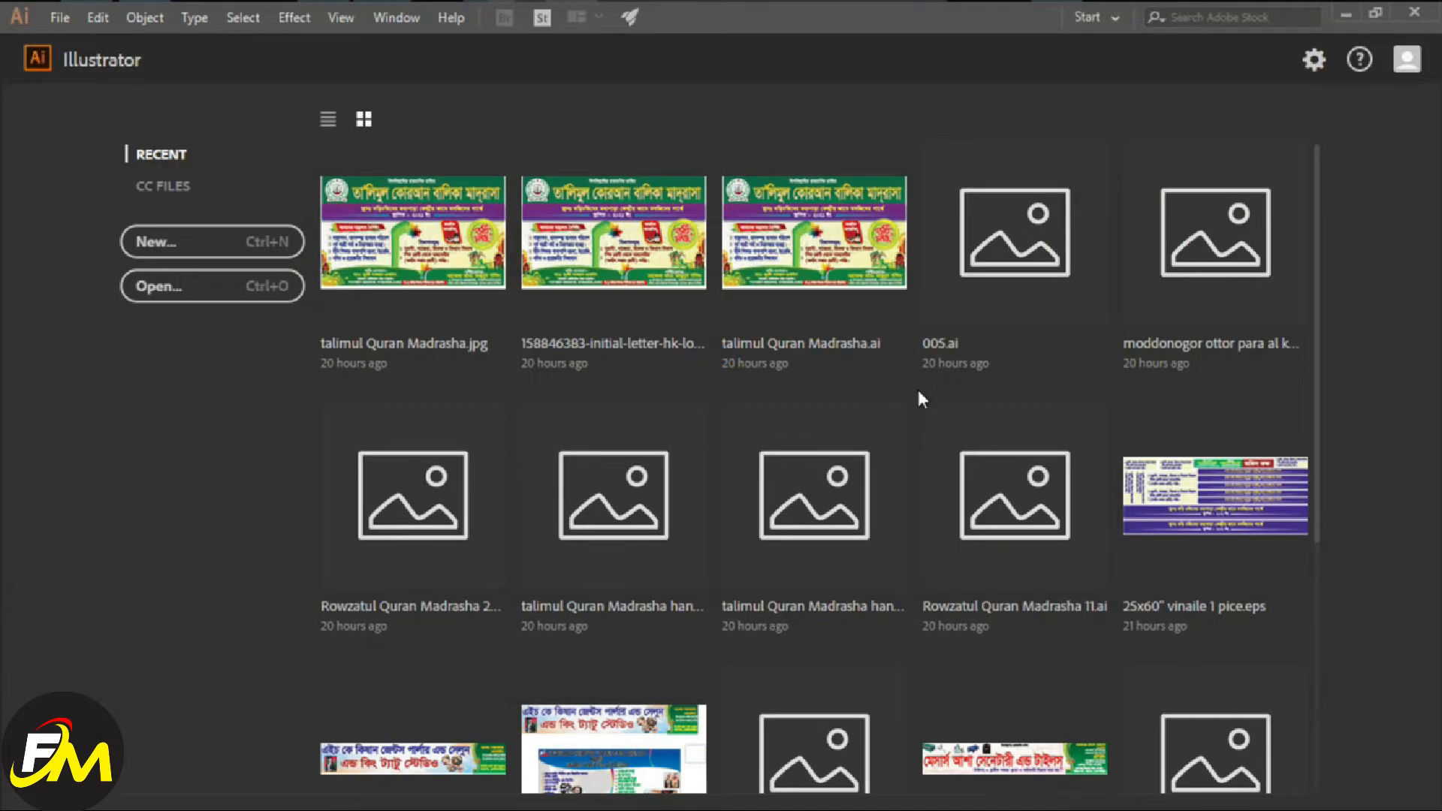
click(746, 646)
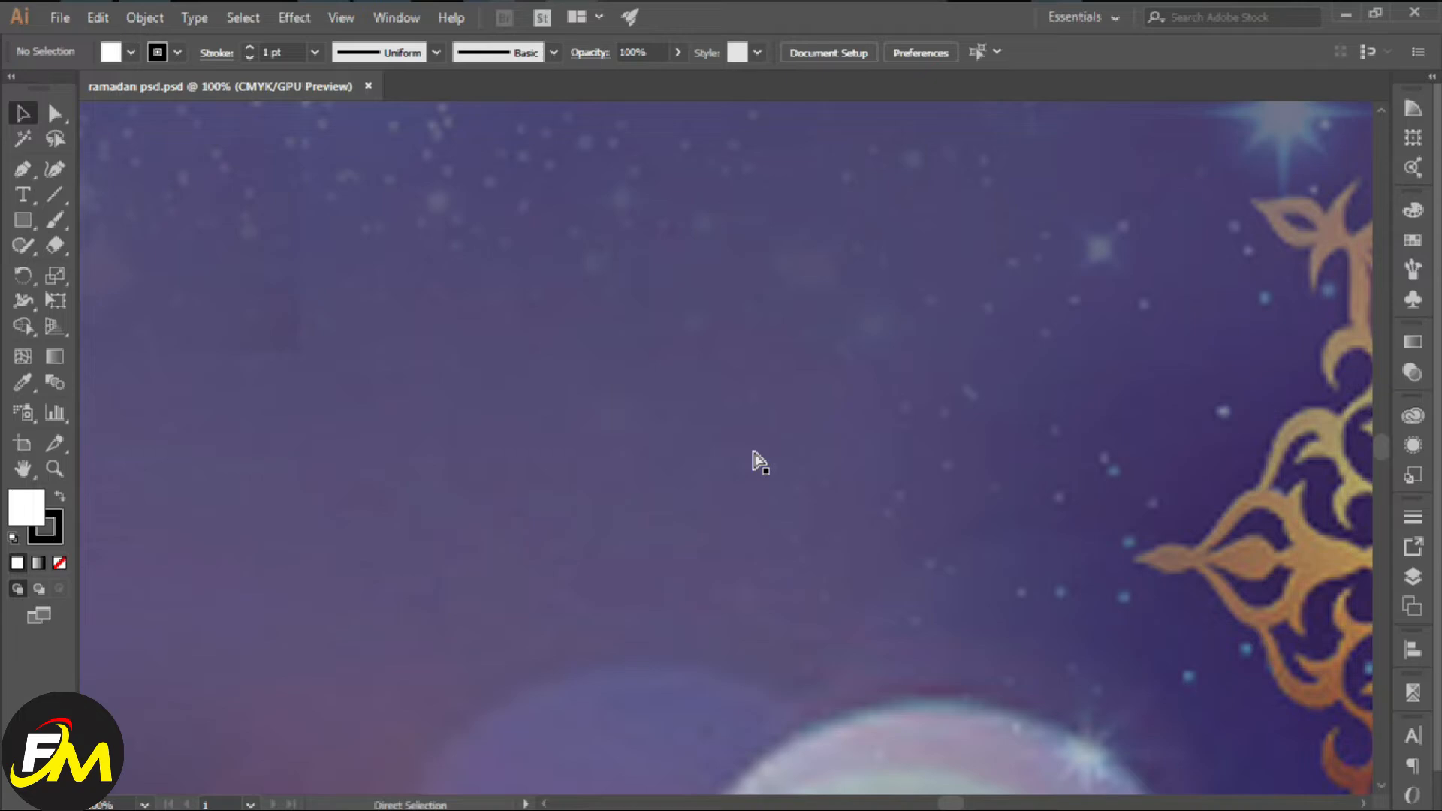
Select and cut all of the imported banner artwork, then close the document without saving.
key(ctrl+a)
key(ctrl+minus)
key(ctrl+minus)
key(ctrl+minus)
key(ctrl+minus)
key(ctrl+minus)
key(ctrl+minus)
key(ctrl+x)
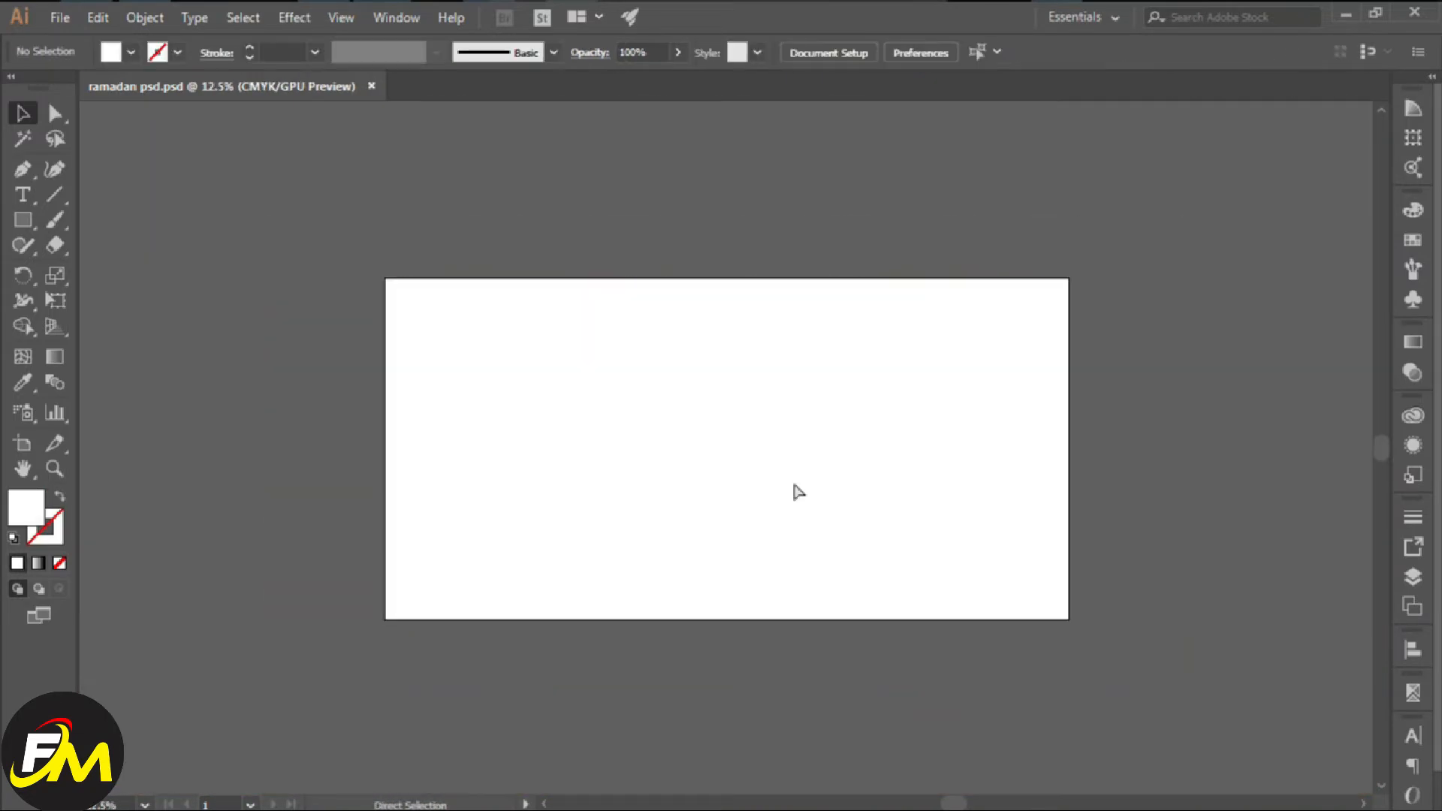
key(ctrl+w)
click(826, 447)
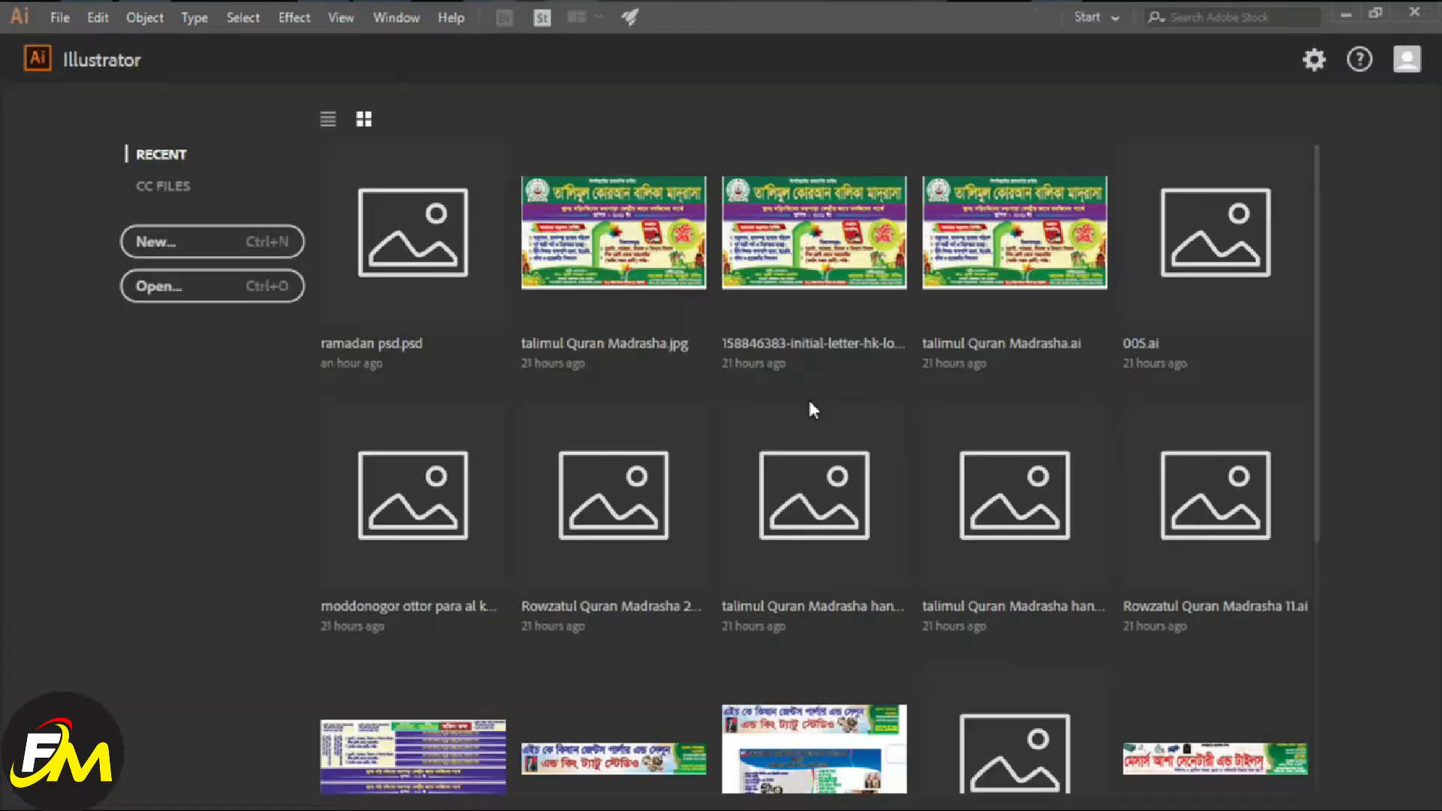
Create a new 72 x 36 inch landscape document in CMYK Color.
key(ctrl+n)
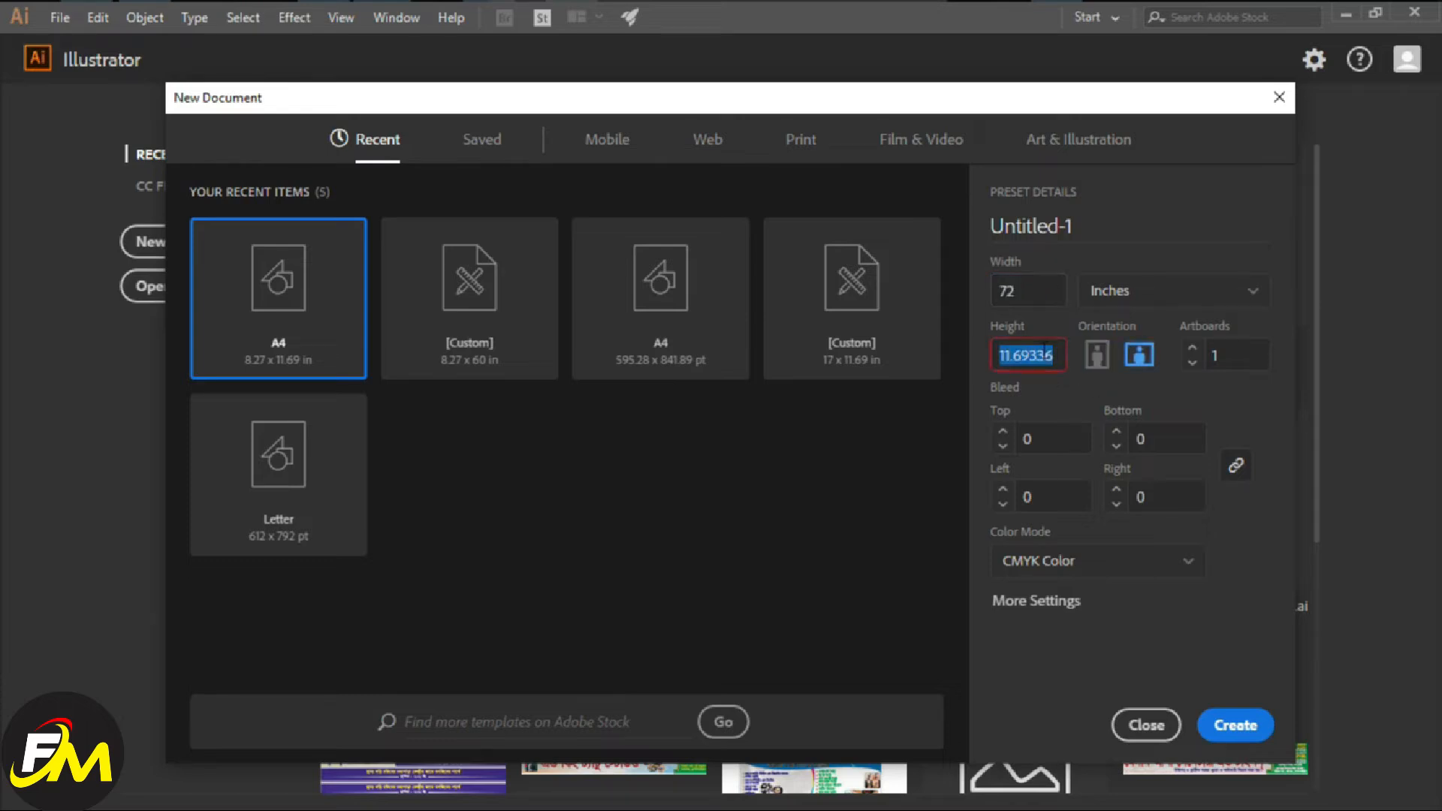
click(1159, 306)
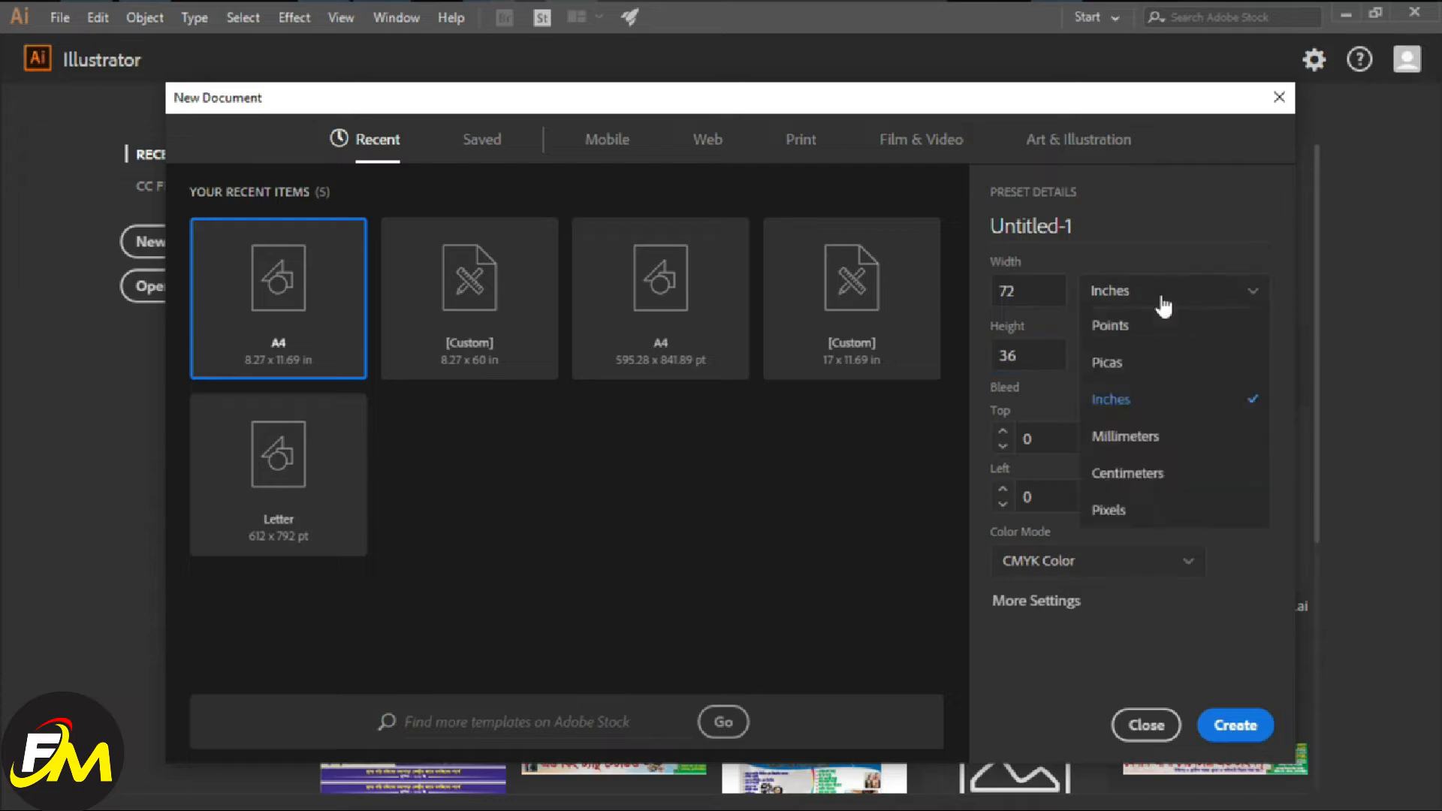
click(1105, 396)
click(1085, 573)
click(1062, 631)
click(1235, 725)
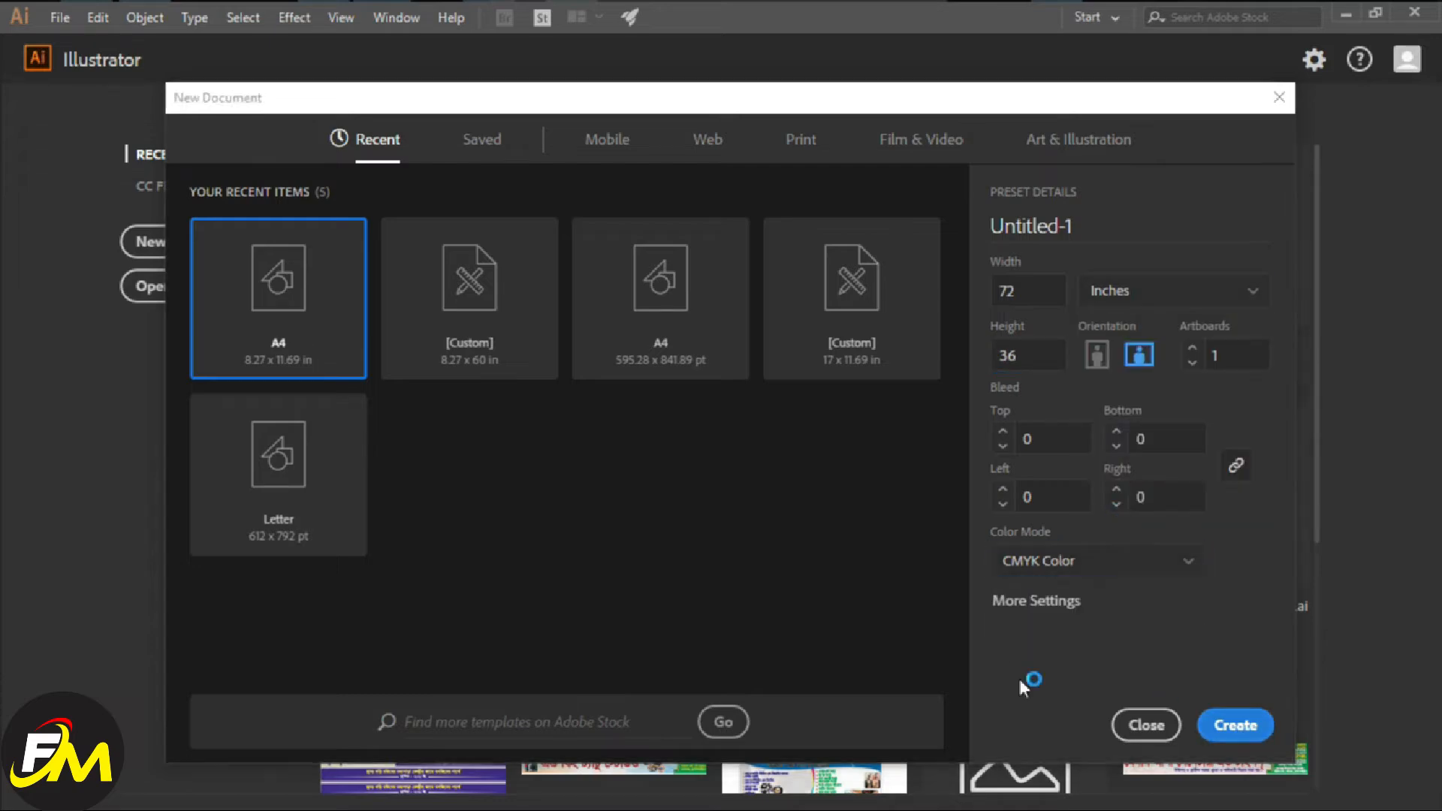
Paste the cut banner artwork into the new document and align it to fill the artboard.
key(ctrl+minus)
key(ctrl+minus)
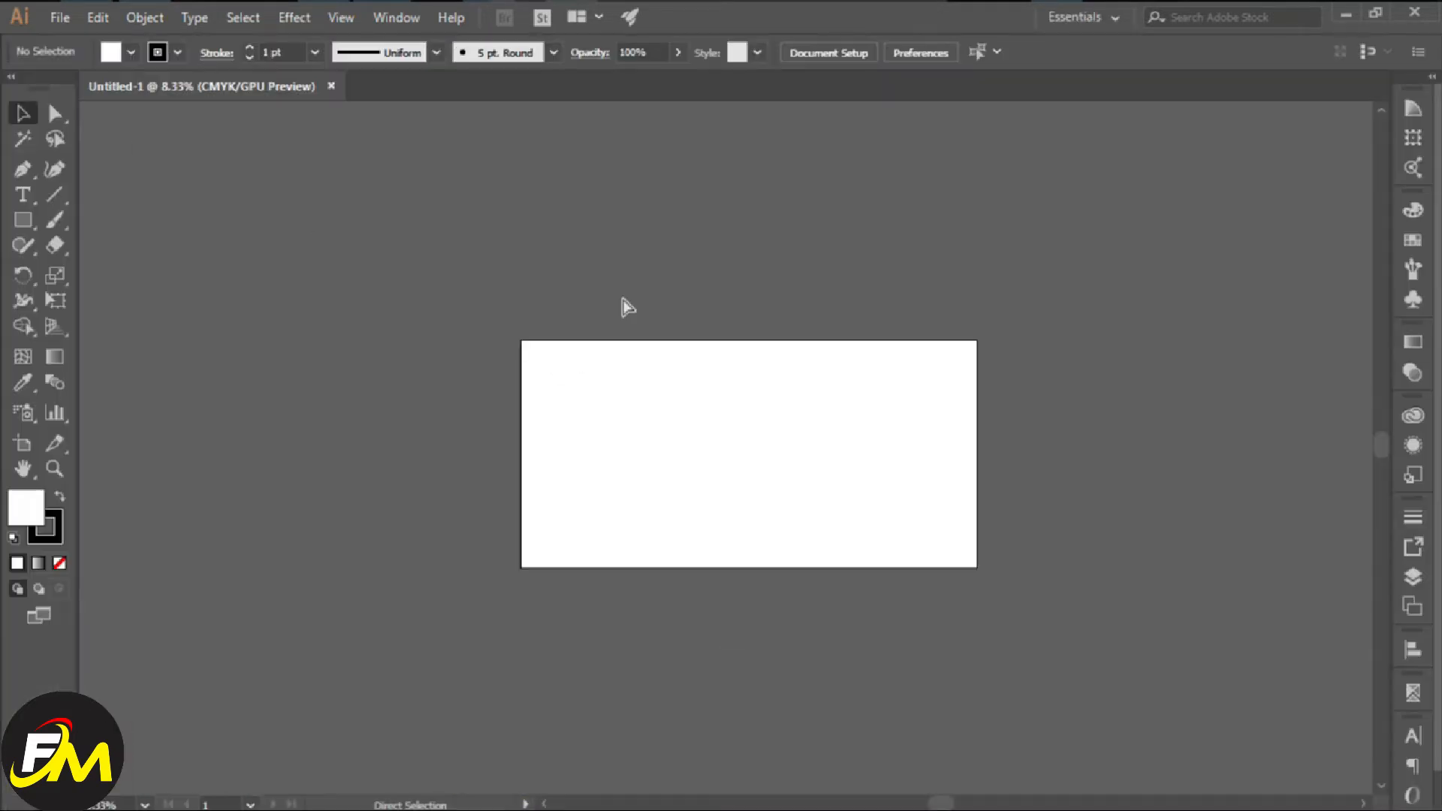
key(ctrl+v)
drag(635, 459, 565, 618)
click(565, 619)
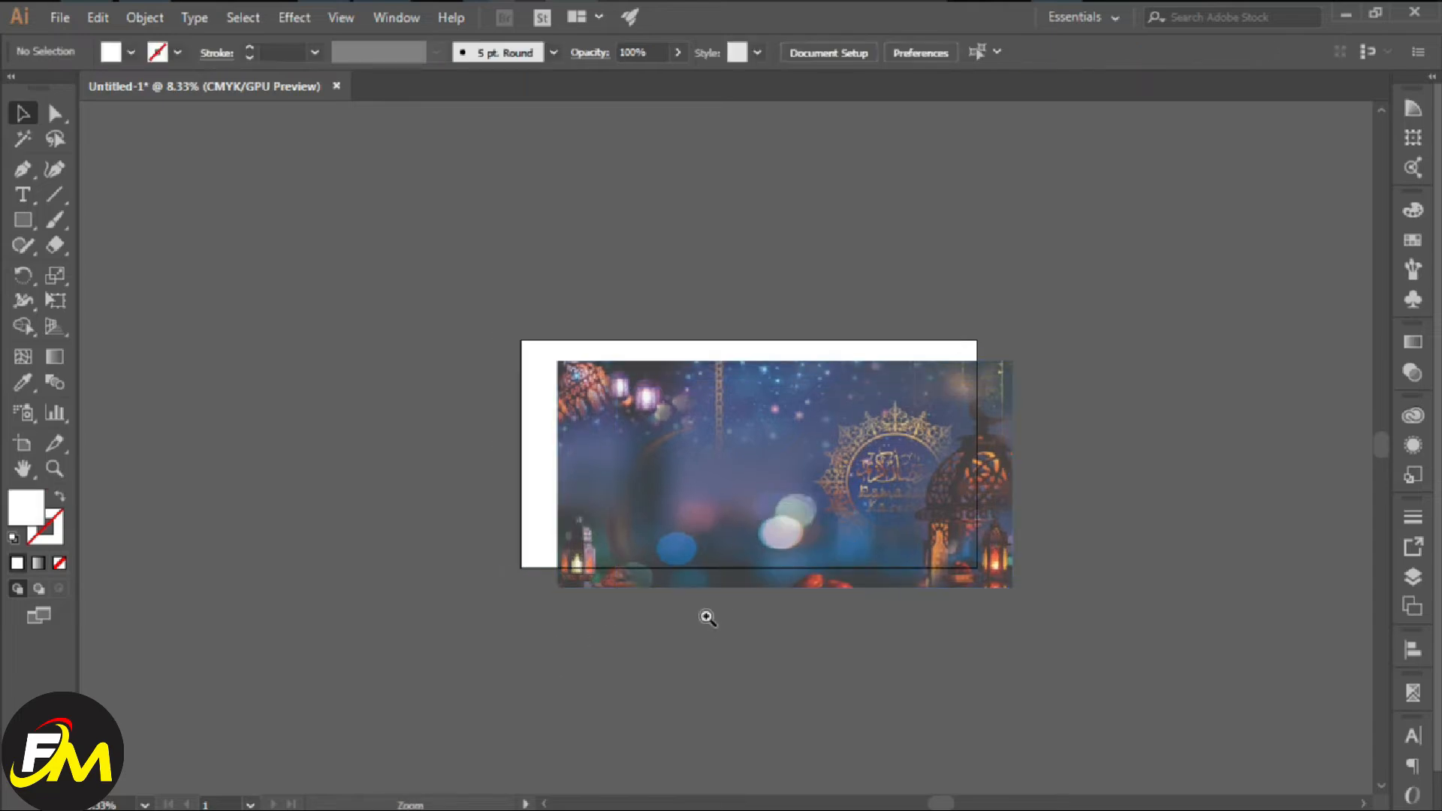
scroll(705, 616, up, 2)
scroll(593, 673, up, 1)
drag(645, 534, 535, 468)
Open the ifter file from the All folder inside 1 A press work Faijullah on the press work drive.
key(ctrl+o)
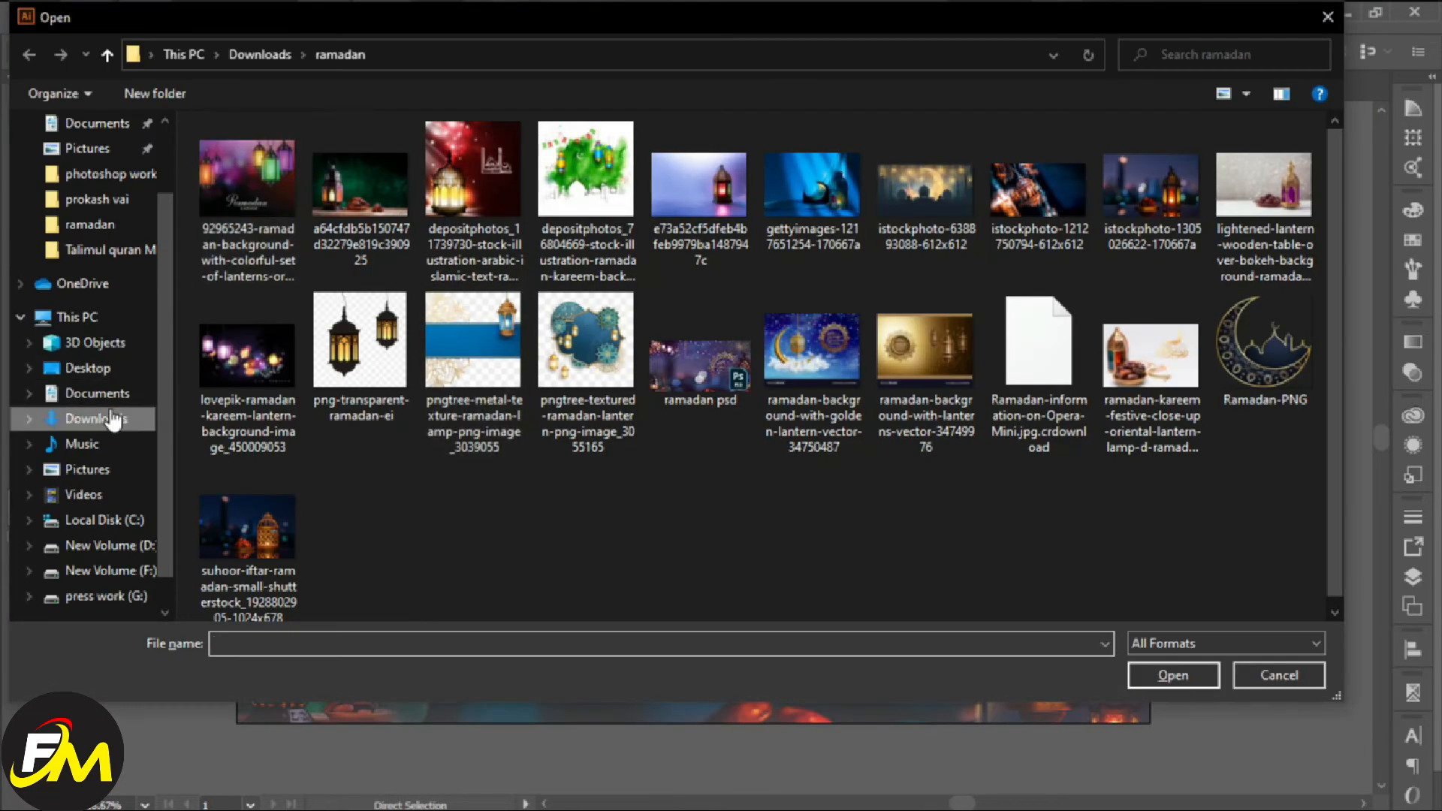
click(82, 317)
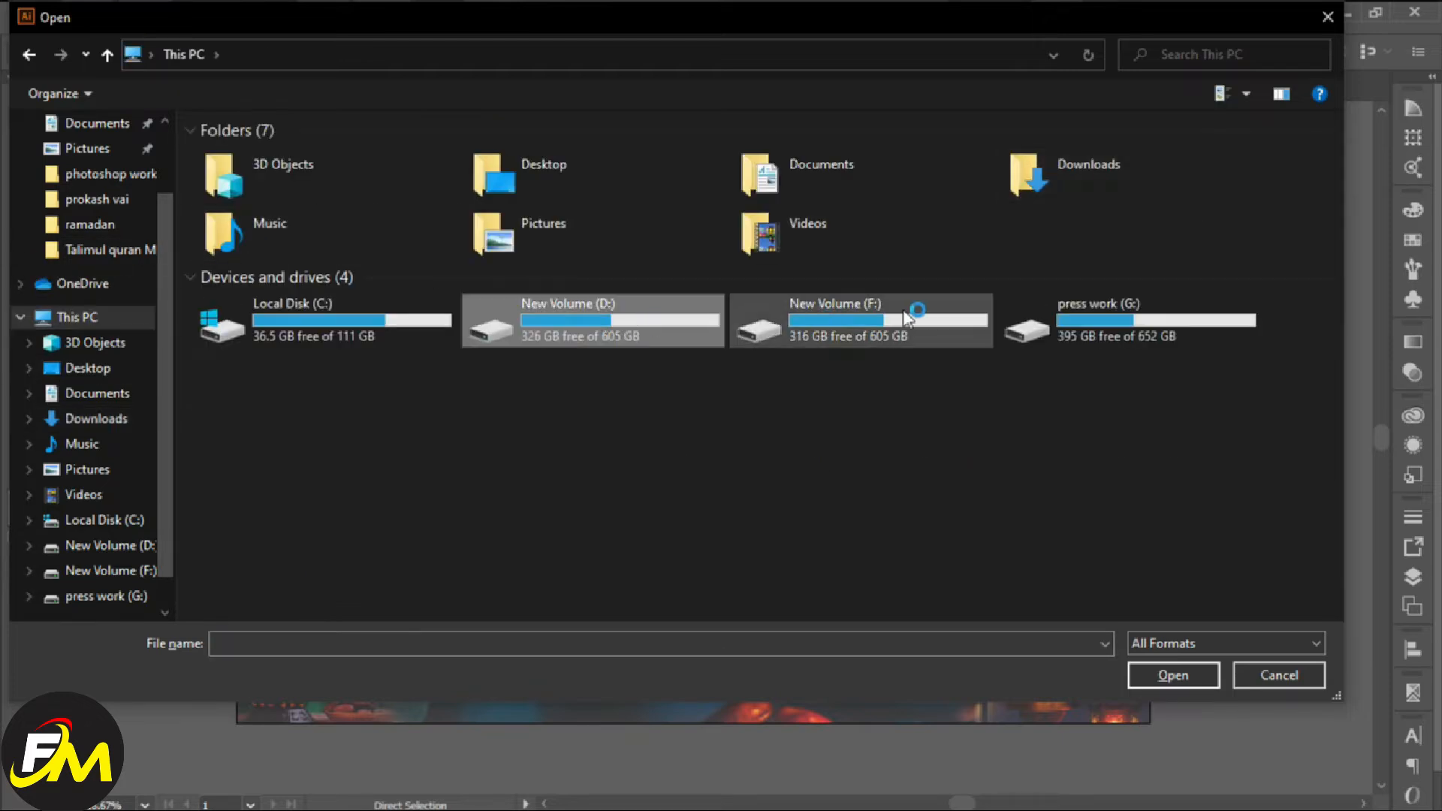
double_click(1082, 319)
double_click(293, 225)
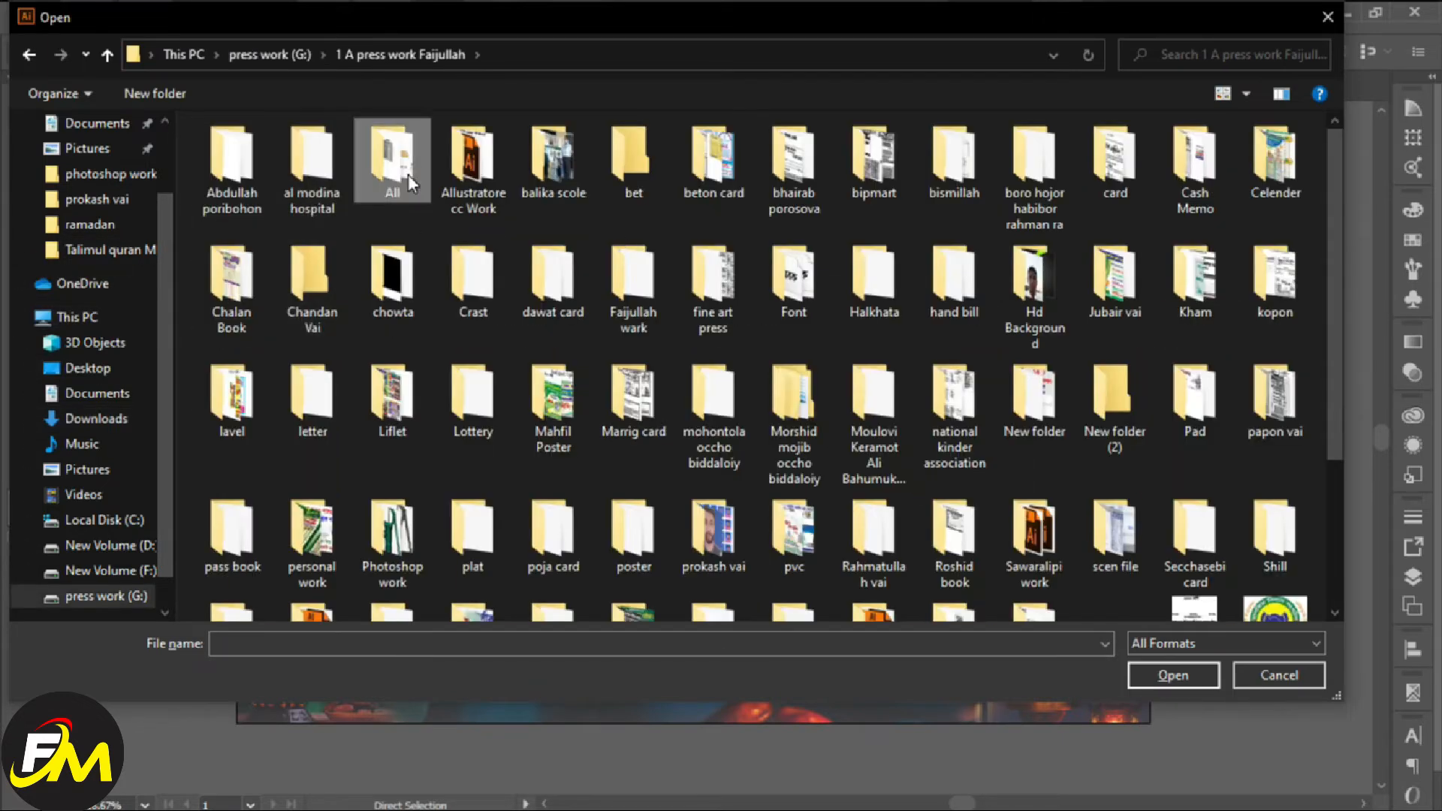
double_click(409, 175)
click(579, 335)
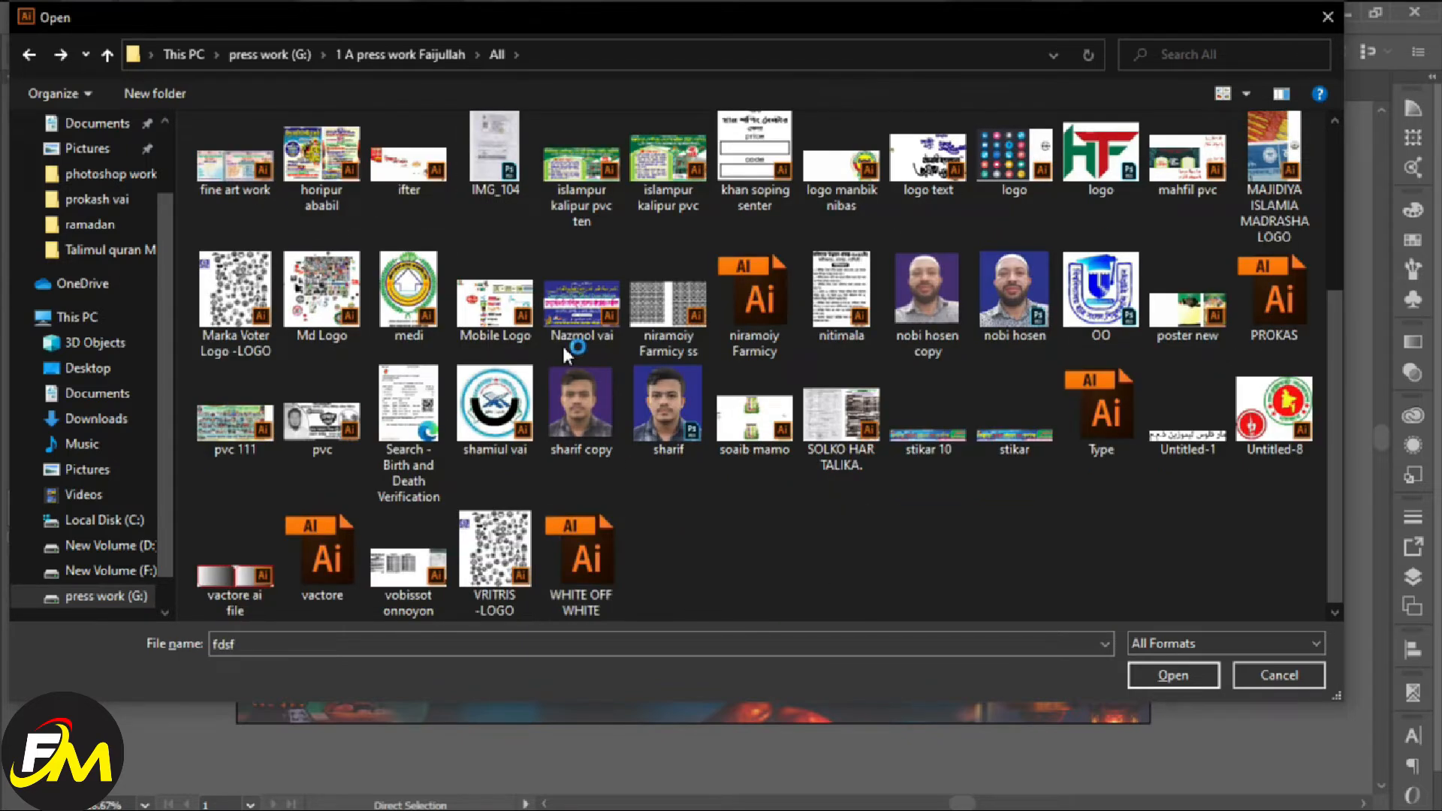
click(408, 169)
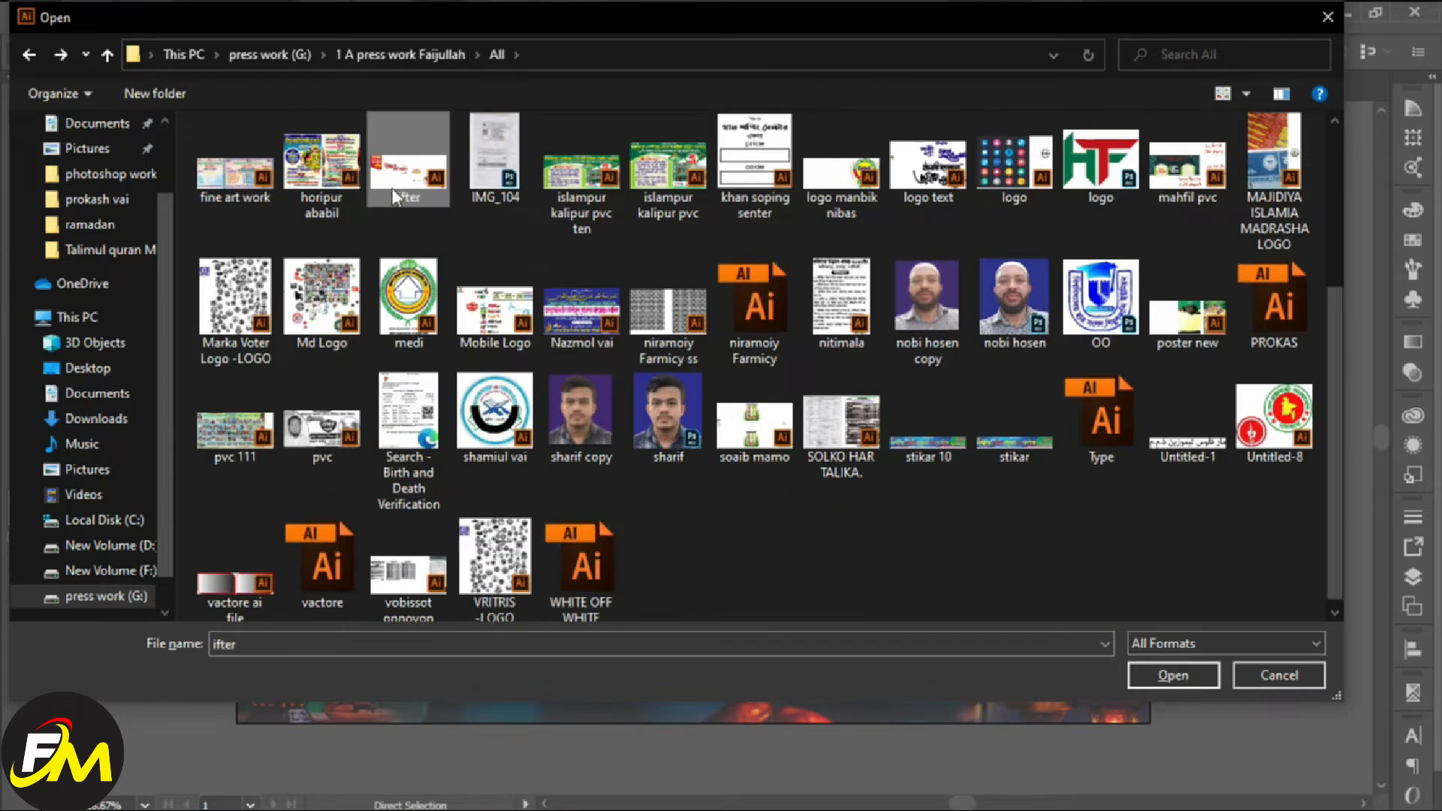
scroll(435, 362, up, 3)
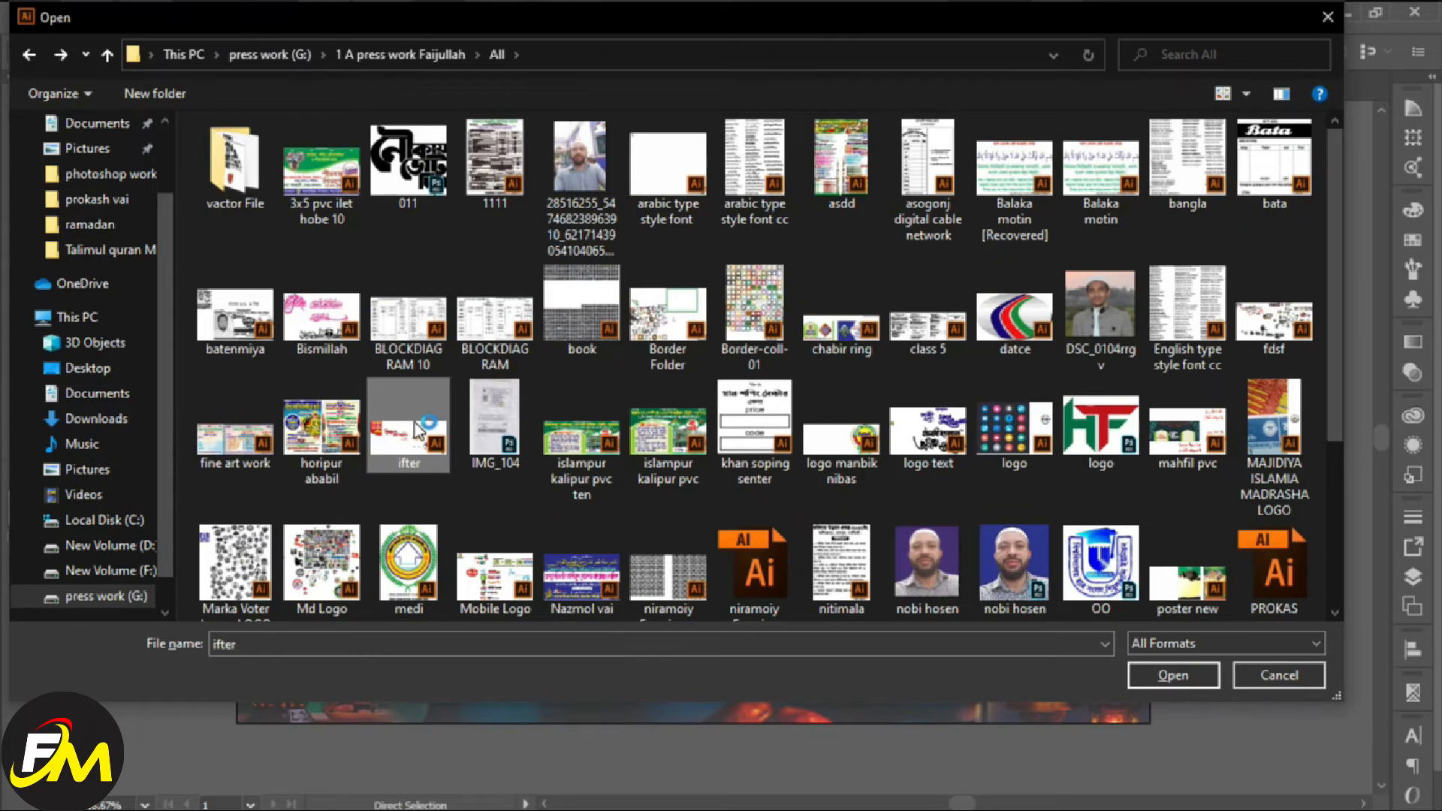
click(1173, 675)
key(Return)
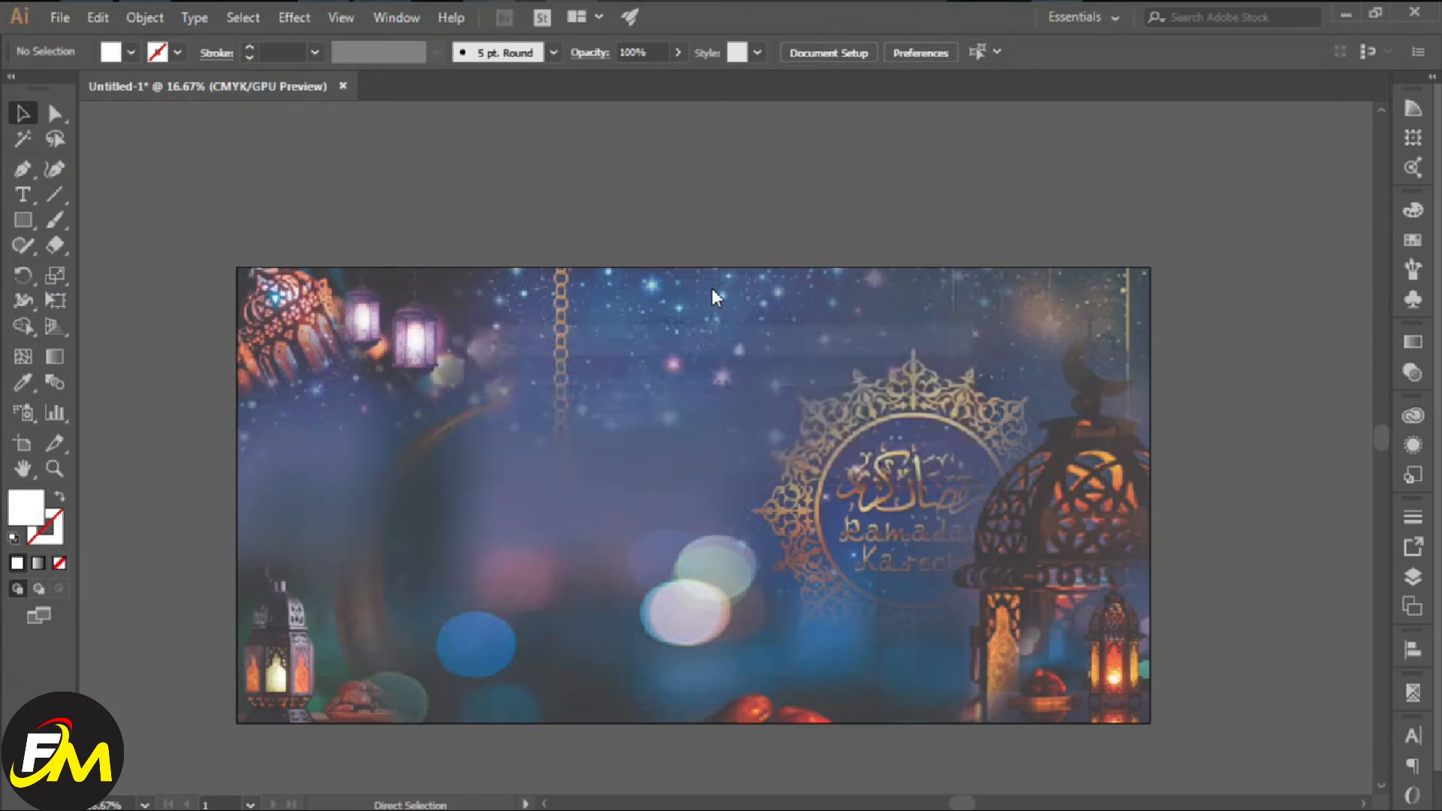
Copy all of the ifter artwork, close that file without saving, and paste it into the banner document.
key(ctrl+a)
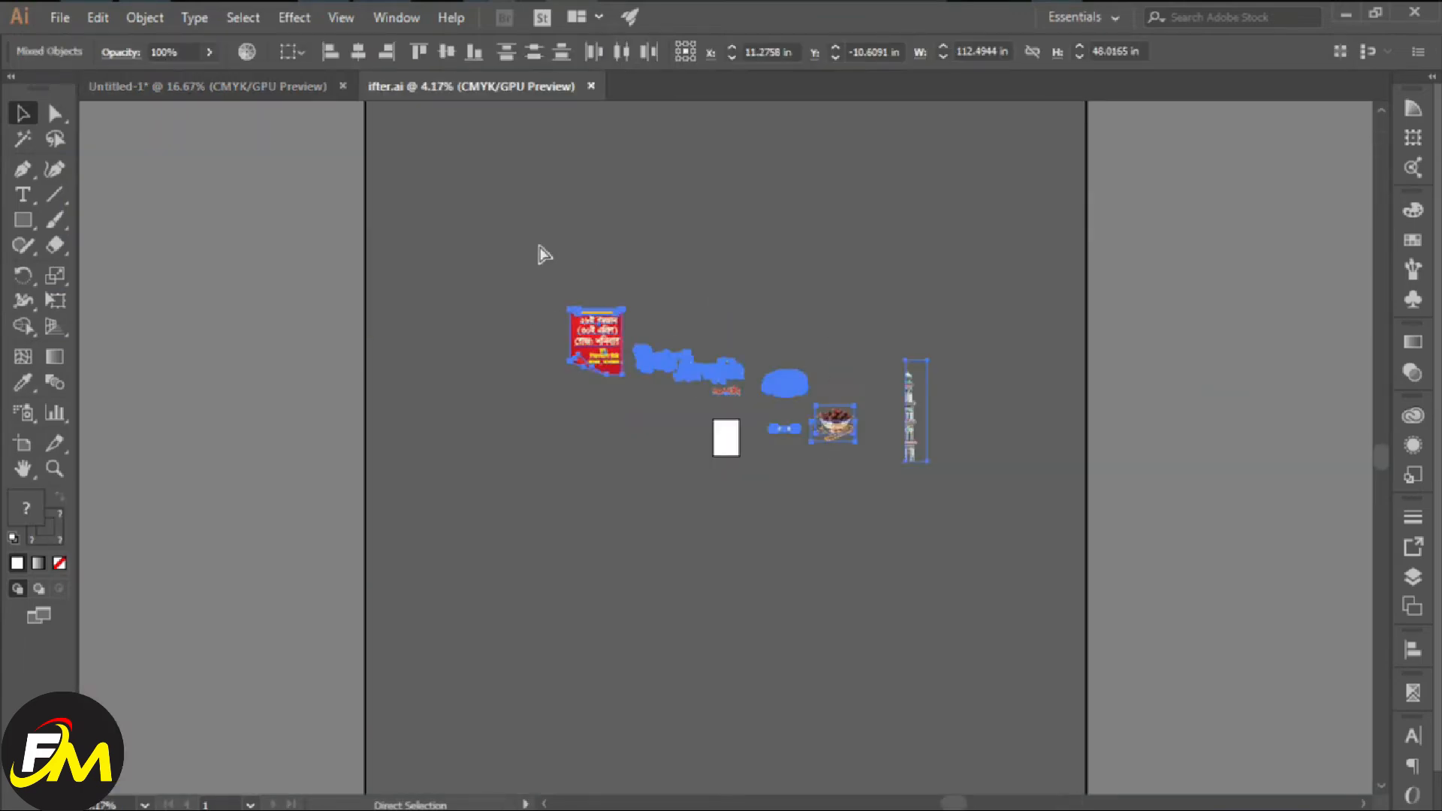
key(ctrl+w)
key(n)
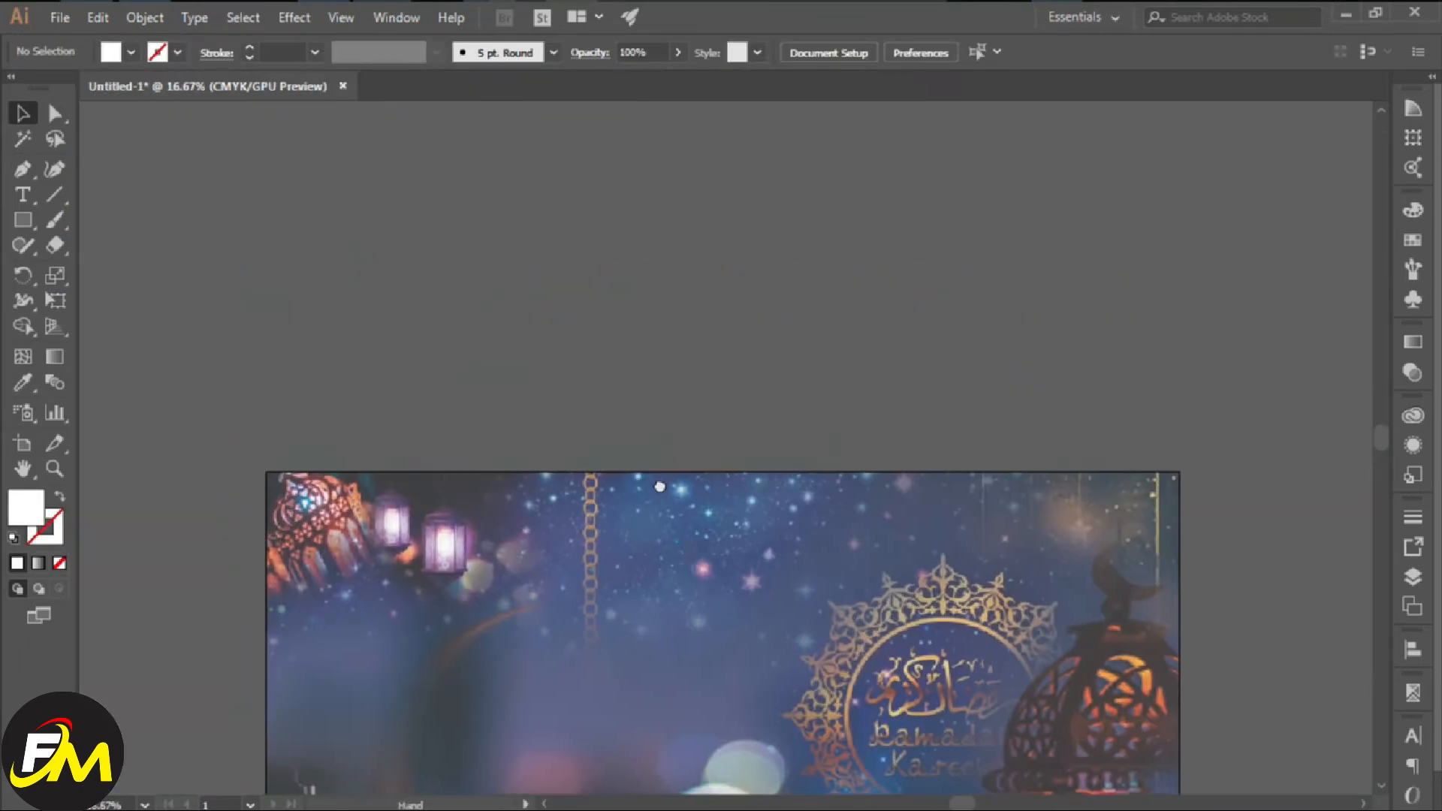
key(ctrl+v)
key(ctrl+minus)
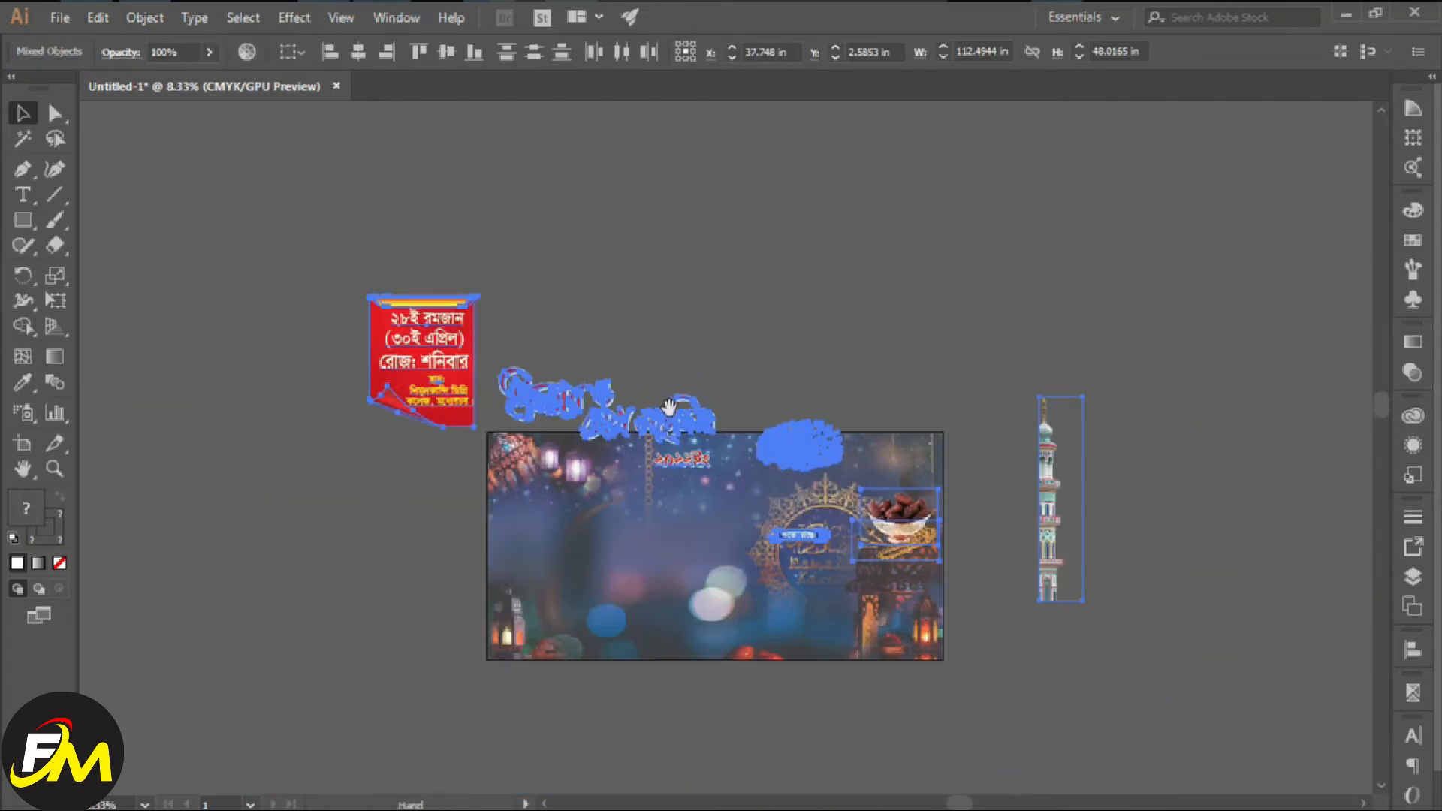
Move and enlarge the ইফতার ও দোয়া মাহফিল headline onto the banner and lock the background image.
drag(669, 407, 721, 210)
click(854, 151)
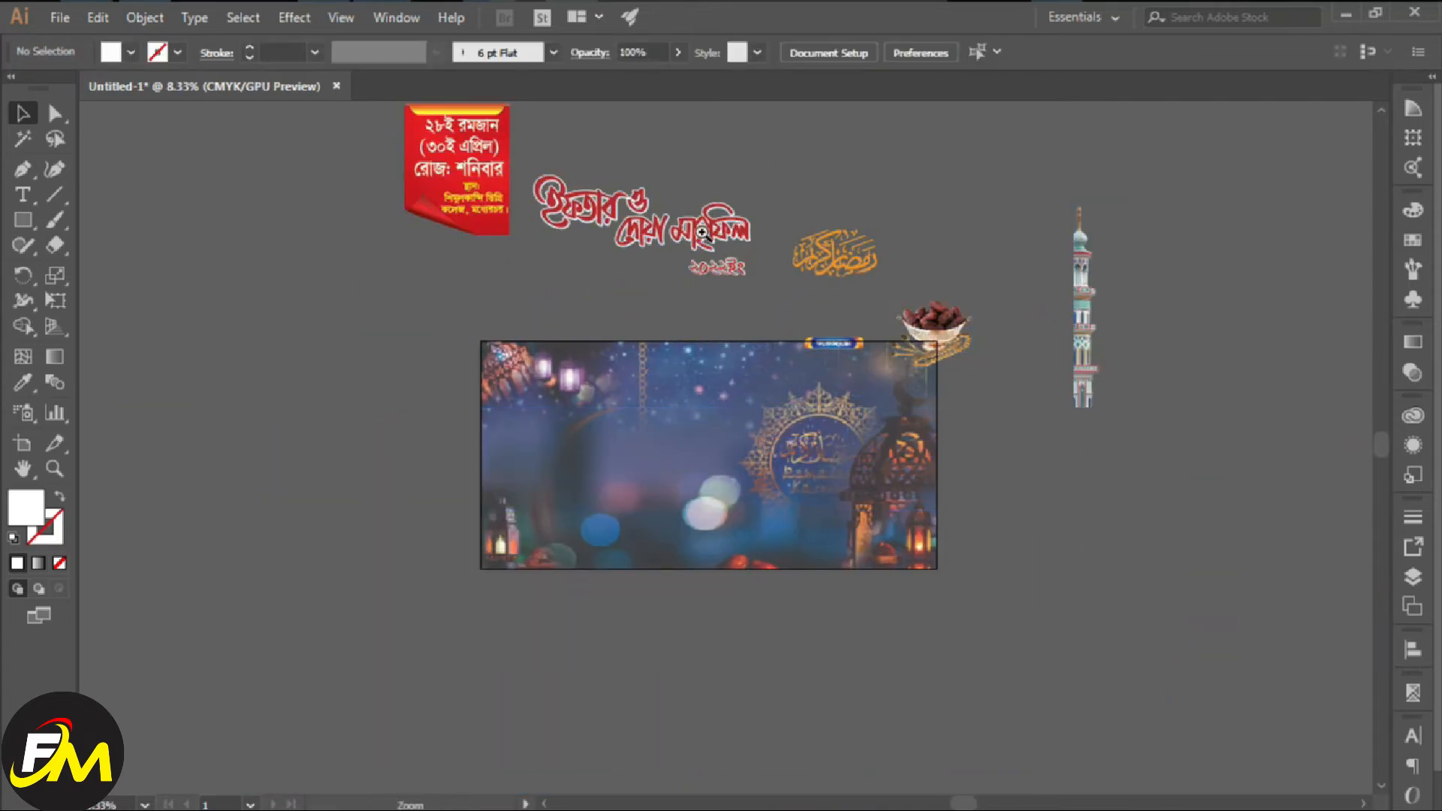
ctrl+click(695, 321)
drag(668, 319, 696, 443)
click(851, 427)
ctrl+click(736, 545)
click(680, 396)
drag(874, 443, 969, 497)
click(734, 225)
click(751, 320)
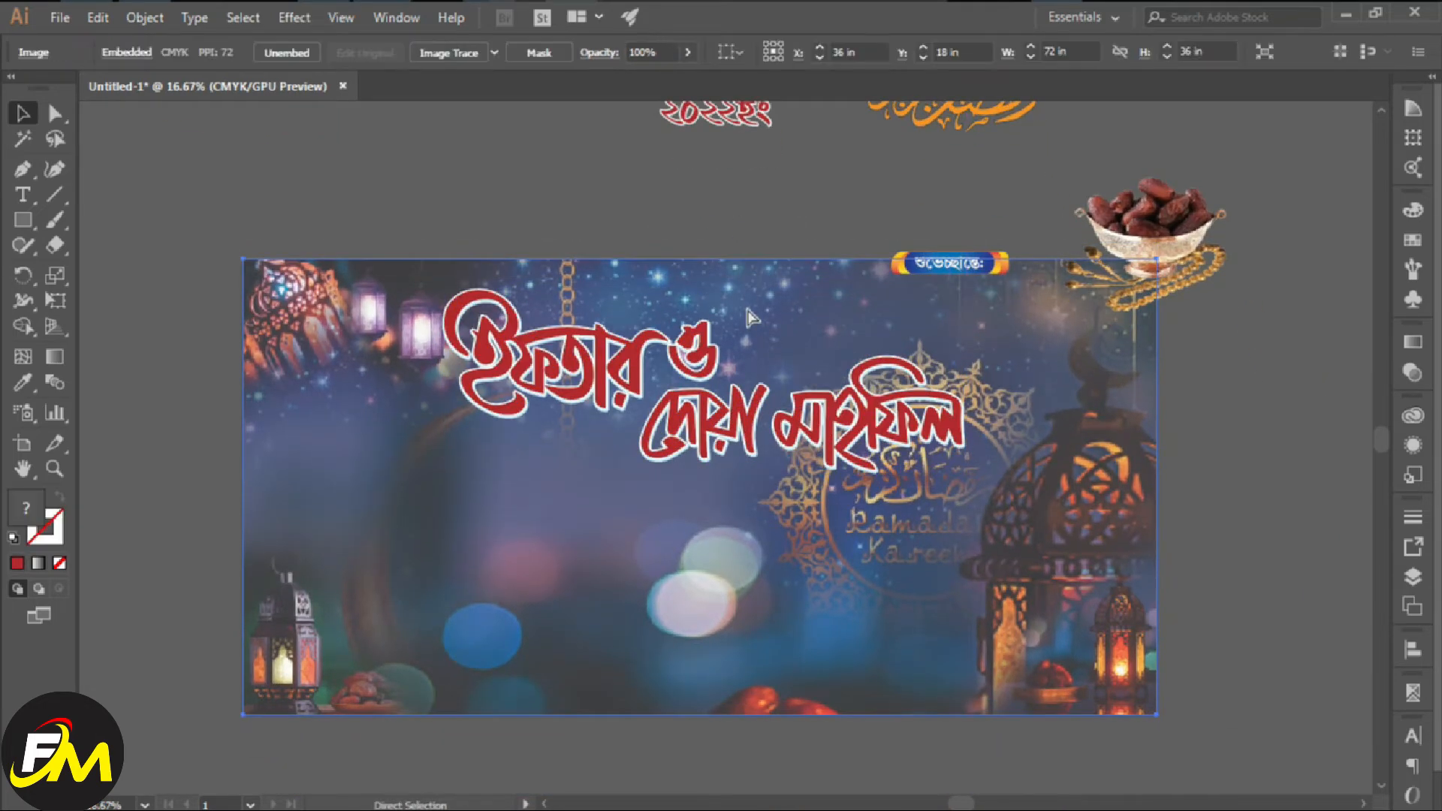
key(ctrl+2)
Move the small badge and the dates bowl off the banner and fine-tune the headline's position.
drag(954, 268, 1005, 204)
drag(1149, 263, 1243, 191)
click(1100, 226)
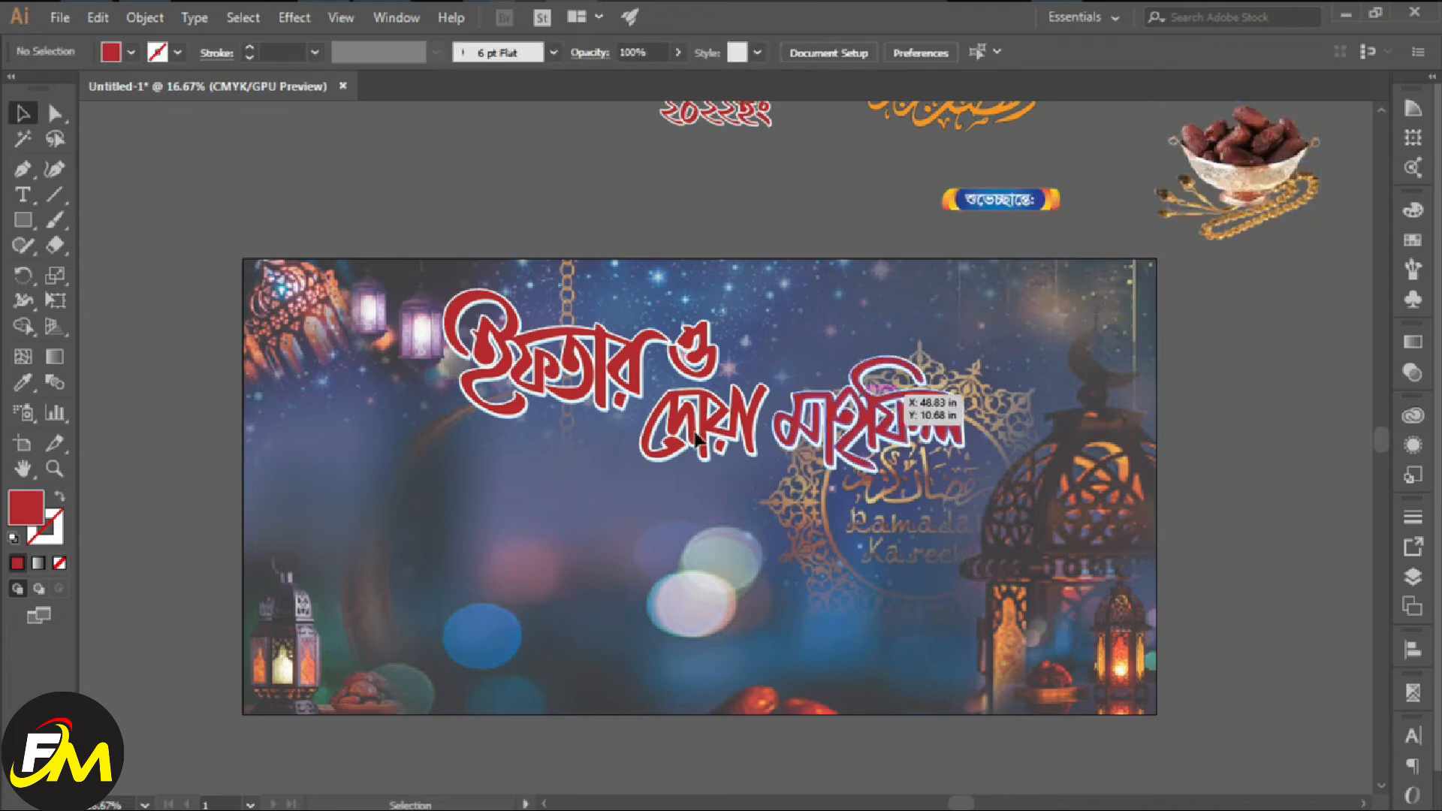
click(695, 435)
drag(968, 474, 1046, 484)
drag(843, 424, 848, 416)
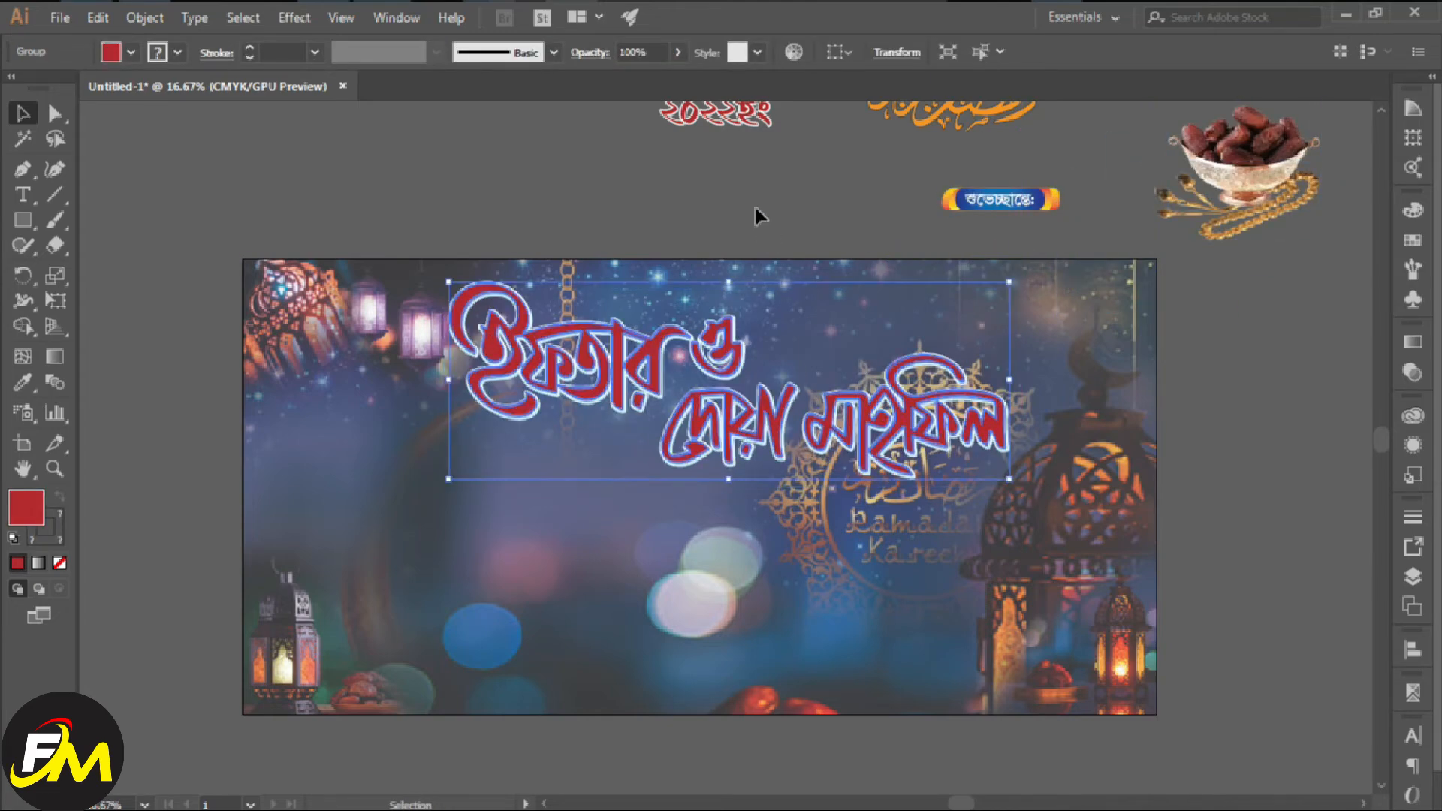
Select the headline's red letter fills with Group Selection and apply a linear gradient to them.
click(760, 217)
drag(54, 112, 156, 137)
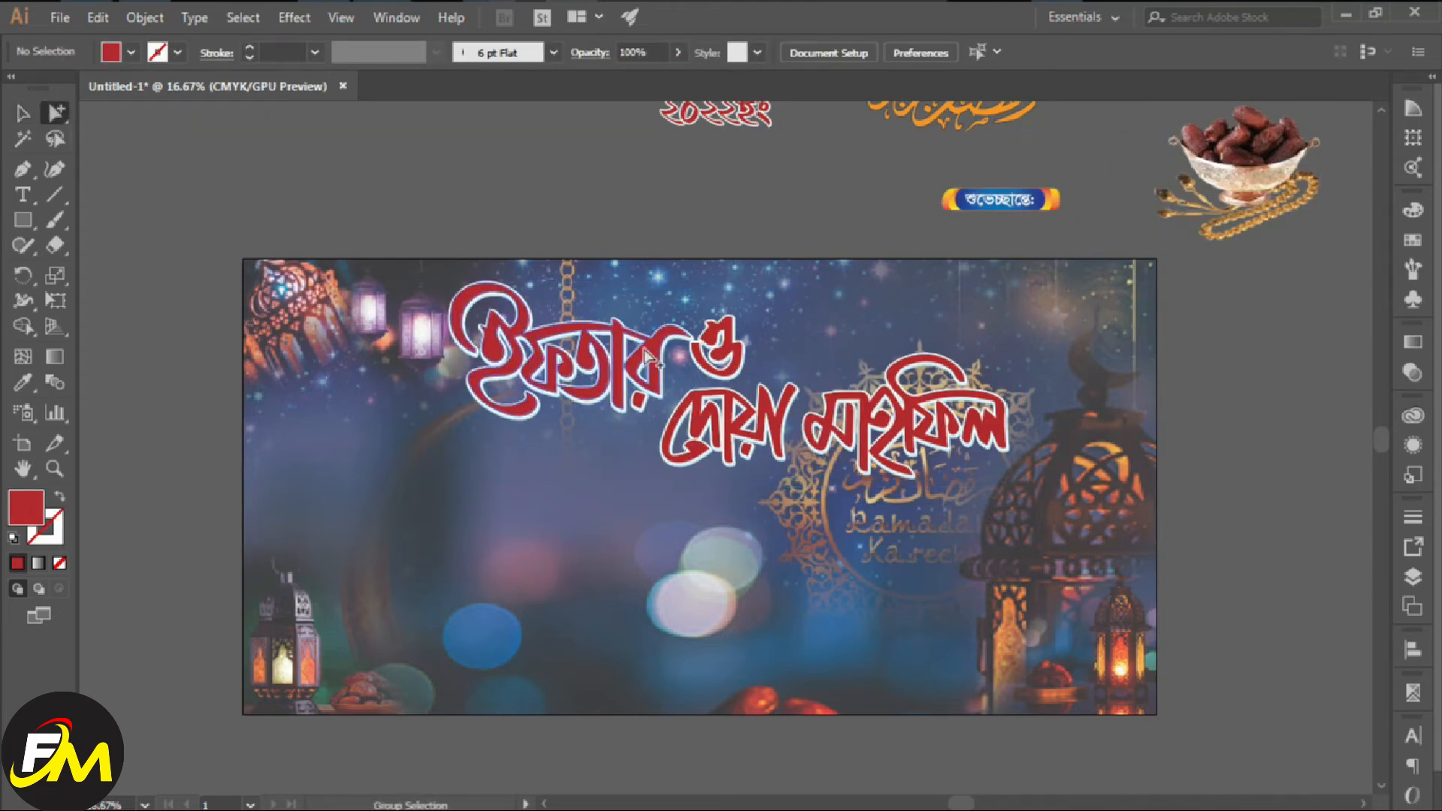
click(648, 359)
click(634, 394)
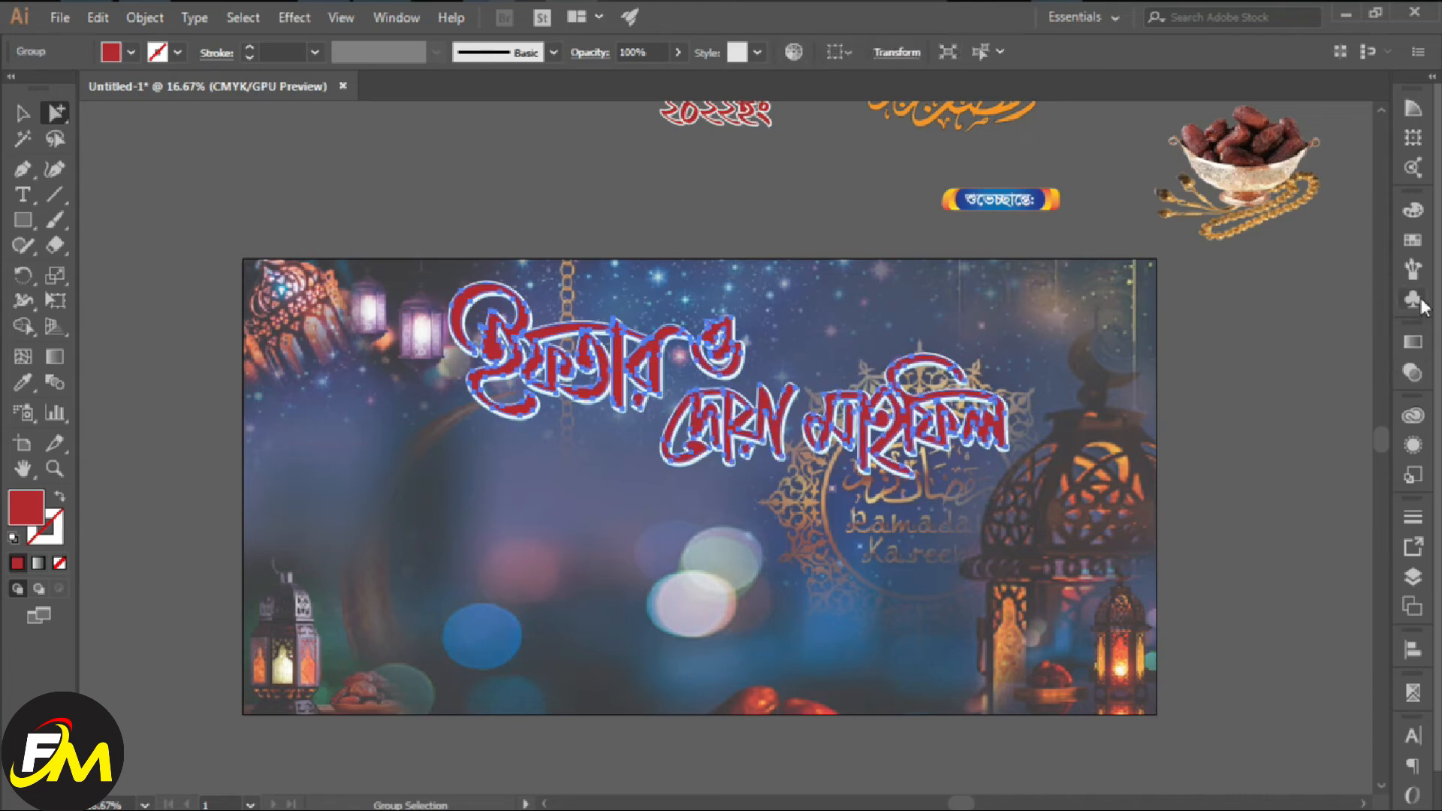
click(1412, 210)
click(1413, 342)
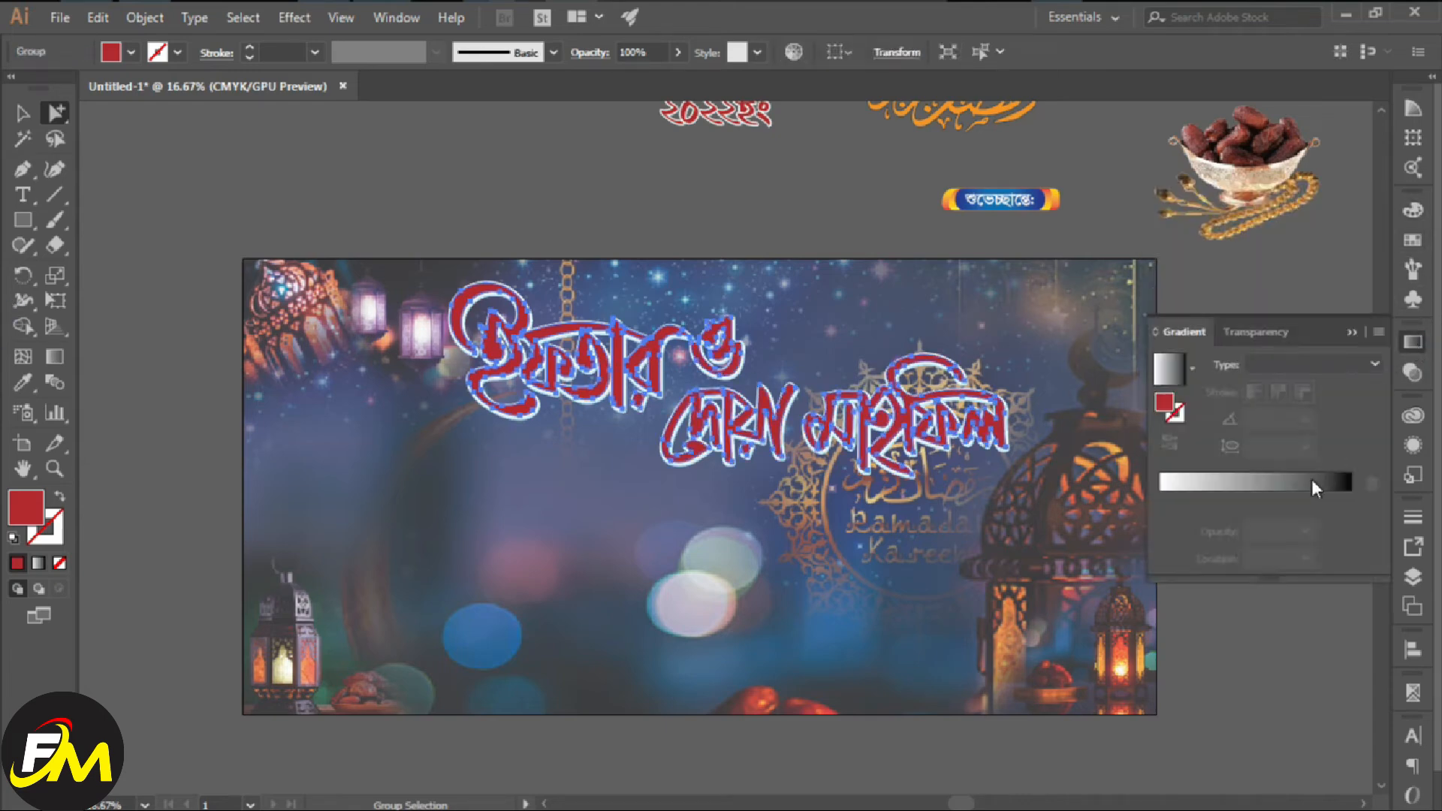
click(1312, 487)
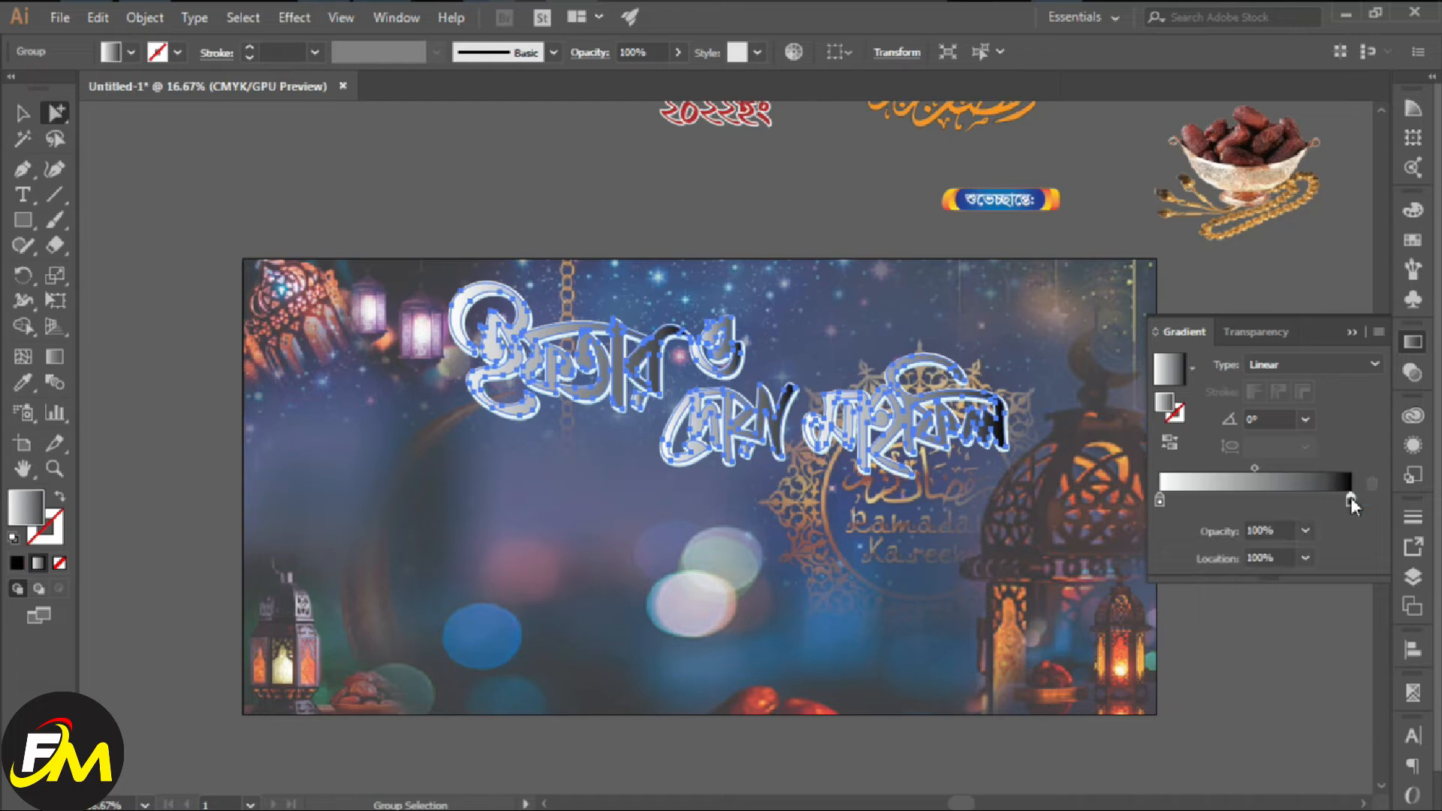
Set the gradient's end stop to CMYK C 0, M 23, Y 100, K 0.
double_click(1351, 499)
click(1347, 522)
click(1293, 597)
drag(1280, 661, 1164, 654)
drag(1174, 636, 1378, 604)
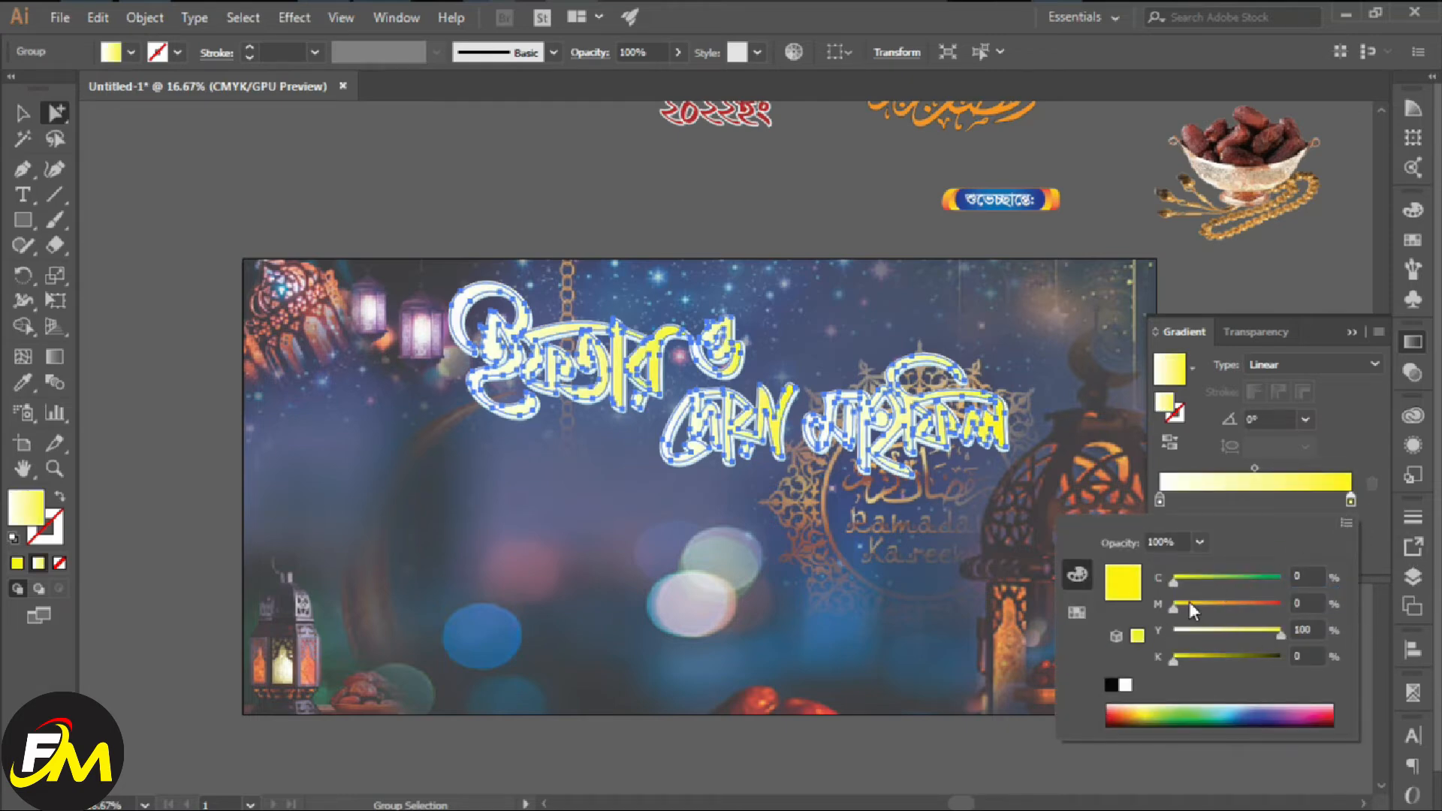
mouse_move(1191, 605)
mouse_down()
mouse_move(1210, 603)
mouse_move(1198, 611)
mouse_up()
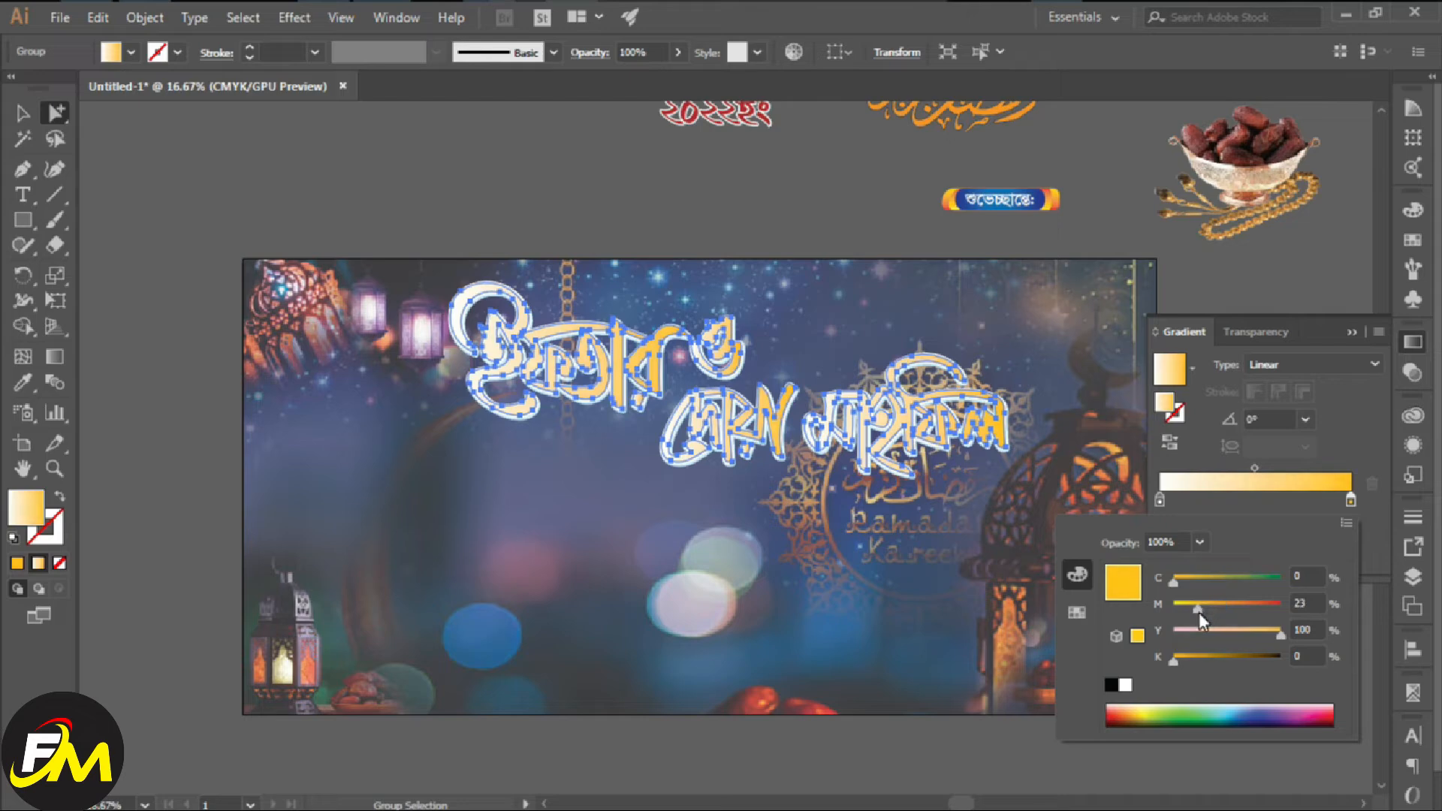
Set the gradient's start stop to CMYK C 0, M 99, Y 100, K 0.
click(1160, 500)
double_click(1160, 500)
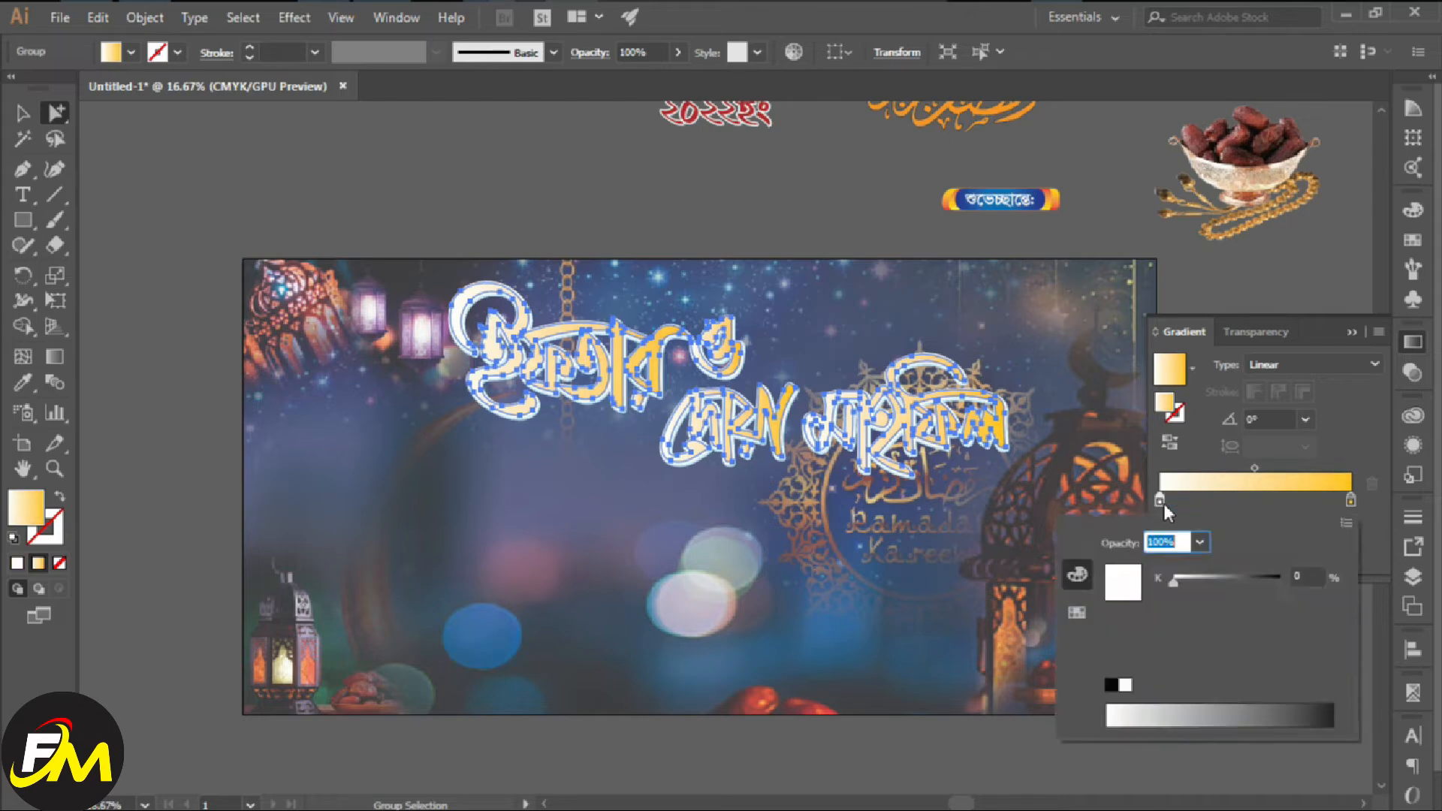
click(1346, 523)
click(1301, 607)
drag(1220, 630, 1281, 630)
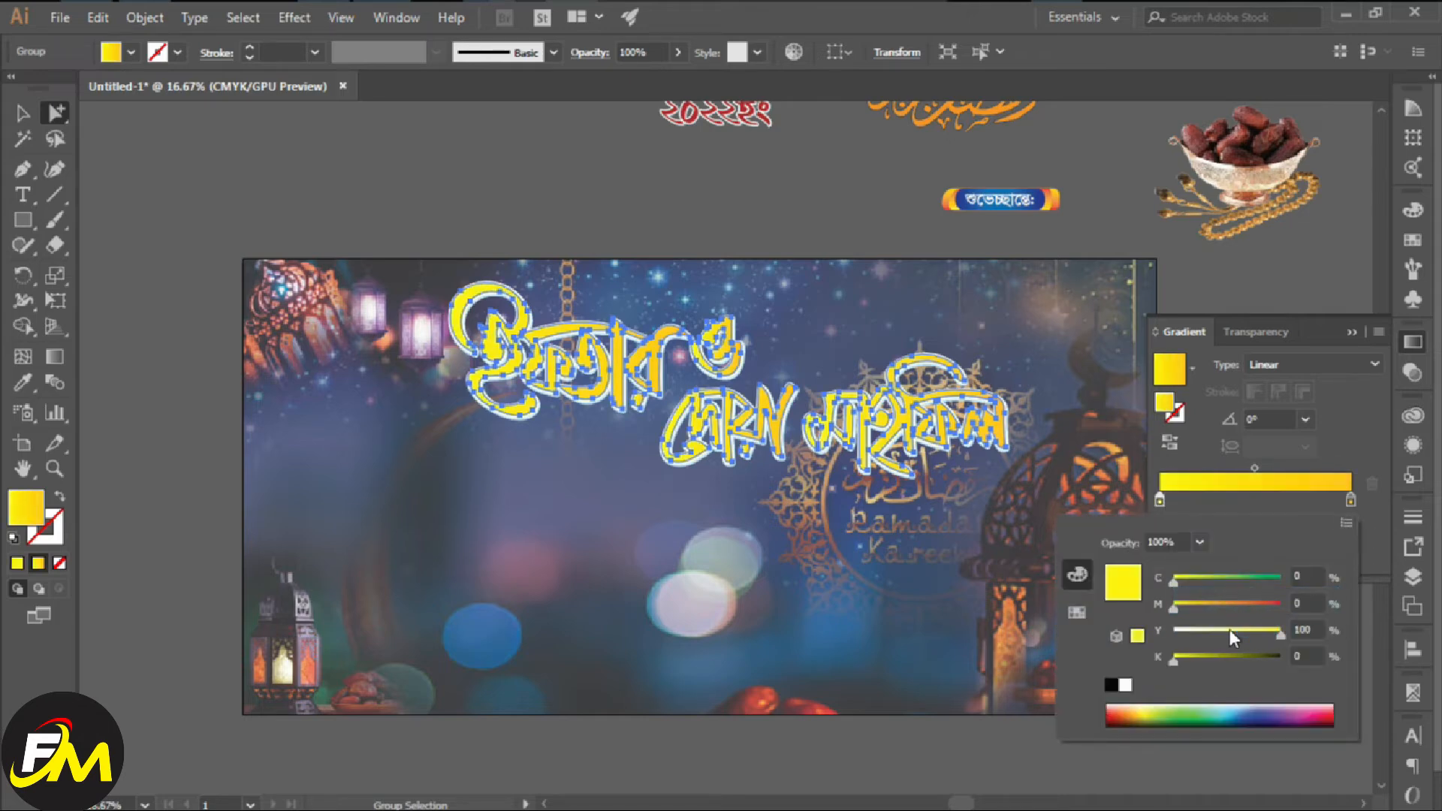
drag(1174, 607, 1275, 607)
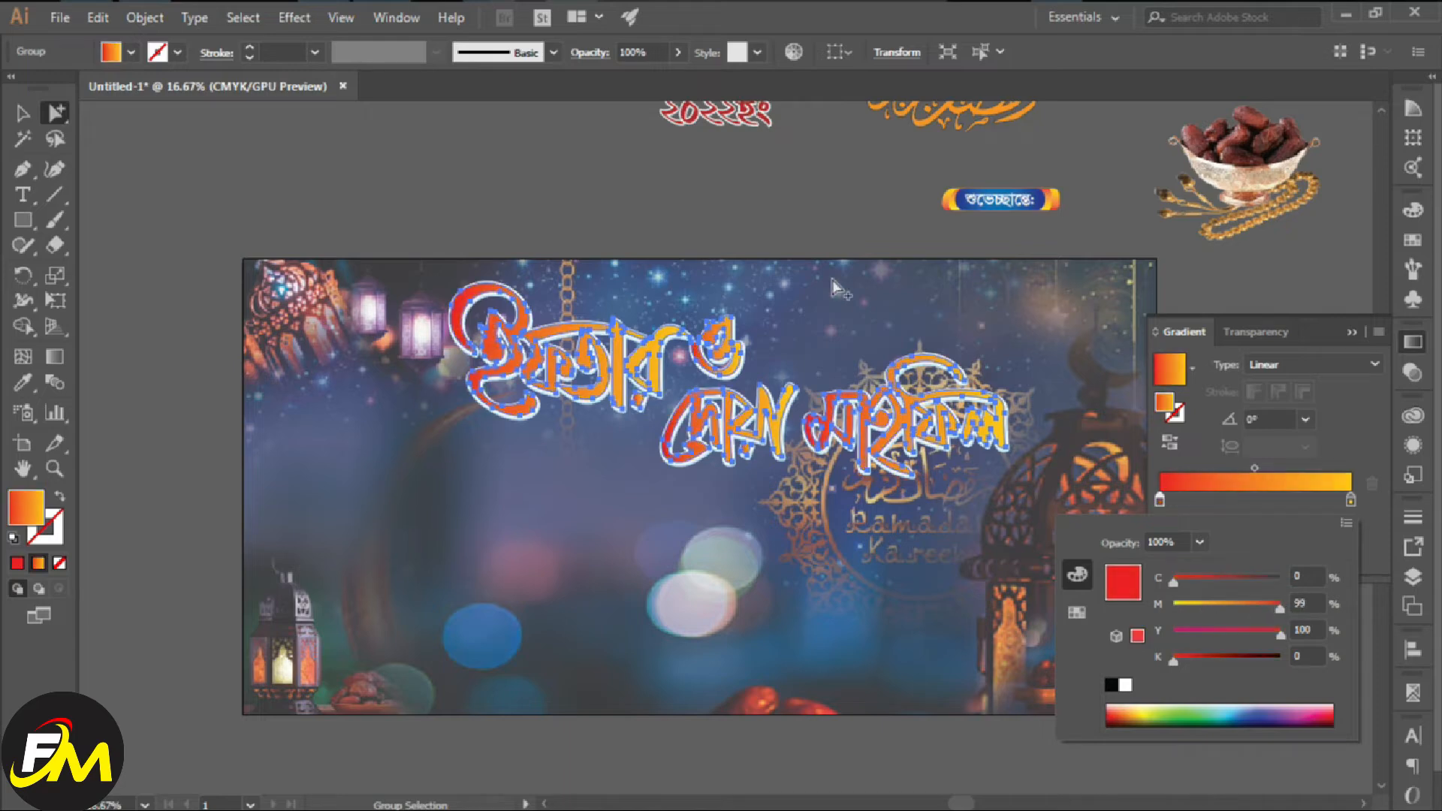
Redirect the gradient across the headline letters with the Gradient tool so it runs red to yellow.
click(838, 289)
click(683, 219)
click(568, 371)
click(569, 372)
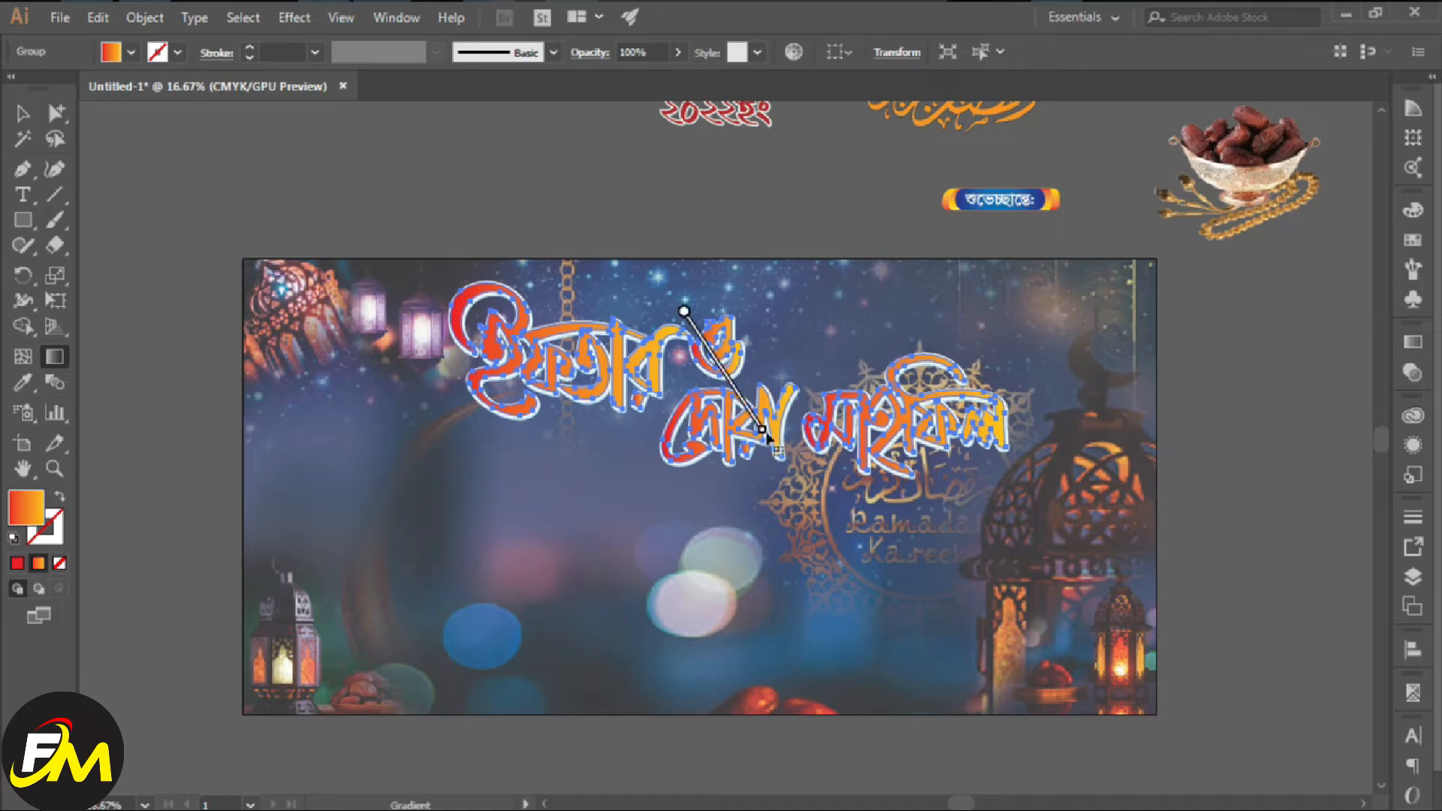
drag(762, 429, 763, 431)
drag(586, 389, 586, 389)
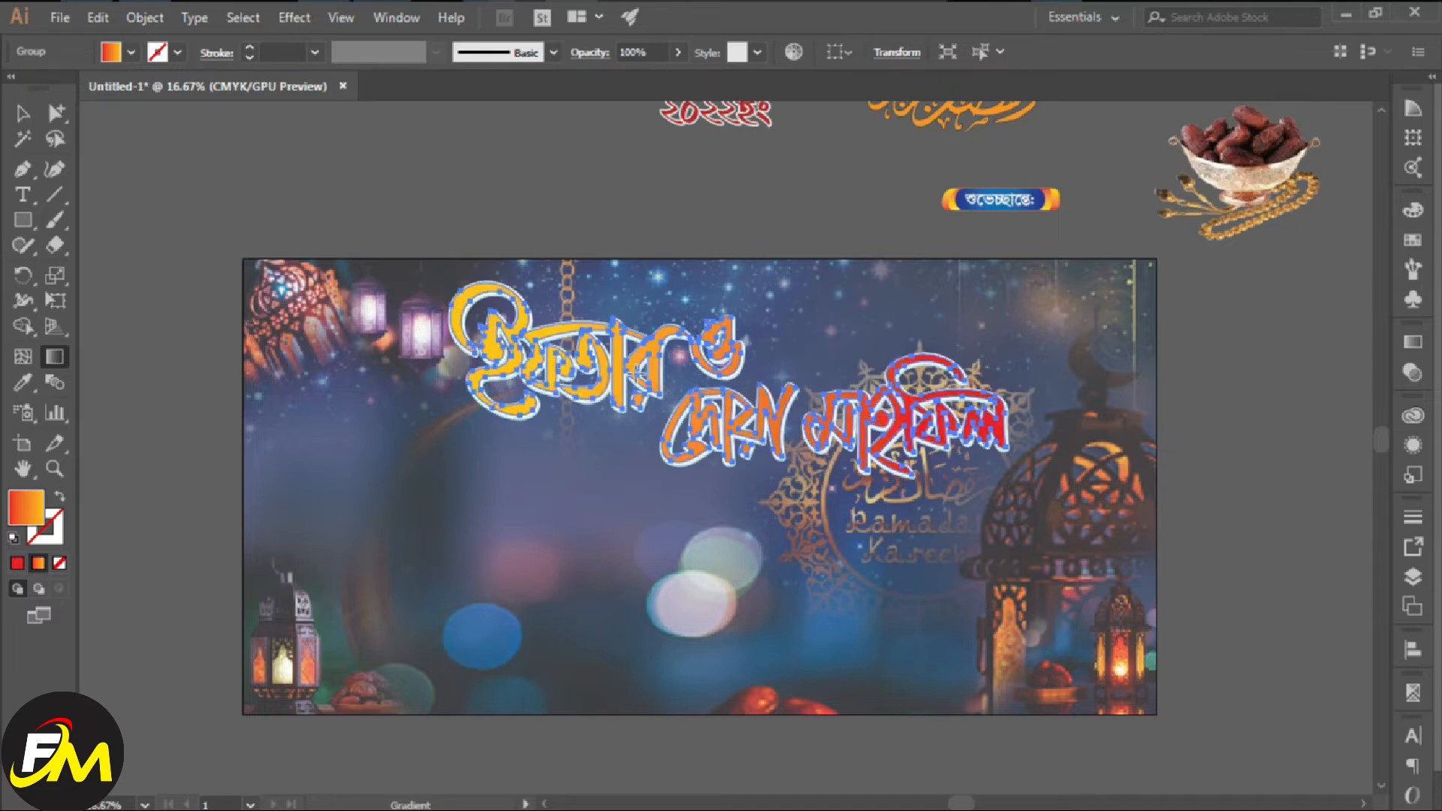
mouse_move(725, 344)
mouse_down()
mouse_move(722, 434)
mouse_move(719, 344)
mouse_up()
drag(632, 338, 667, 364)
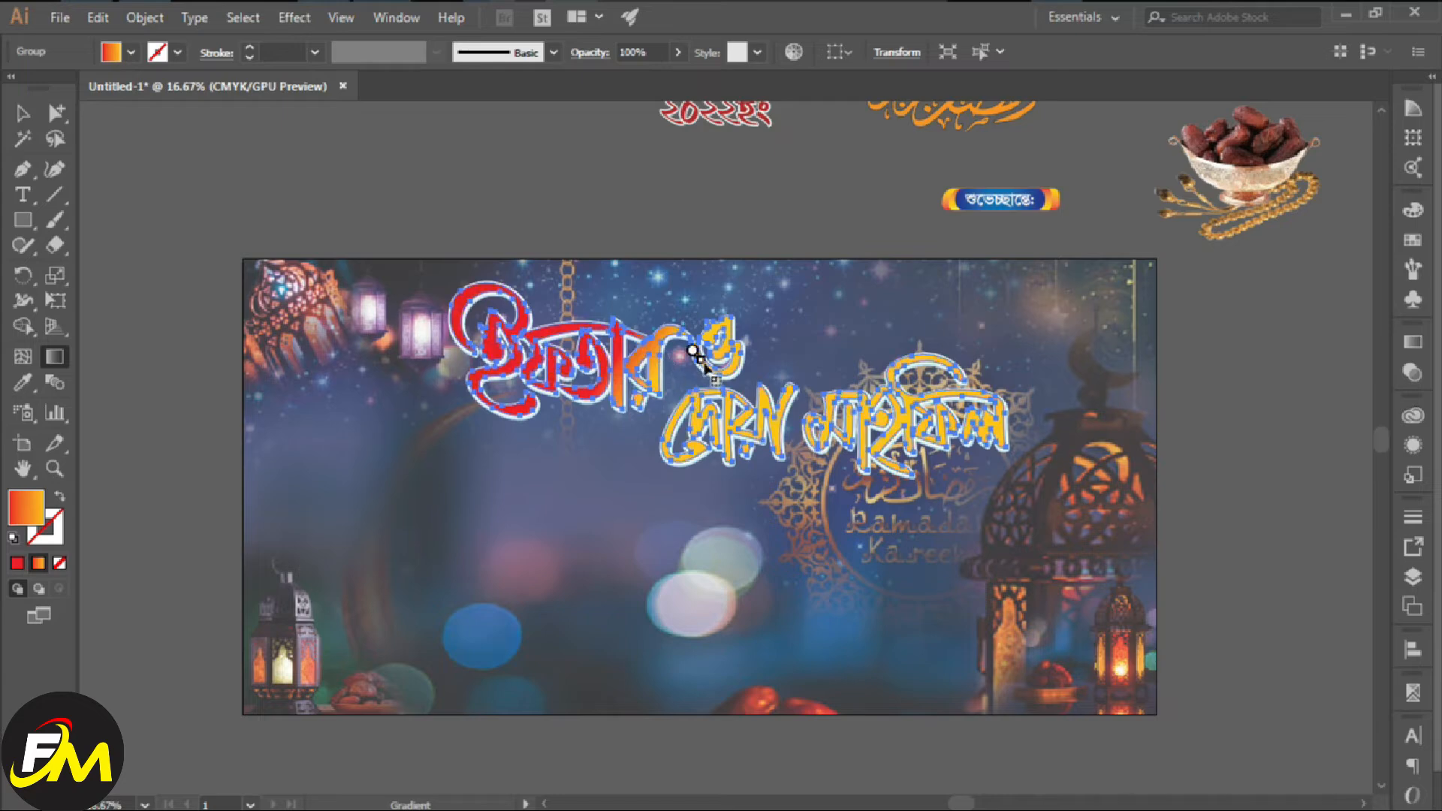
key(v)
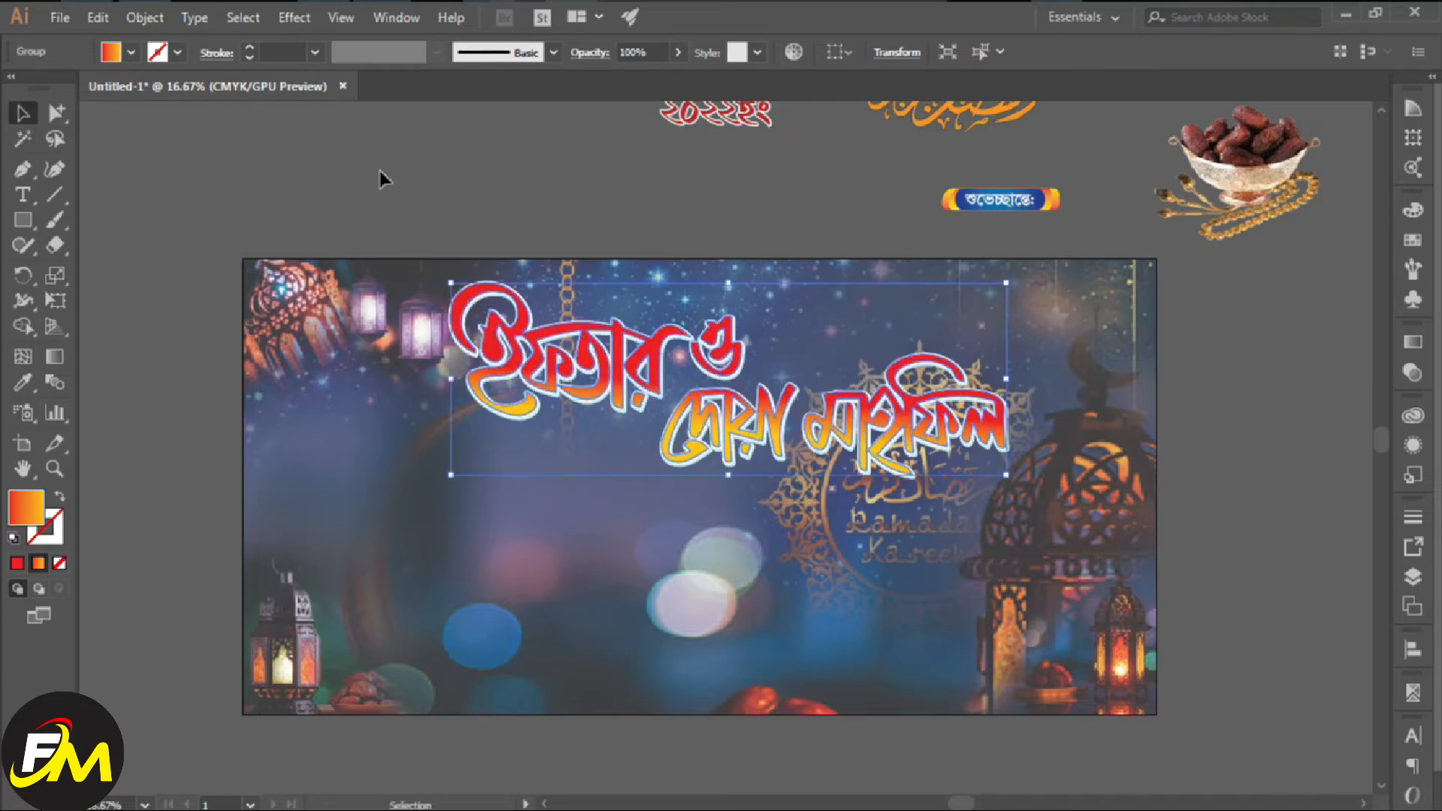
Zoom in to inspect the gradient headline, then zoom back out to view the whole layout.
click(535, 203)
key(ctrl+minus)
key(ctrl+plus)
key(ctrl+plus)
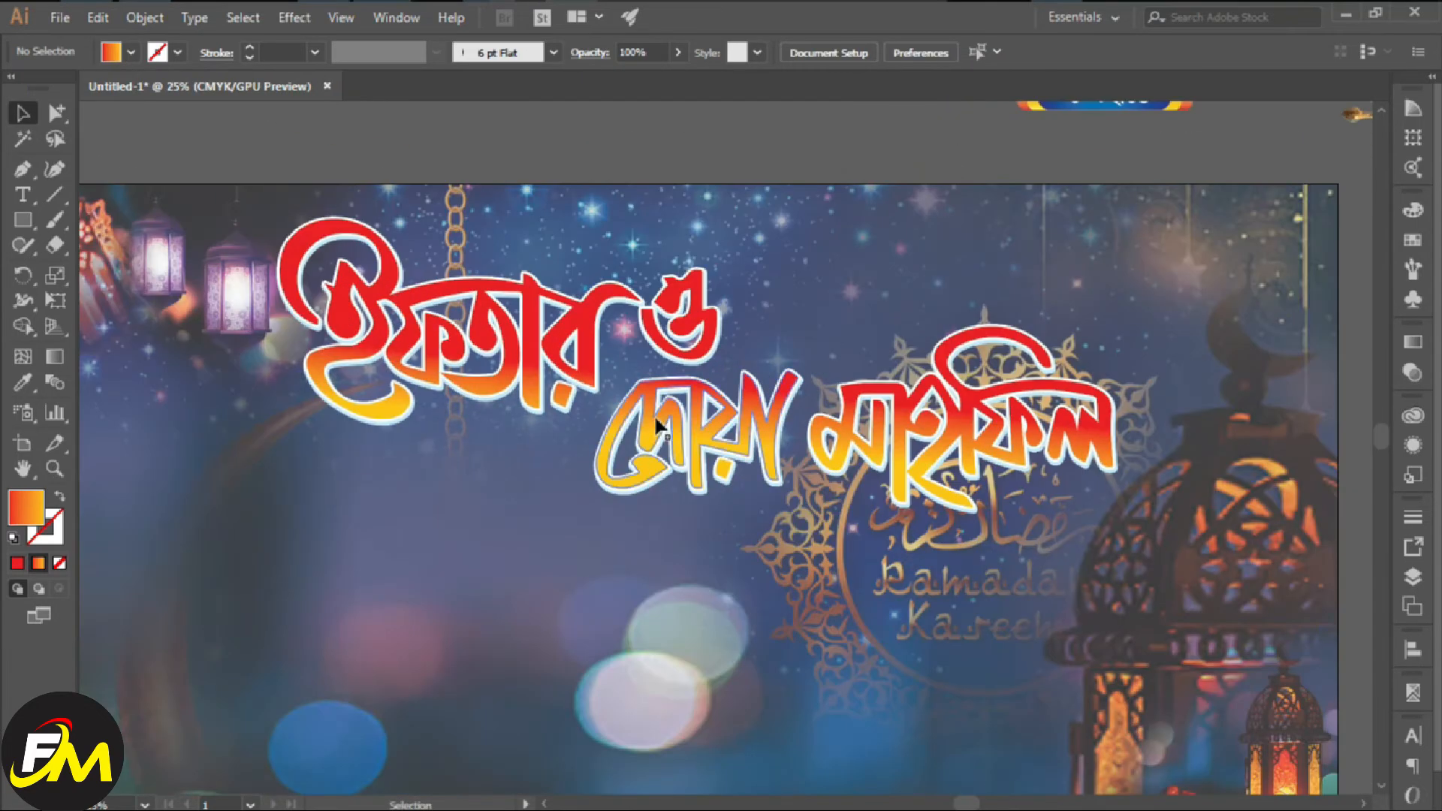
click(56, 114)
drag(655, 142, 702, 194)
key(x)
key(ctrl+minus)
key(ctrl+minus)
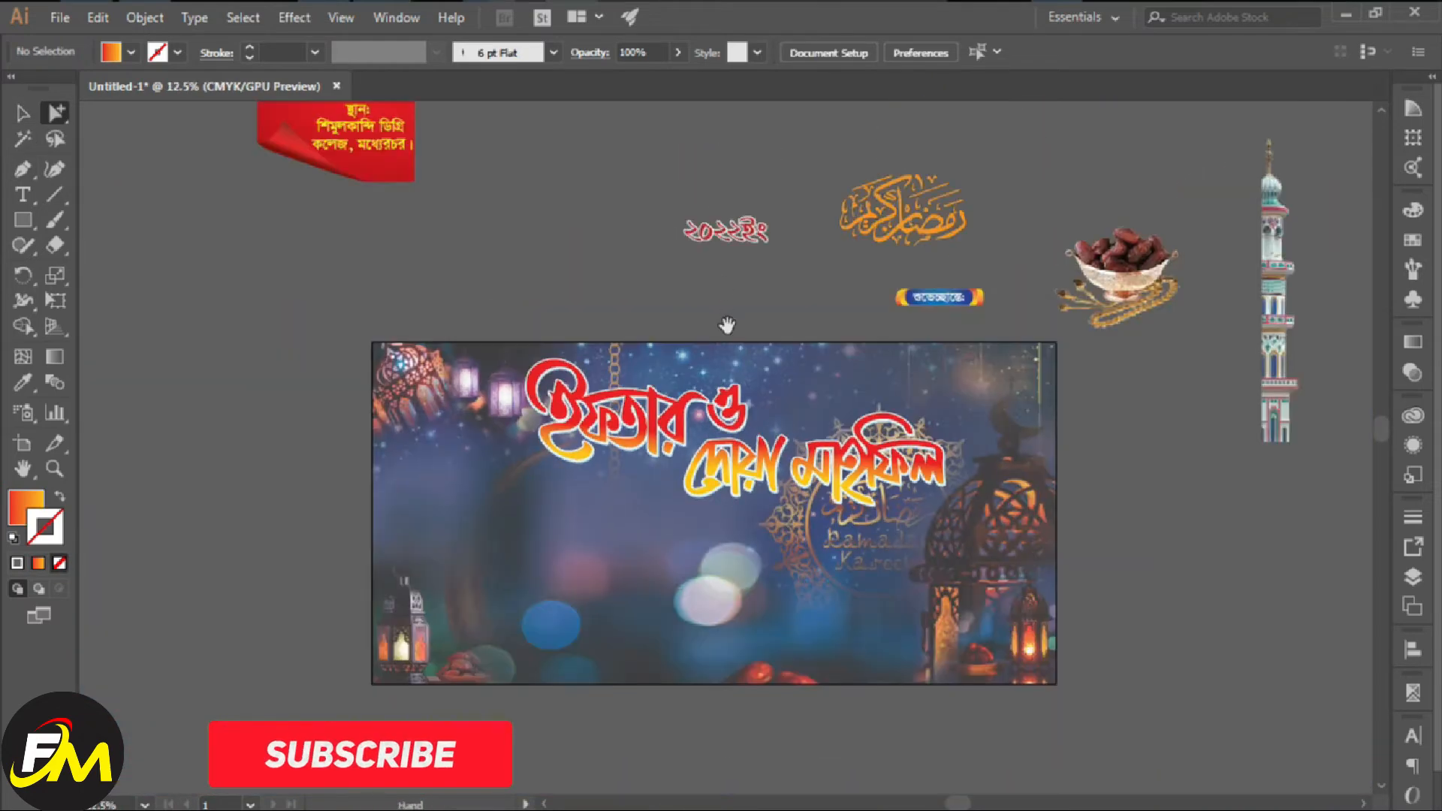
drag(726, 327, 712, 276)
scroll(588, 290, up, 2)
key(ctrl+minus)
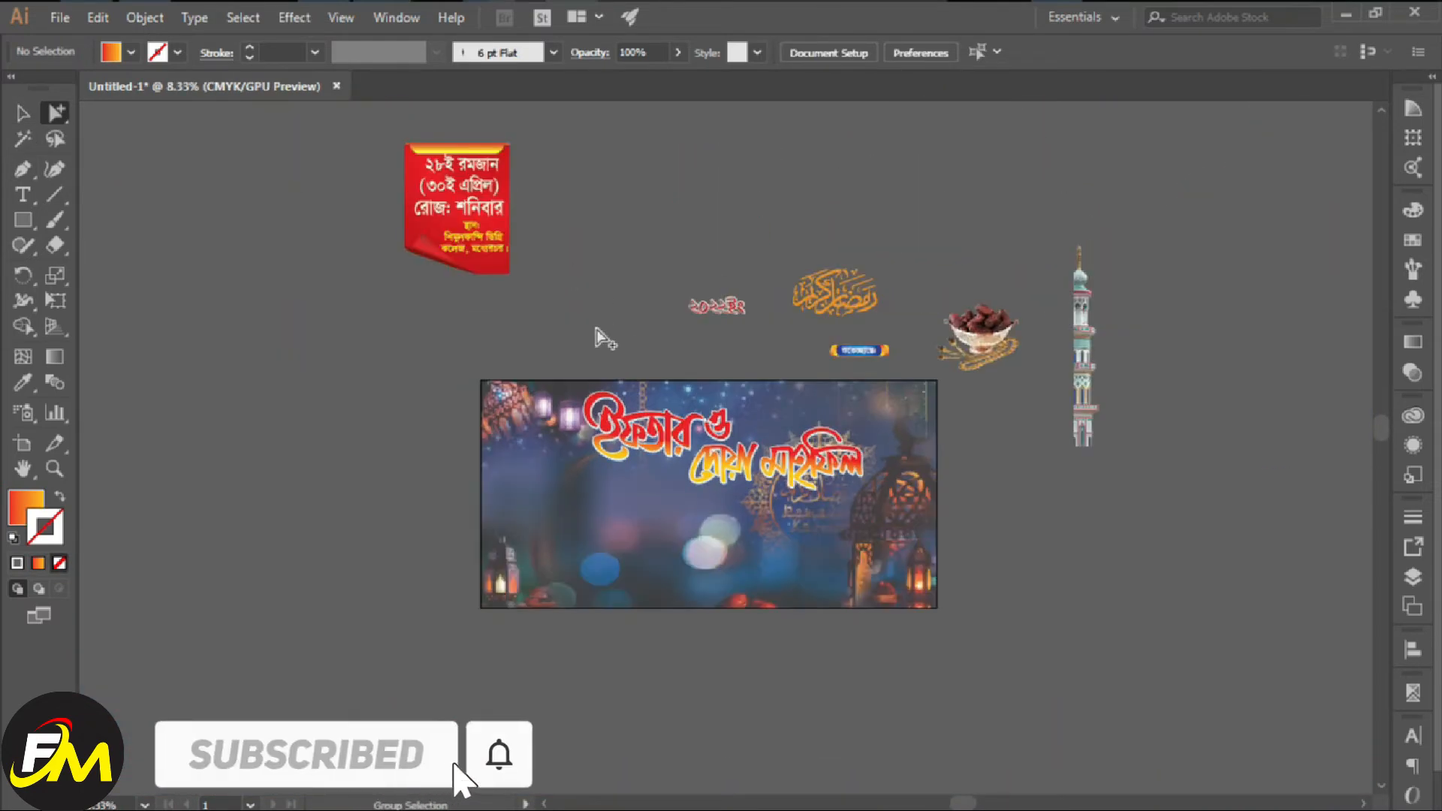
Open the date badge group and update its text to read ৩০ই রমজান (২ই মে), রোজ: সোমবার with the venue lines.
click(455, 206)
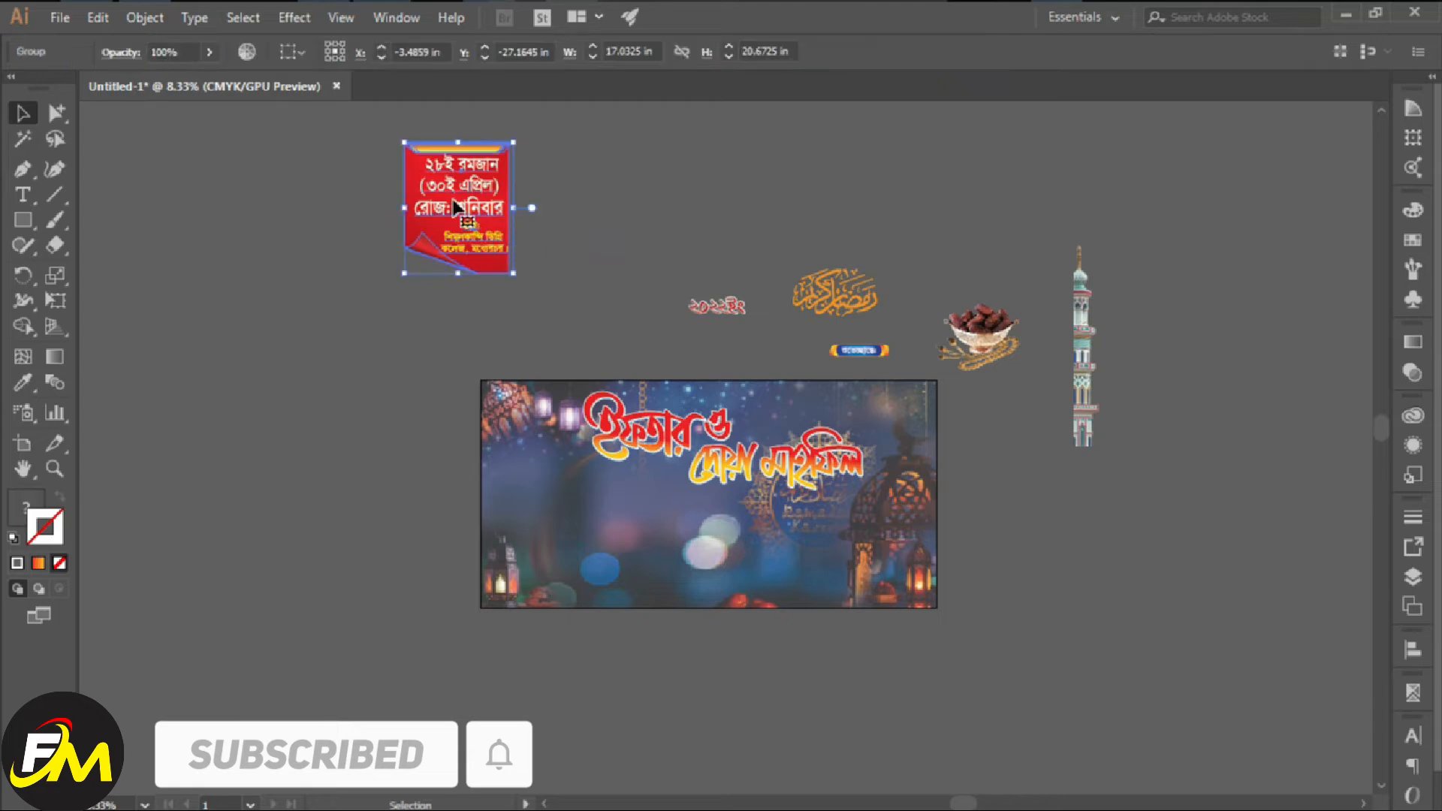
click(573, 215)
key(ctrl+plus)
key(ctrl+plus)
drag(491, 251, 579, 640)
key(ctrl+plus)
click(579, 616)
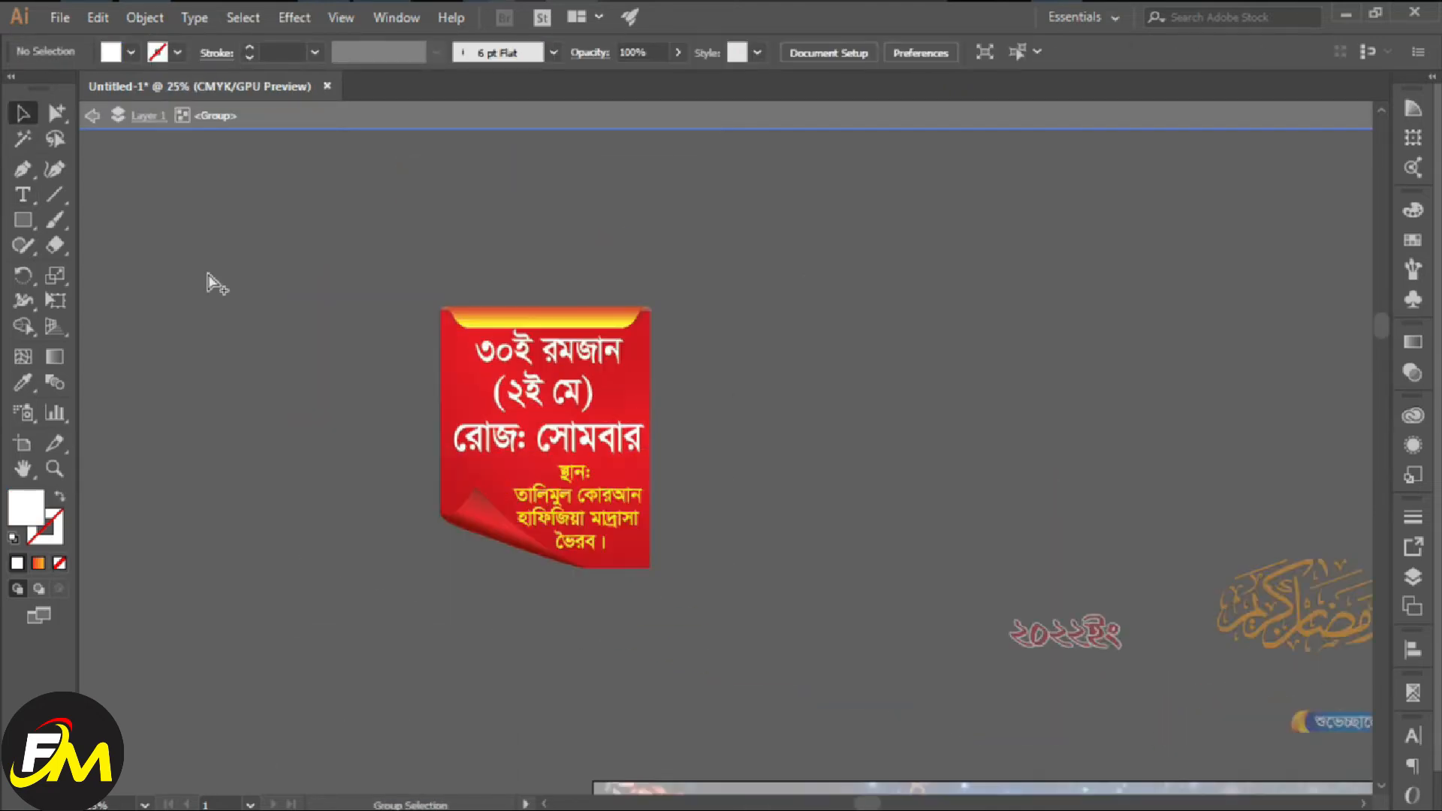
key(ctrl+minus)
drag(576, 328, 479, 190)
double_click(353, 333)
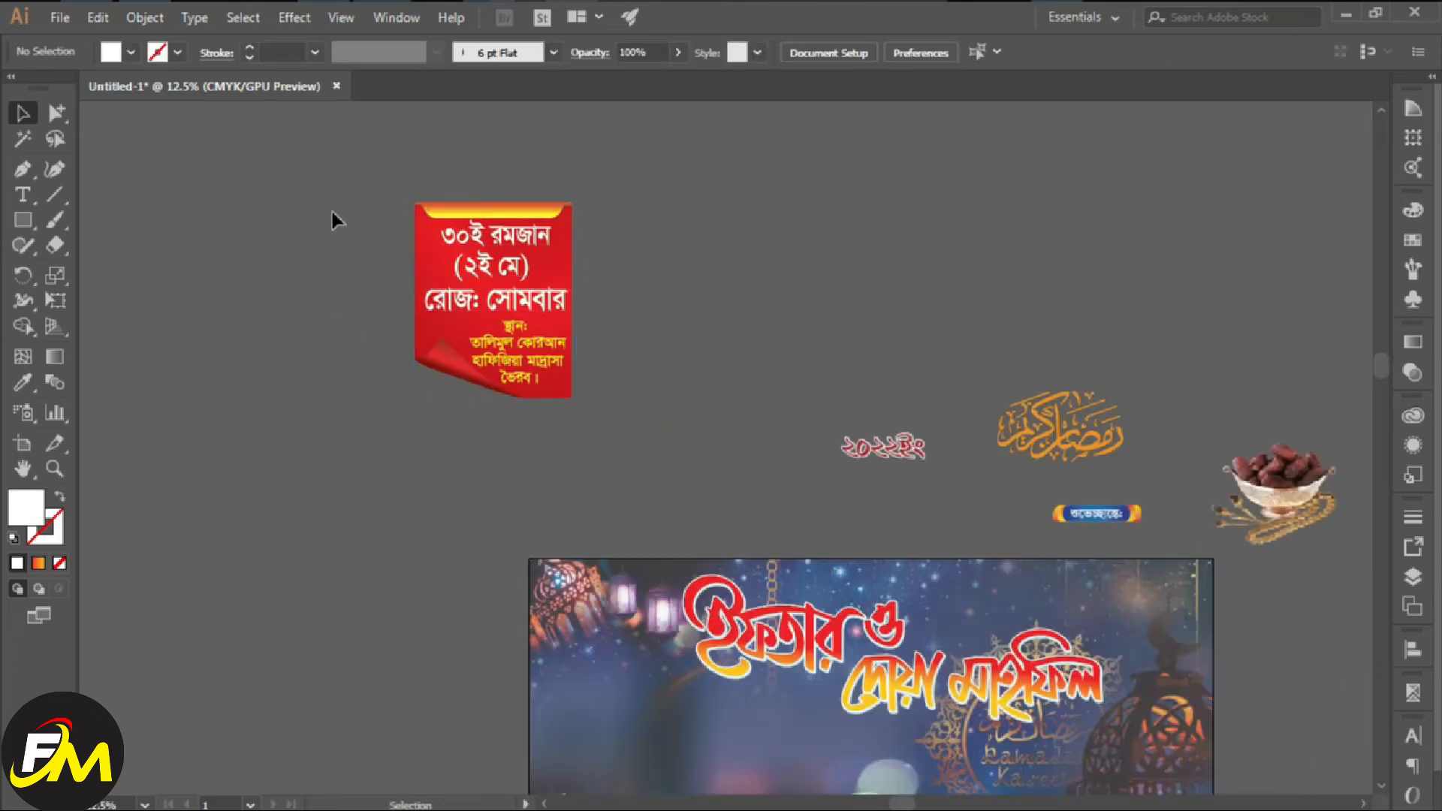
Move the date badge onto the banner's lower-left area, below the headline's first word.
drag(365, 164, 632, 447)
drag(493, 291, 576, 652)
drag(576, 652, 618, 410)
drag(520, 504, 537, 483)
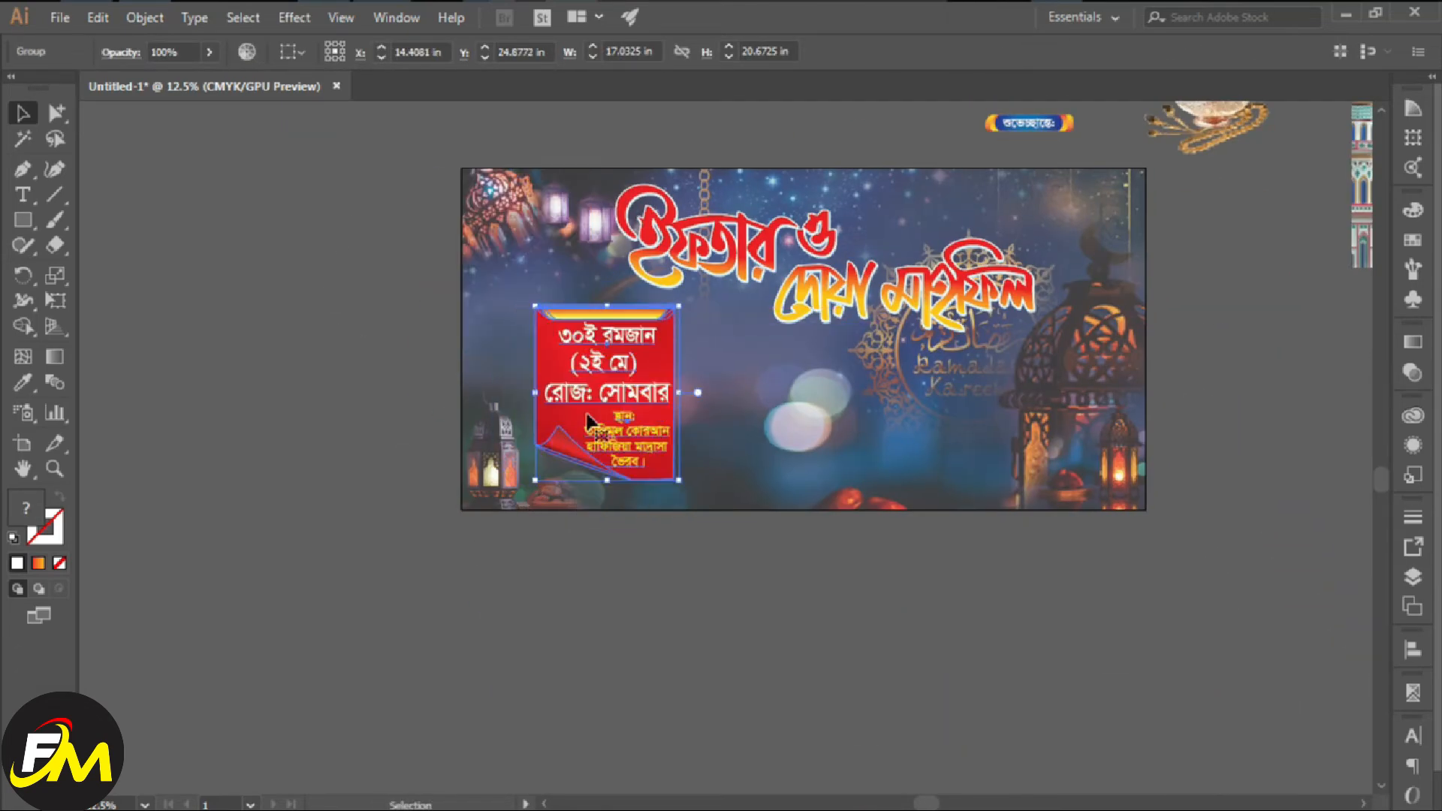
drag(593, 414, 617, 502)
key(ctrl+shift+a)
scroll(619, 432, up, 1)
drag(614, 502, 620, 496)
click(271, 384)
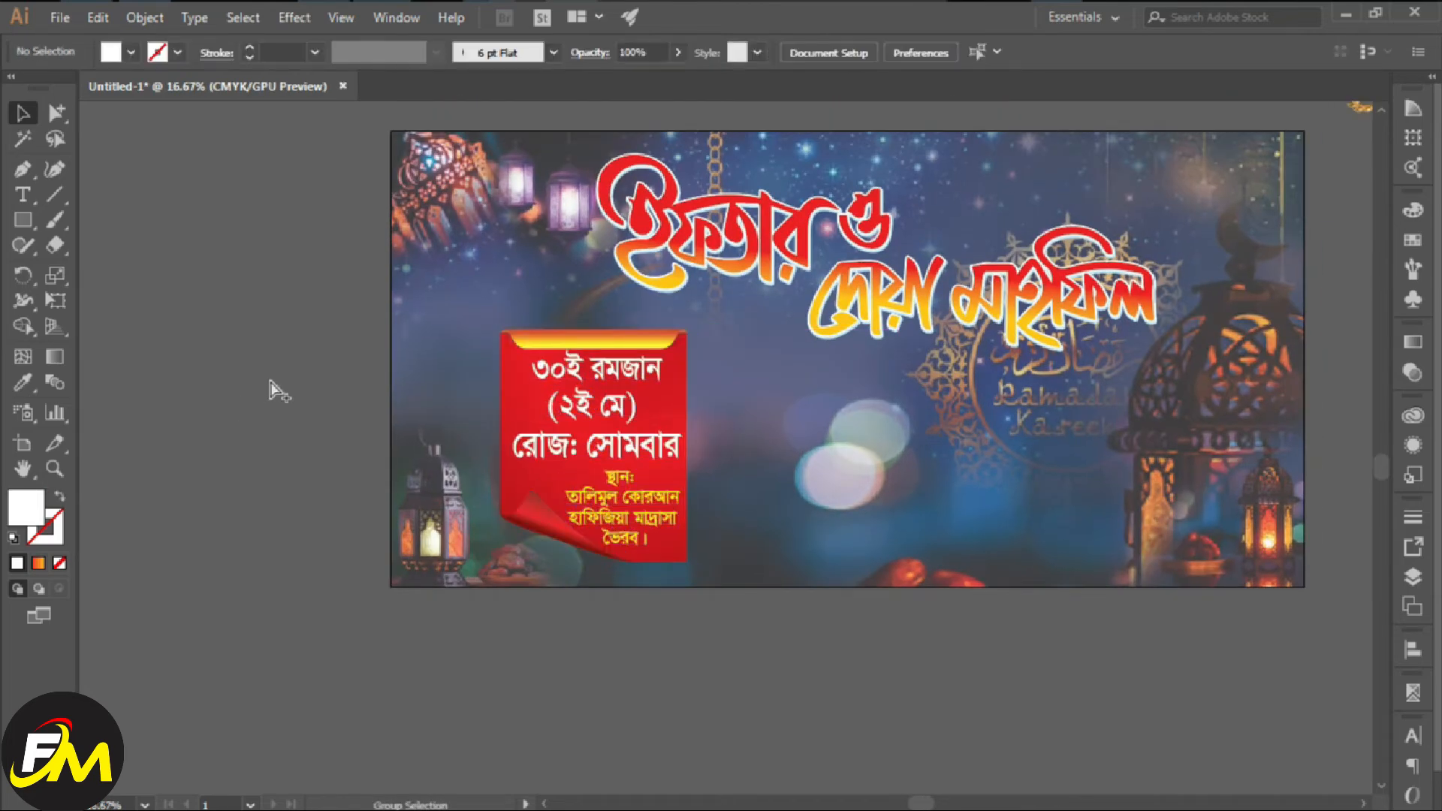
Delete the minaret illustration from beside the artboard.
scroll(865, 389, down, 2)
drag(865, 388, 715, 441)
scroll(800, 425, up, 1)
drag(800, 425, 838, 514)
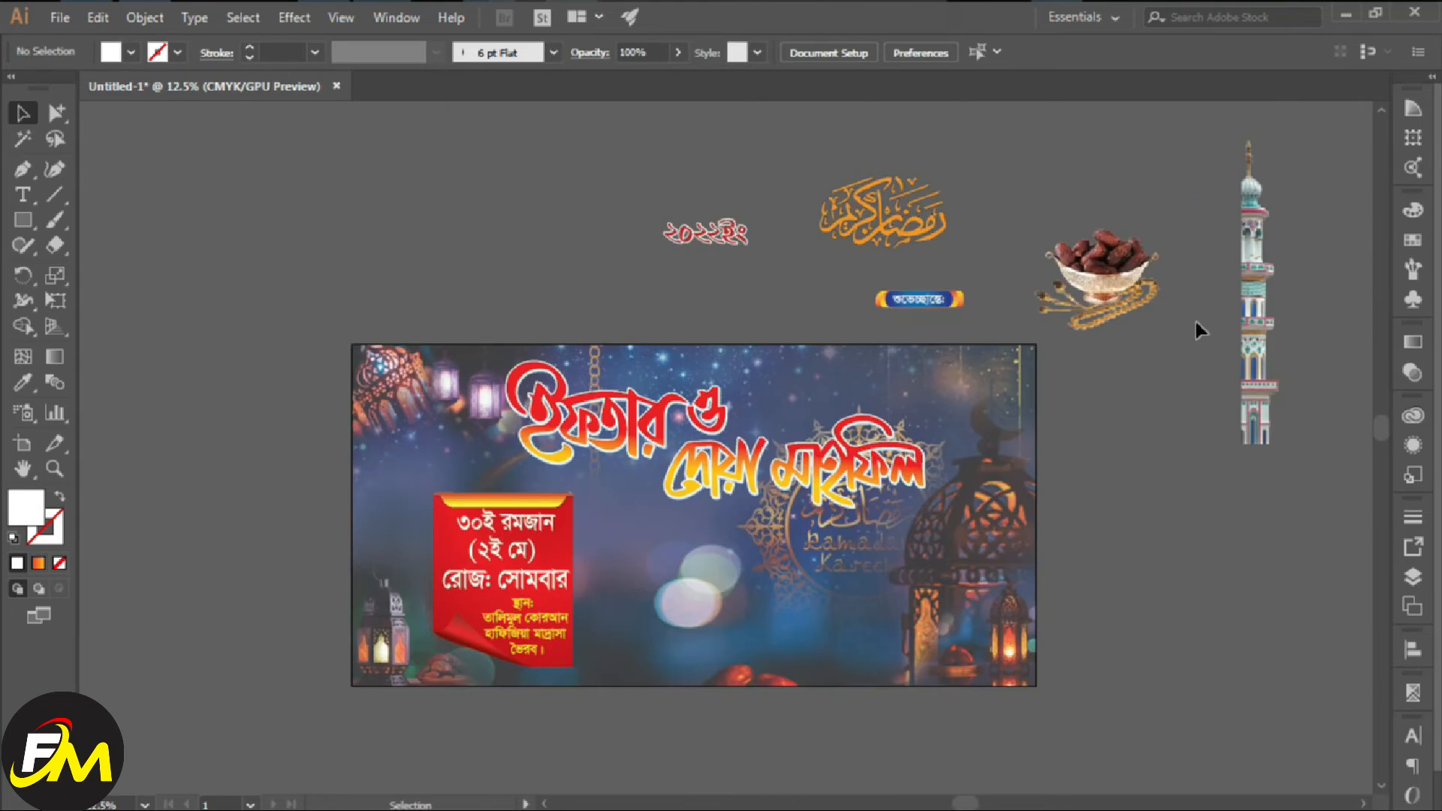
click(1249, 323)
key(Delete)
Move the ২০২২ইং year text onto the banner just beneath the headline's right end.
click(930, 300)
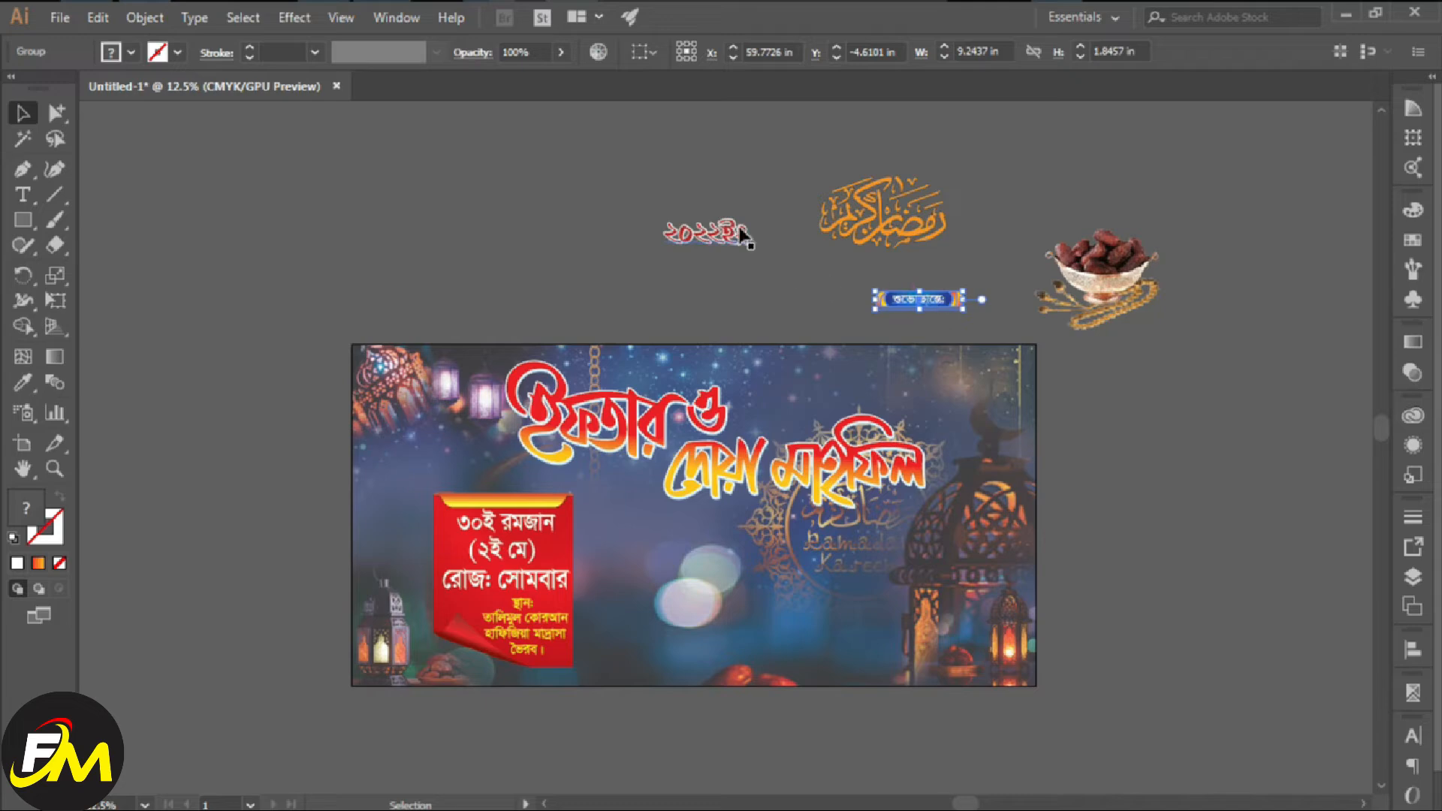
drag(732, 233, 894, 520)
drag(1391, 481, 1391, 482)
click(1157, 511)
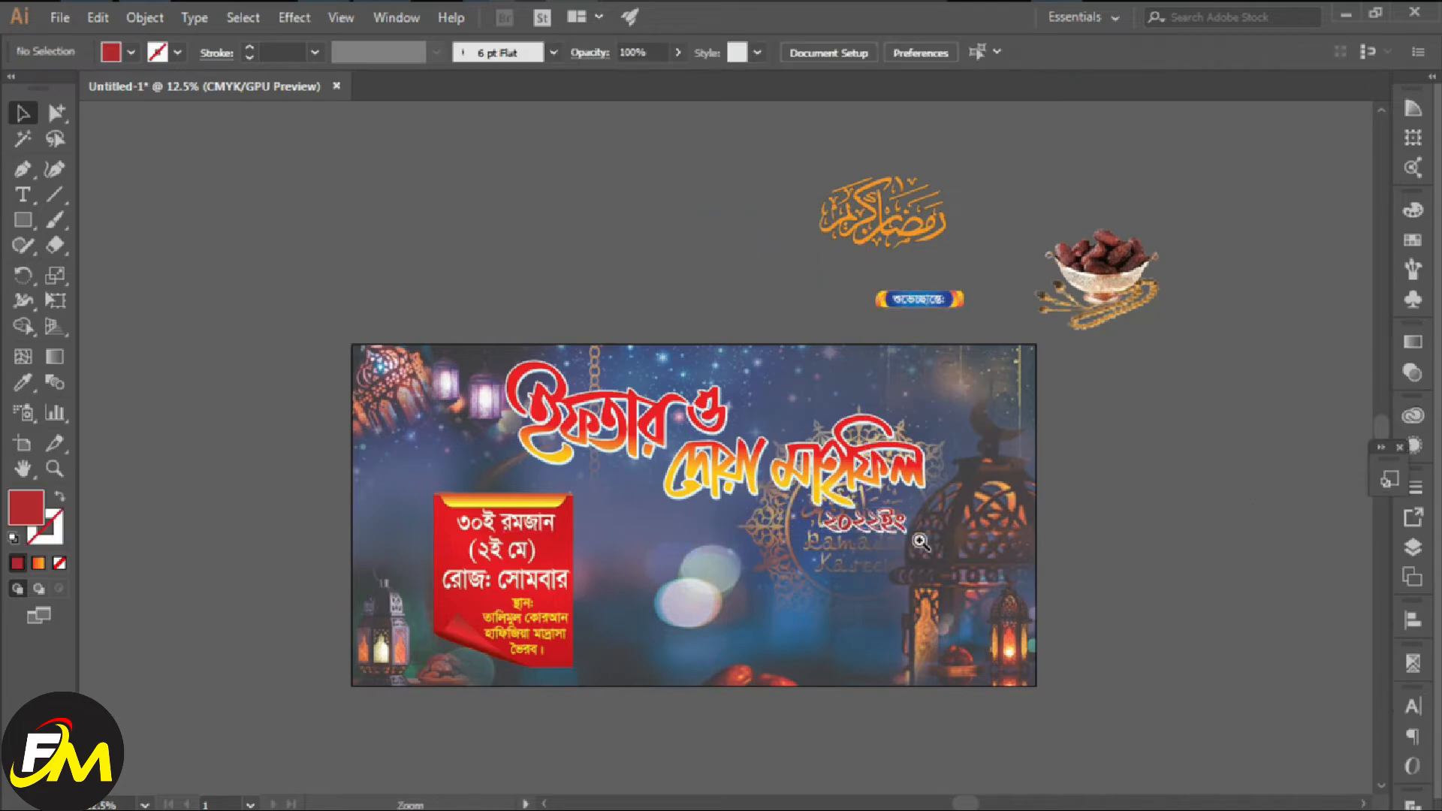
scroll(871, 528, up, 1)
drag(871, 528, 913, 420)
click(904, 446)
click(926, 435)
click(923, 446)
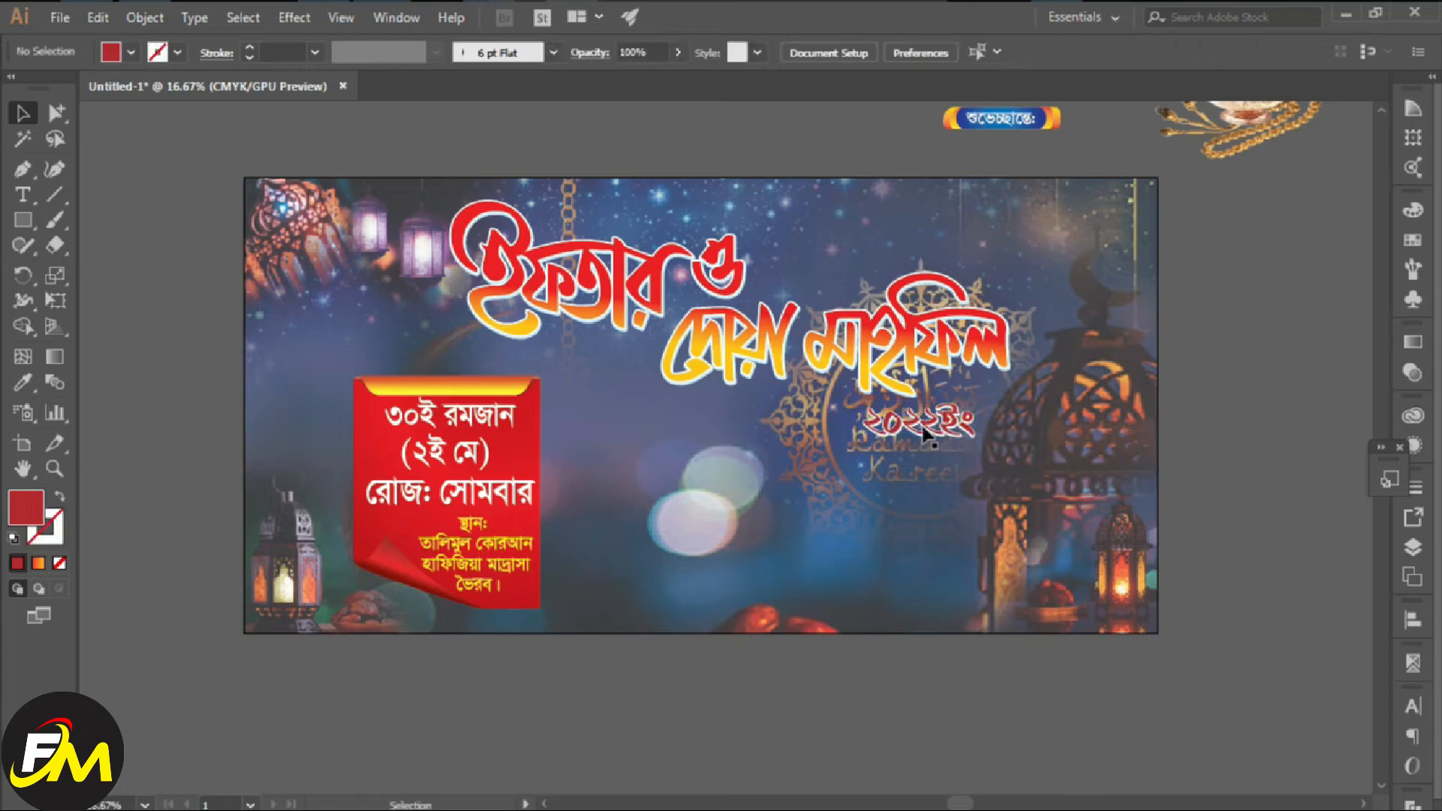
click(921, 434)
drag(742, 351, 736, 347)
click(680, 125)
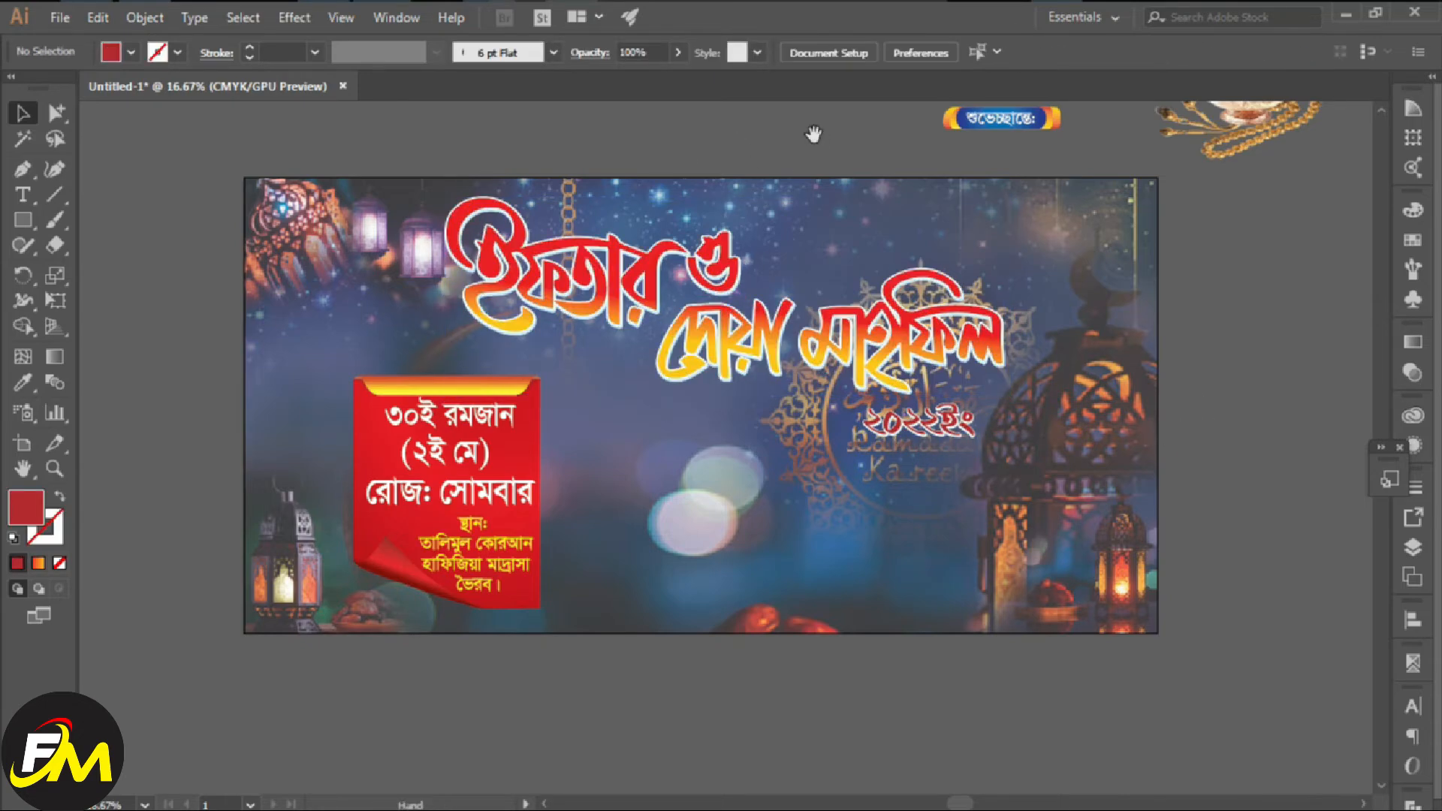
drag(812, 133, 846, 334)
Add a text line reading বিসমিল্লাহির রাহমানির রাহিম in the SutonnyMJ font above the banner.
click(24, 195)
key(Escape)
scroll(560, 328, up, 2)
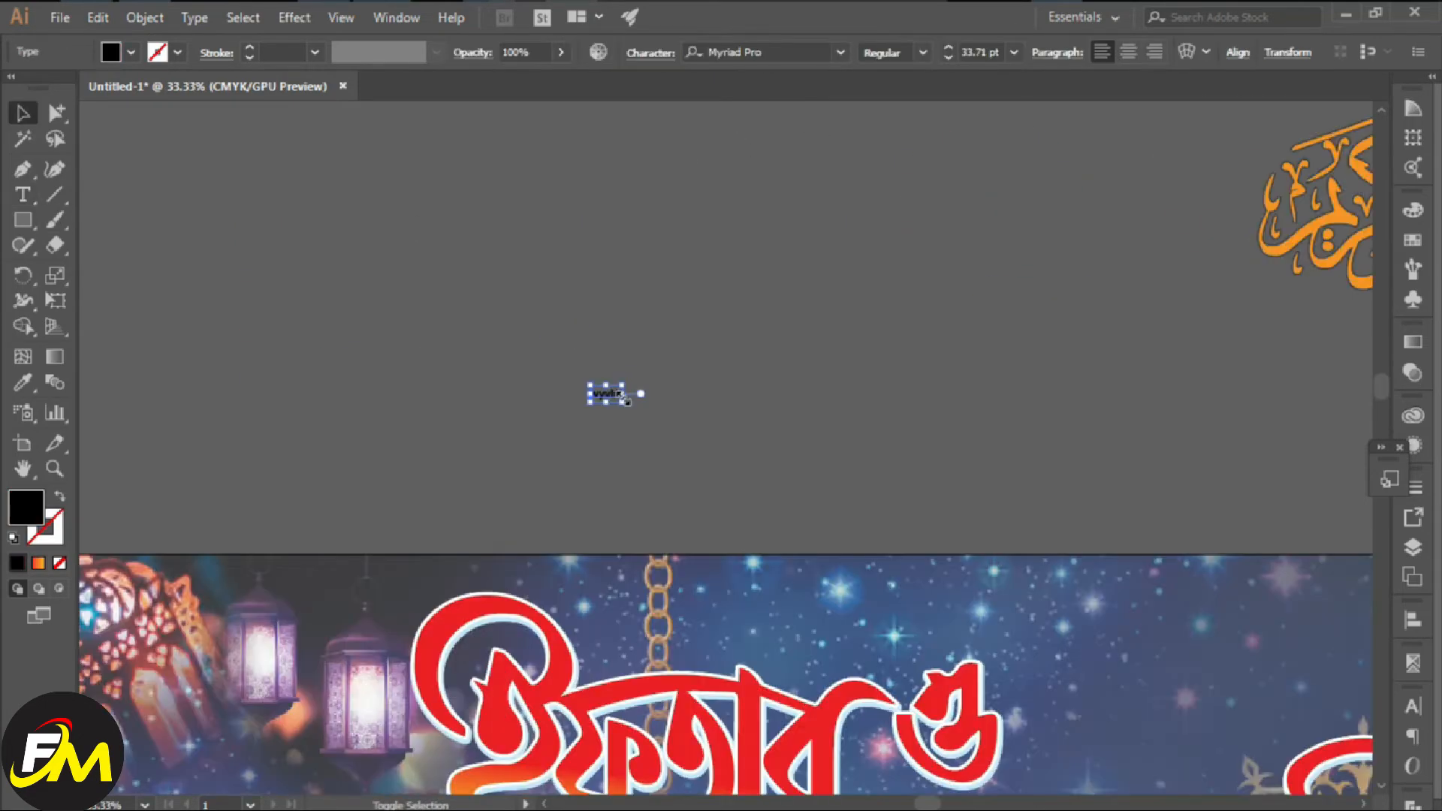
drag(624, 401, 769, 470)
double_click(705, 455)
key(ctrl+a)
click(777, 54)
text(sutonnymj)
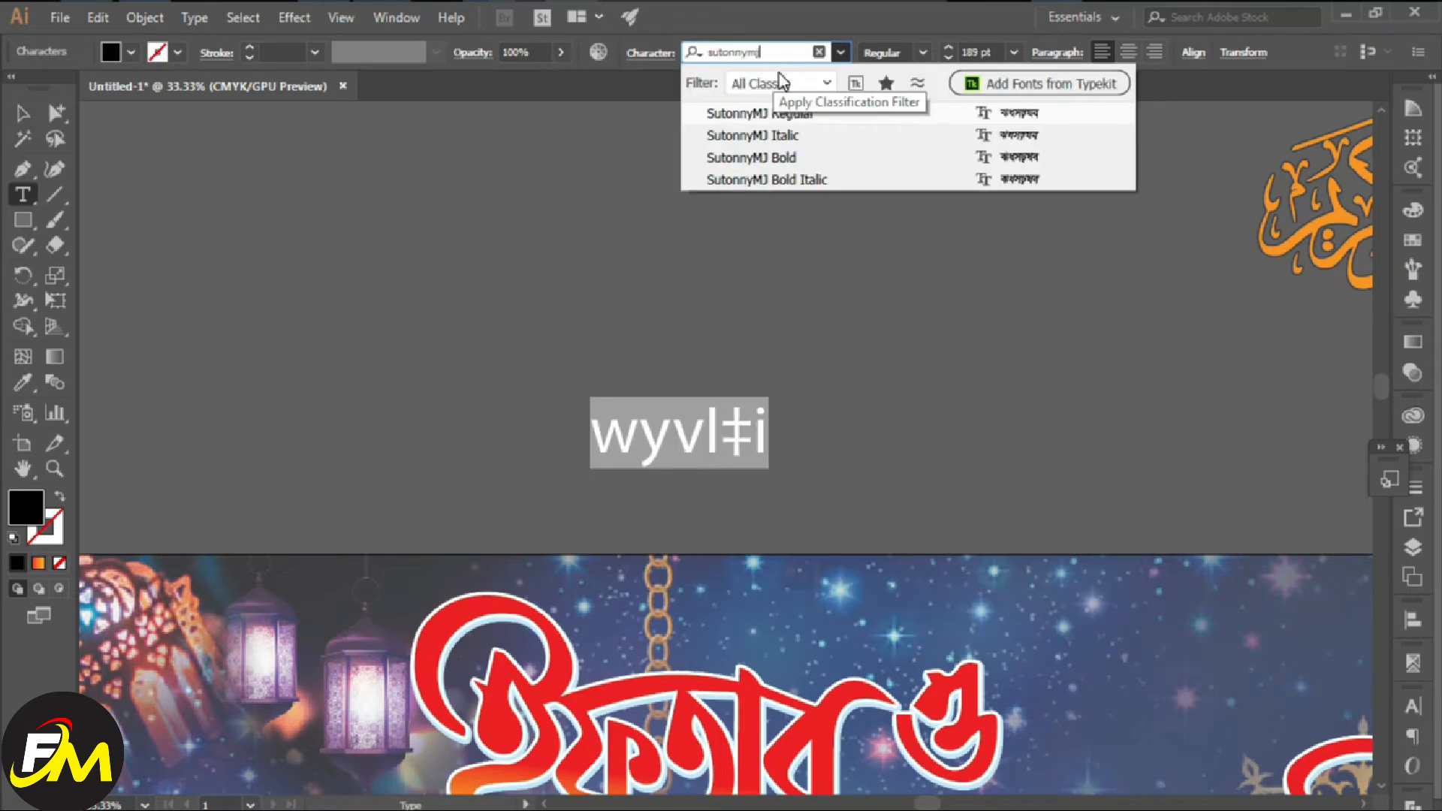
key(Return)
text(বিসমিল্লাহির রাহমানির রাহিম)
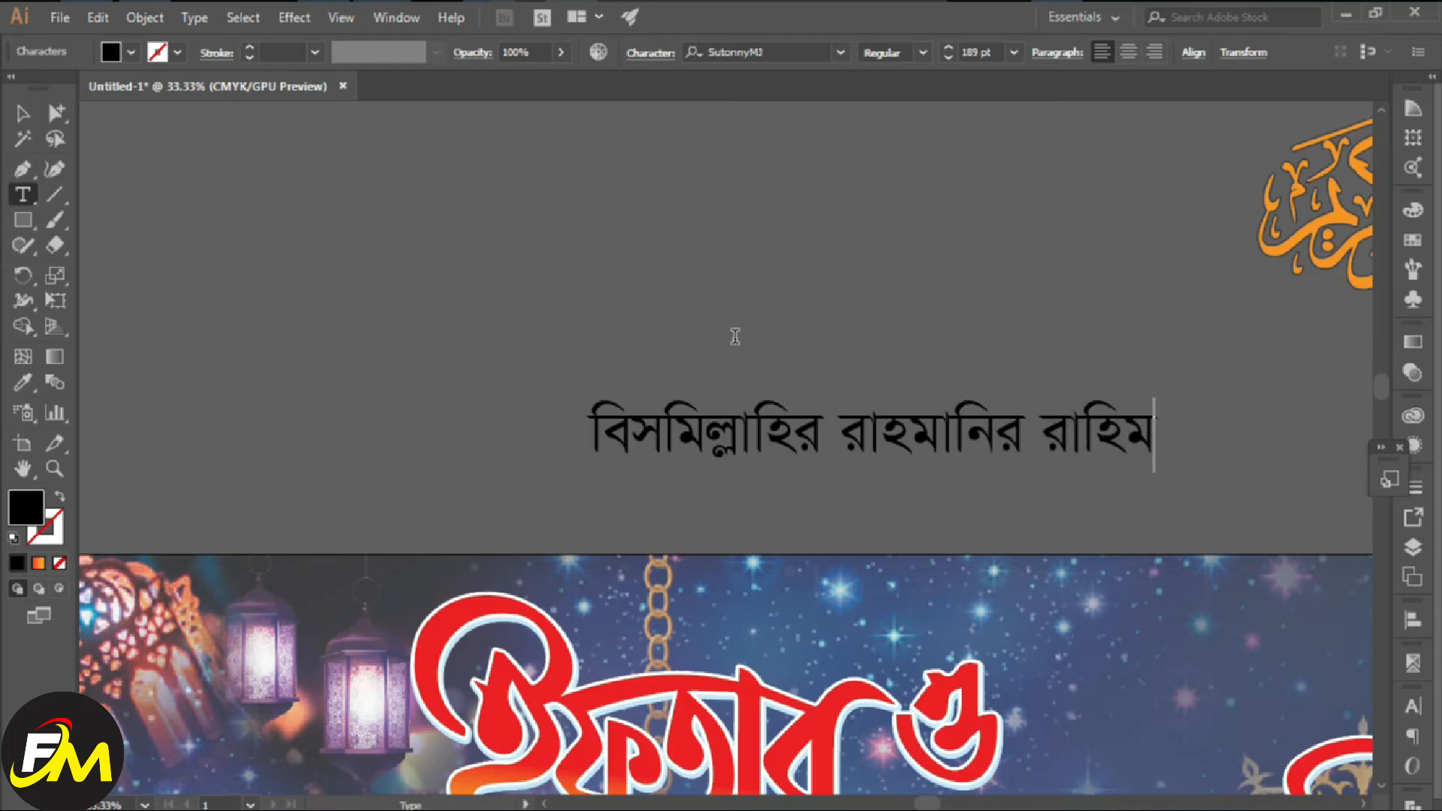
key(Escape)
drag(937, 430, 795, 271)
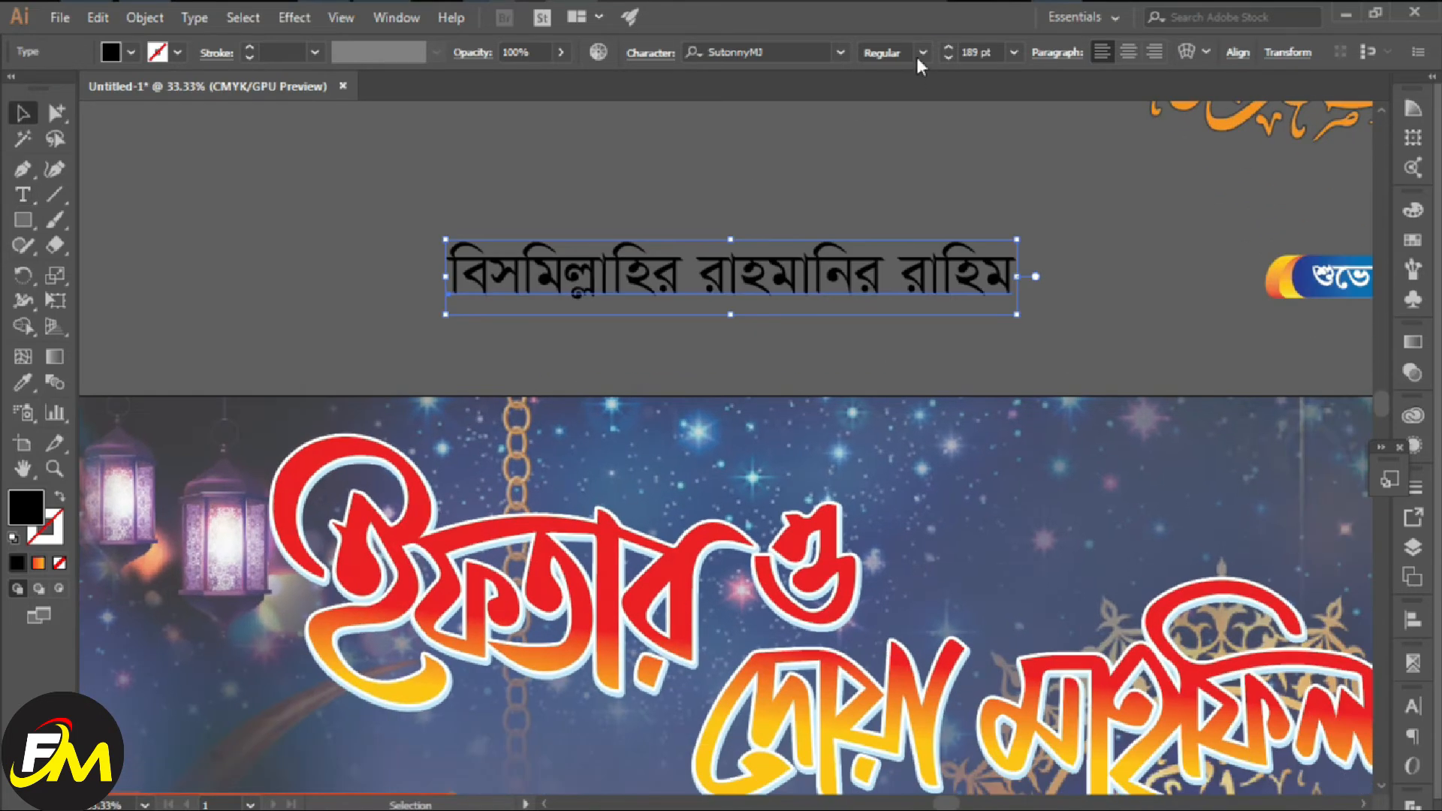
Set the Bismillah text's font style to Bold.
click(921, 54)
click(916, 126)
click(742, 449)
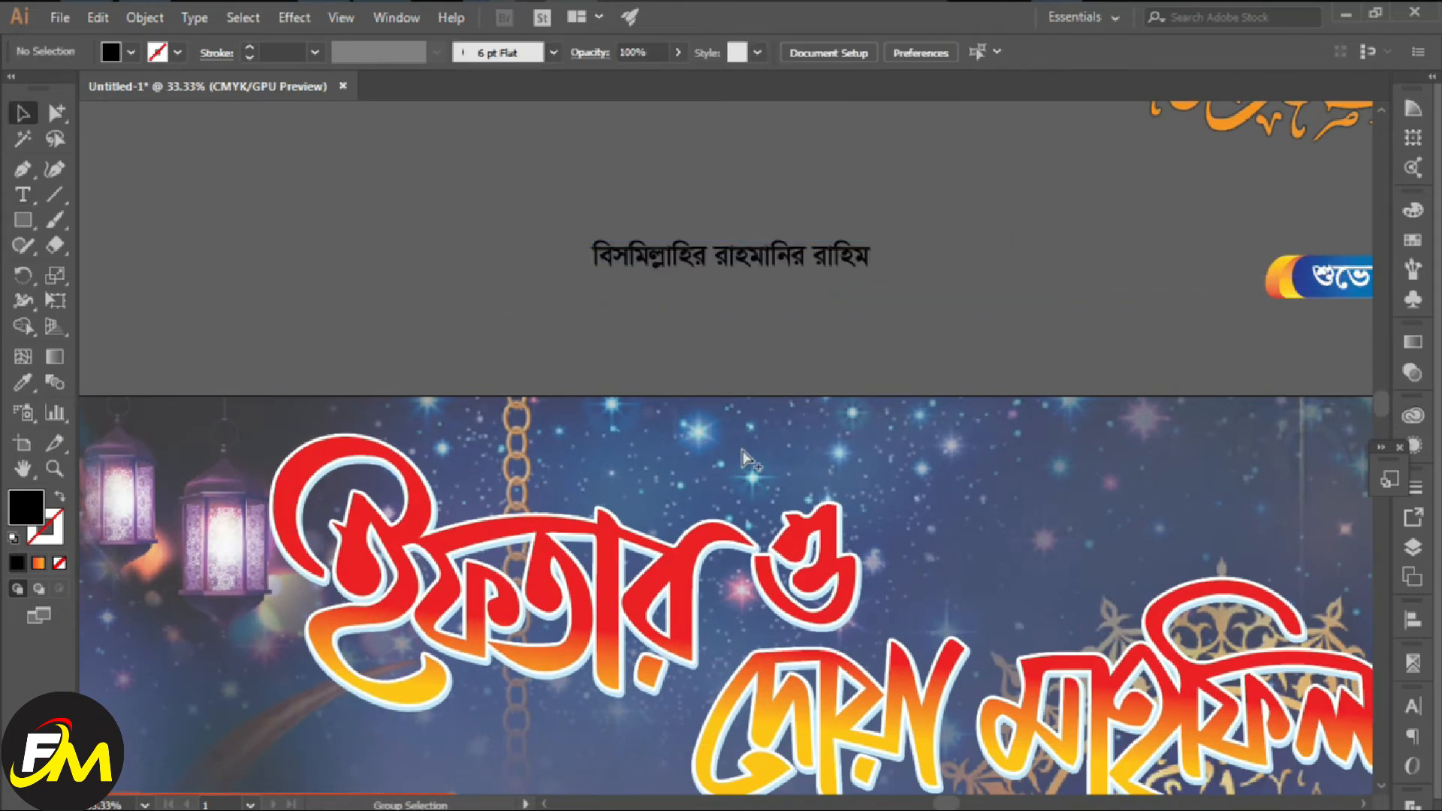
Add a vertical guide at the banner's 36-inch centre and lock the background image.
scroll(718, 350, down, 3)
click(822, 346)
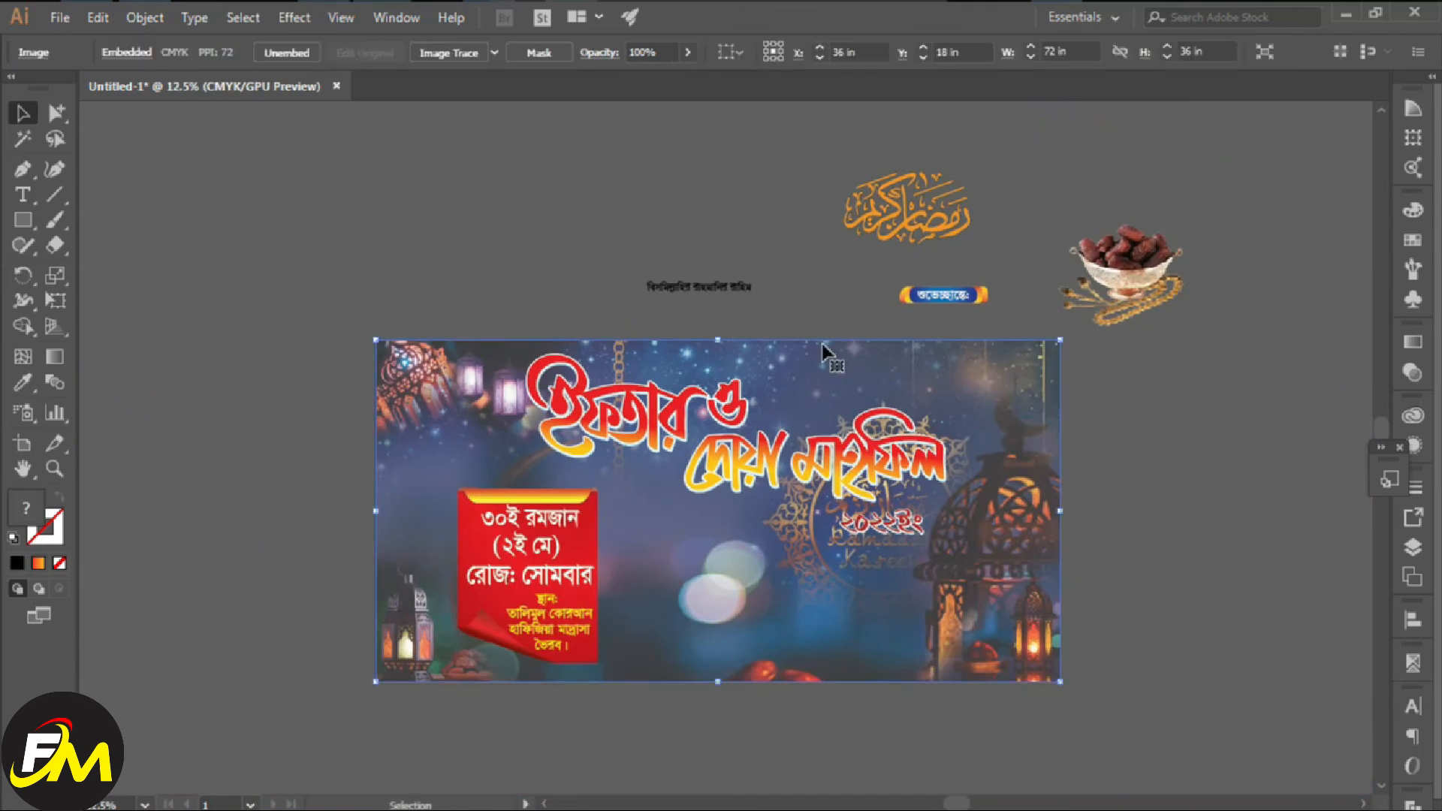
key(ctrl+r)
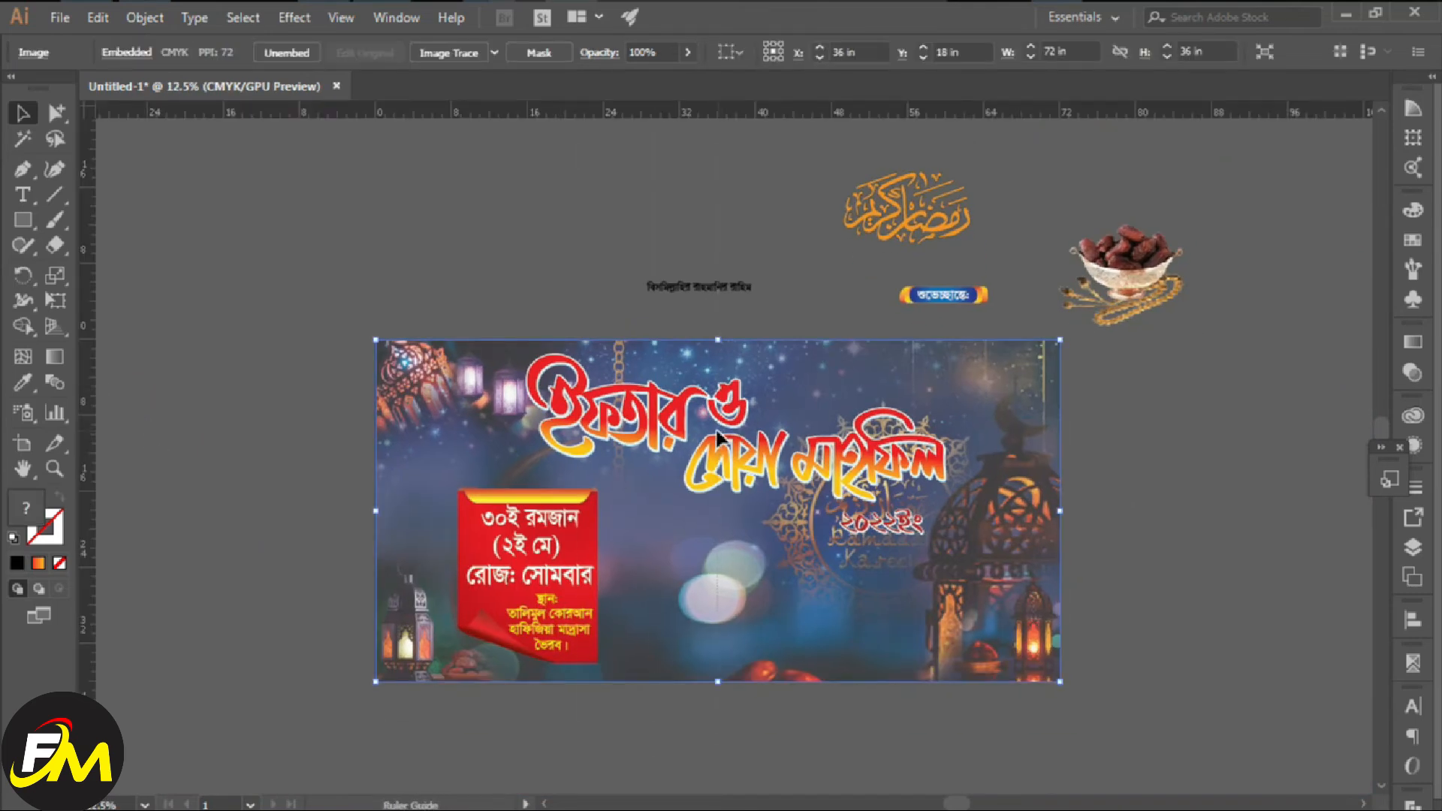
drag(718, 440, 719, 439)
click(787, 324)
right_click(784, 235)
click(749, 176)
click(817, 380)
key(ctrl+2)
Resize the Bismillah text to about 144 pt and centre it along the banner's top edge.
scroll(829, 440, up, 1)
drag(829, 440, 809, 546)
scroll(809, 546, up, 1)
scroll(698, 457, up, 1)
drag(698, 457, 795, 593)
click(625, 314)
drag(594, 325, 593, 347)
drag(590, 326, 652, 497)
key(shift+Left)
key(shift+Left)
key(shift+Left)
key(shift+Left)
key(shift+Left)
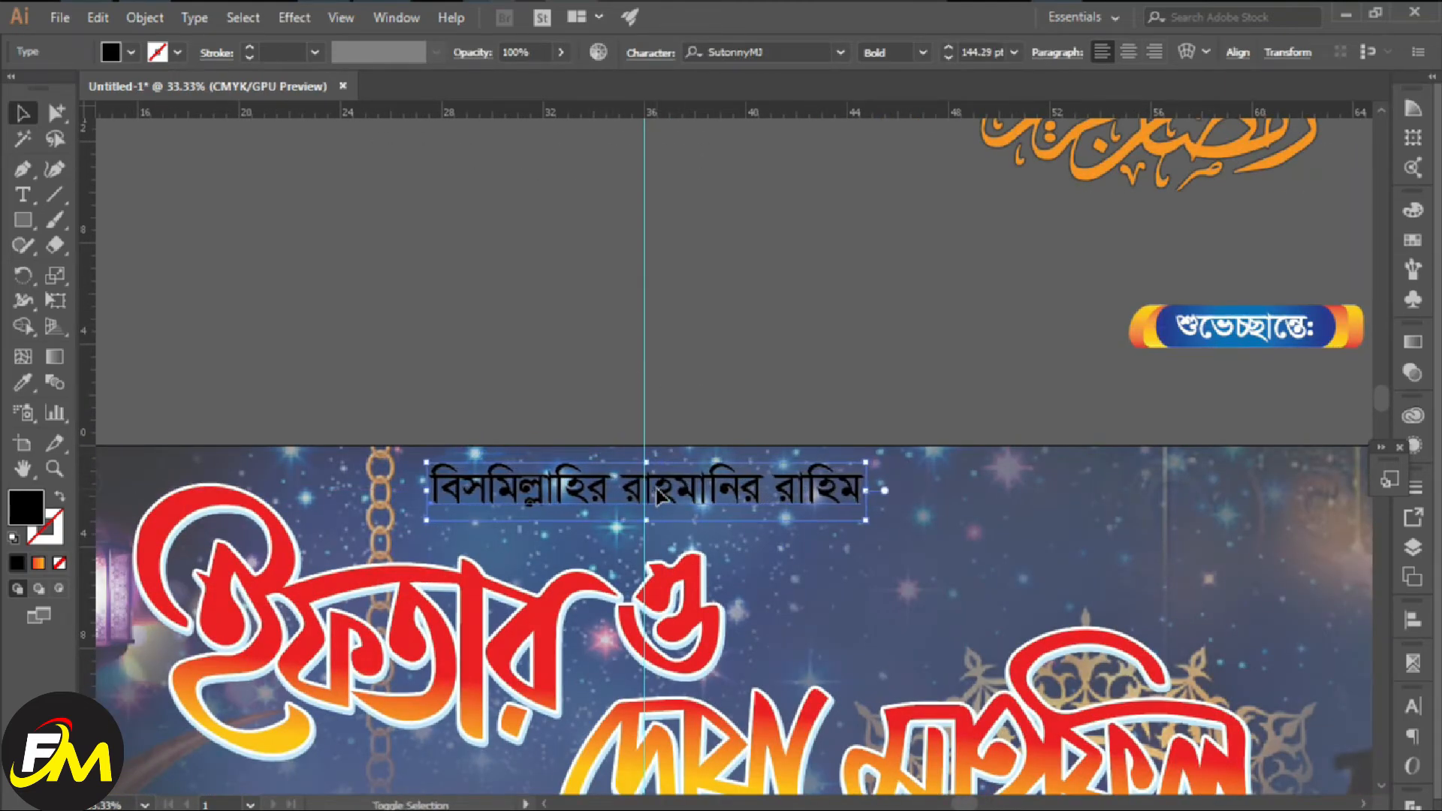
Fill the Bismillah text with yellow, CMYK C 0, M 0, Y 100, K 0.
click(1410, 212)
click(1179, 342)
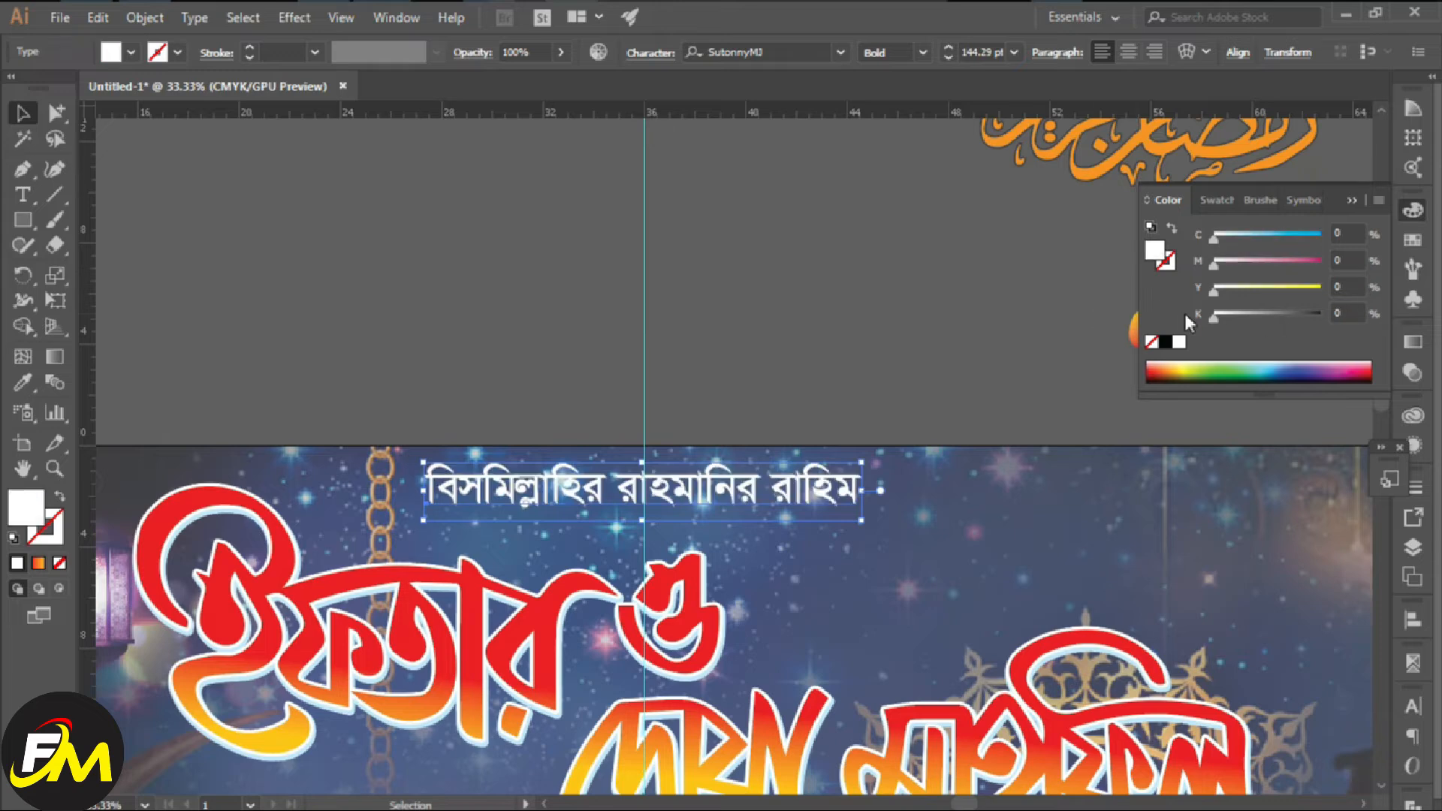
drag(1295, 290, 1383, 270)
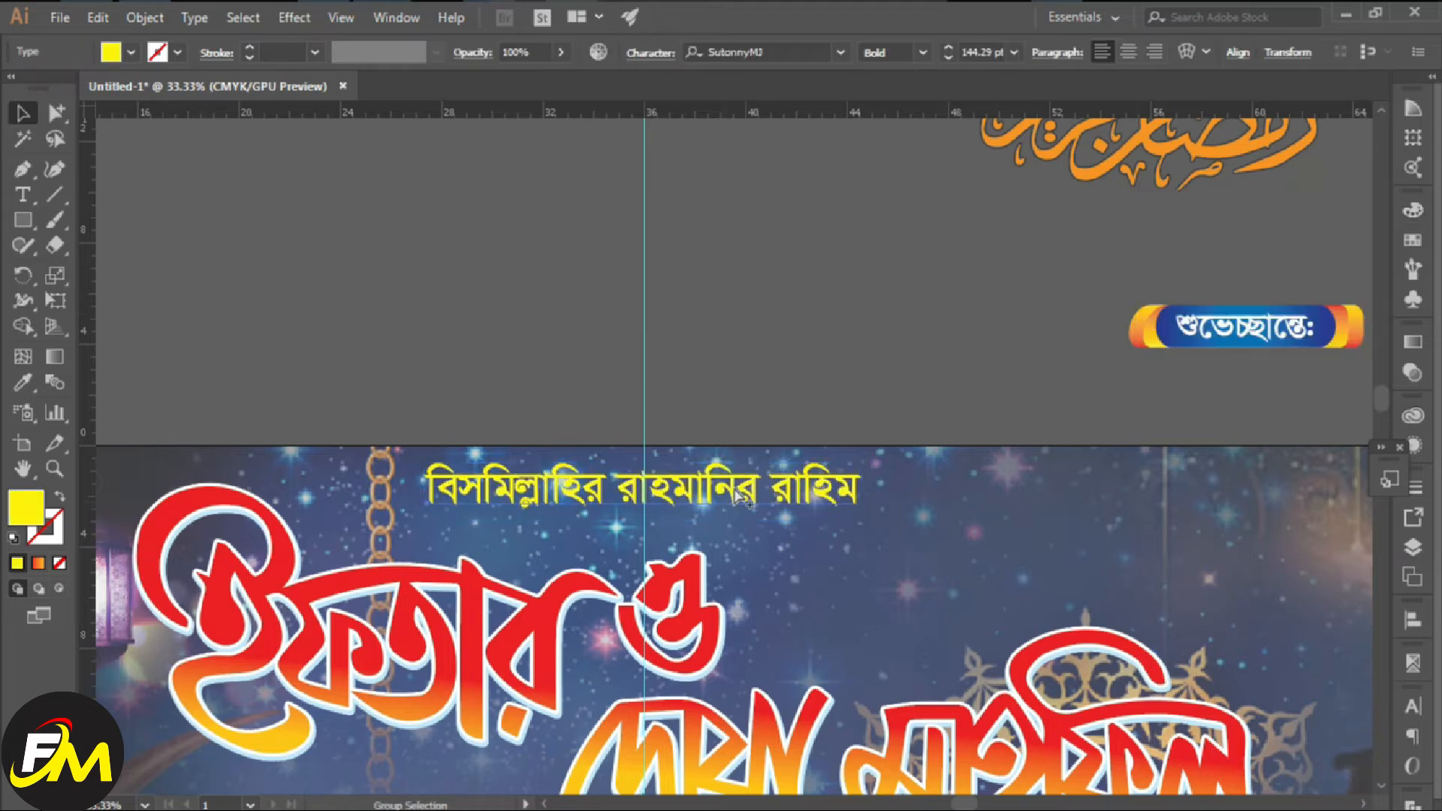
Add a 5 pt black stroke to the Bismillah text.
click(250, 49)
click(251, 48)
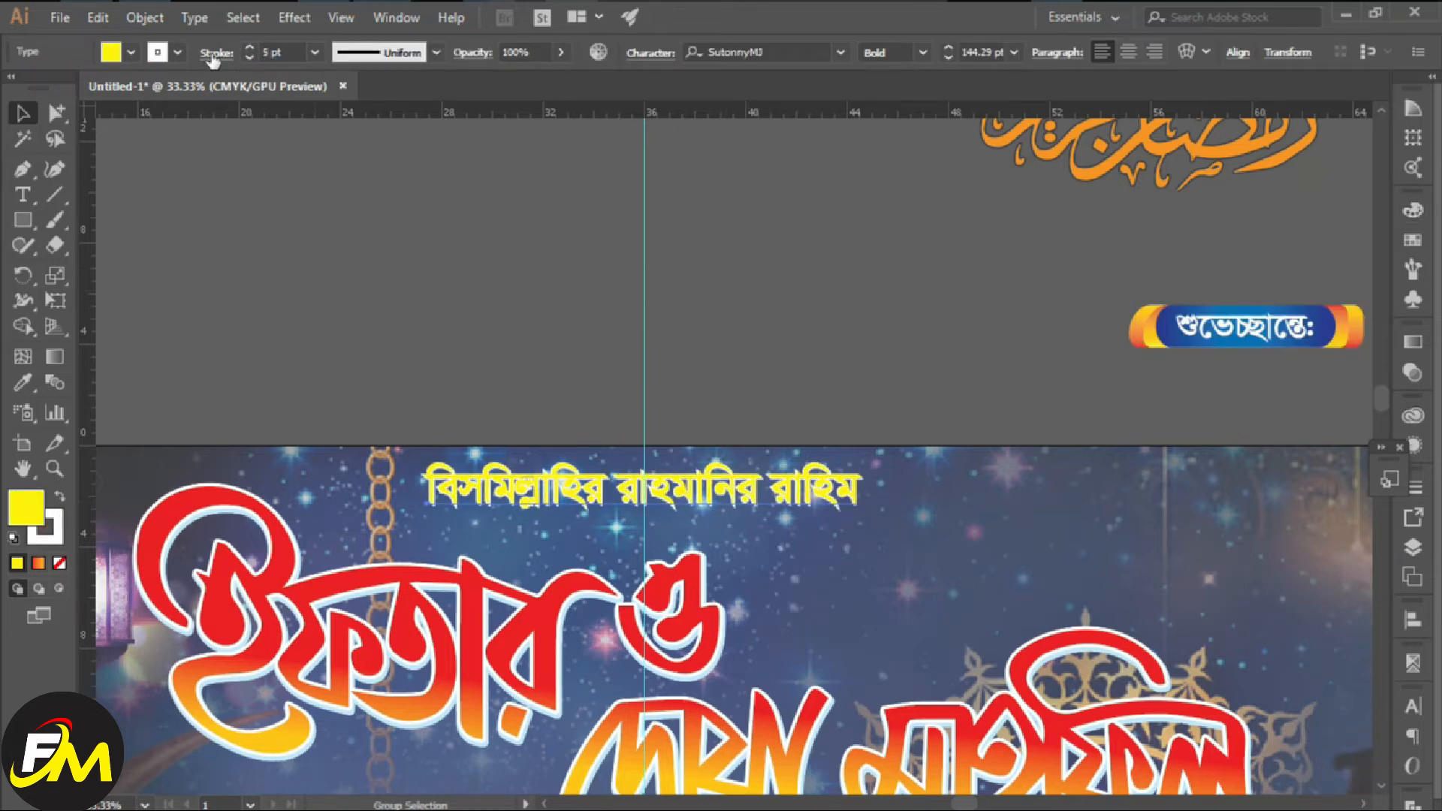
click(215, 52)
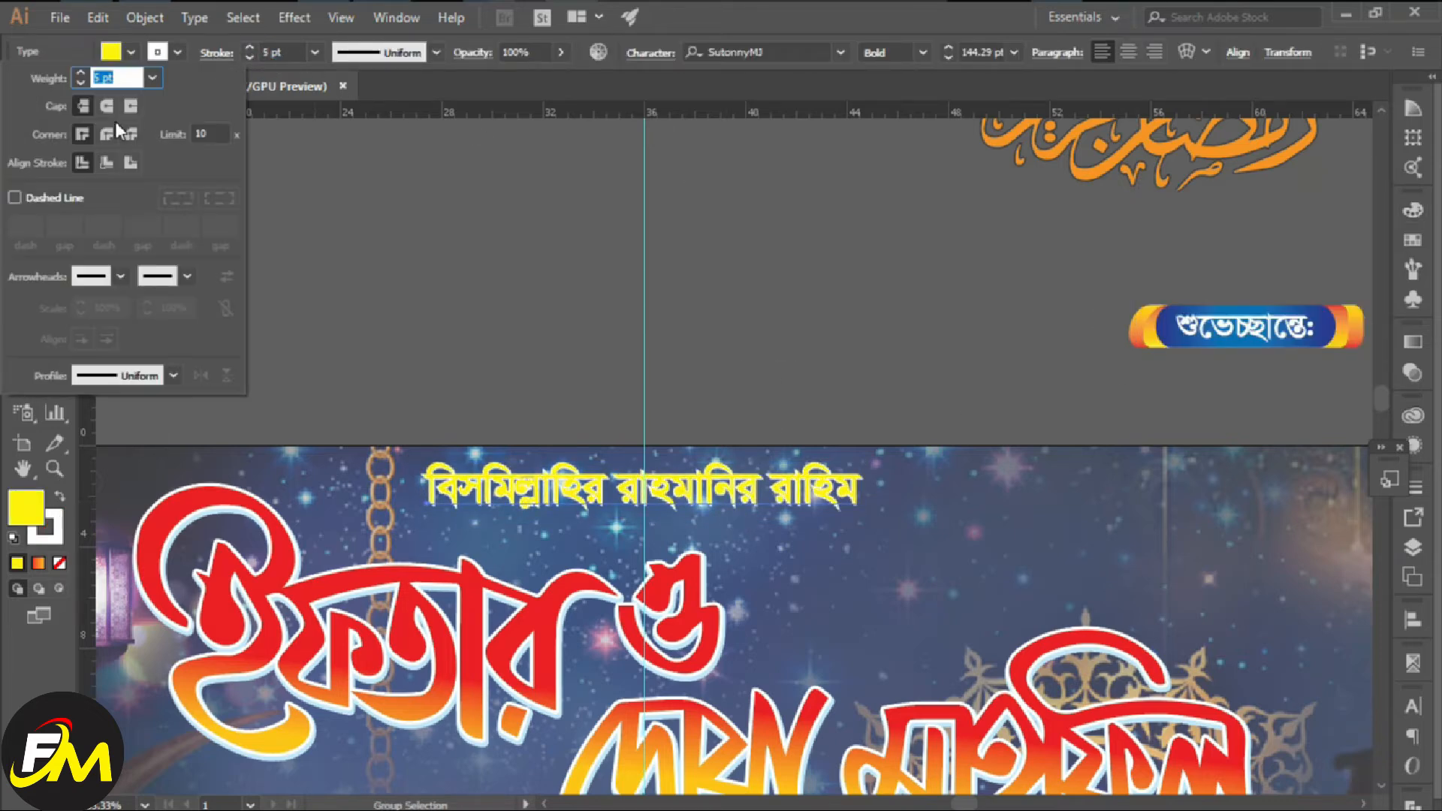
click(1413, 211)
click(872, 278)
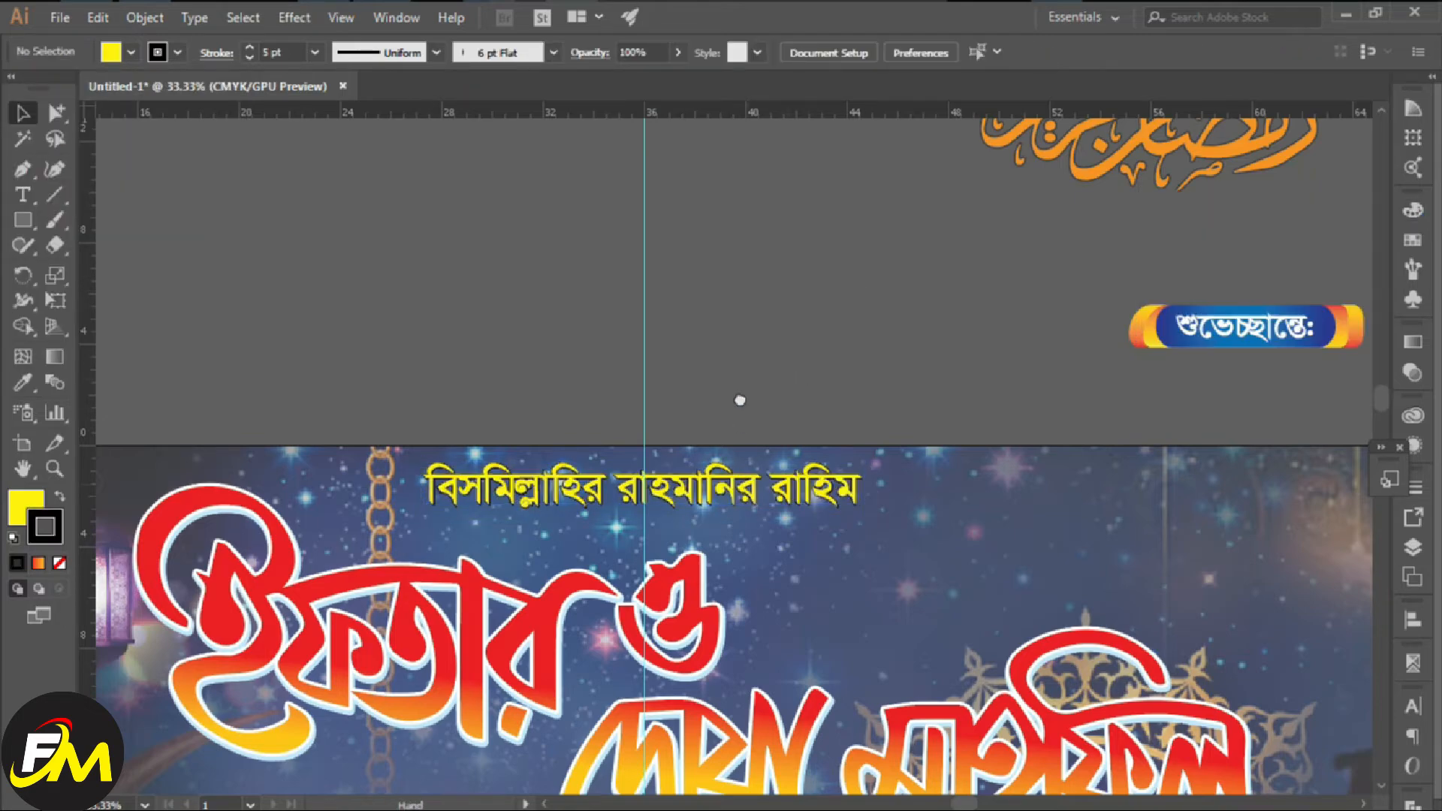
Zoom out to review the whole banner layout.
drag(739, 593, 731, 409)
key(ctrl+minus)
key(ctrl+minus)
key(ctrl+minus)
key(ctrl+plus)
drag(425, 750, 436, 694)
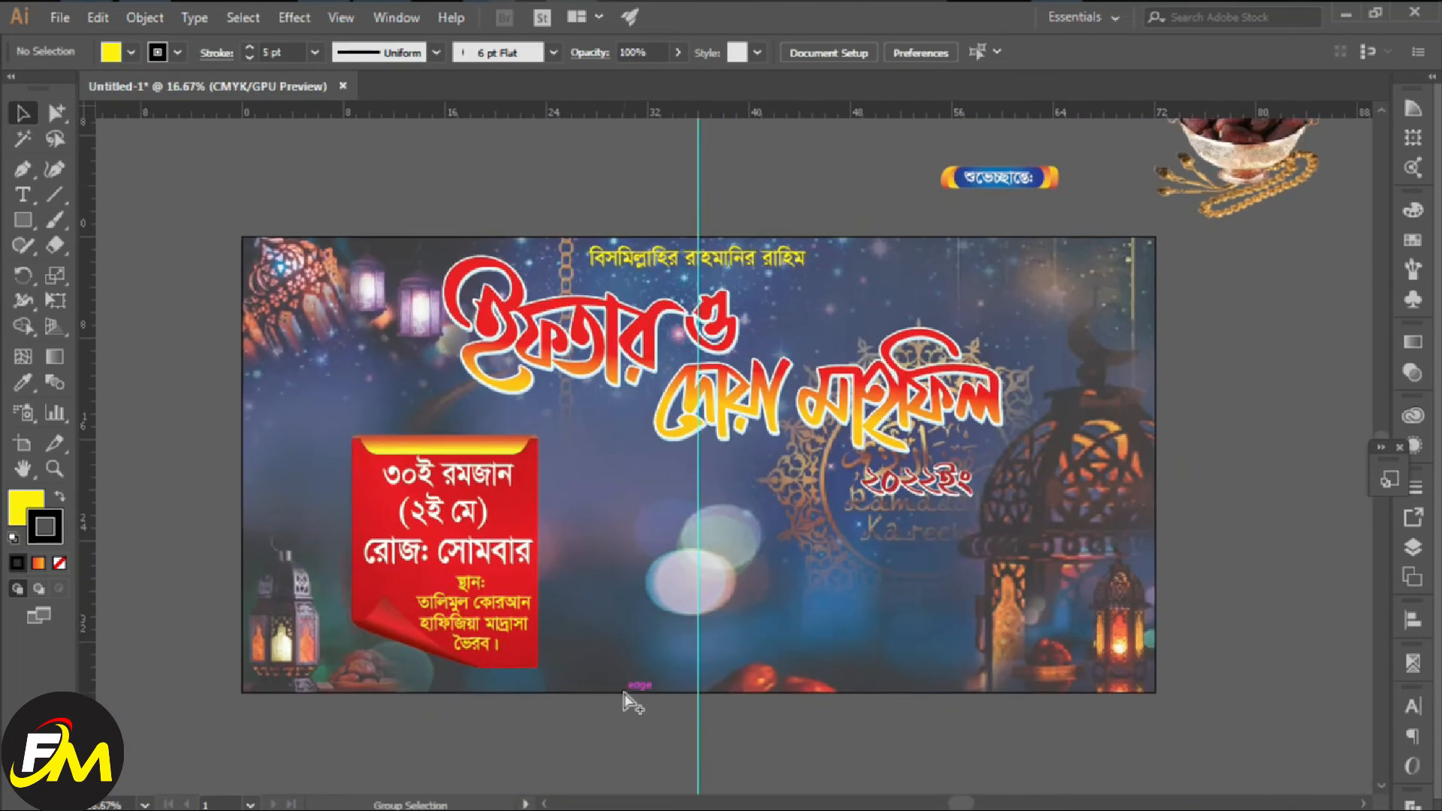
key(ctrl+minus)
drag(723, 598, 679, 680)
drag(995, 228, 1000, 192)
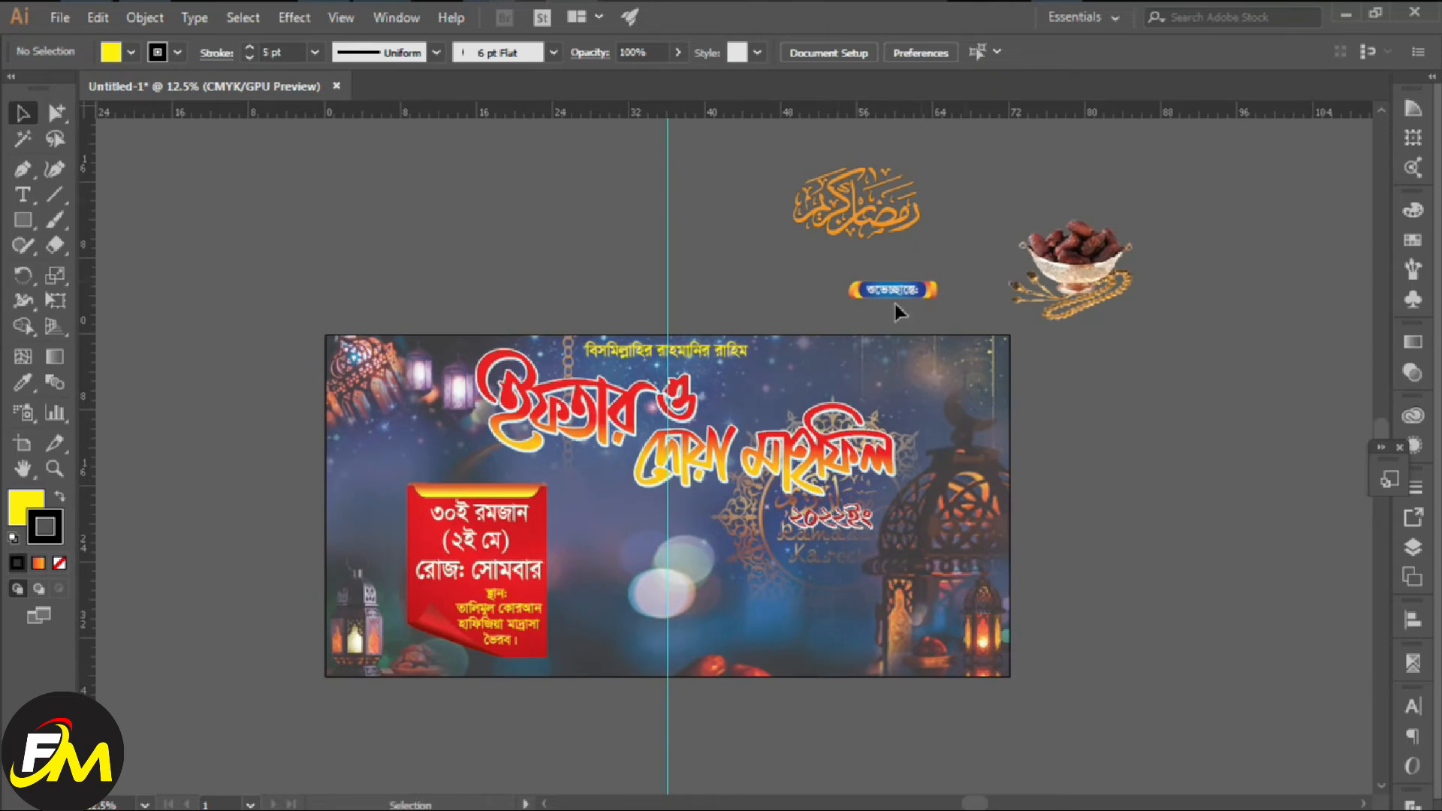
Move the Ramadan Kareem calligraphy onto the banner's lower centre beside the date badge and enlarge it.
click(875, 194)
drag(794, 238, 752, 311)
drag(842, 218, 661, 570)
click(1133, 474)
key(ctrl+plus)
drag(706, 721, 687, 626)
key(ctrl+plus)
click(702, 600)
click(704, 649)
drag(718, 571, 710, 619)
drag(715, 614, 722, 616)
key(ctrl+minus)
key(ctrl+minus)
drag(574, 610, 565, 601)
click(550, 241)
Move the শুভেচ্ছান্তে label onto the banner's lower right, beside the calligraphy.
drag(942, 258, 895, 174)
click(931, 223)
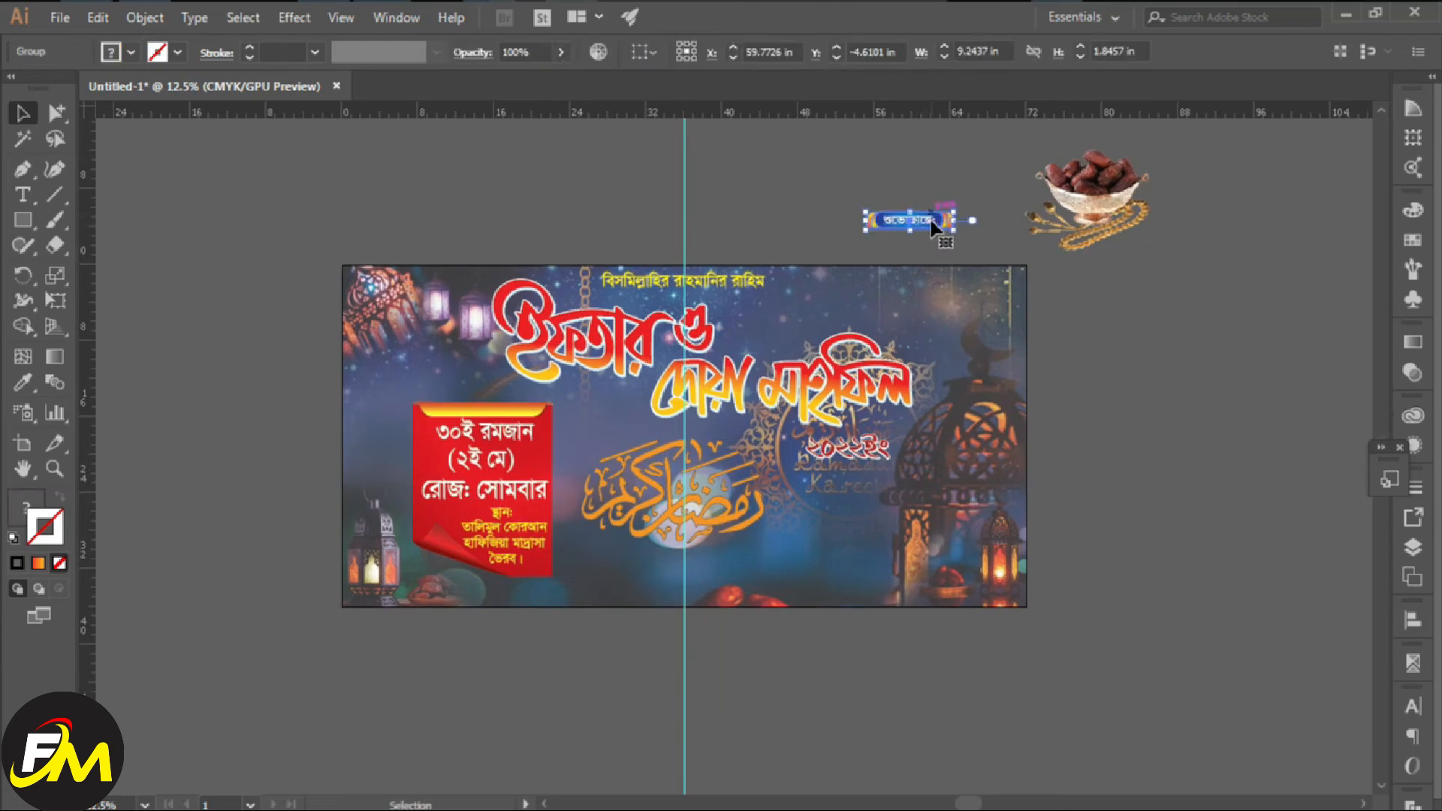
drag(931, 222, 847, 542)
click(892, 554)
ctrl+click(894, 552)
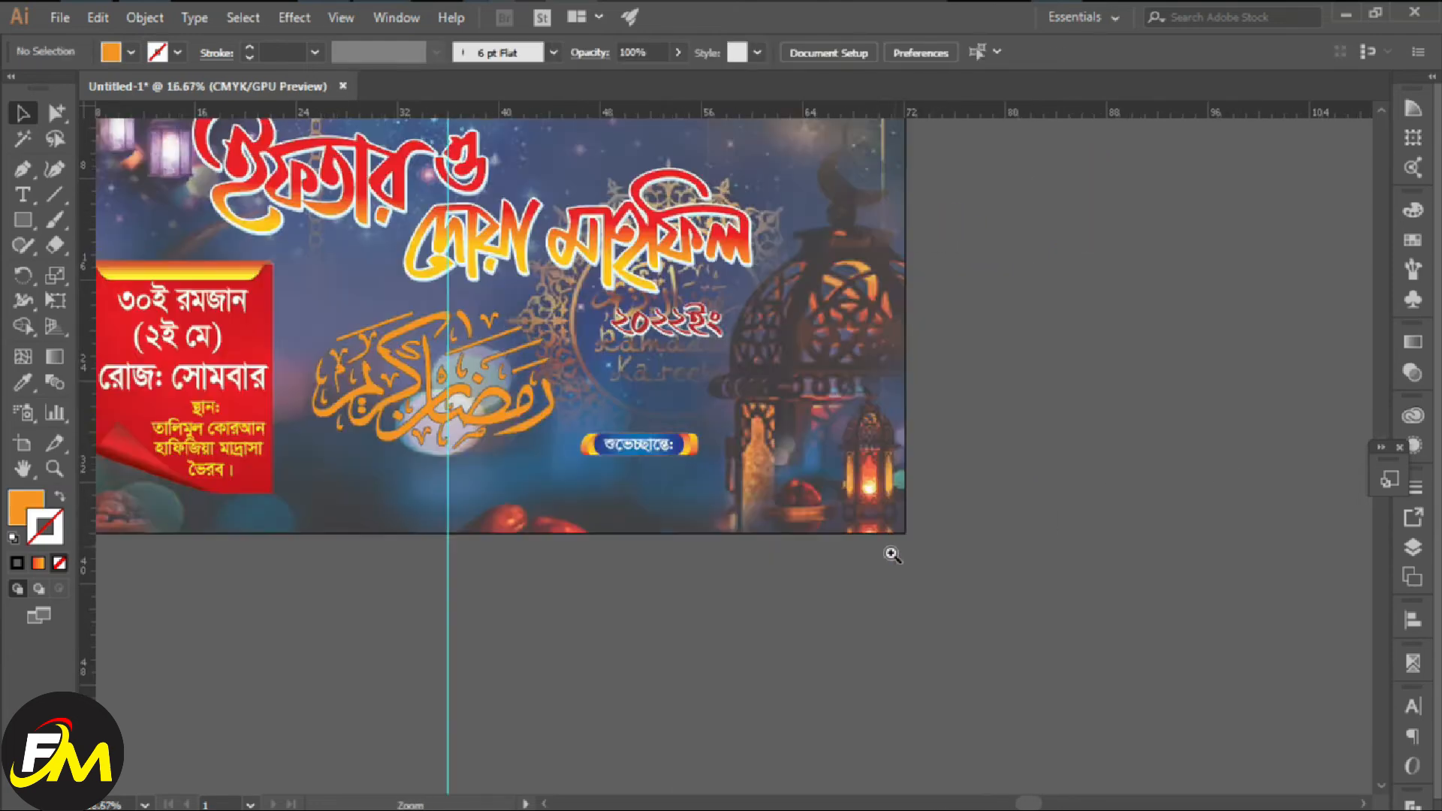
key(ctrl+plus)
drag(409, 498, 844, 489)
key(ctrl+plus)
drag(1159, 612, 1061, 435)
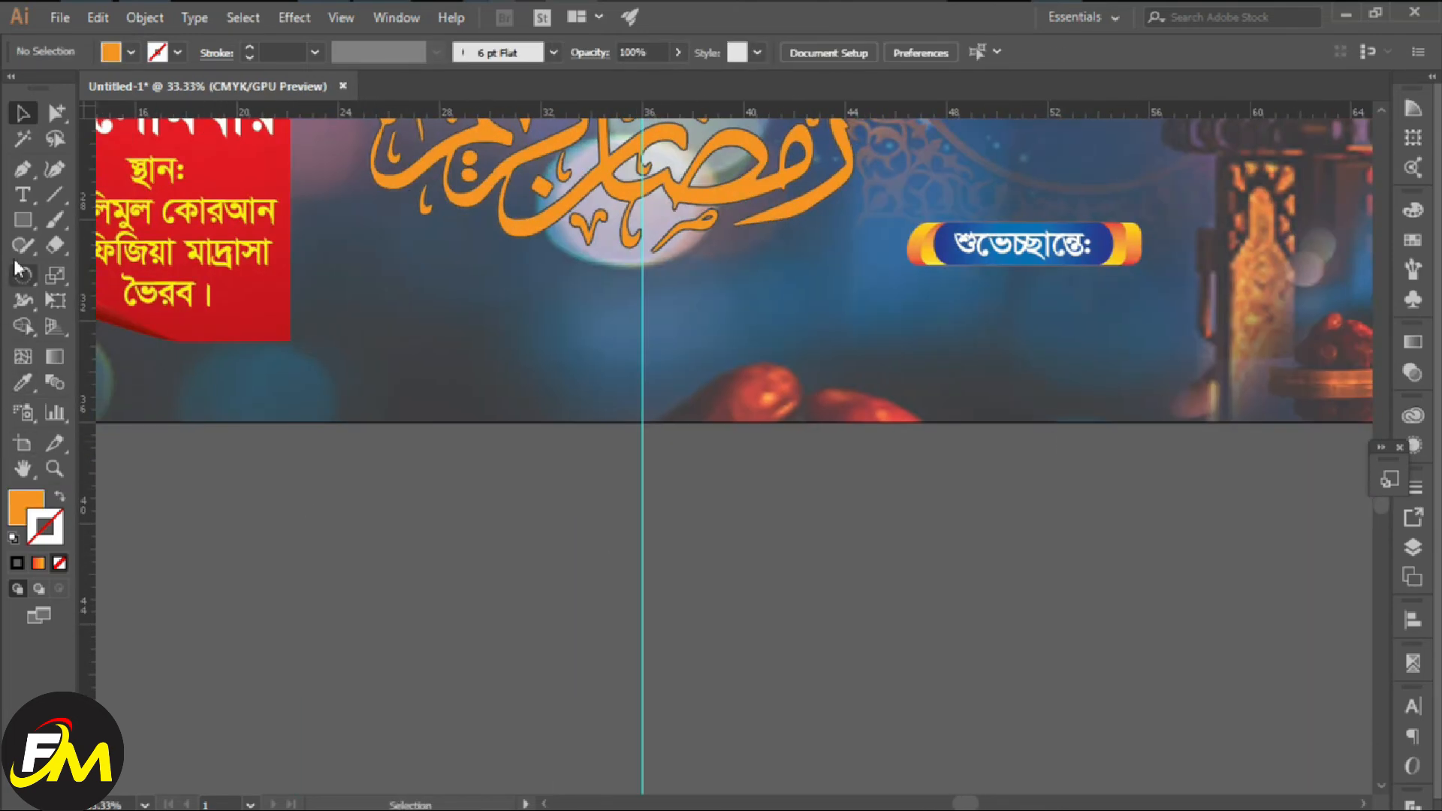
Add a two-line text block with the greeters' names beneath the শুভেচ্ছান্তে label.
click(23, 195)
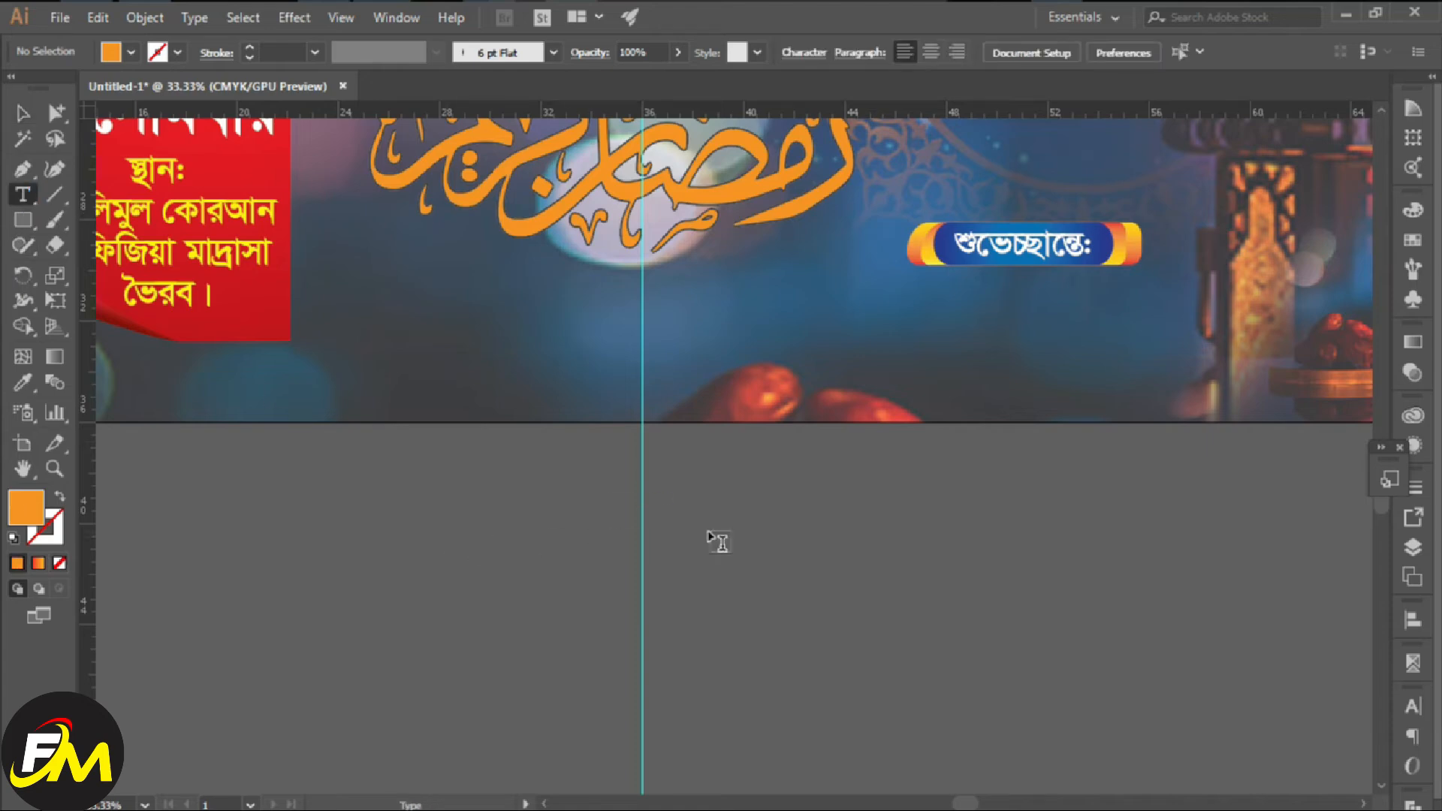
click(758, 516)
key(Escape)
drag(769, 521, 986, 605)
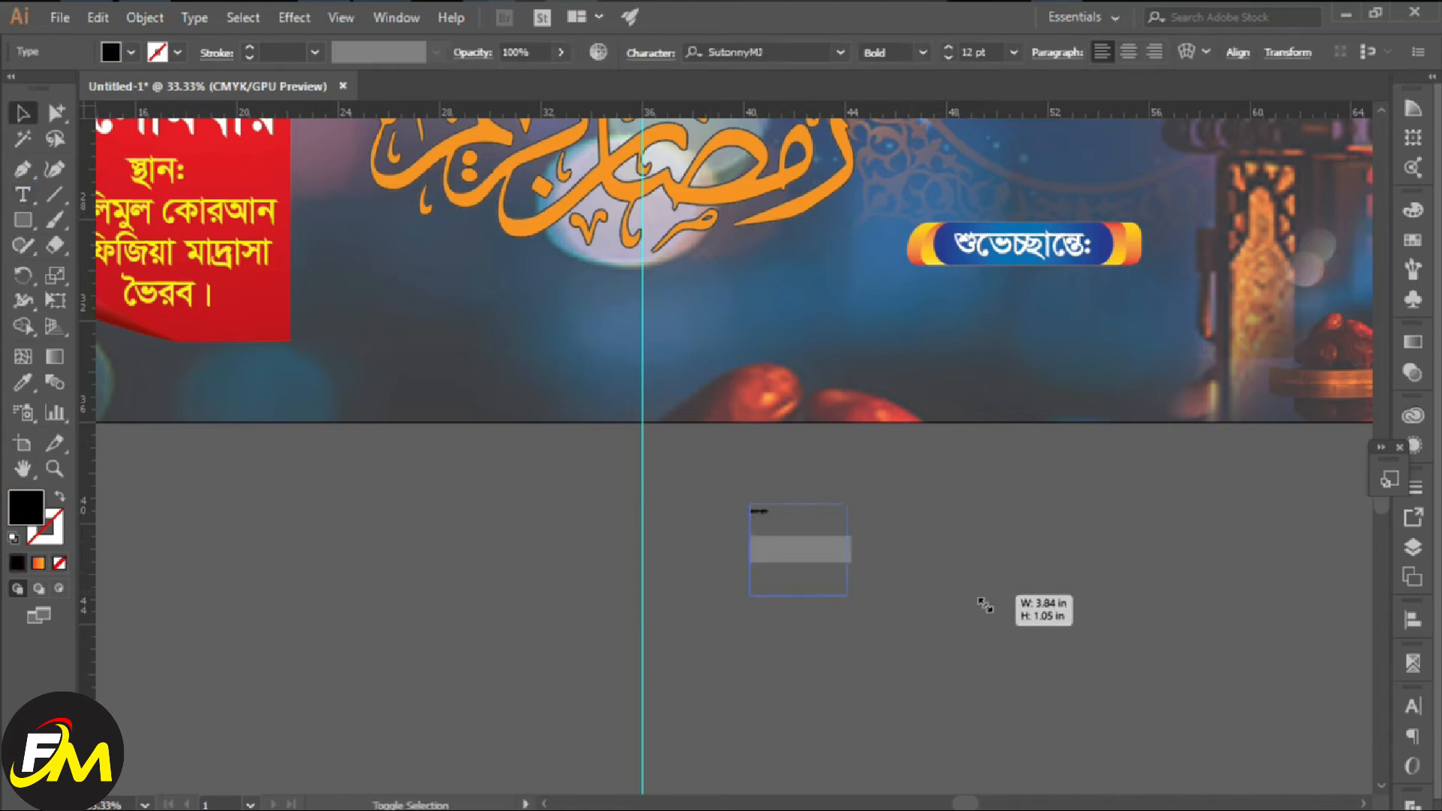
drag(849, 569, 860, 597)
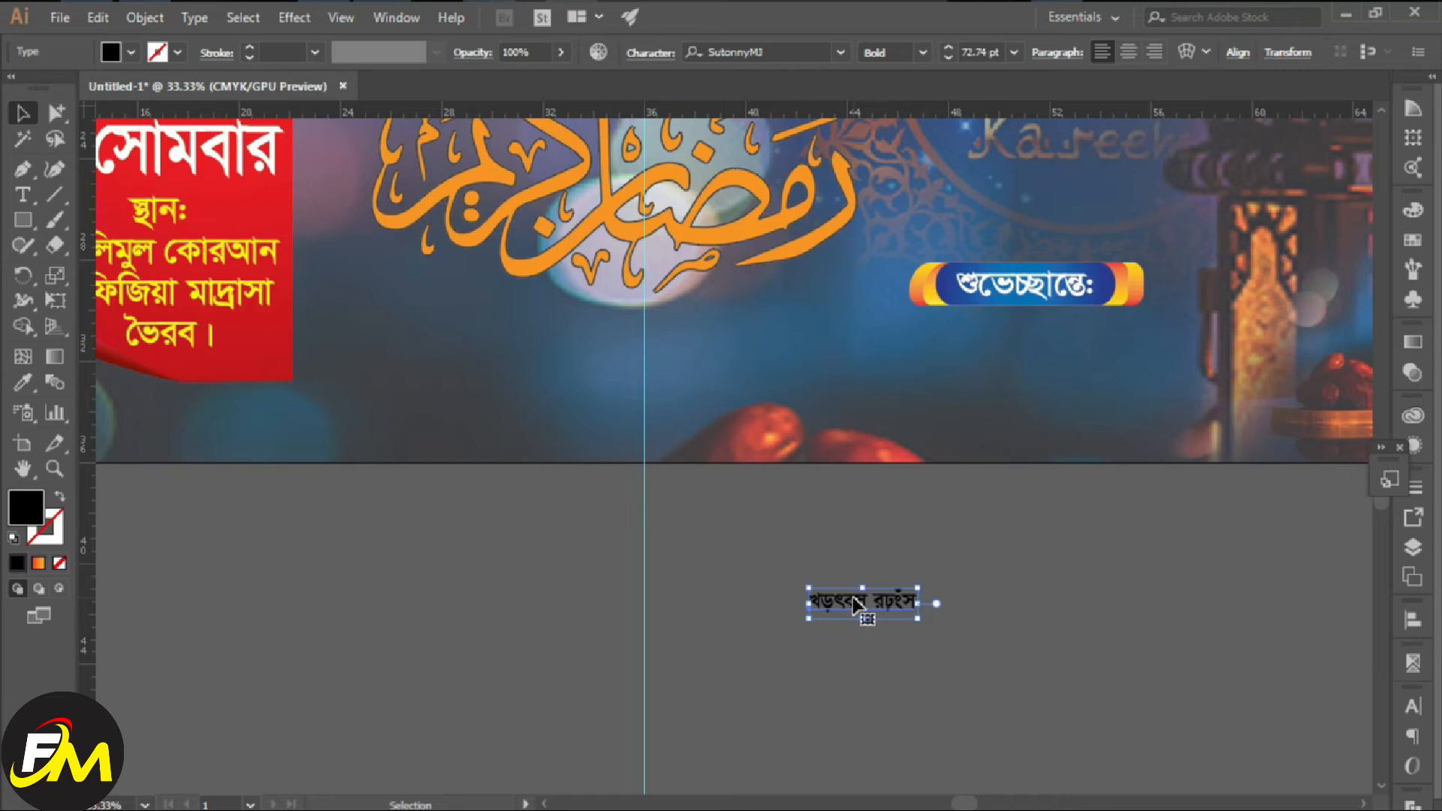
double_click(849, 606)
drag(918, 612, 997, 342)
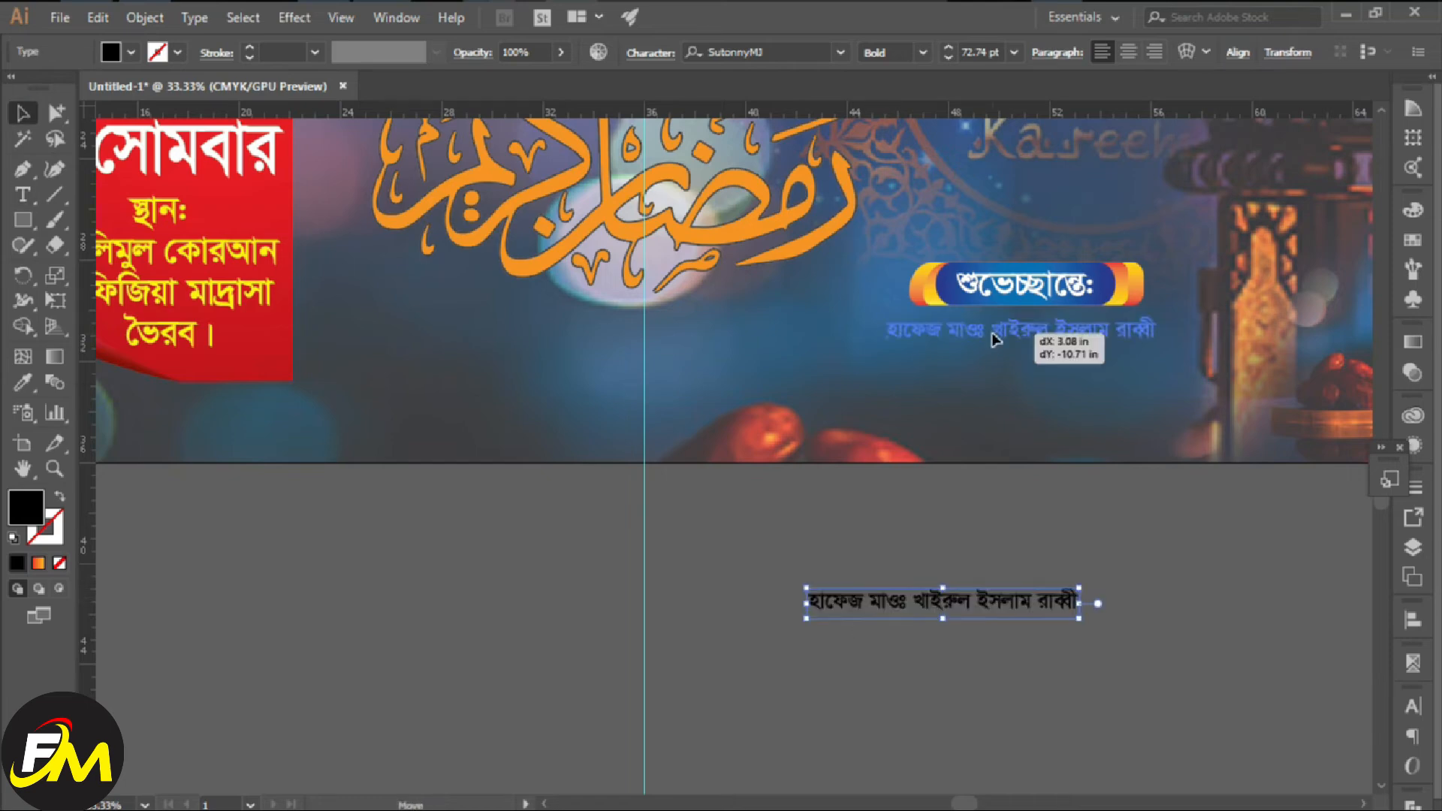
drag(887, 347, 800, 382)
drag(1157, 359, 1225, 366)
drag(1051, 344, 1060, 346)
double_click(1061, 346)
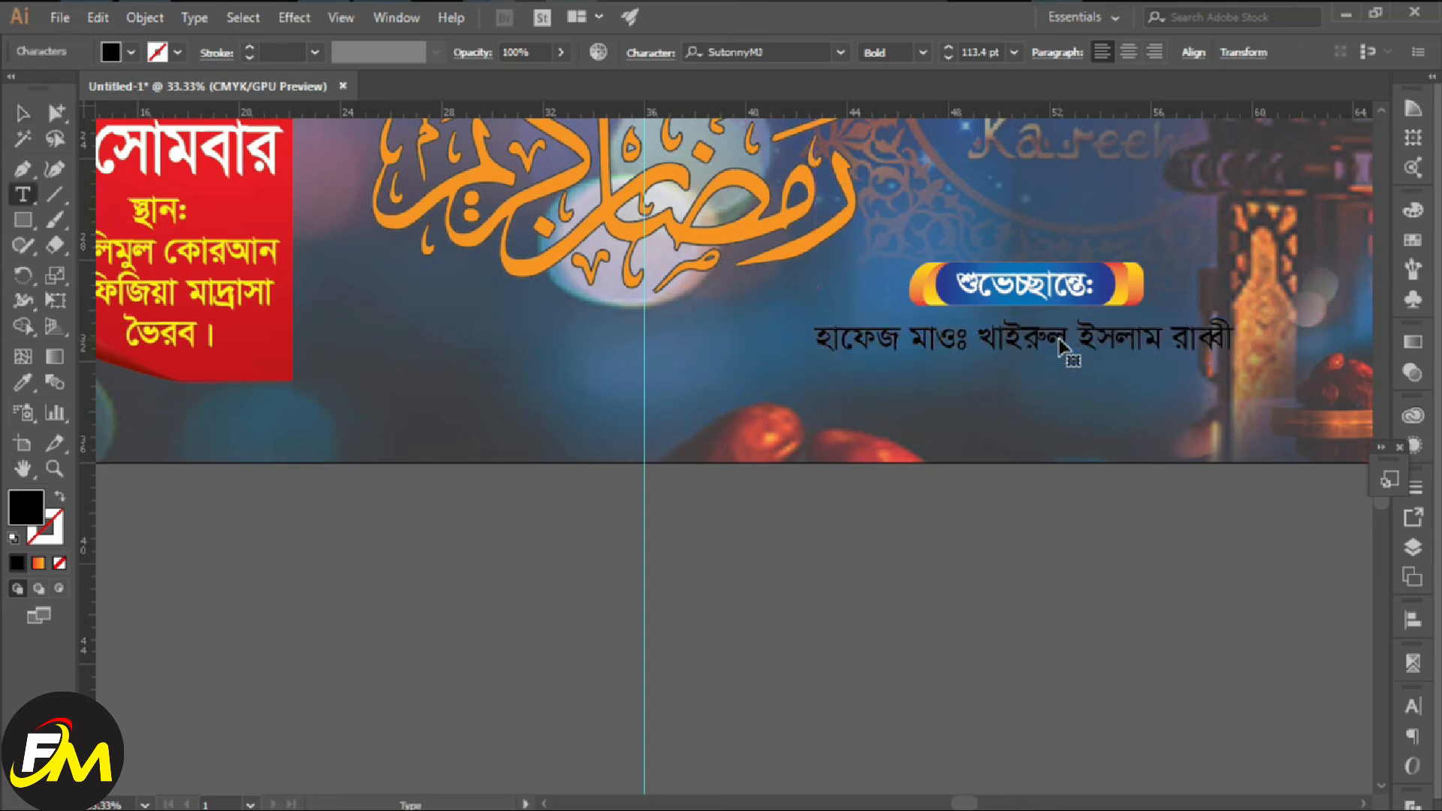
key(ctrl+v)
key(Escape)
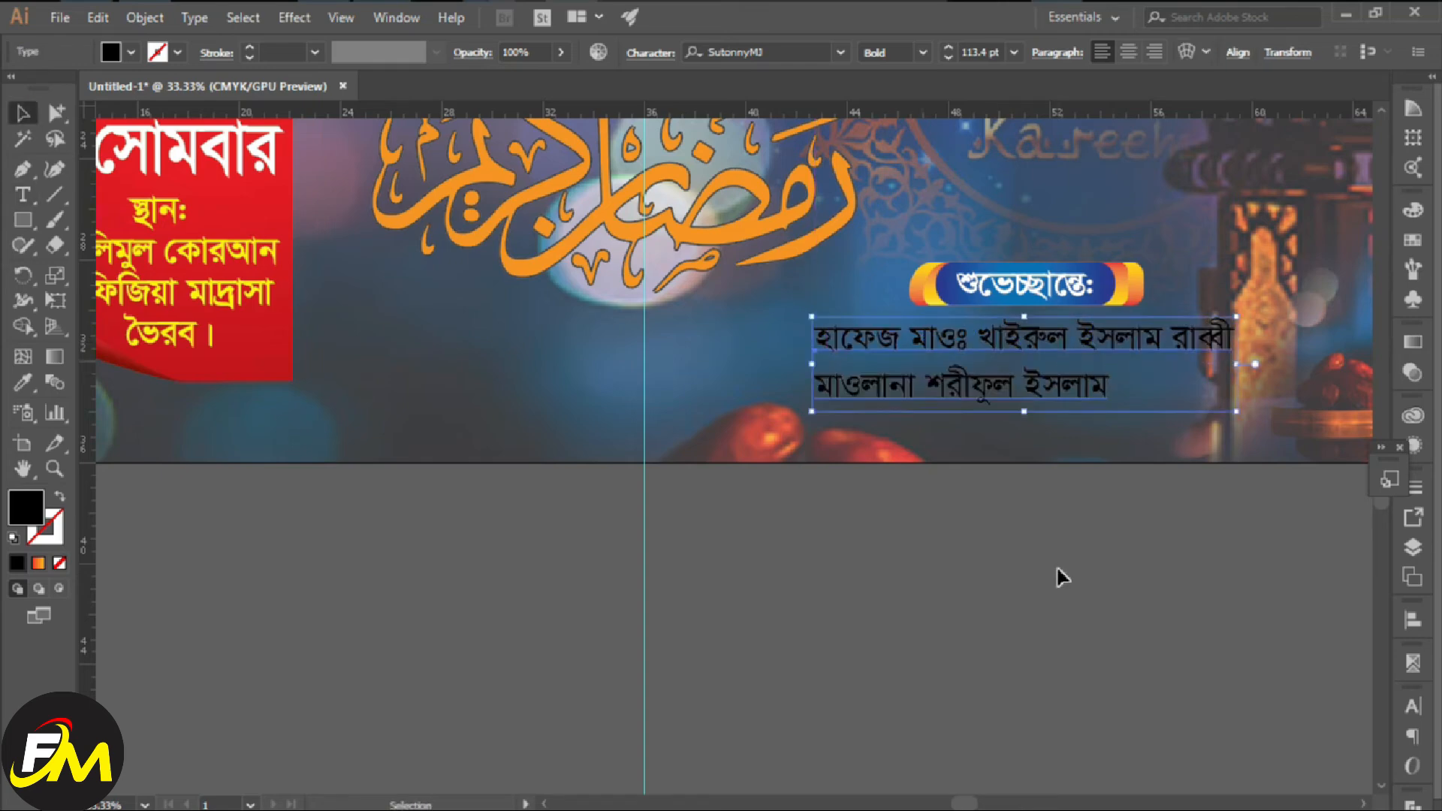
Centre-align the names text block under the label and recolour its fill white.
key(ctrl+shift+c)
drag(862, 397, 998, 399)
key(space)
click(1413, 211)
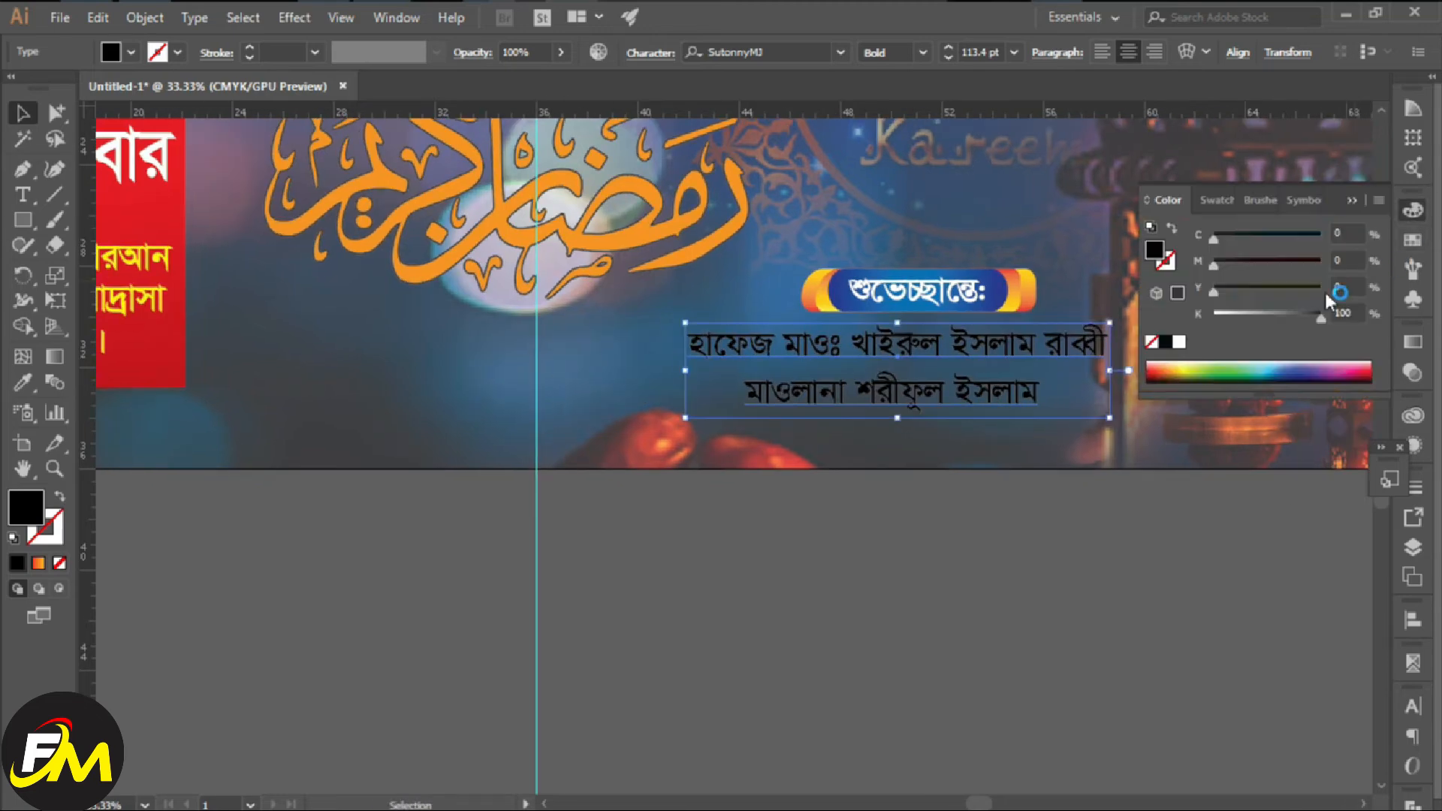
drag(1319, 312, 1228, 318)
Deselect and zoom out to view the whole banner.
click(1100, 504)
key(ctrl+minus)
key(ctrl+minus)
key(ctrl+minus)
key(ctrl+minus)
key(space)
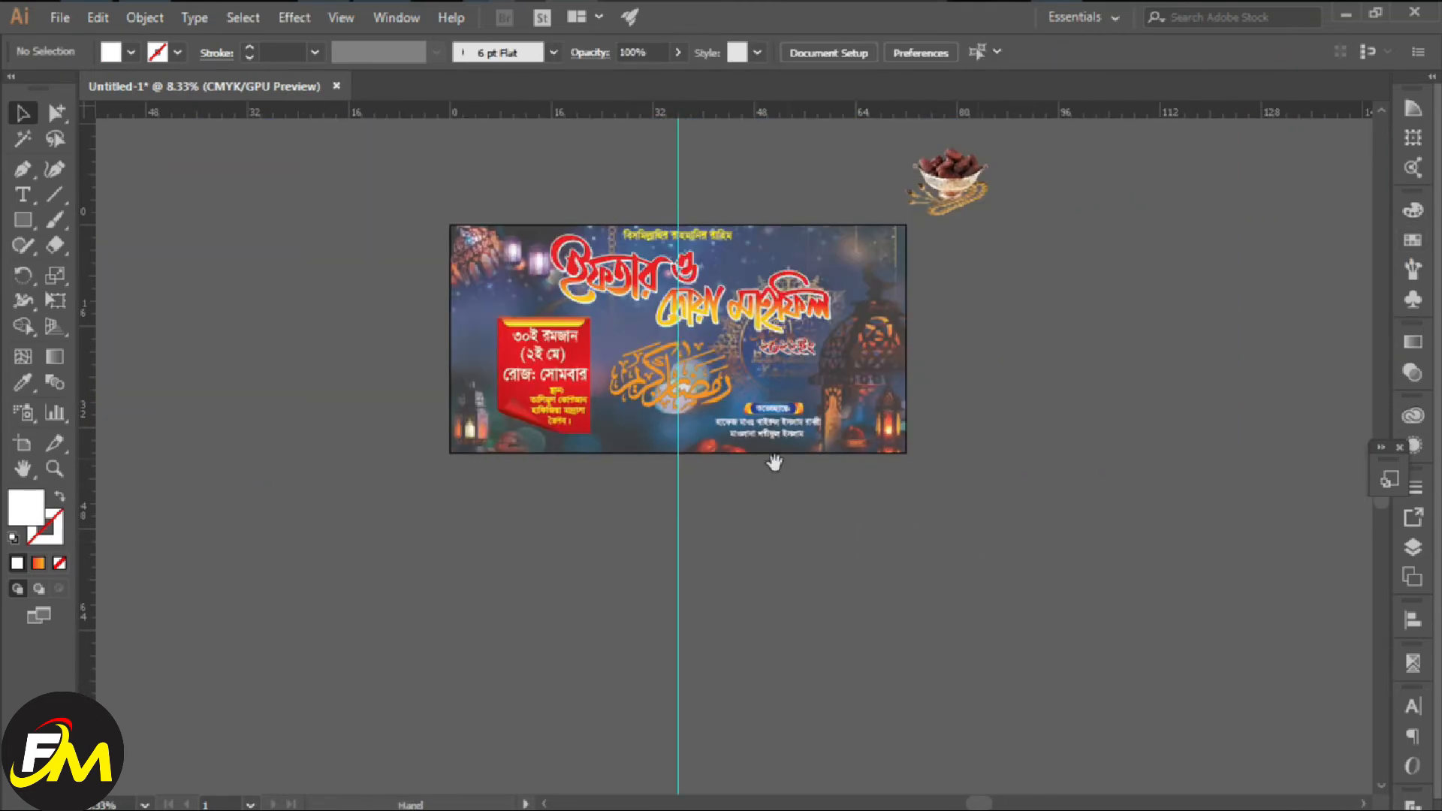
Scale down the dates bowl image and place it in the banner's top right corner.
drag(773, 463, 869, 542)
key(ctrl+equal)
drag(872, 308, 1014, 484)
click(1176, 191)
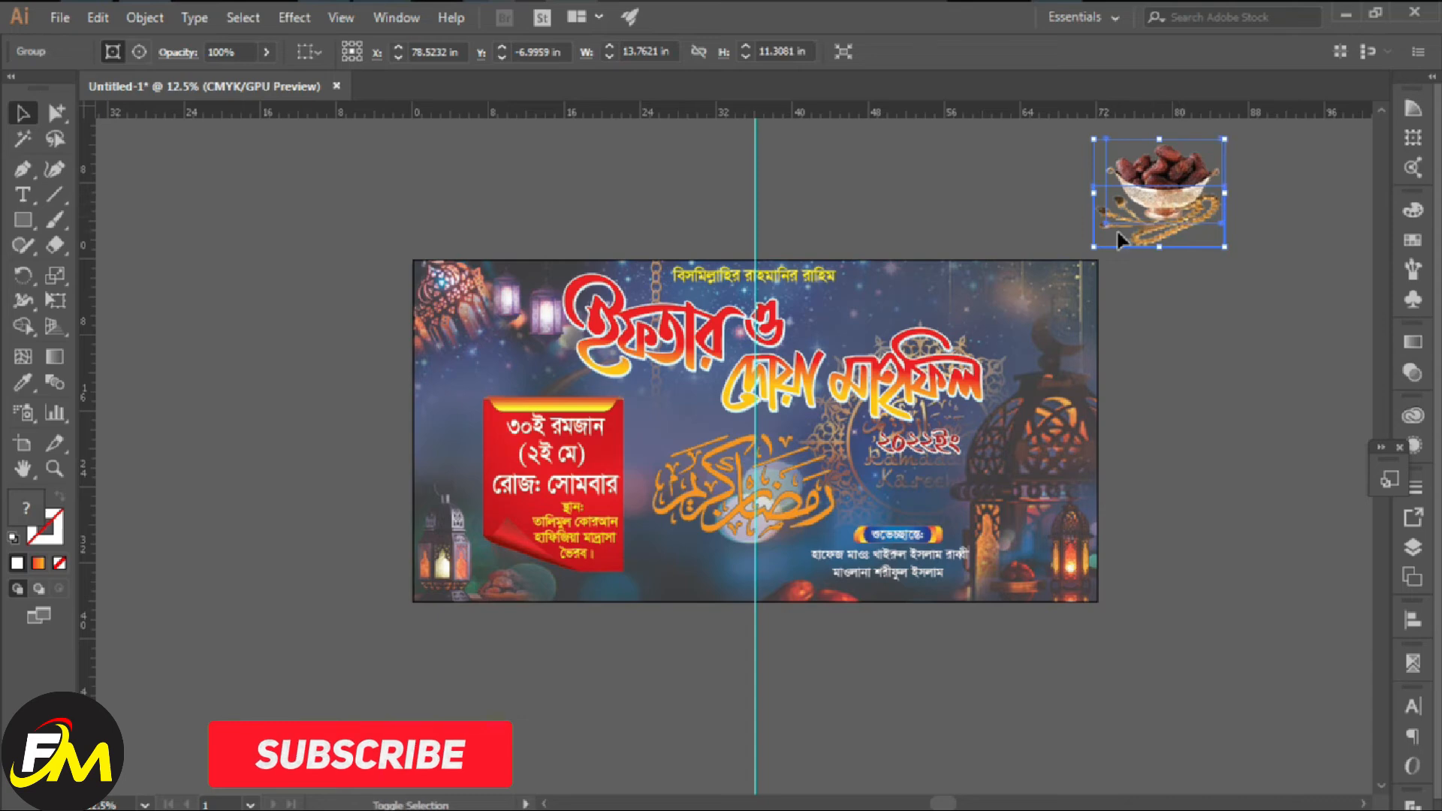
drag(1099, 243, 1154, 223)
drag(1201, 177, 1270, 227)
key(ctrl+equal)
click(1007, 329)
key(space)
click(962, 309)
drag(907, 276, 894, 265)
drag(971, 302, 987, 308)
click(1048, 186)
key(ctrl+minus)
key(space)
drag(869, 255, 938, 211)
Unlock the guides, delete the vertical guide, and lock the guides again.
right_click(831, 168)
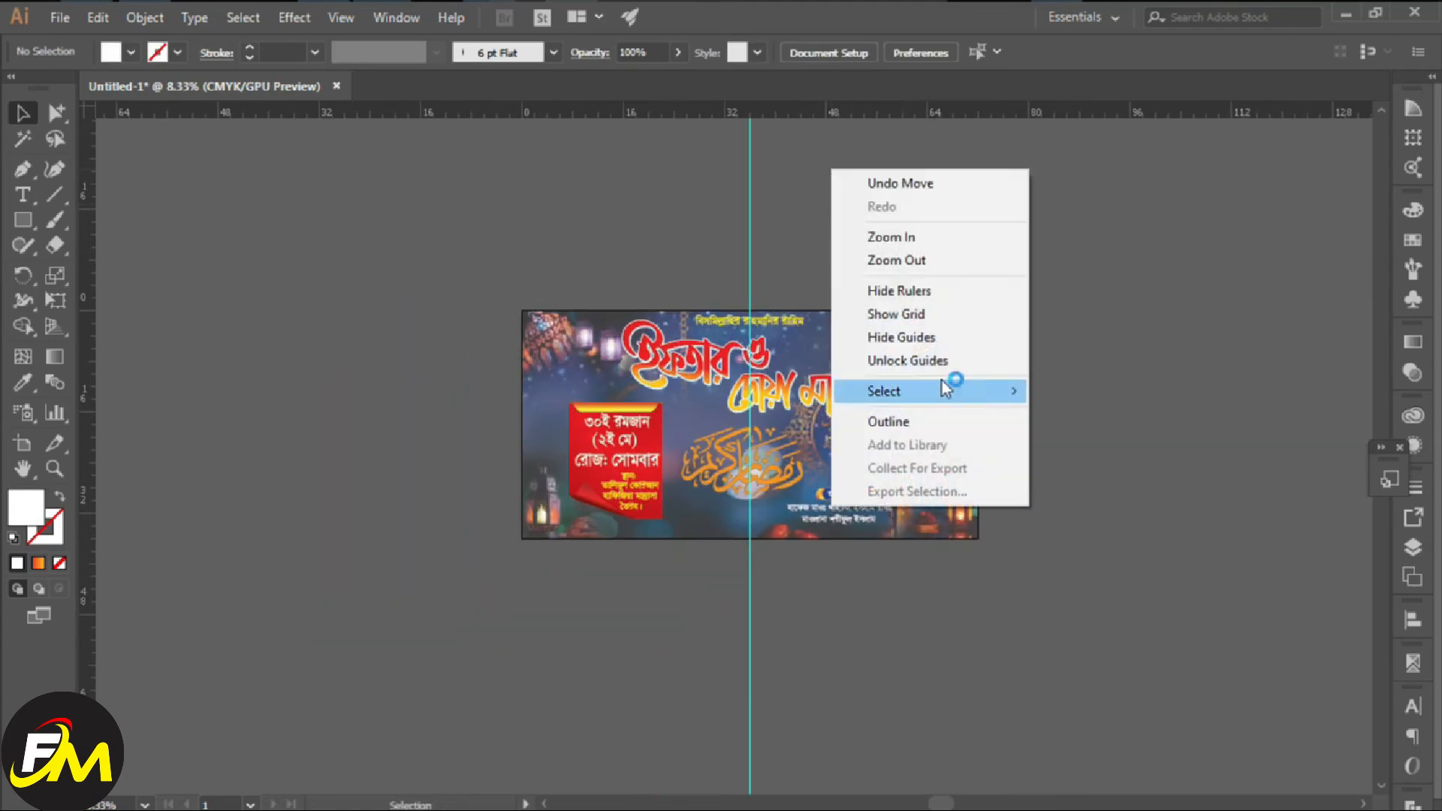
click(932, 359)
drag(628, 243, 766, 259)
key(Delete)
right_click(739, 211)
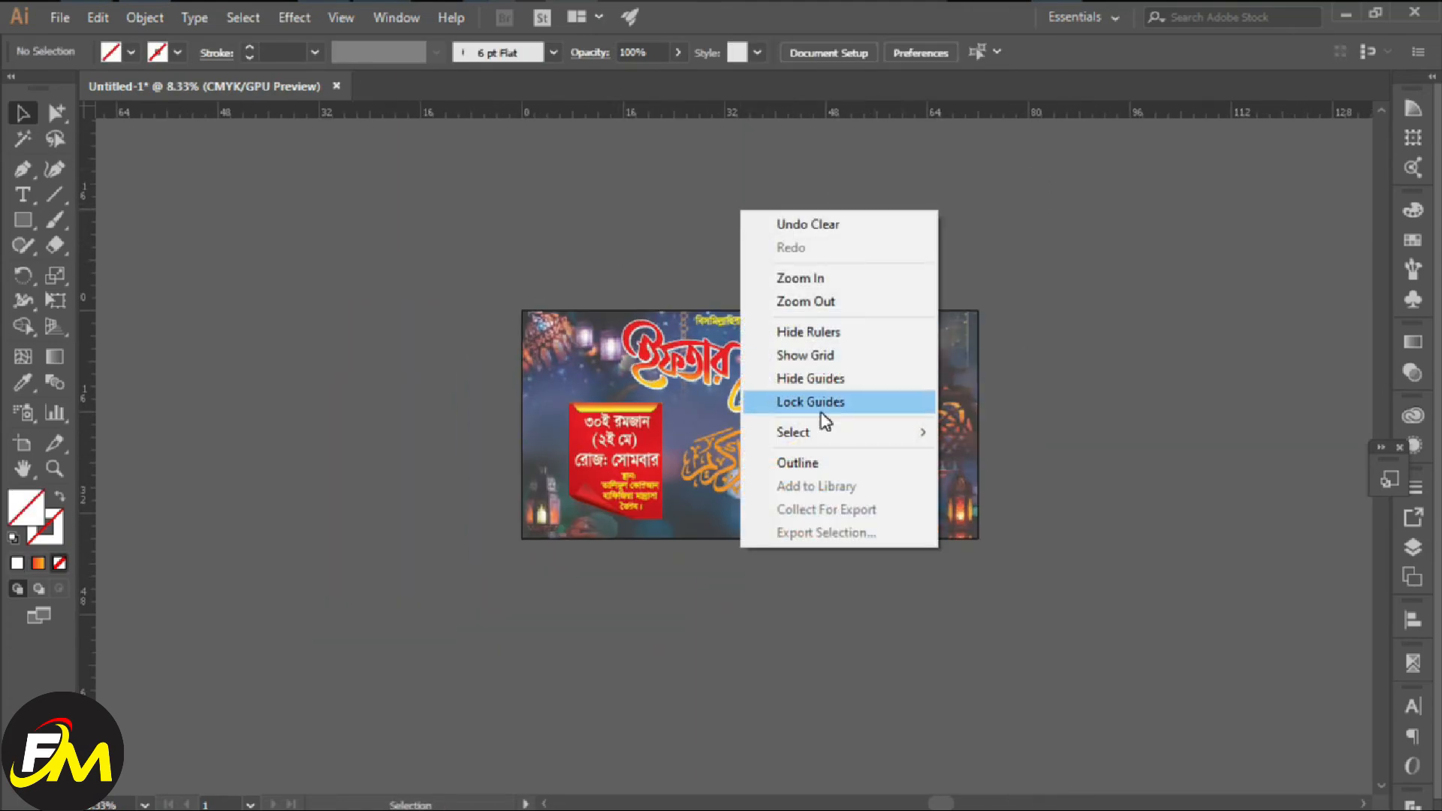
click(819, 406)
Draw a thin rectangle strip along the banner's bottom edge.
key(ctrl+space)
ctrl+click(792, 502)
ctrl+click(794, 553)
key(space)
drag(799, 600, 770, 691)
key(space)
key(ctrl+minus)
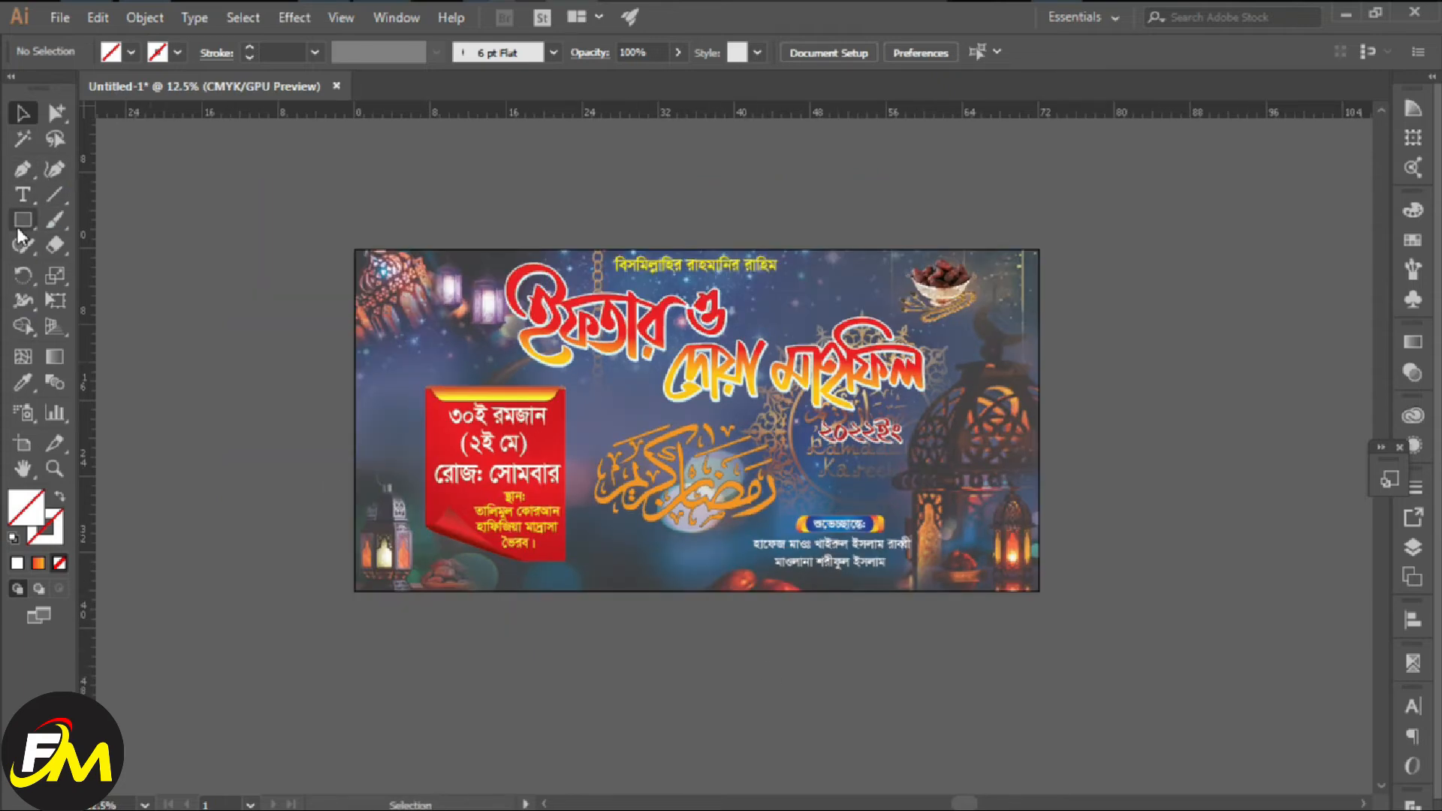
drag(383, 590, 1039, 589)
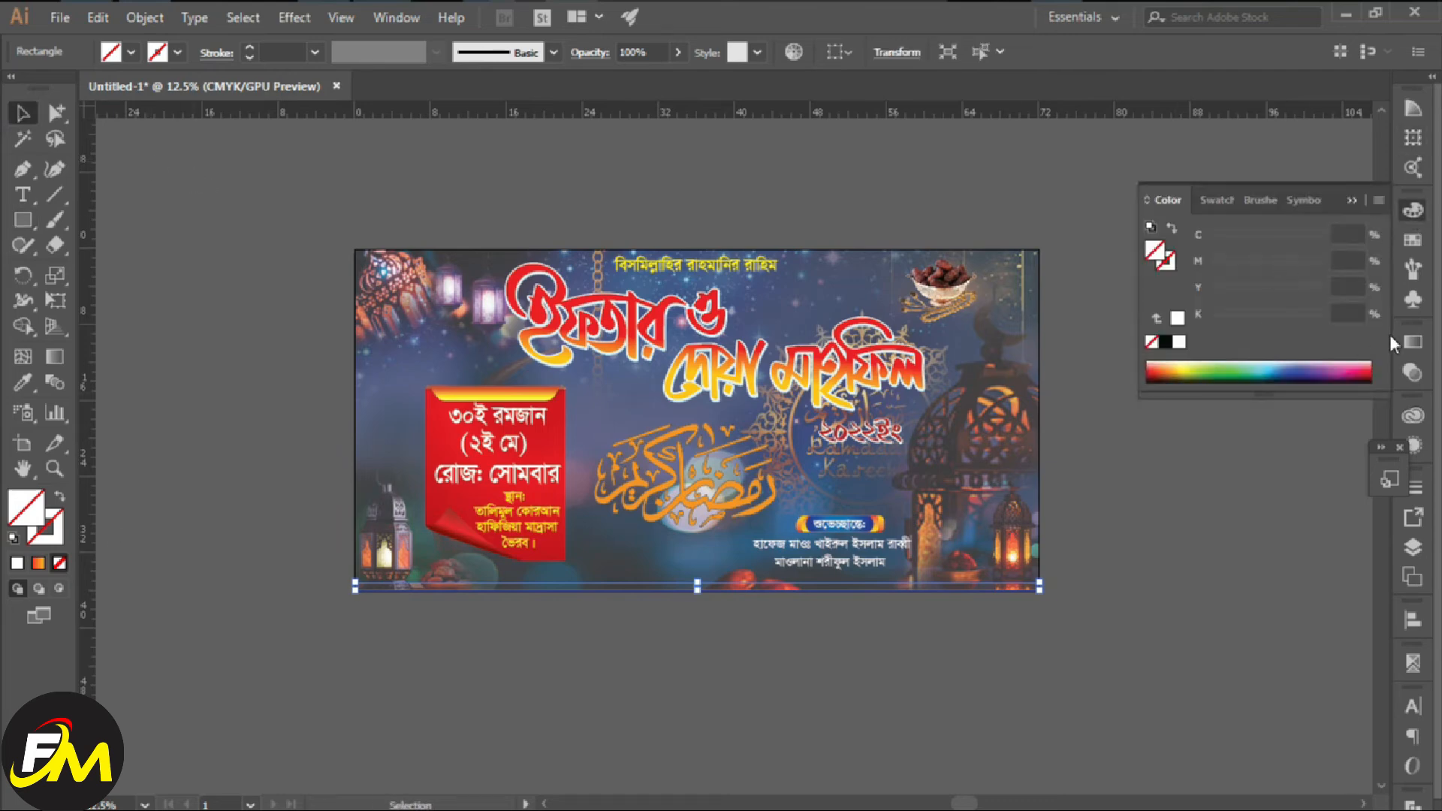
Fill the bottom strip with blue at C 100 and M 100.
click(1181, 341)
click(1107, 422)
ctrl+click(791, 641)
key(space)
drag(423, 468, 546, 572)
ctrl+click(546, 572)
ctrl+click(546, 572)
drag(571, 320, 537, 704)
click(759, 524)
click(1412, 211)
drag(1269, 236, 1328, 264)
click(884, 612)
key(ctrl+minus)
key(ctrl+minus)
key(ctrl+minus)
key(ctrl+minus)
ctrl+click(884, 532)
ctrl+click(884, 531)
ctrl+click(883, 532)
drag(464, 195, 746, 503)
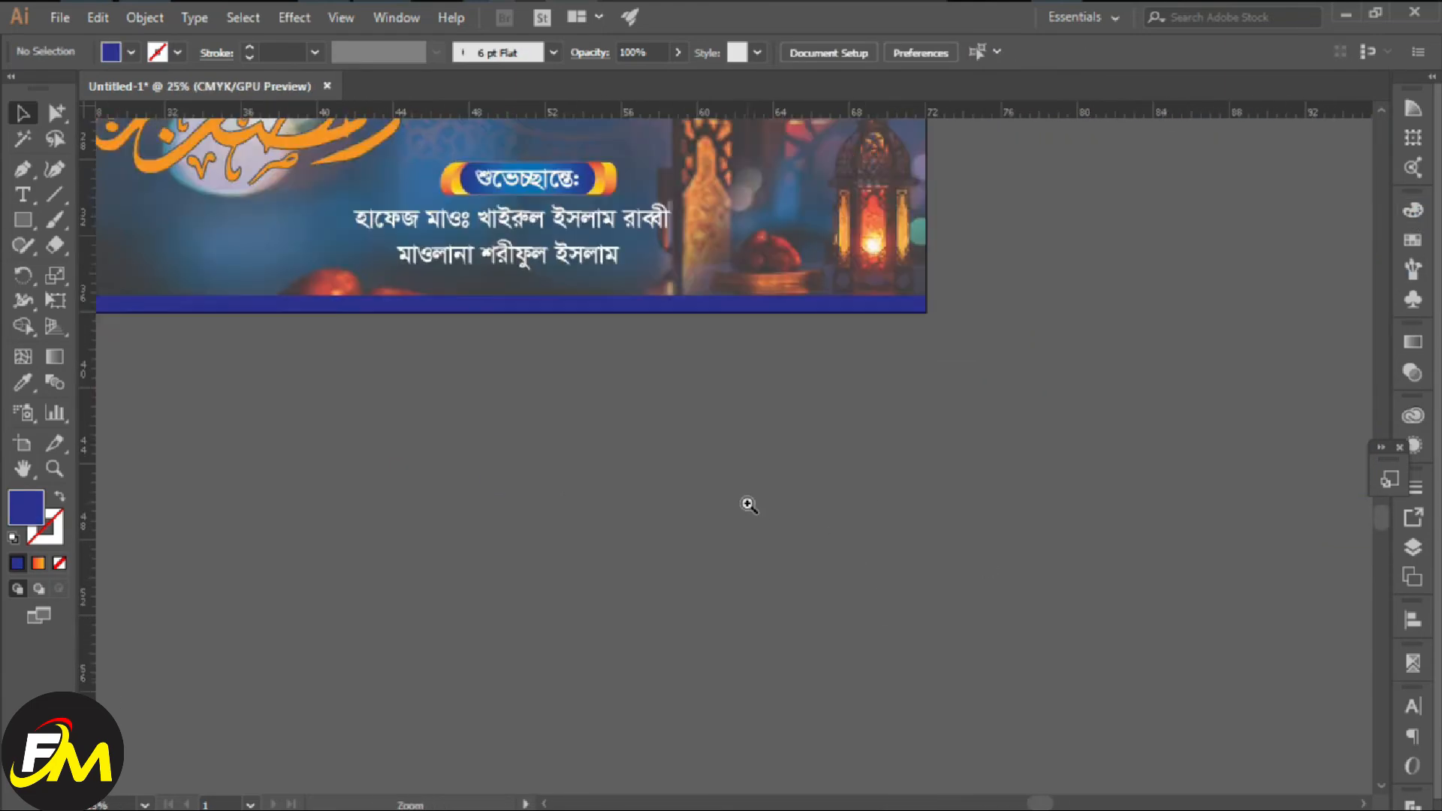
ctrl+click(747, 503)
drag(724, 254, 821, 628)
ctrl+click(821, 623)
Recolour the bottom strip green.
click(987, 484)
click(1412, 211)
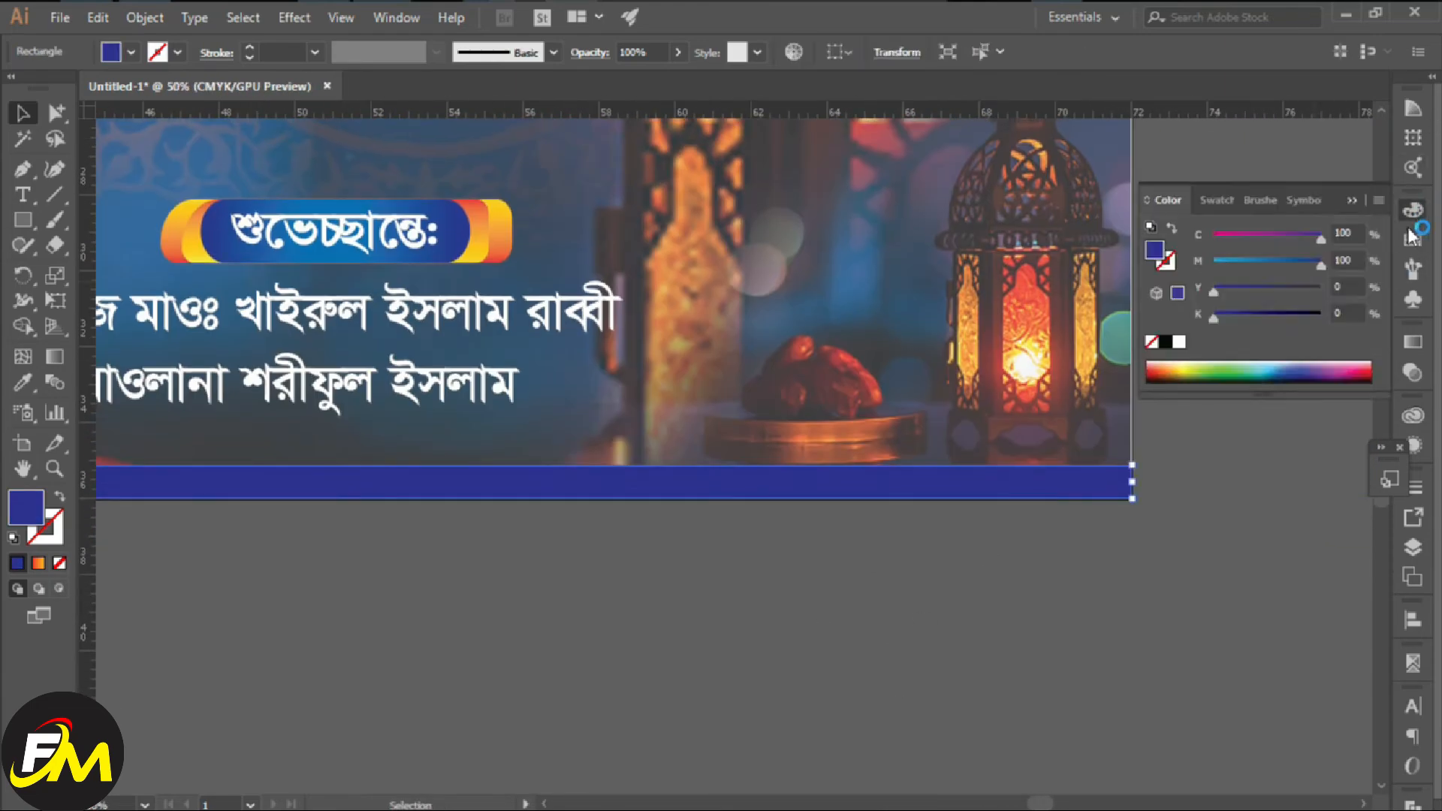
drag(1324, 264, 1328, 293)
click(957, 593)
key(ctrl+minus)
key(ctrl+minus)
key(ctrl+minus)
key(ctrl+minus)
Zoom in to examine the date badge and the calligraphy area.
key(ctrl+minus)
key(ctrl+minus)
ctrl+click(748, 487)
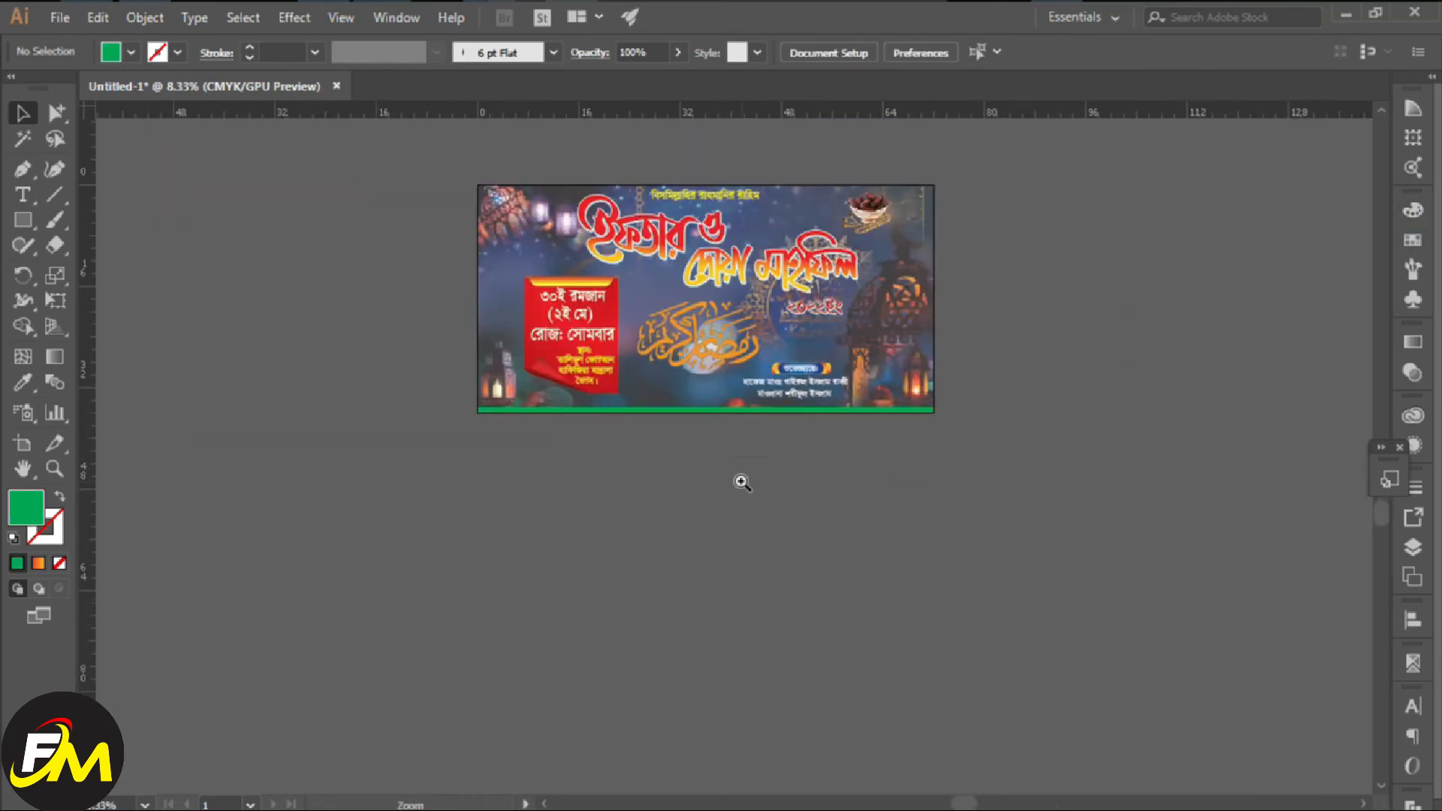
ctrl+click(741, 480)
drag(744, 390, 769, 589)
ctrl+click(773, 589)
drag(725, 487, 802, 718)
key(ctrl+minus)
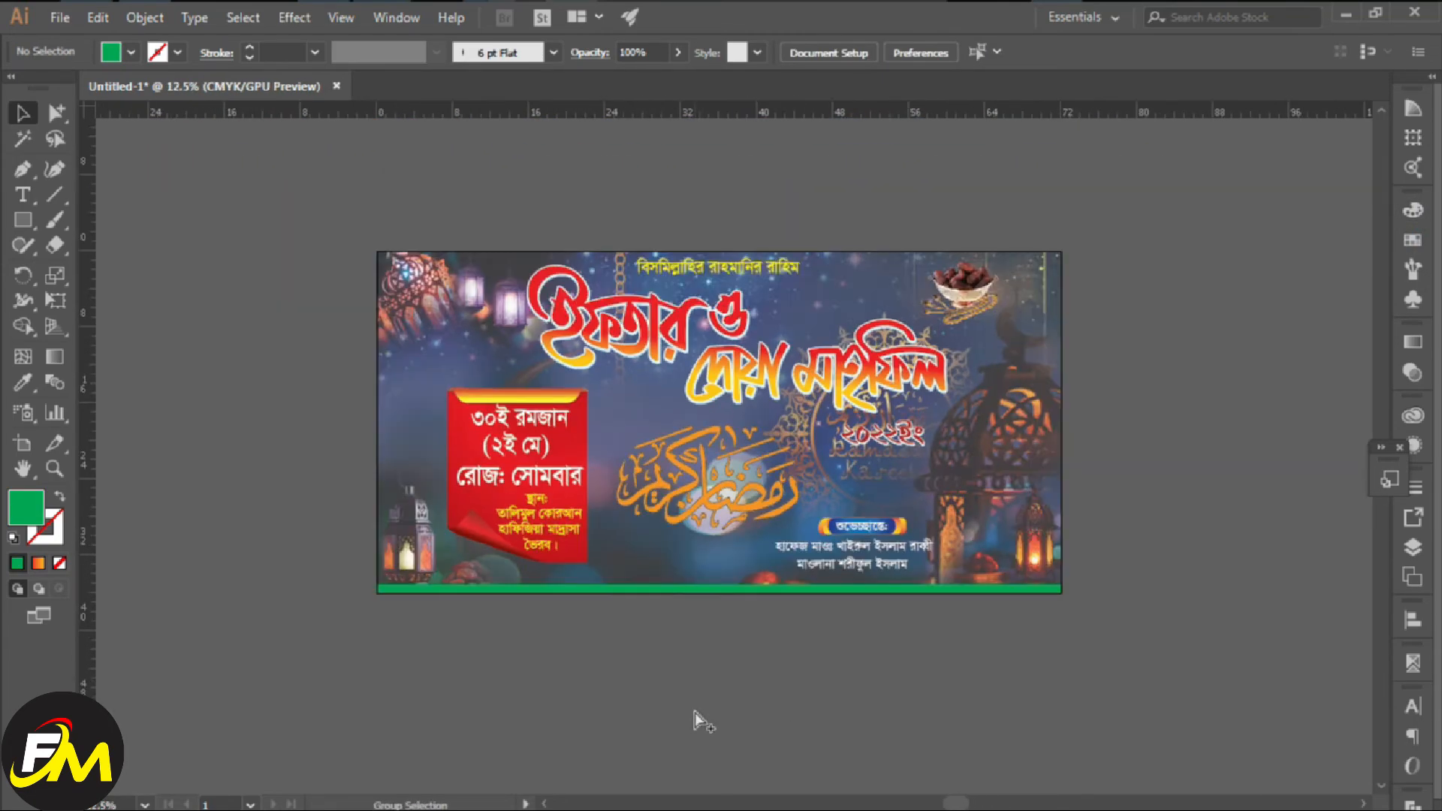
click(518, 492)
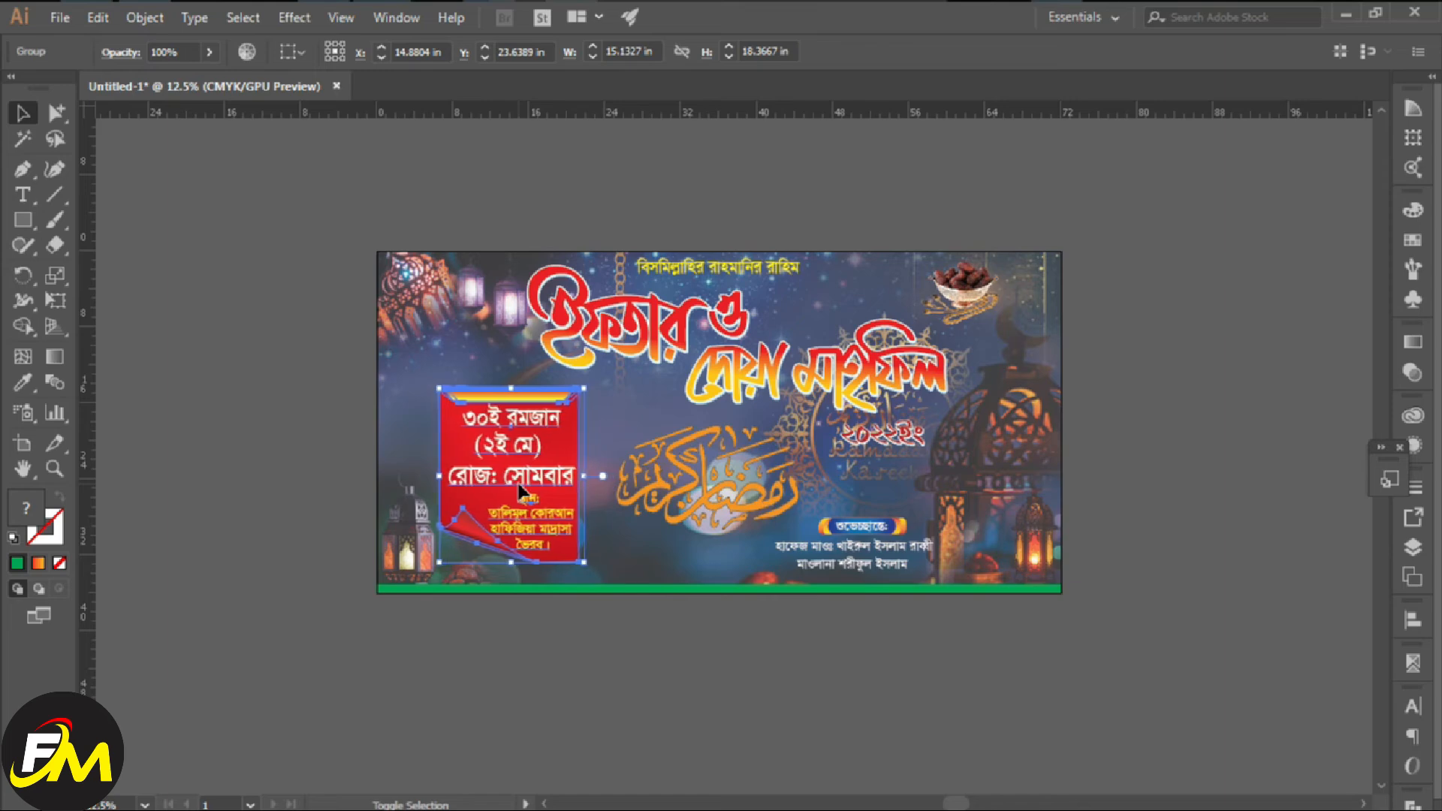
click(706, 655)
ctrl+click(752, 698)
drag(729, 323, 767, 624)
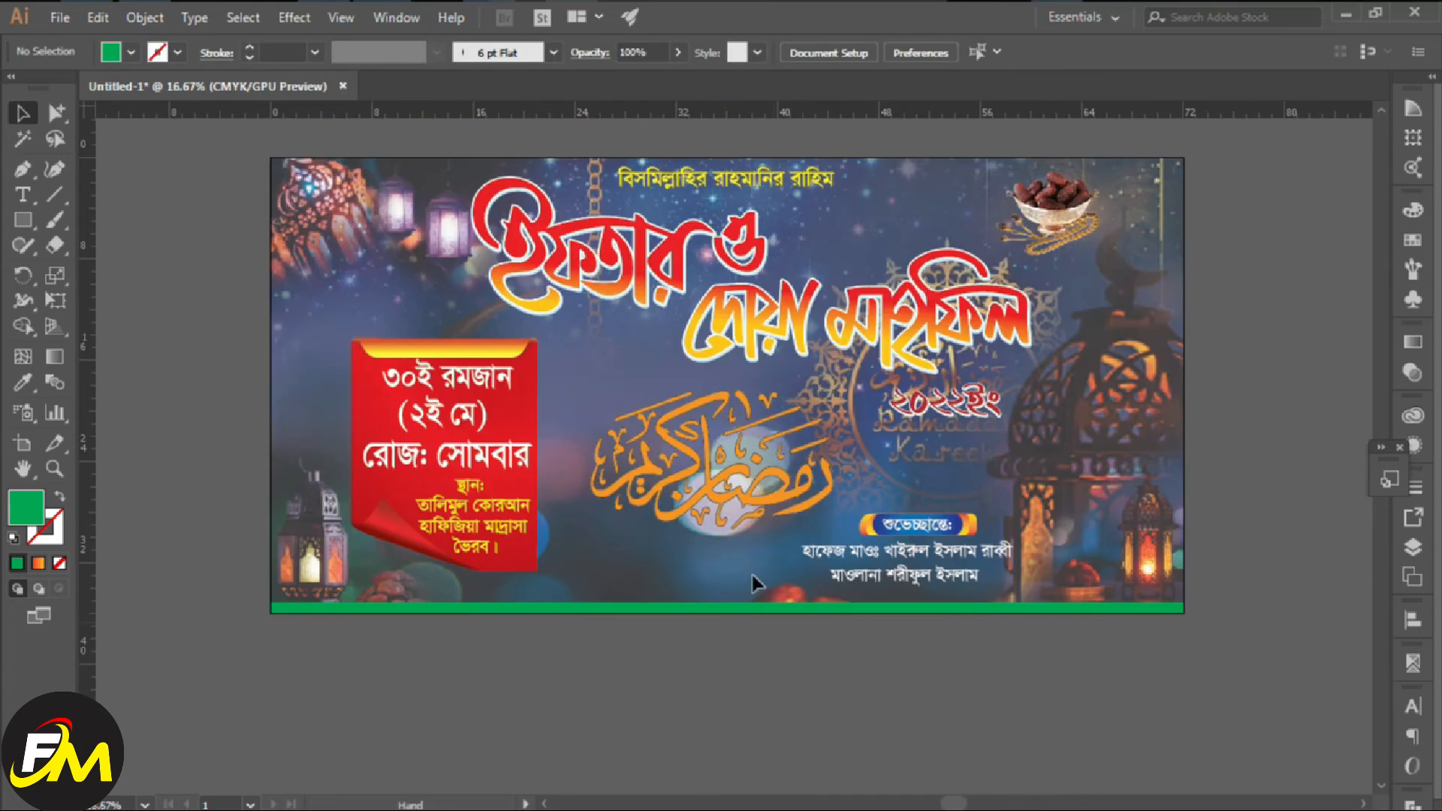
click(728, 497)
drag(712, 532, 711, 545)
click(746, 689)
drag(756, 657, 766, 737)
Delete a stray piece from the Ramadan Kareem calligraphy and reduce its outline stroke weight.
click(733, 588)
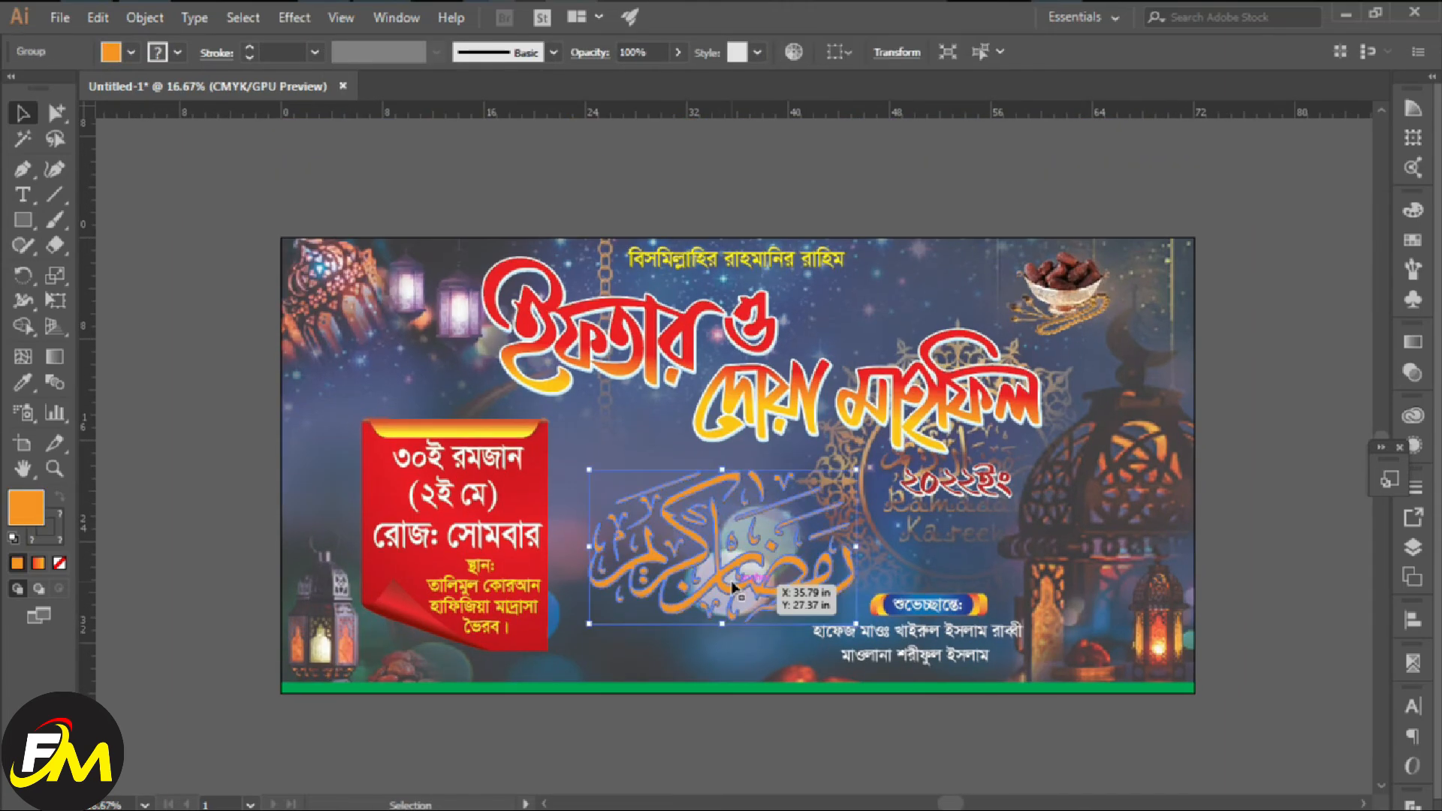
click(58, 115)
click(755, 583)
click(717, 585)
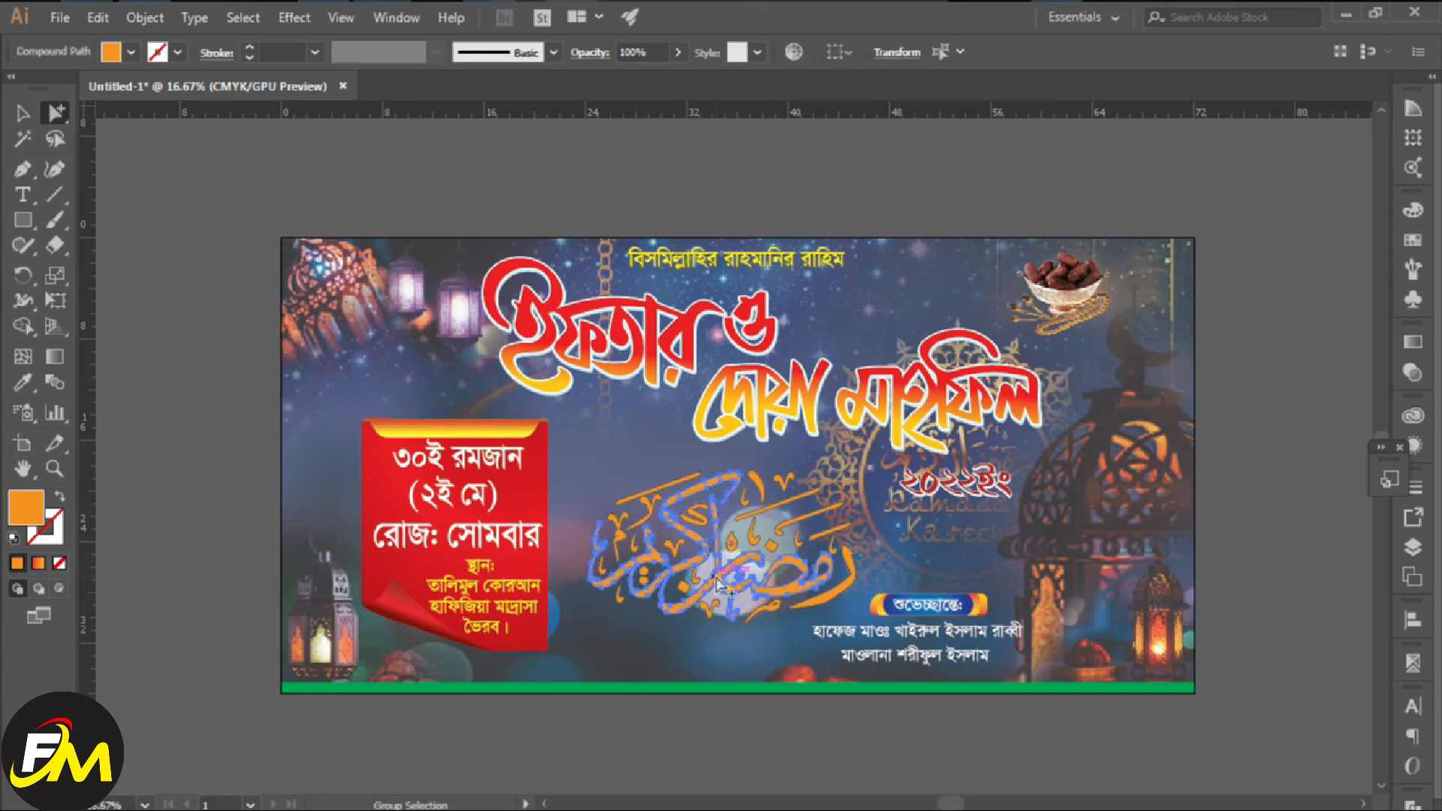
click(717, 586)
key(Delete)
click(748, 557)
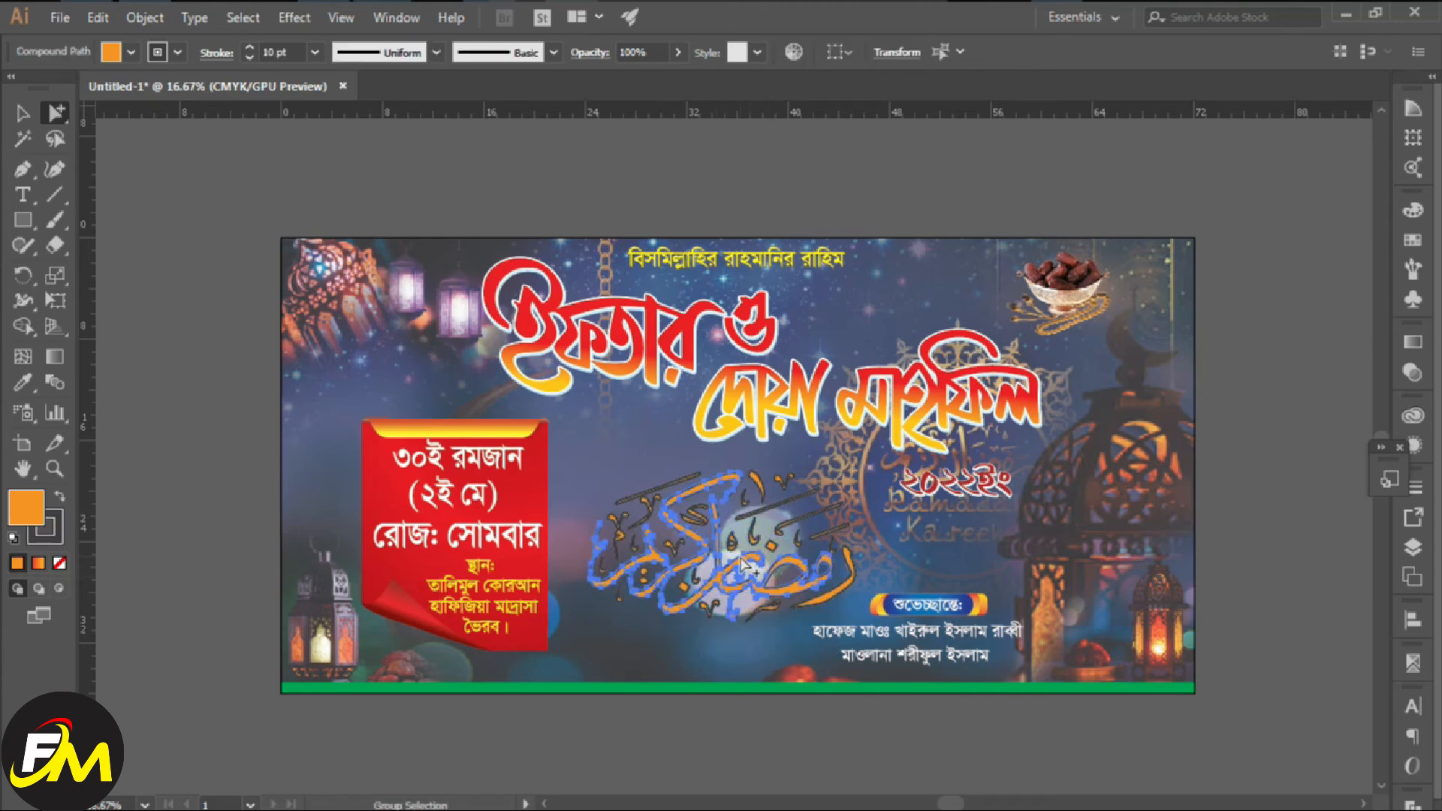
click(743, 564)
click(1406, 217)
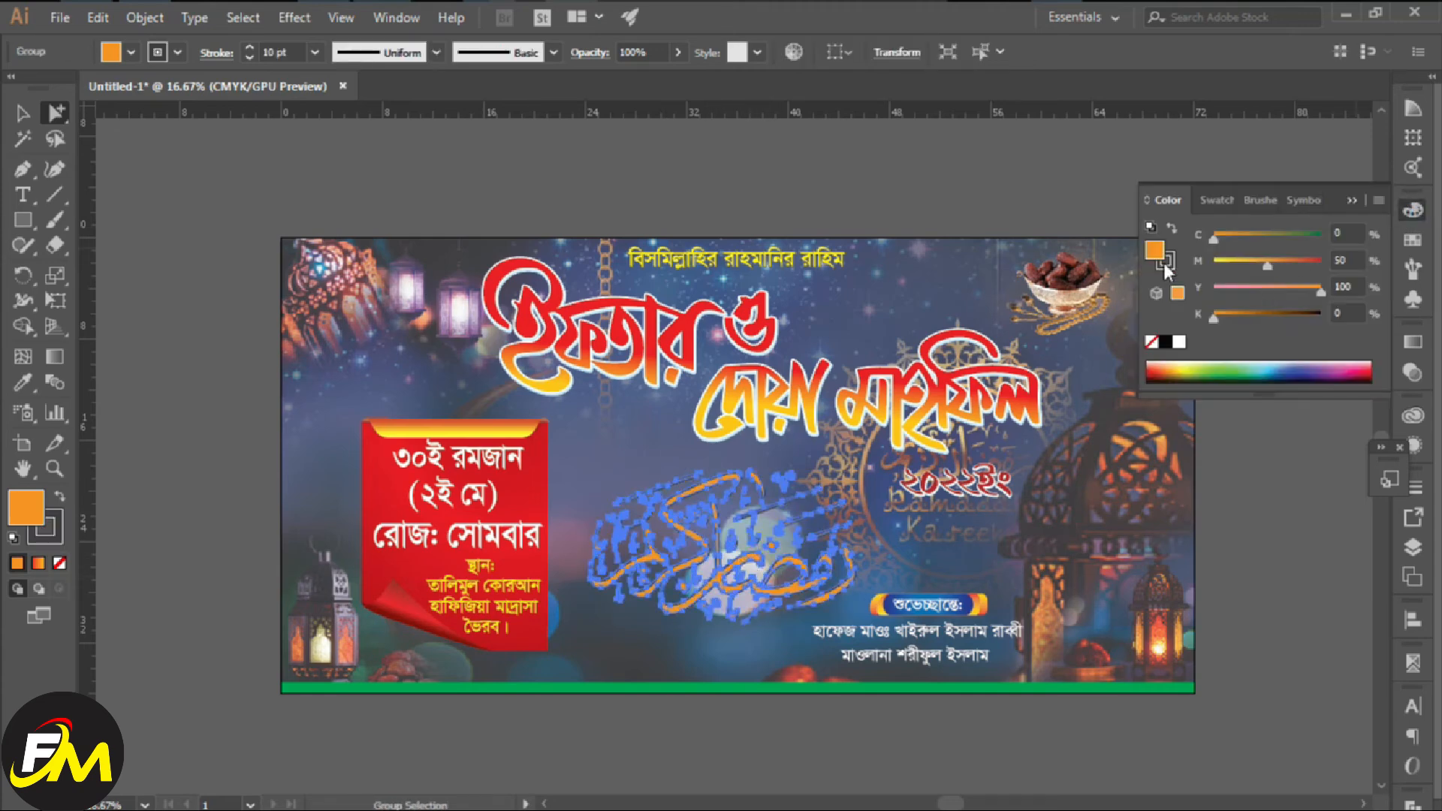
click(249, 50)
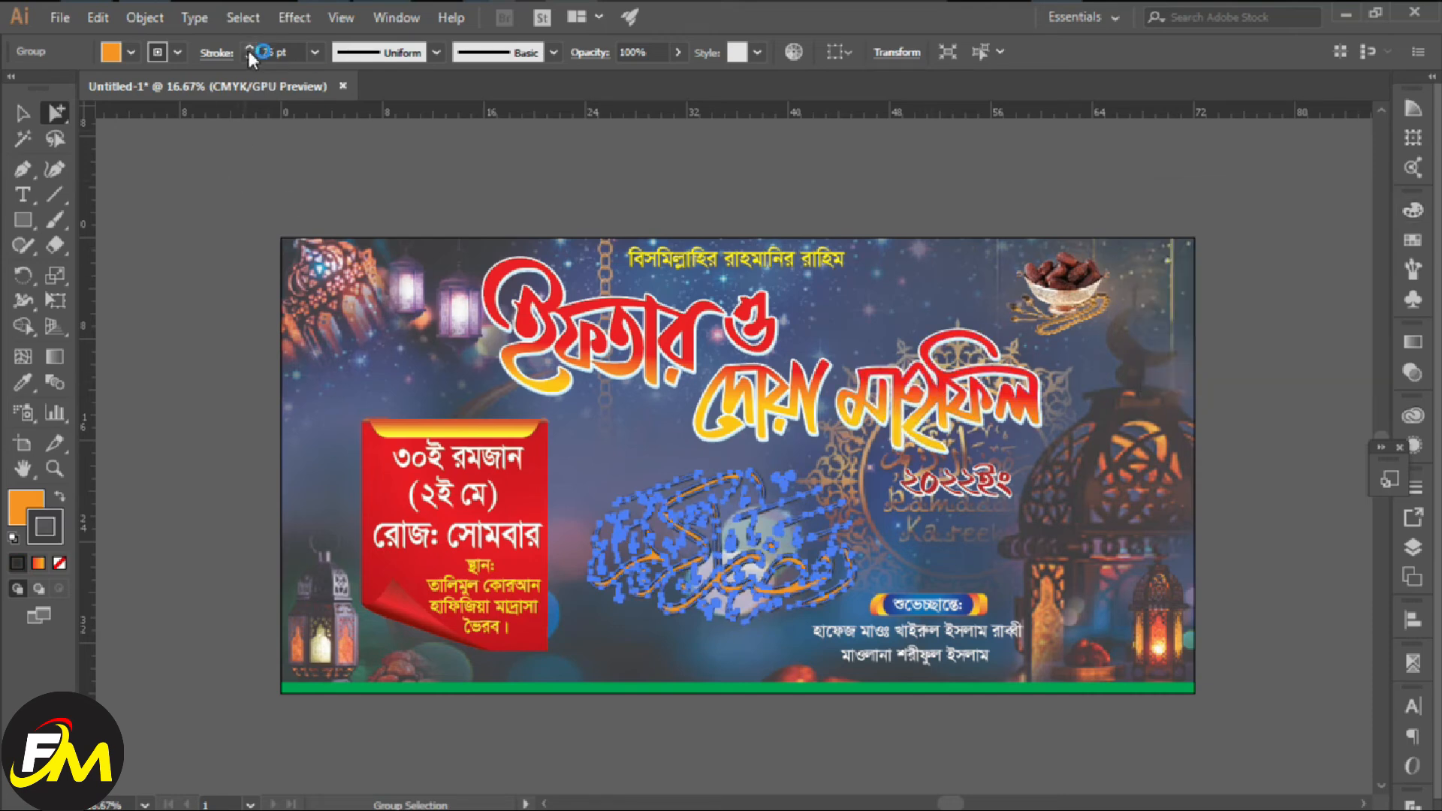
click(711, 215)
ctrl+click(785, 296)
drag(714, 637, 731, 443)
key(ctrl+minus)
key(ctrl+minus)
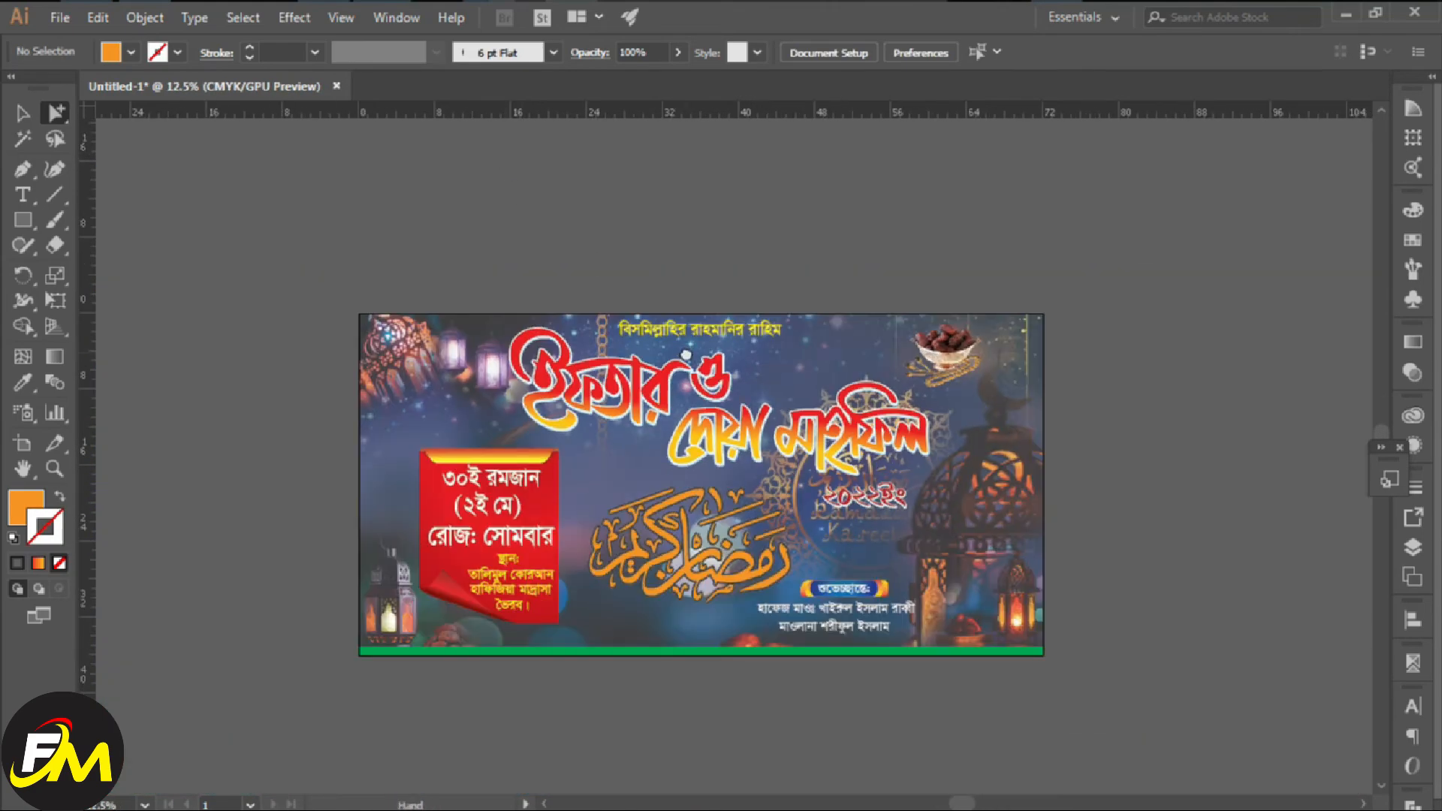
Recolour the Ramadan Kareem calligraphy fill white.
key(ctrl+equal)
drag(648, 539, 648, 444)
drag(742, 496, 727, 504)
click(660, 686)
key(ctrl+equal)
drag(695, 676, 725, 706)
key(ctrl+minus)
key(ctrl+minus)
mouse_move(719, 538)
mouse_down()
mouse_move(728, 638)
mouse_move(709, 516)
mouse_up()
key(ctrl+equal)
drag(710, 613, 699, 727)
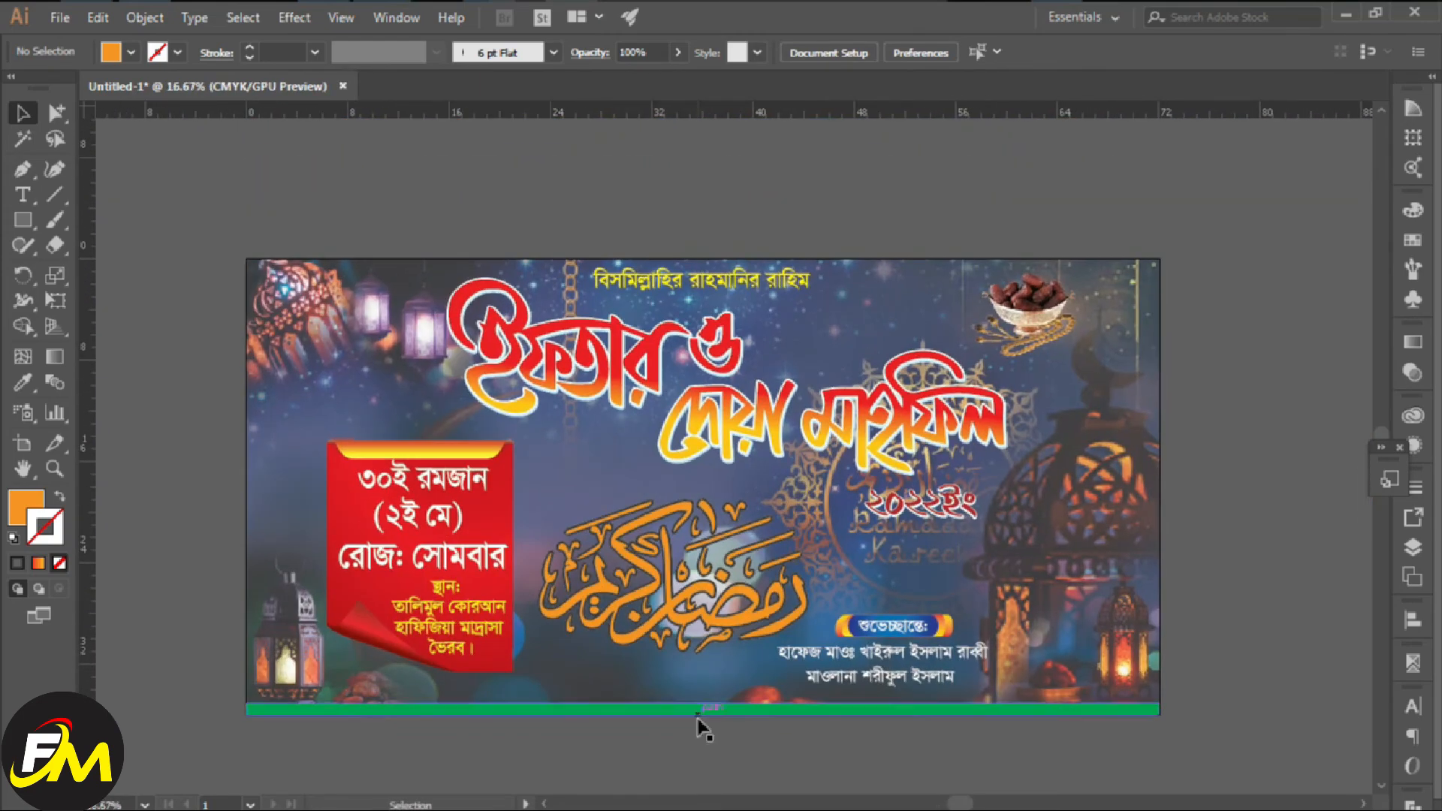
click(651, 579)
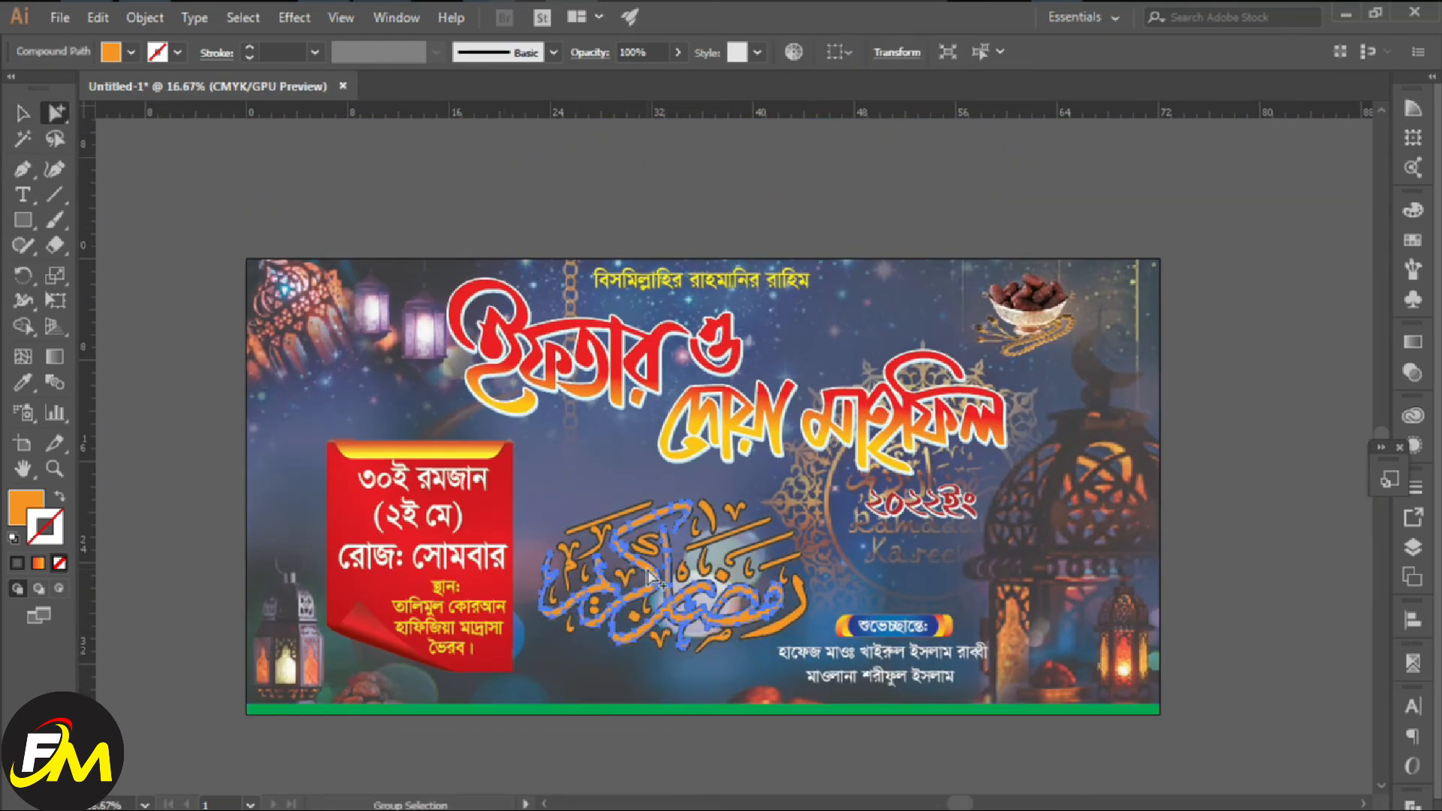
click(1413, 218)
click(1162, 251)
drag(1228, 266, 1209, 292)
click(543, 247)
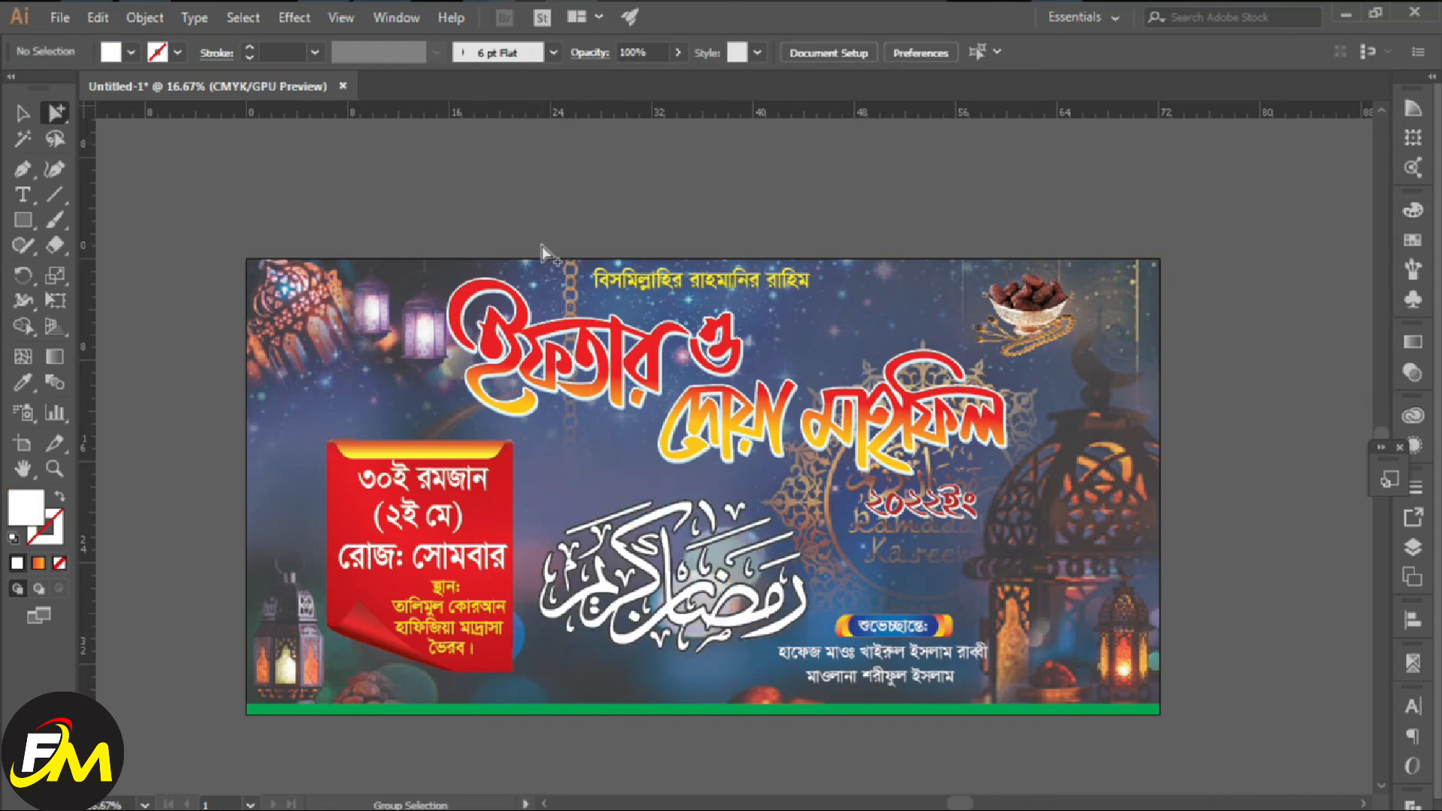
Recolour the names text block yellow and nudge it slightly to the right.
click(911, 655)
click(1413, 212)
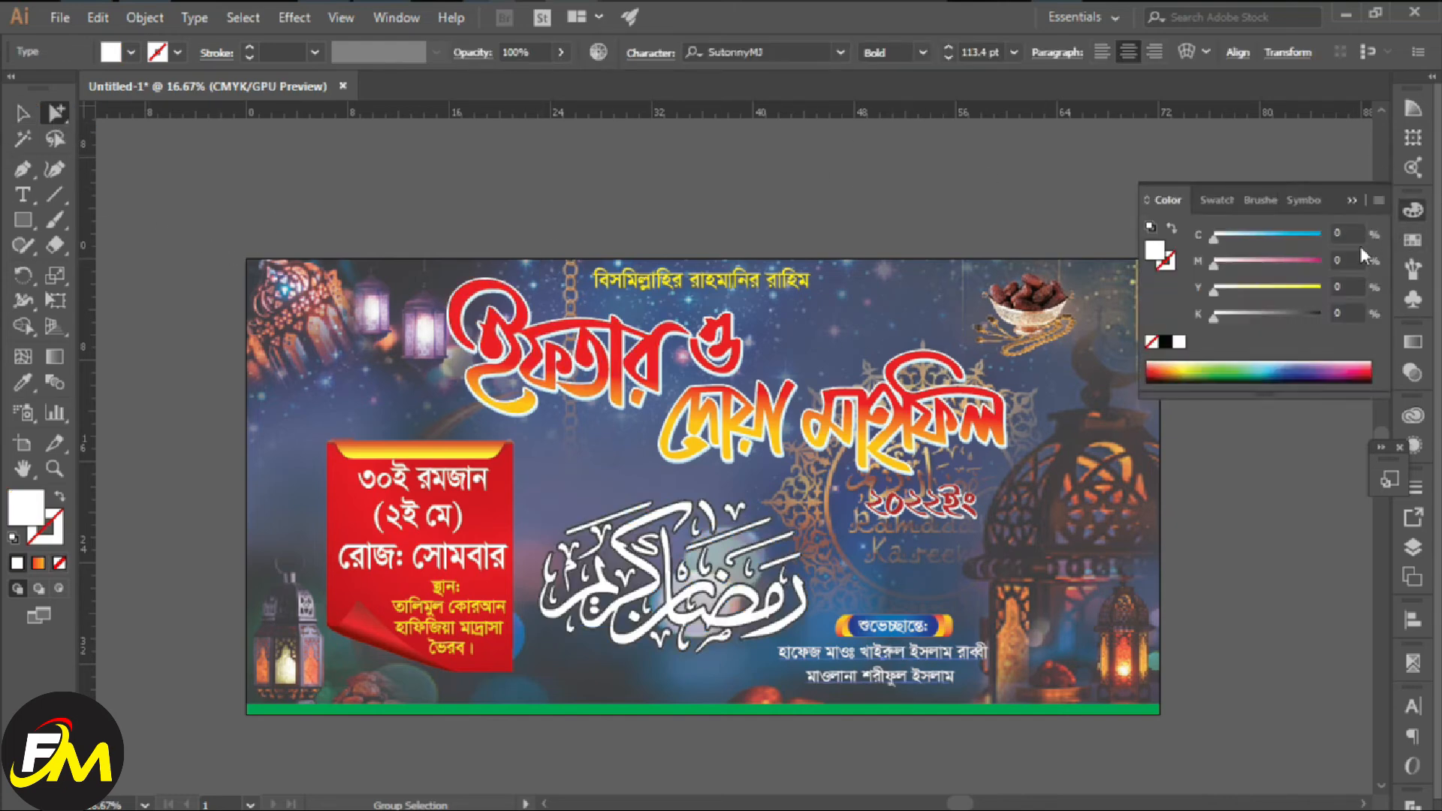
click(1237, 263)
click(890, 185)
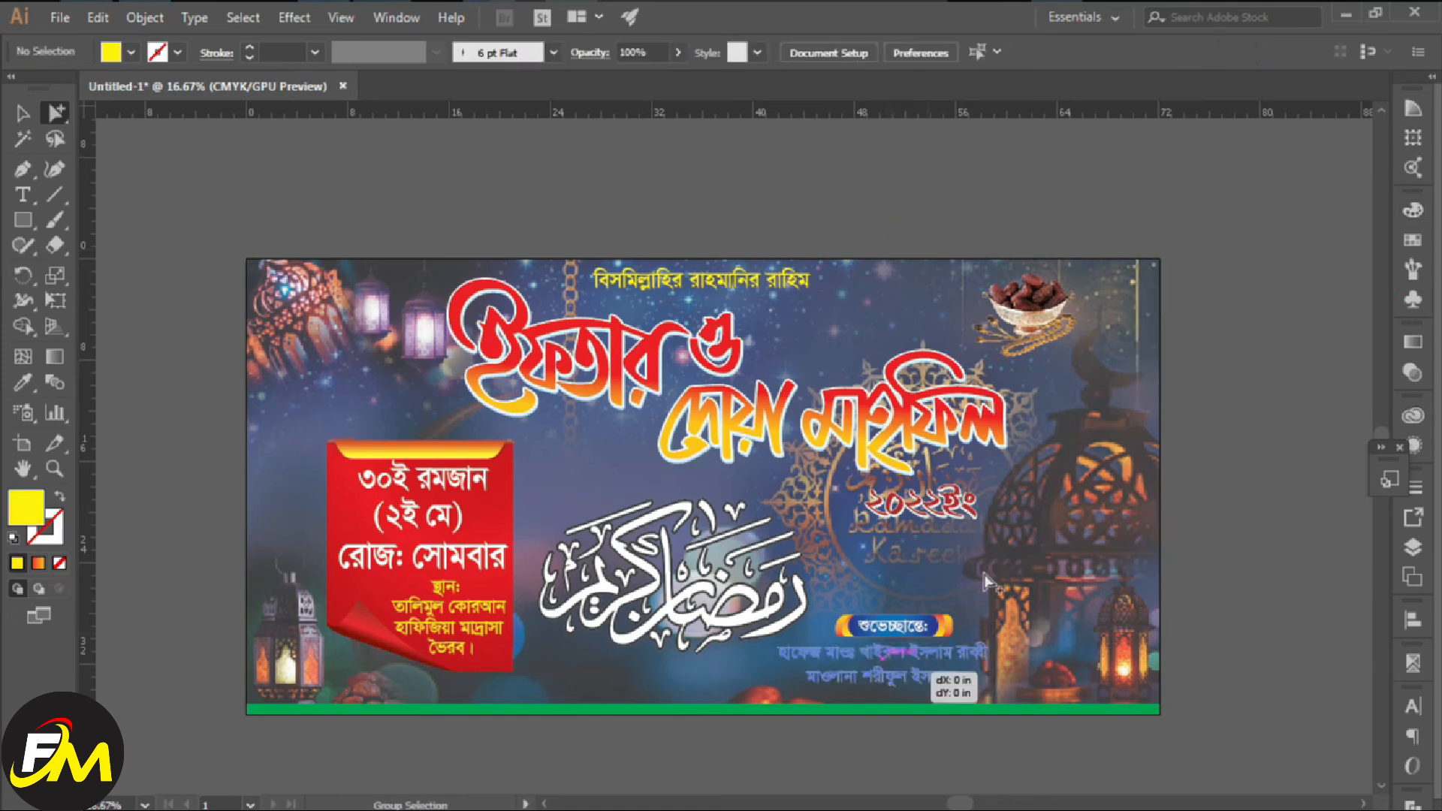
click(921, 680)
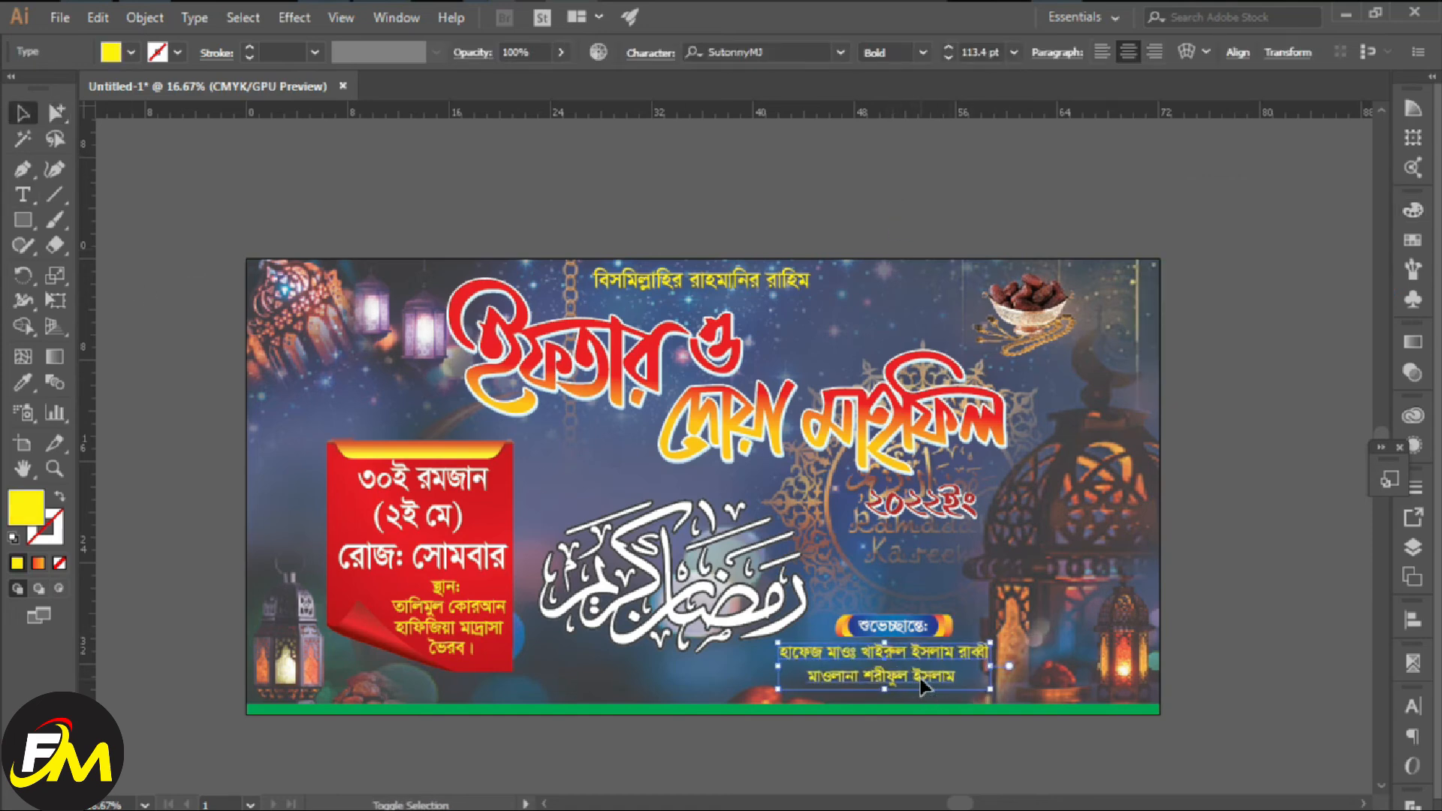
key(shift+Right)
key(shift+Right)
click(1089, 248)
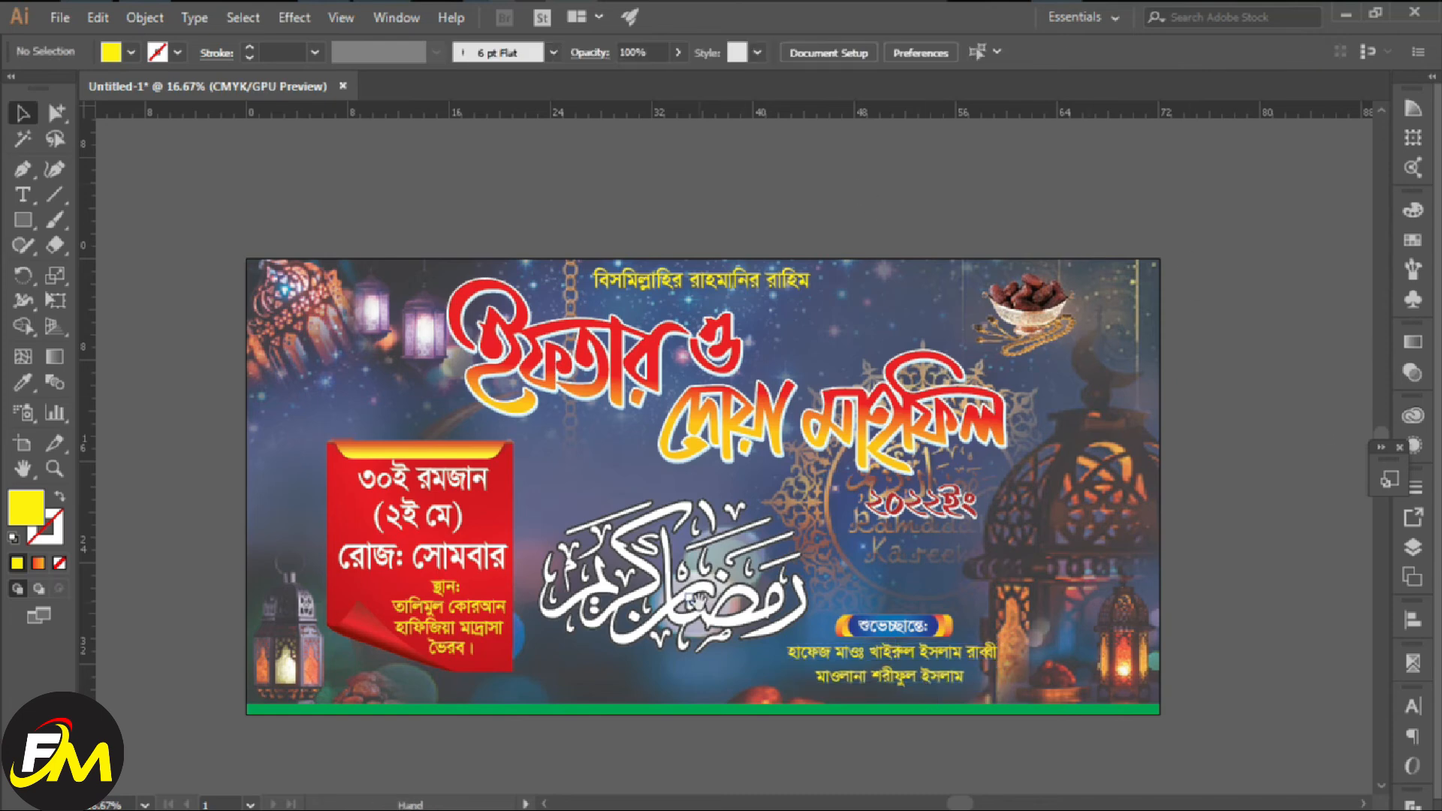
Enlarge the dates bowl image slightly in the top right corner.
drag(694, 604, 728, 590)
mouse_move(1059, 304)
mouse_down()
mouse_move(1089, 330)
mouse_move(1077, 313)
mouse_up()
click(712, 201)
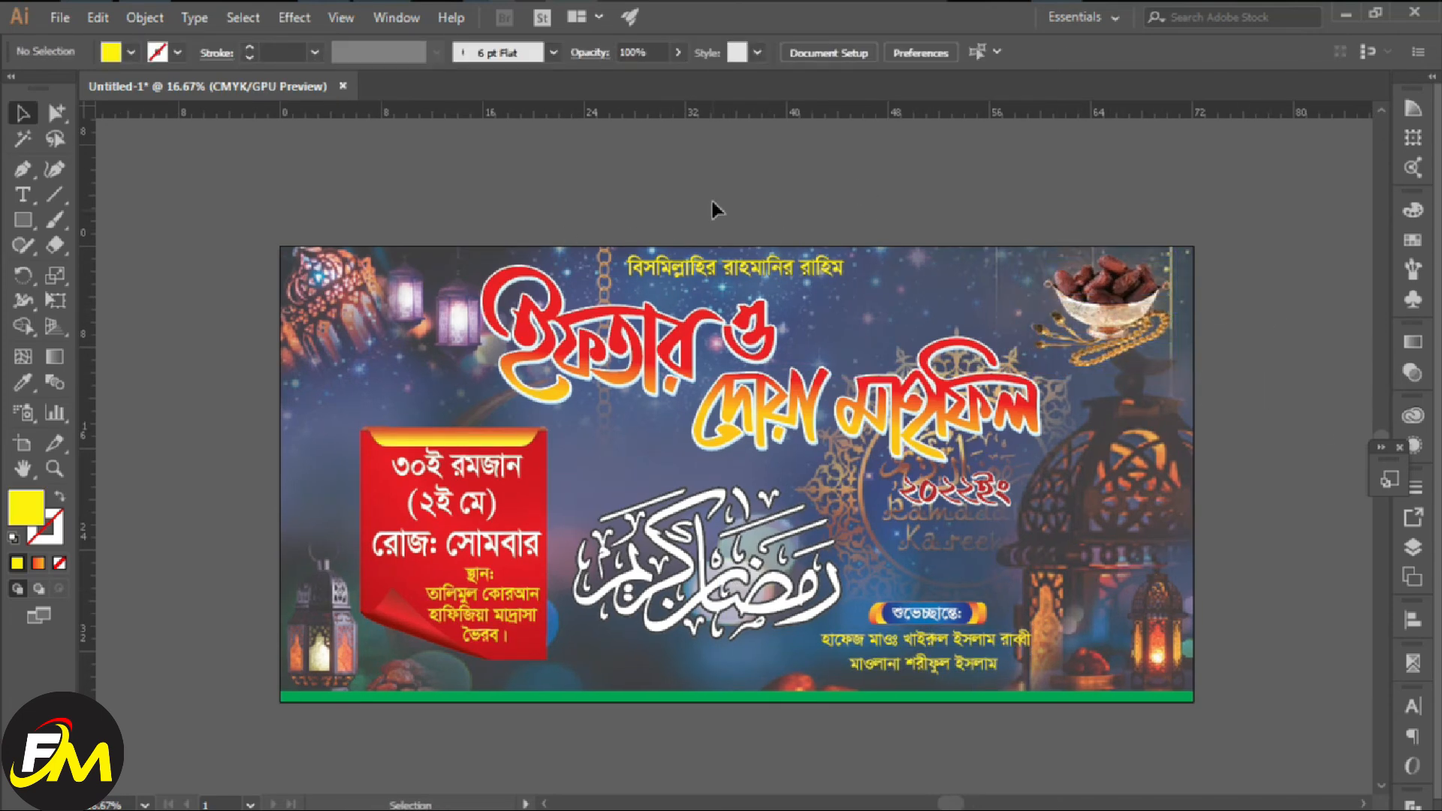
Shift the red date badge slightly to the left.
drag(538, 380, 529, 344)
scroll(177, 259, down, 2)
scroll(620, 484, up, 3)
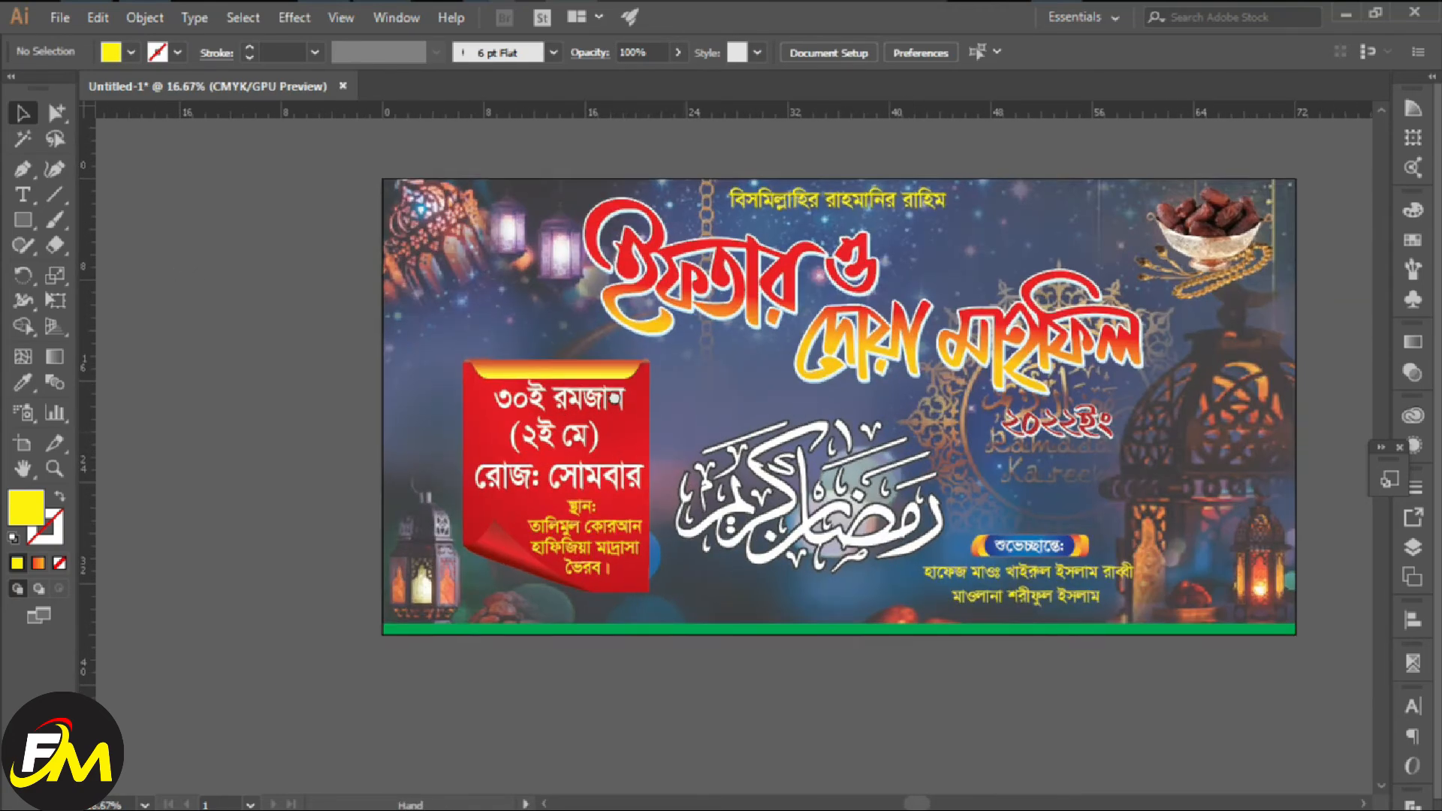
drag(758, 446, 672, 534)
key(ctrl+minus)
drag(504, 527, 497, 489)
click(496, 489)
click(557, 718)
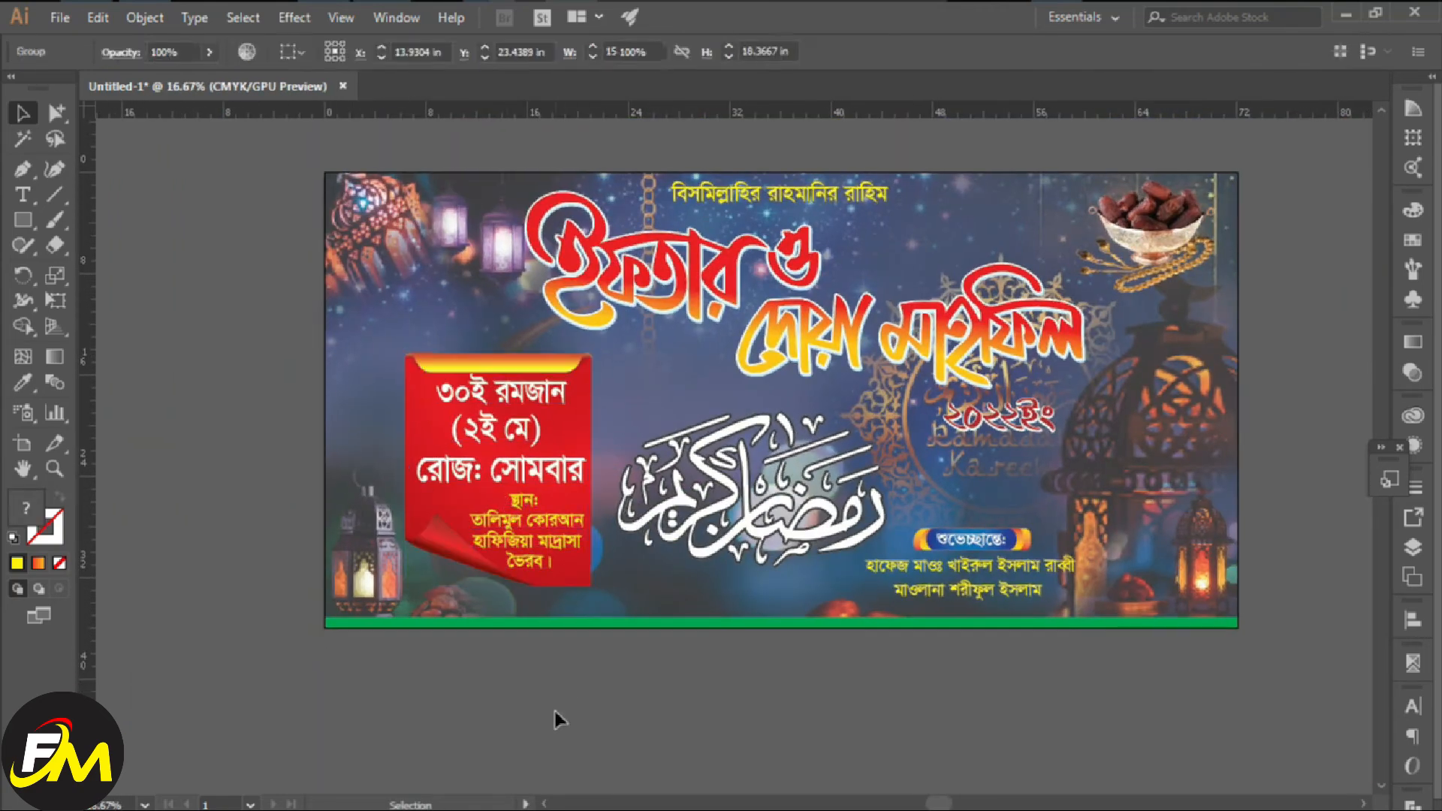
drag(609, 658, 572, 724)
drag(505, 552, 492, 552)
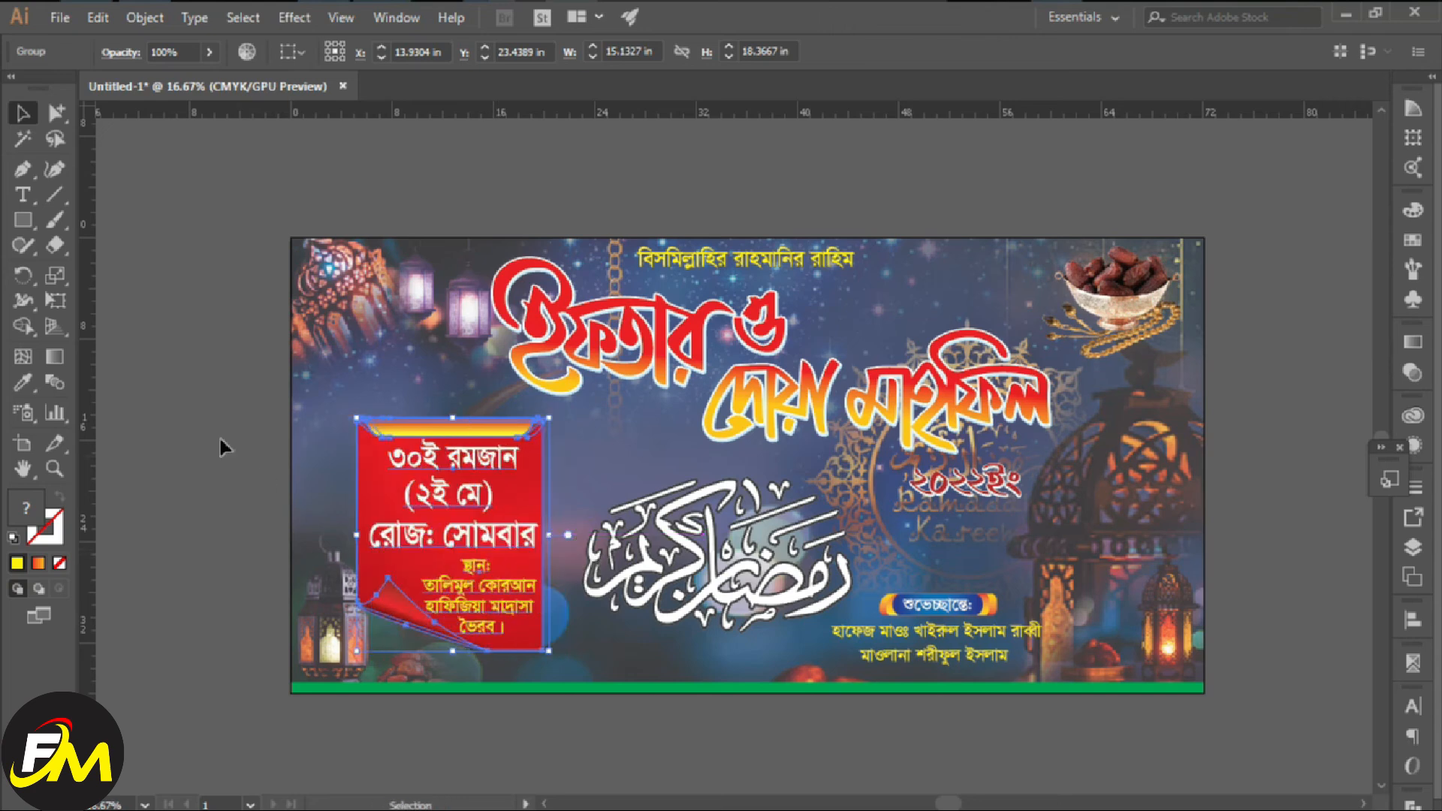
click(219, 439)
drag(261, 495, 250, 454)
Recolour the bottom strip blue at C 100 and M 87.
click(814, 646)
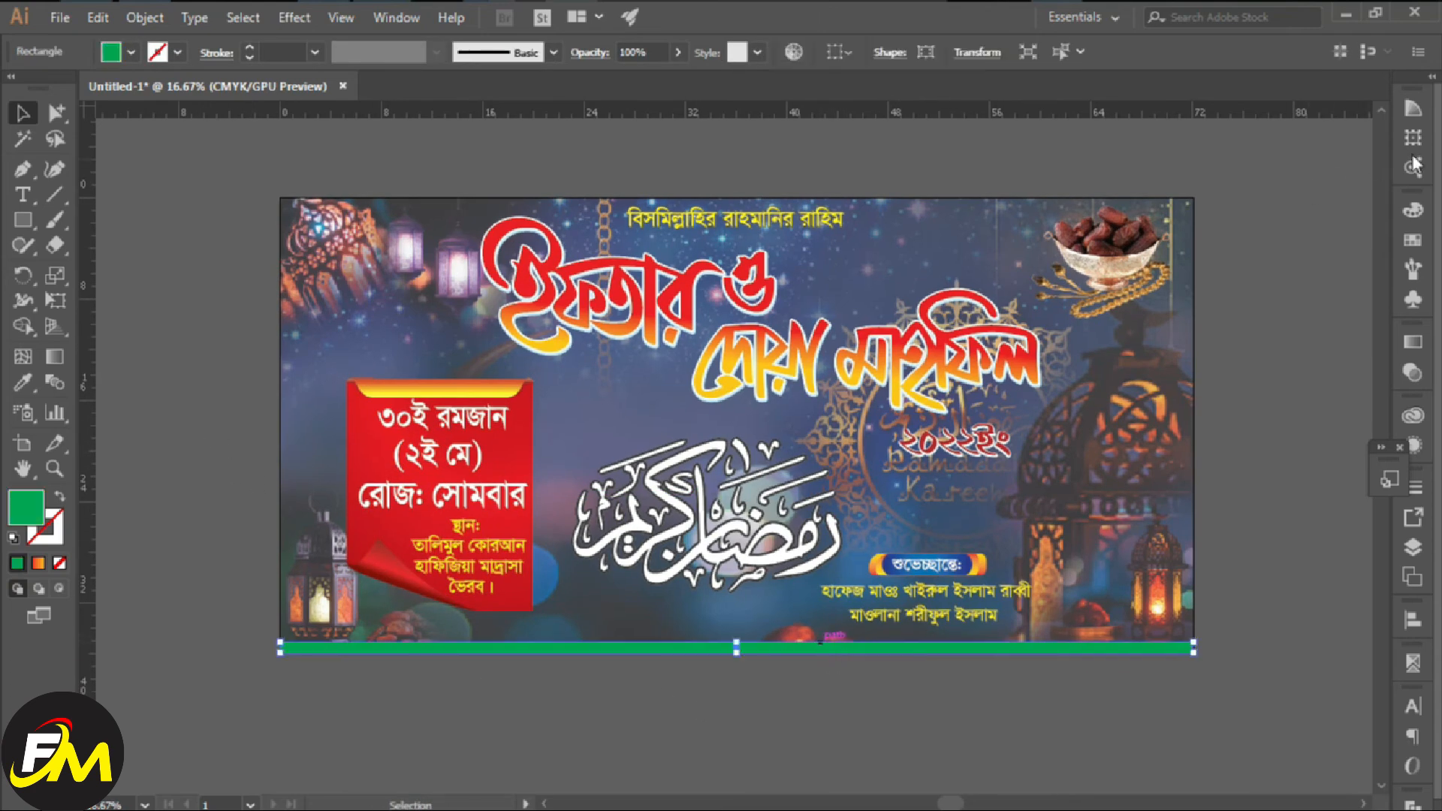
click(1413, 209)
drag(1228, 290, 1214, 290)
drag(1323, 263, 1295, 268)
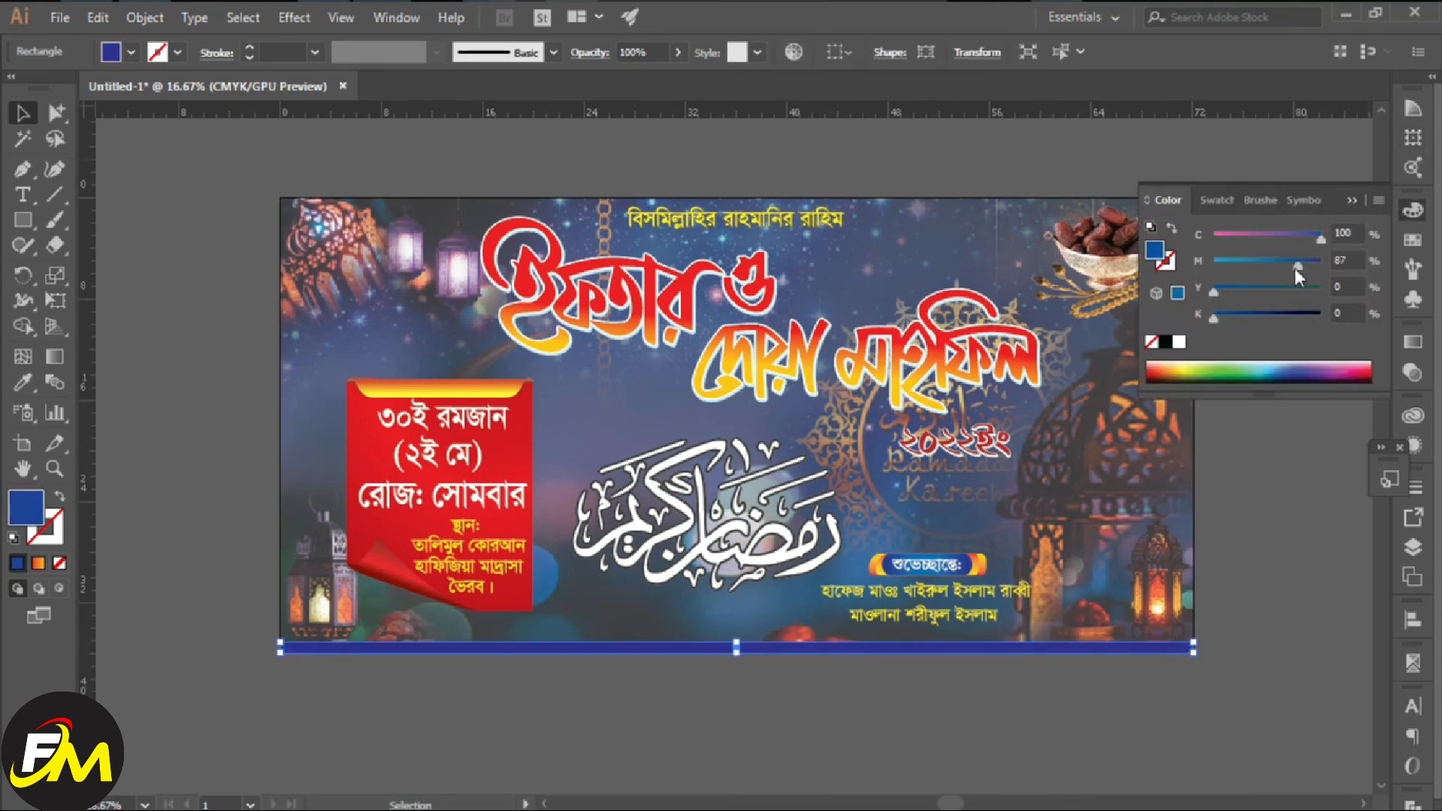
click(668, 737)
Resize the background image from its bottom edge to reveal more of the blue strip.
click(810, 620)
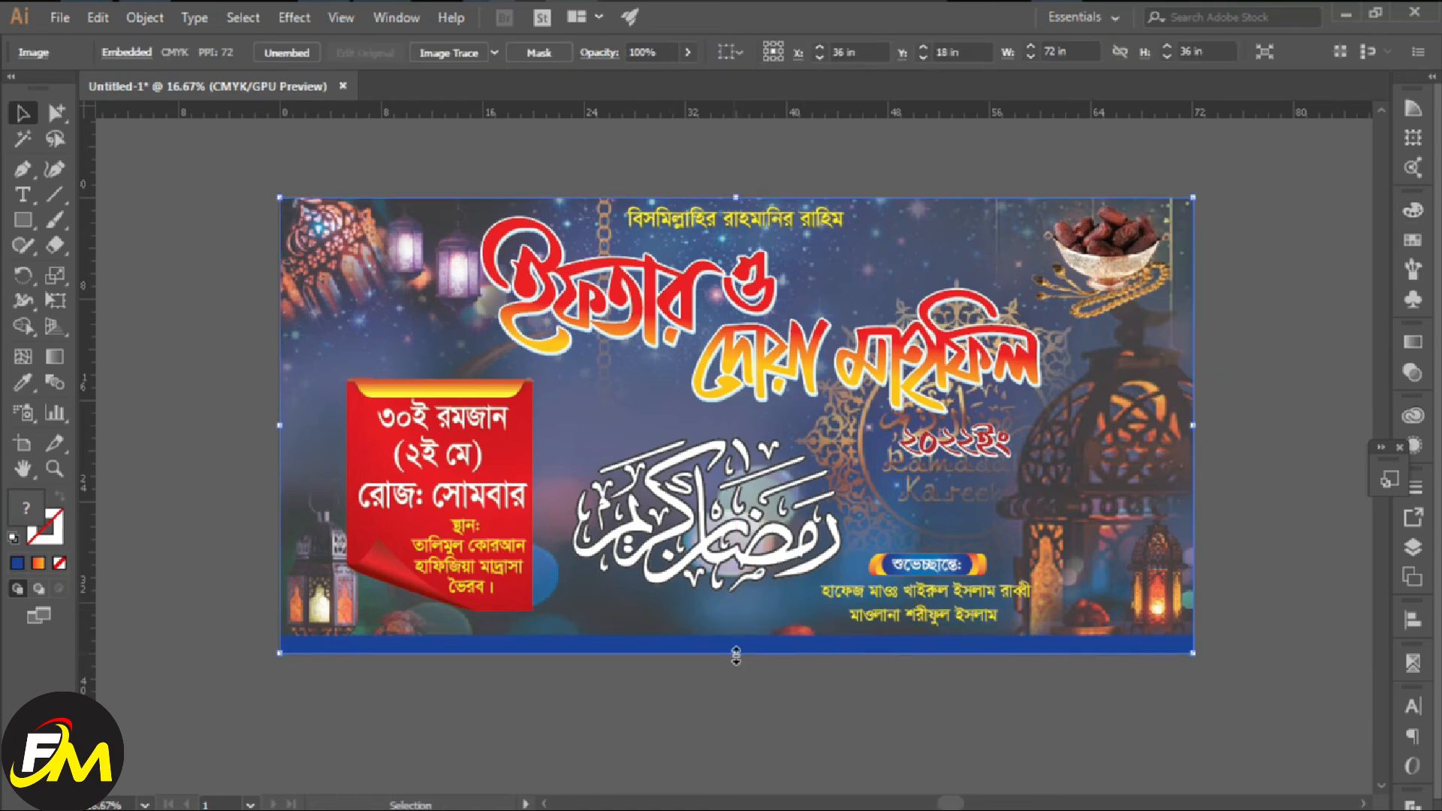
drag(736, 657, 737, 639)
click(721, 702)
drag(722, 702, 780, 733)
ctrl+click(661, 680)
ctrl+click(648, 660)
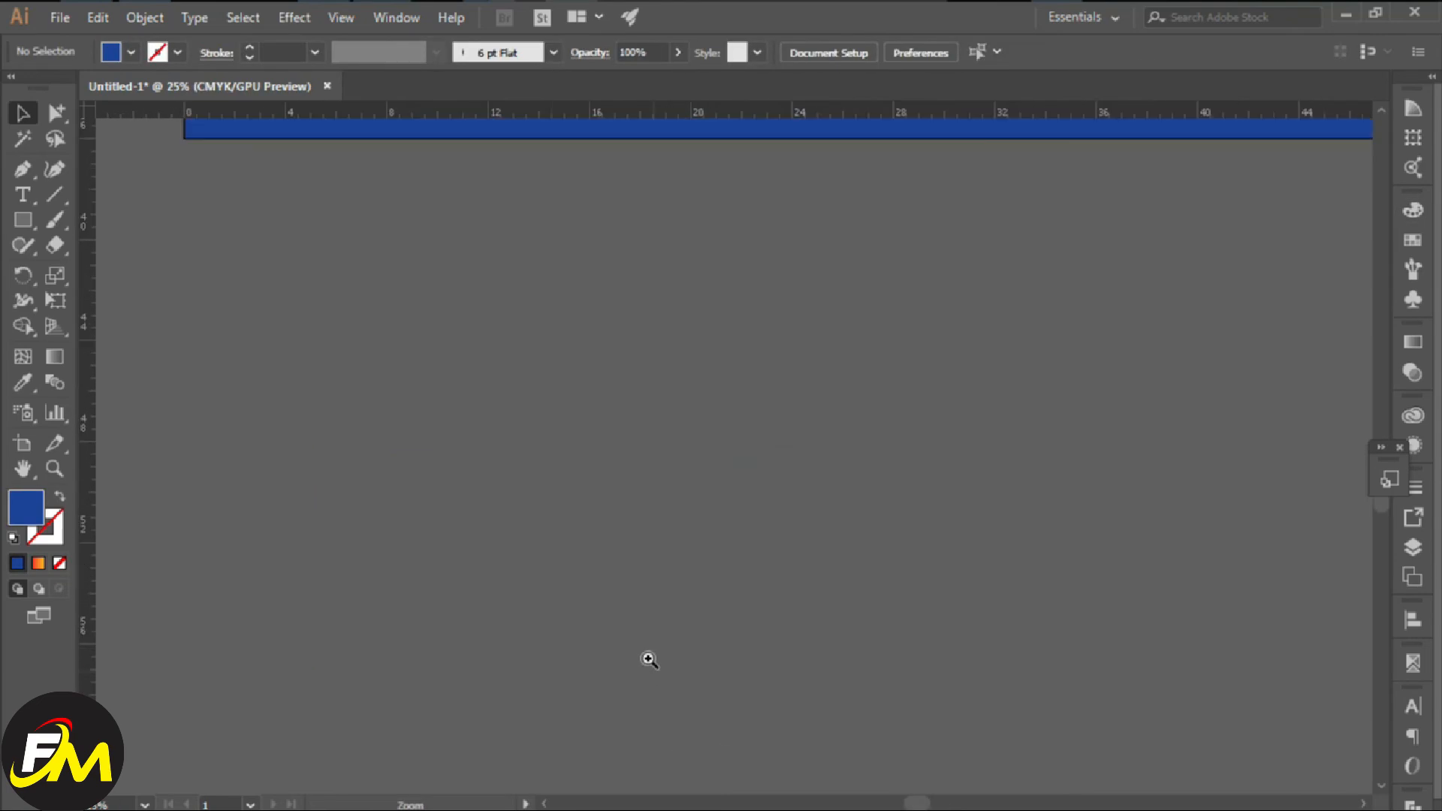
Zoom out and review the whole banner layout.
drag(573, 381, 560, 611)
ctrl+click(560, 612)
click(531, 538)
click(580, 673)
scroll(580, 671, down, 6)
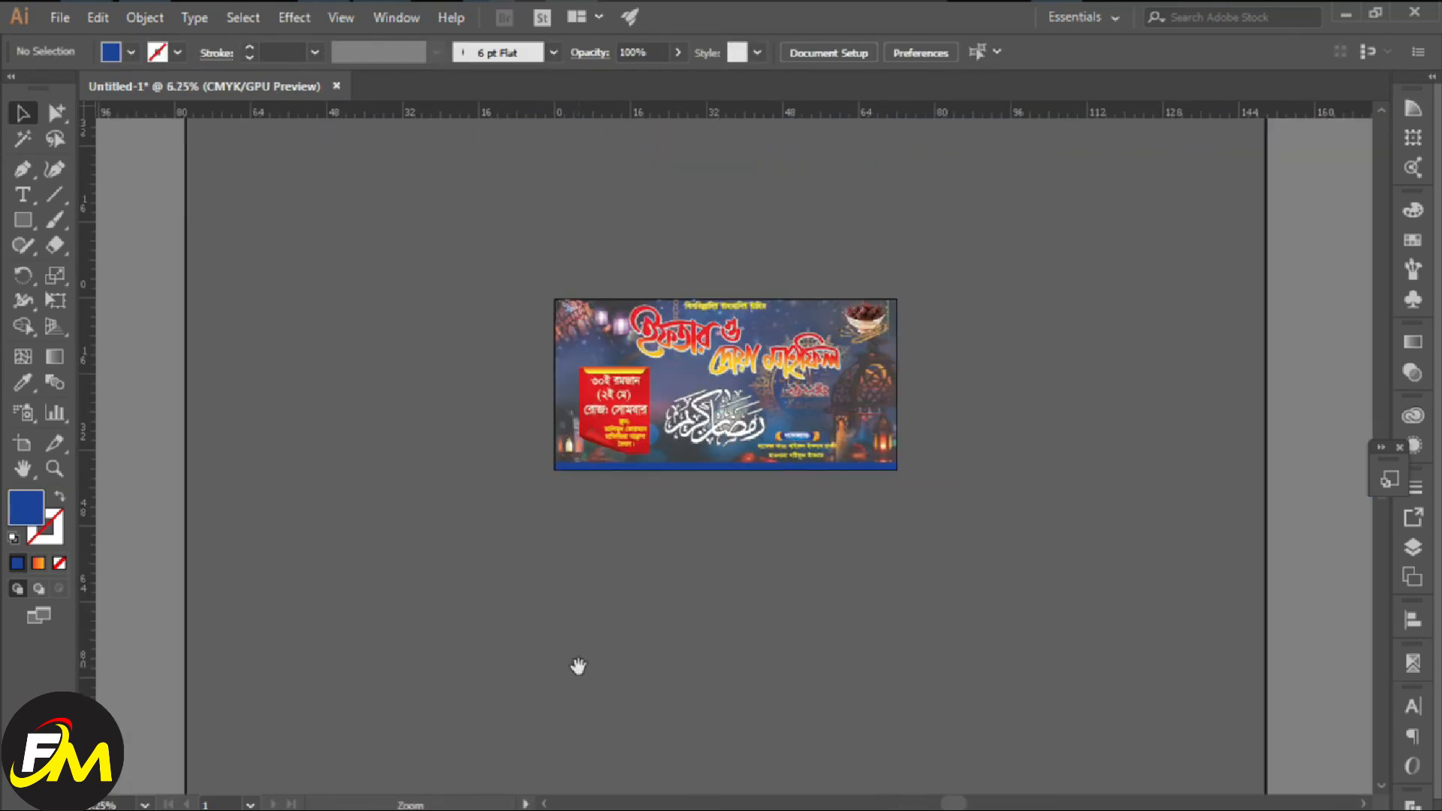
drag(579, 666, 586, 728)
ctrl+click(772, 586)
ctrl+click(759, 576)
drag(772, 586, 737, 647)
ctrl+click(721, 582)
ctrl+alt+click(681, 651)
drag(708, 582, 596, 675)
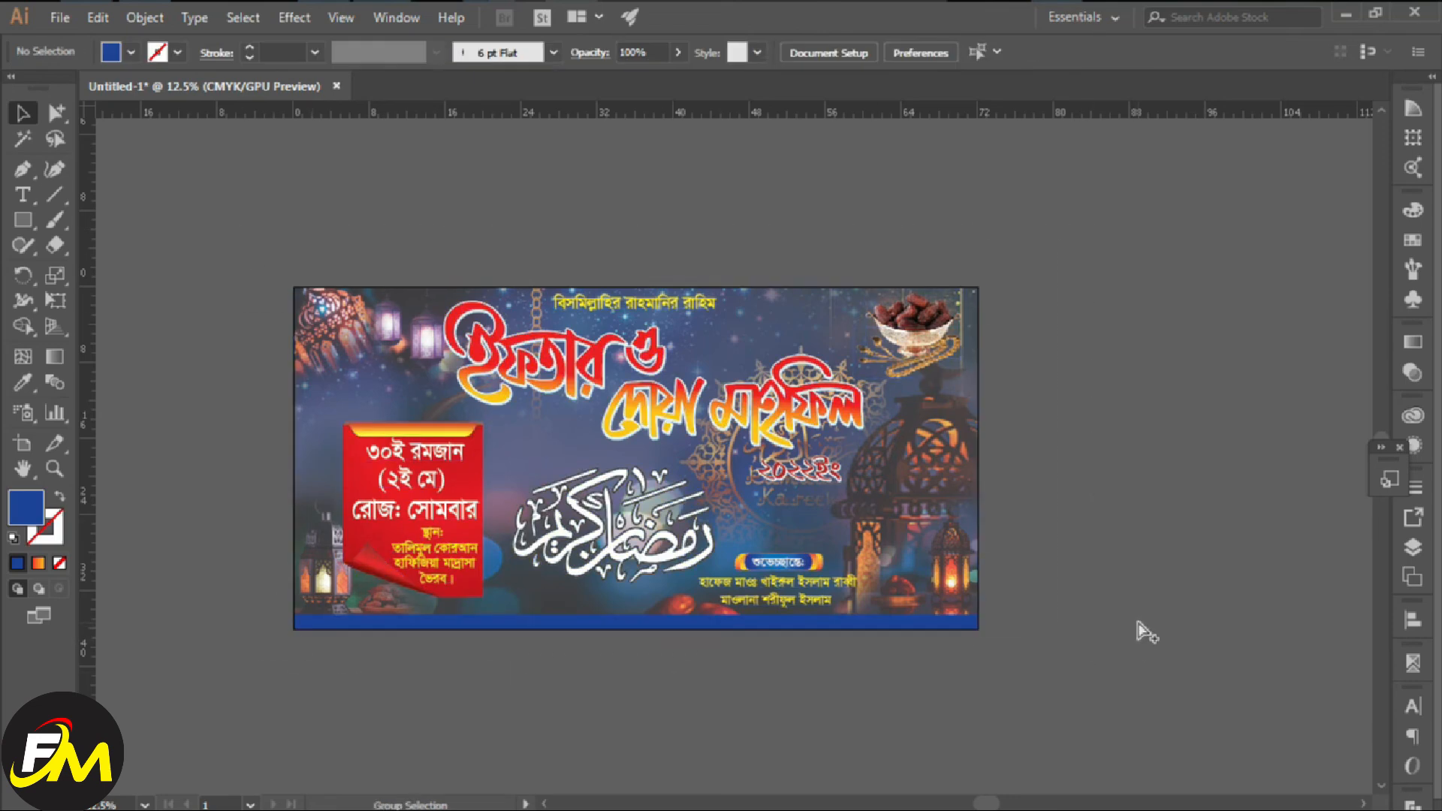
ctrl+click(739, 525)
drag(595, 458, 724, 543)
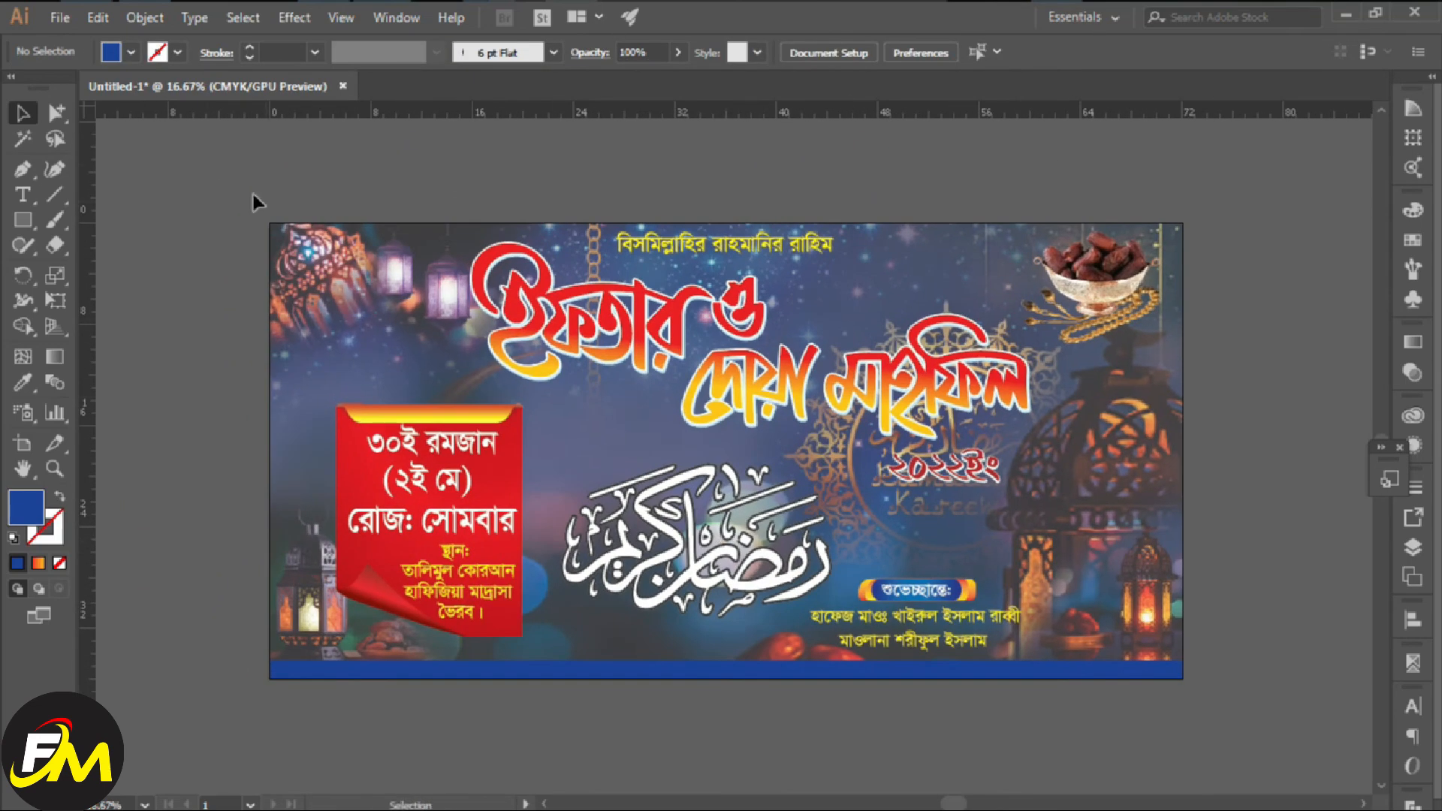
Save the document as an Adobe Illustrator file named "ifter benar 2022" with Illustrator CC options.
key(ctrl+s)
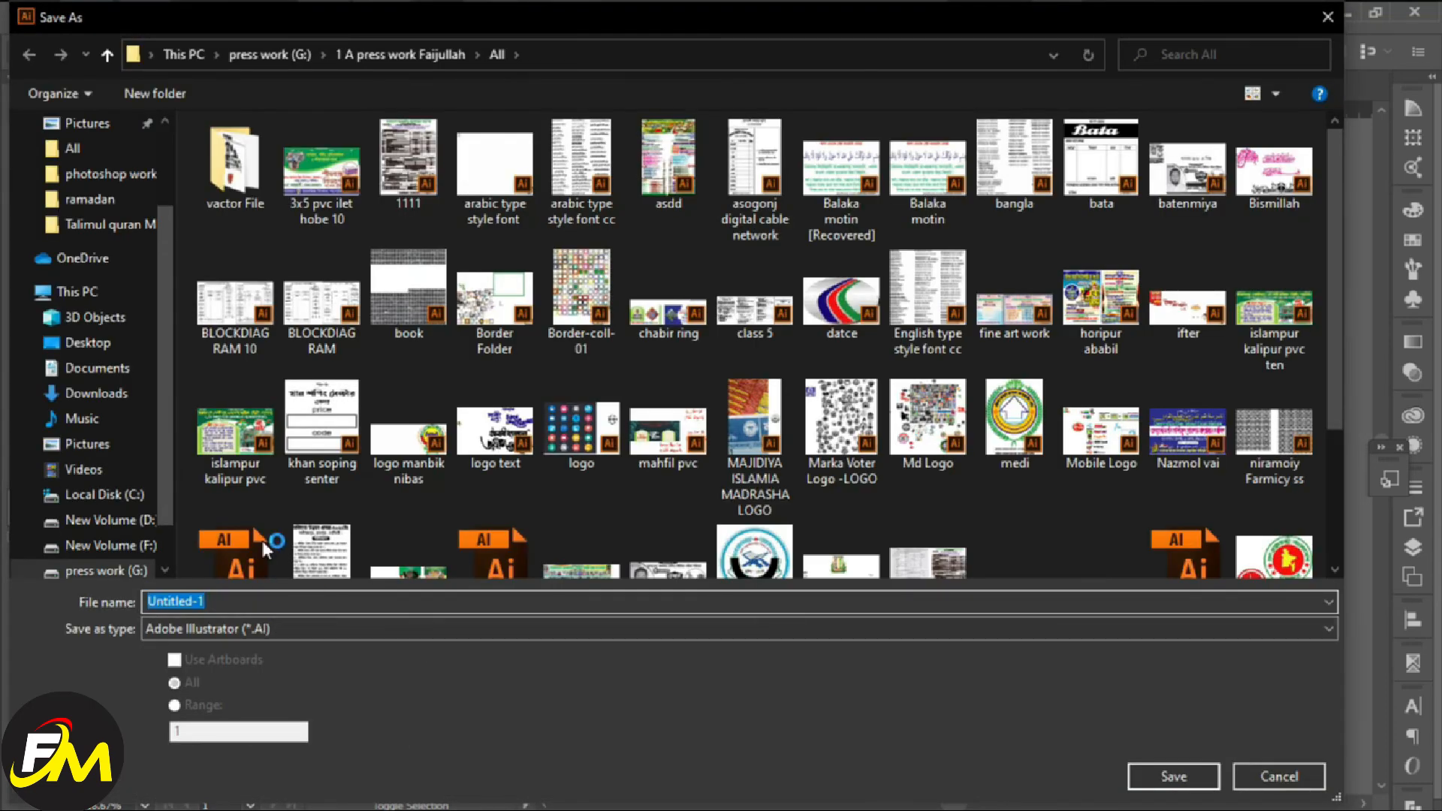
click(226, 603)
text(nv)
key(BackSpace)
key(BackSpace)
text(ifter n)
key(Return)
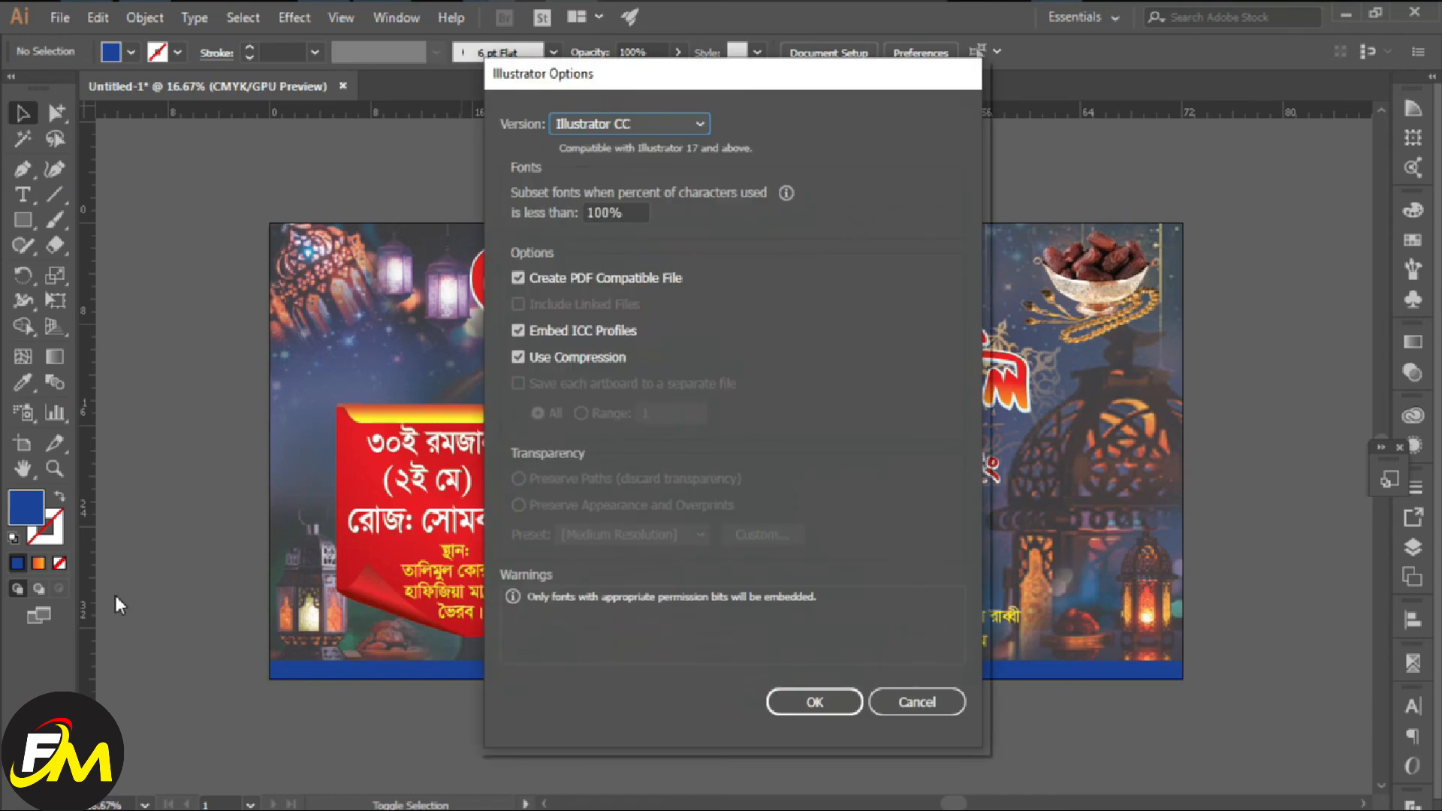
key(Return)
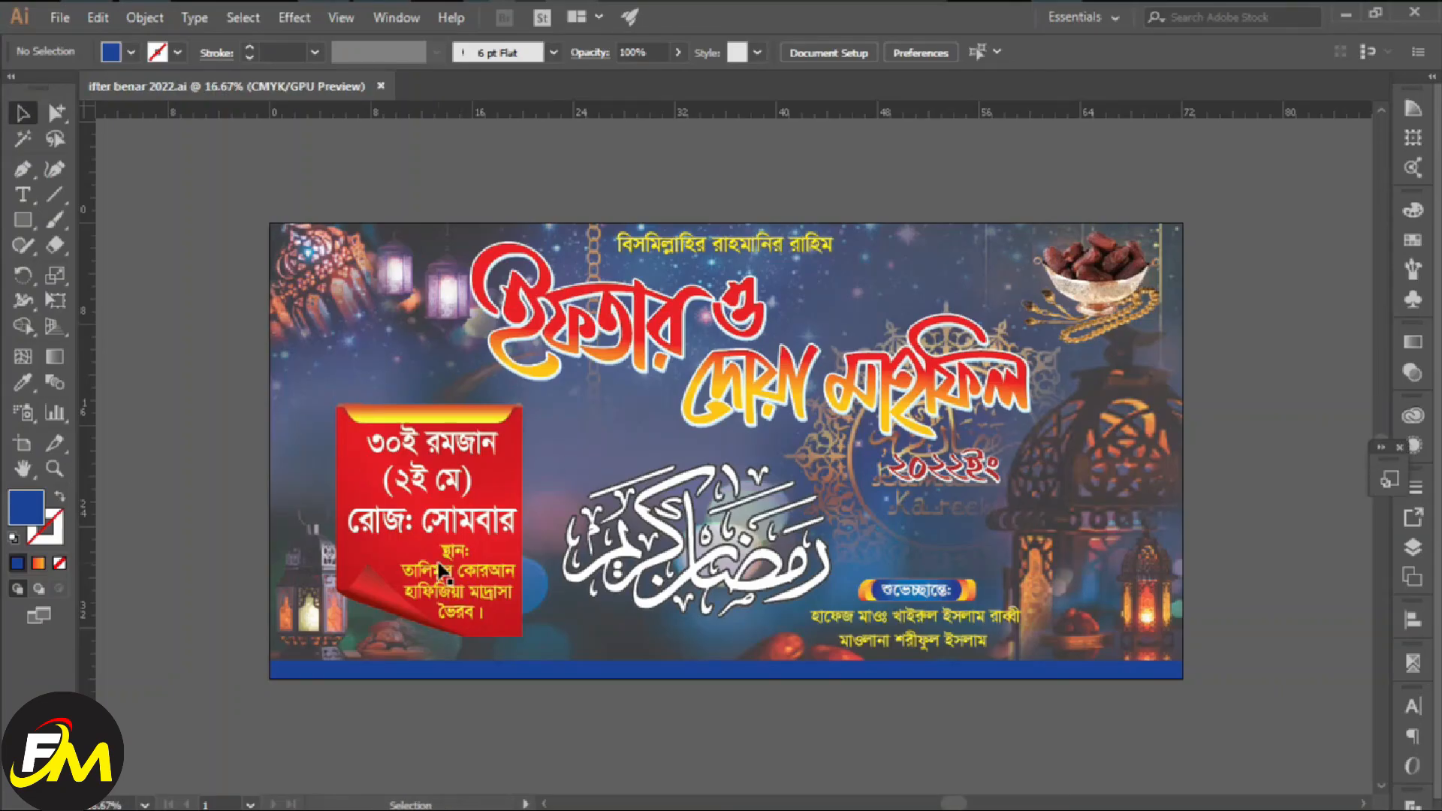
Edit the date line in the red badge to read "(২ই মে ২০২২)" and save the file.
double_click(463, 483)
double_click(464, 482)
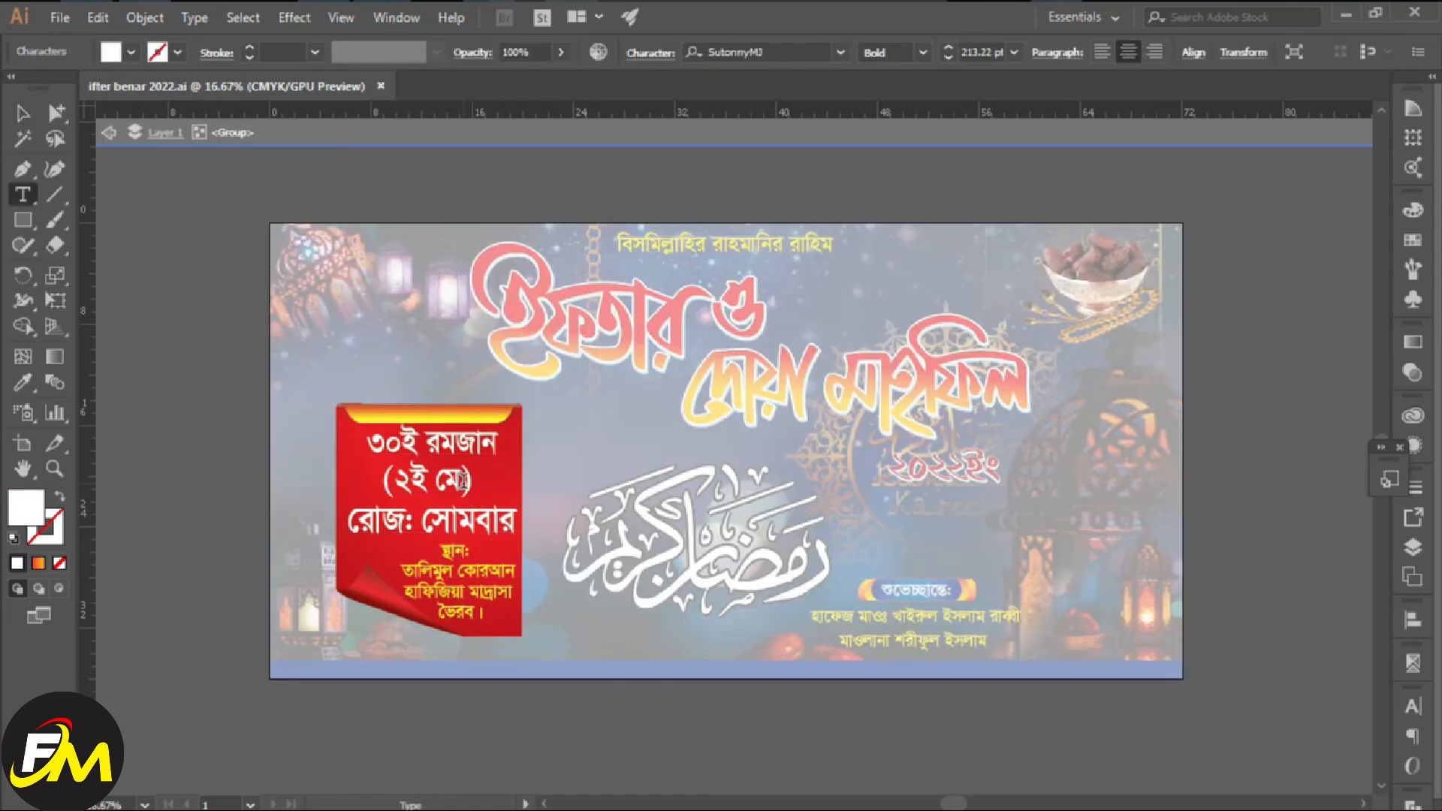
key(Escape)
double_click(489, 712)
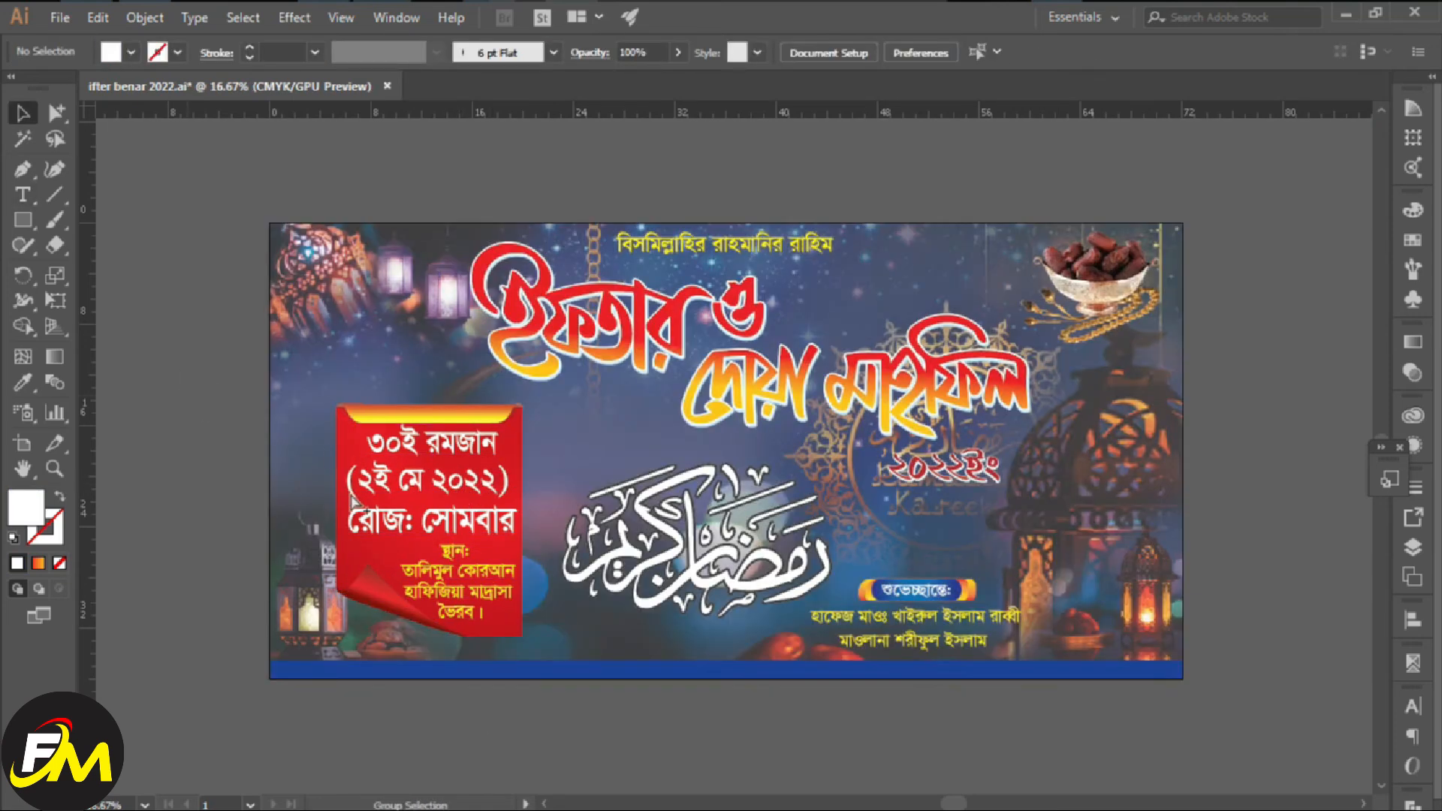
key(ctrl+s)
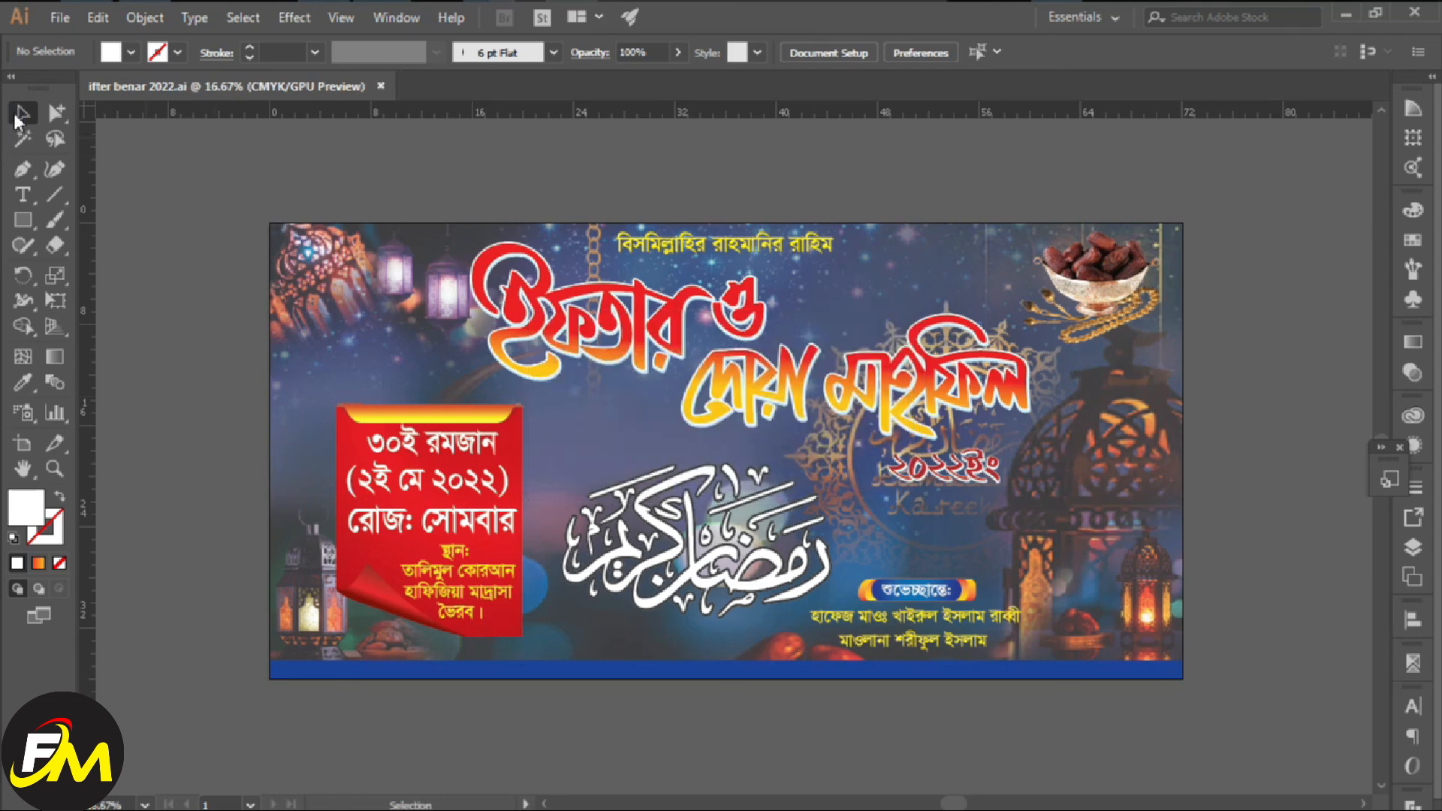
Export the banner as a JPEG named "ifter benar 2022" to the Desktop.
click(57, 17)
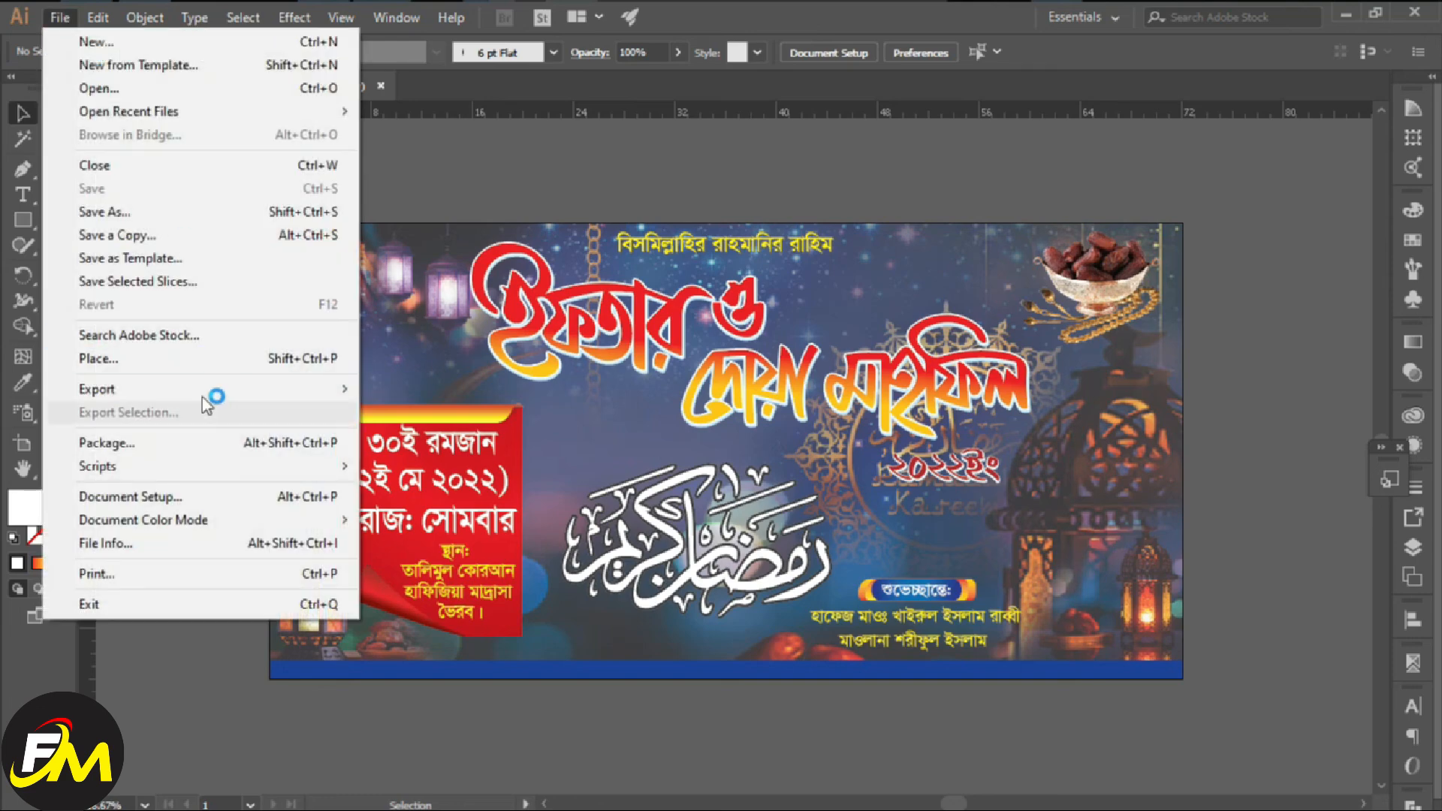
click(409, 413)
click(273, 631)
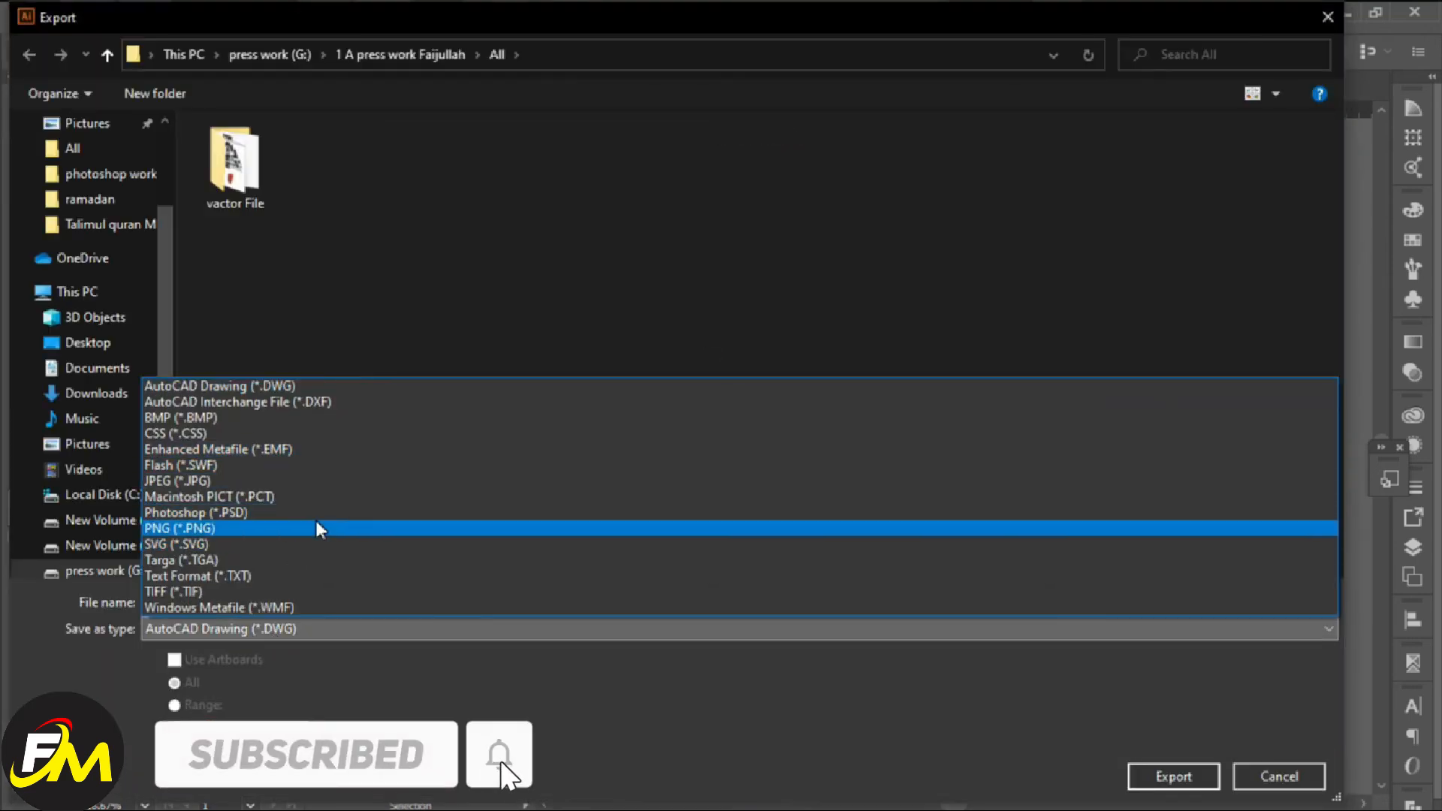
click(462, 479)
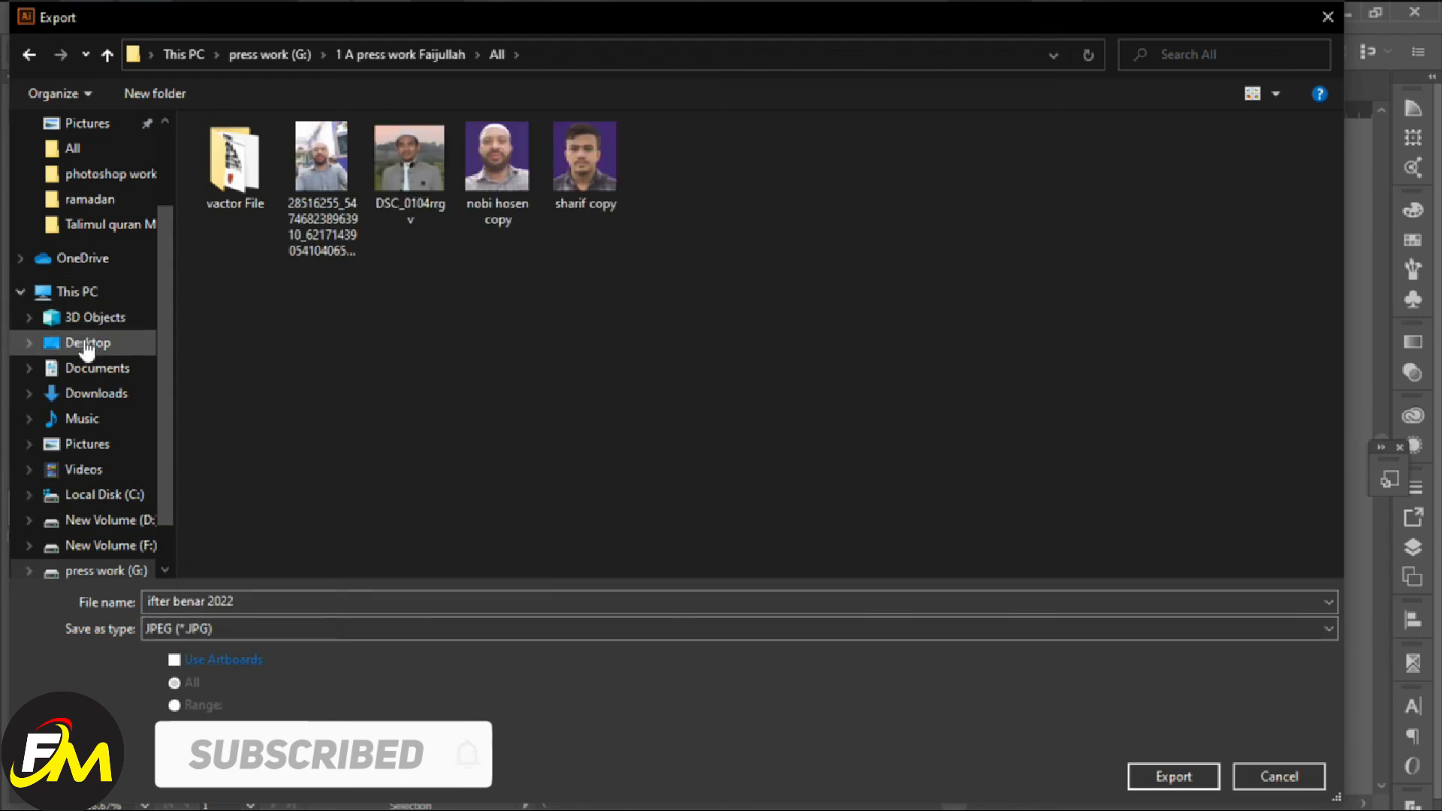
click(83, 343)
scroll(683, 533, down, 10)
key(Return)
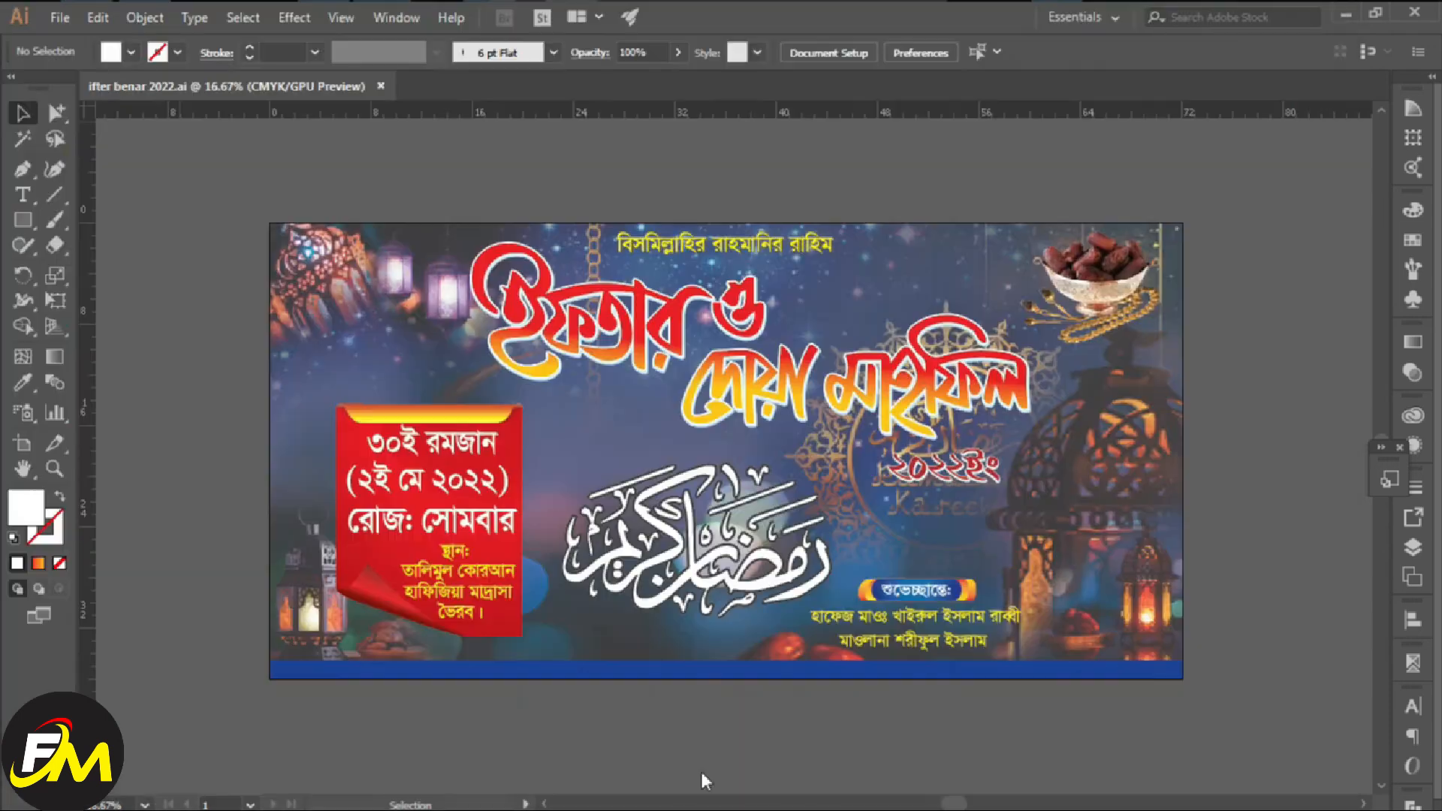
click(805, 746)
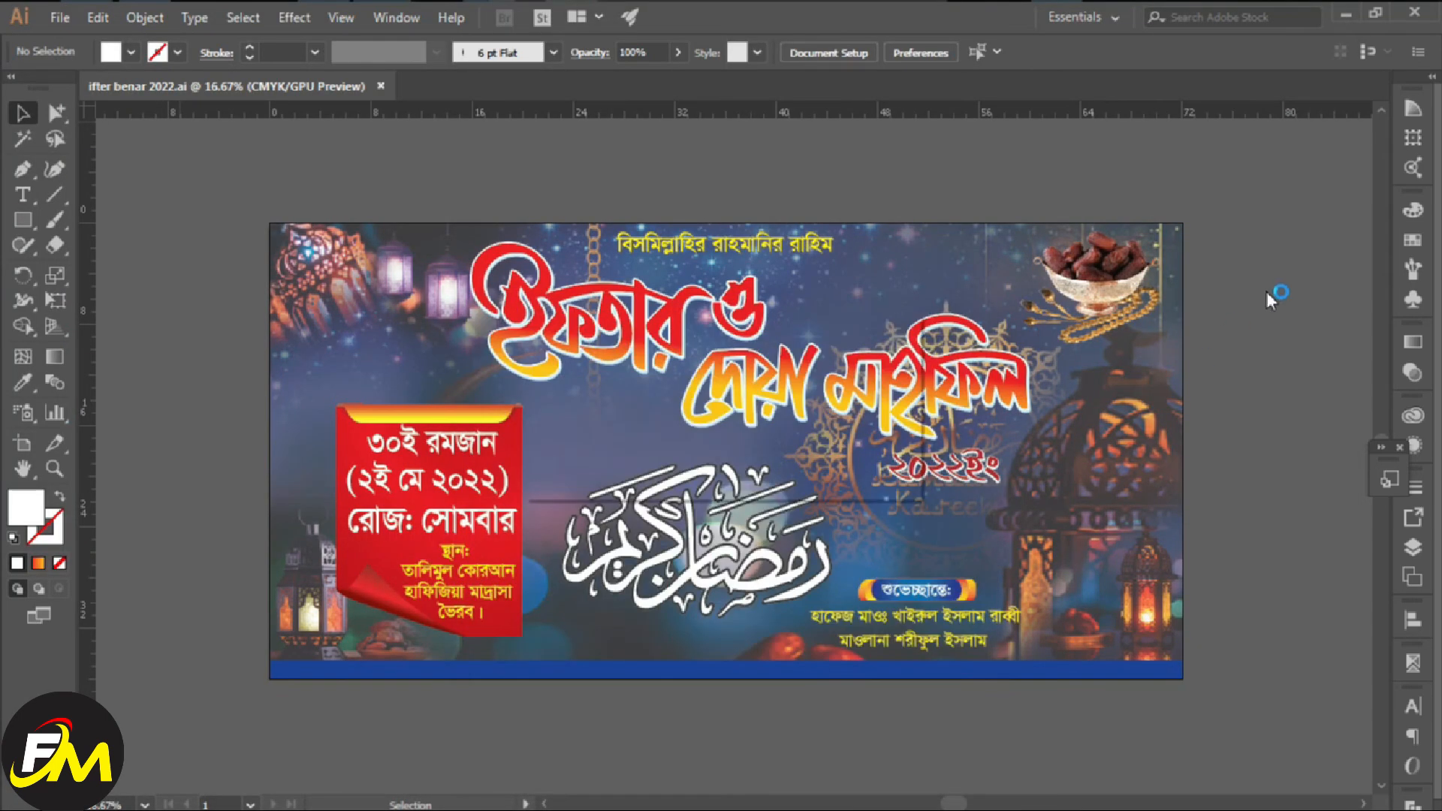